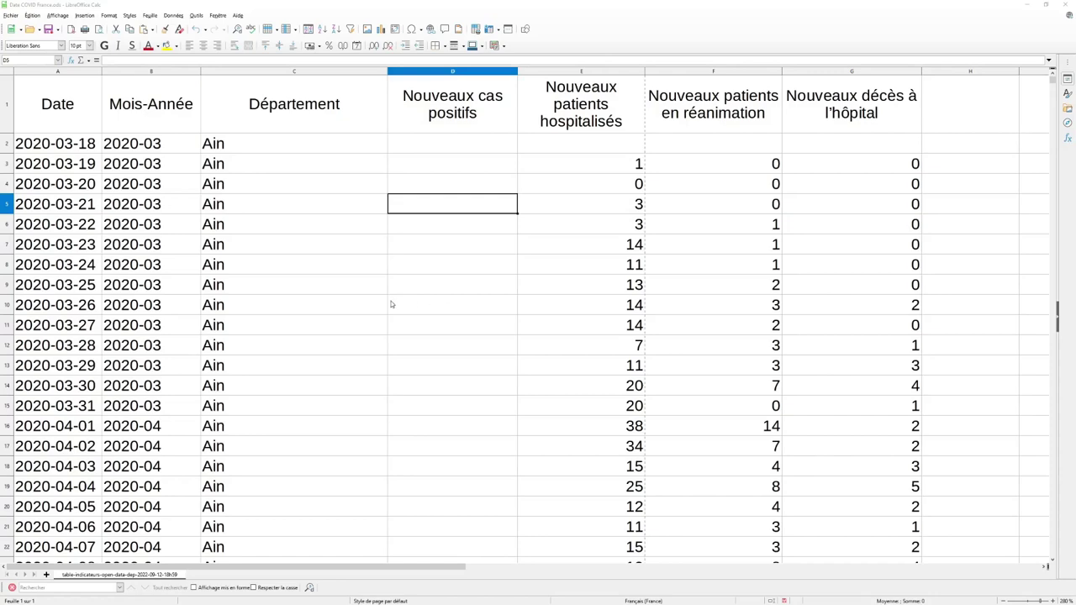
- Examine the Date, Mois-Année and Département columns, including the formula behind the first Mois-Année value
left_click(400, 283)
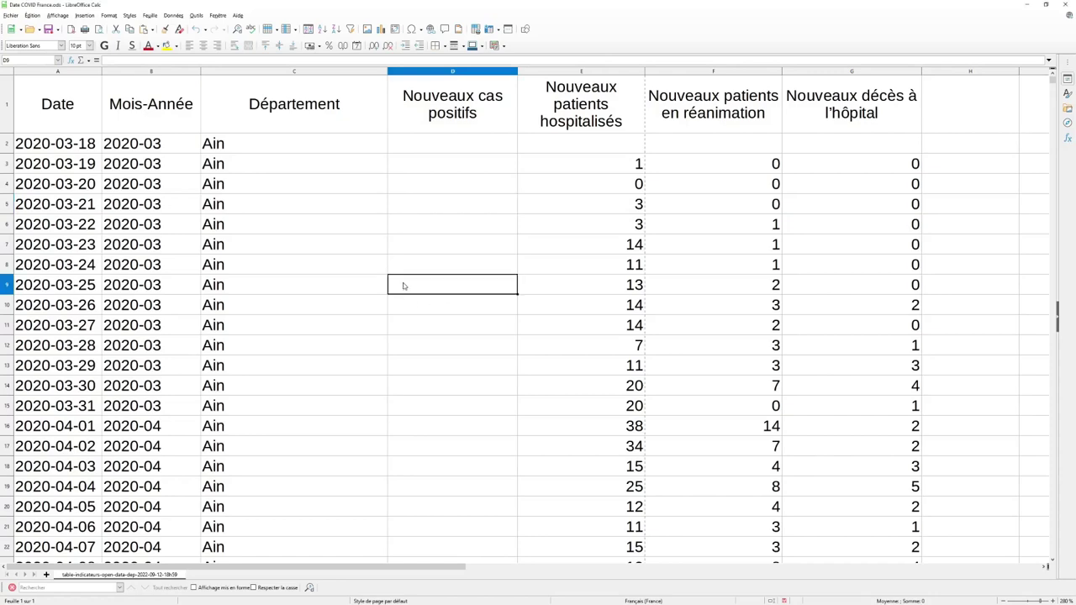
scroll(412, 283, "down", 4)
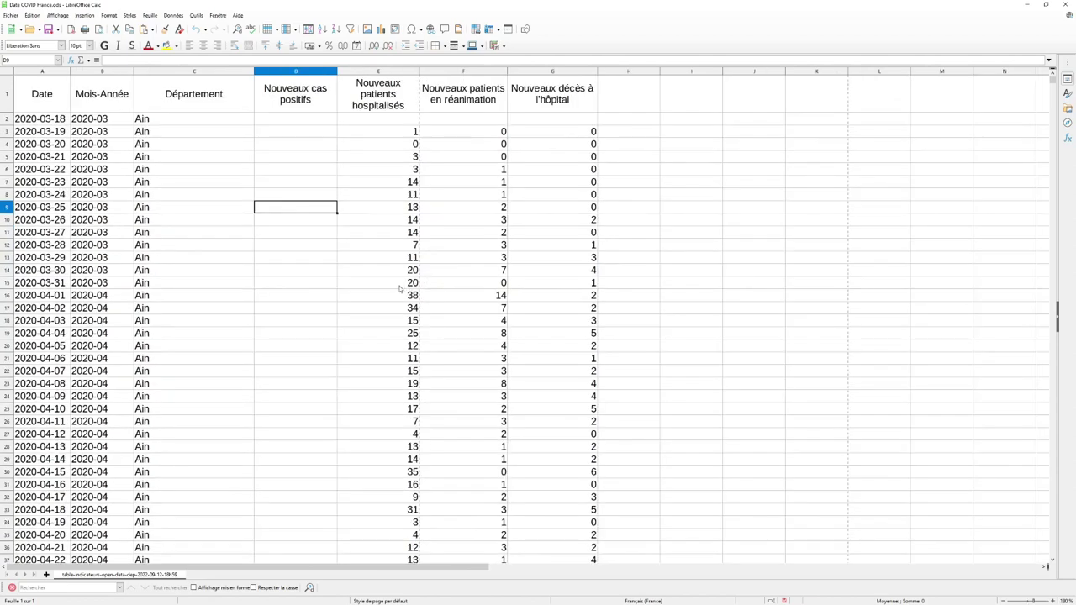
left_click(54, 72)
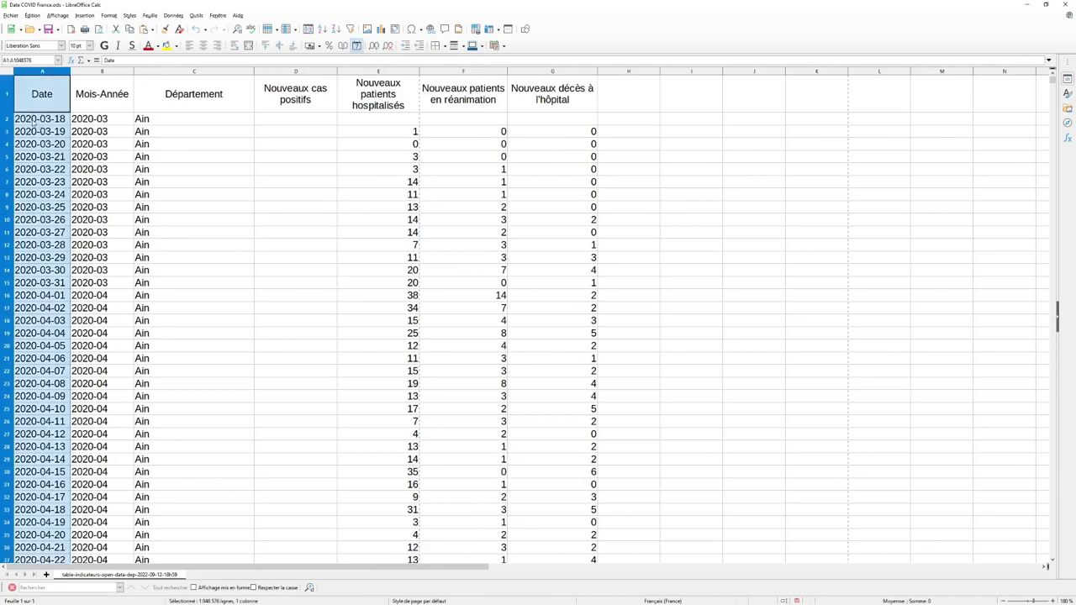
mouse_move(32, 122)
left_mouse_down()
mouse_move(41, 148)
mouse_move(42, 123)
left_mouse_up()
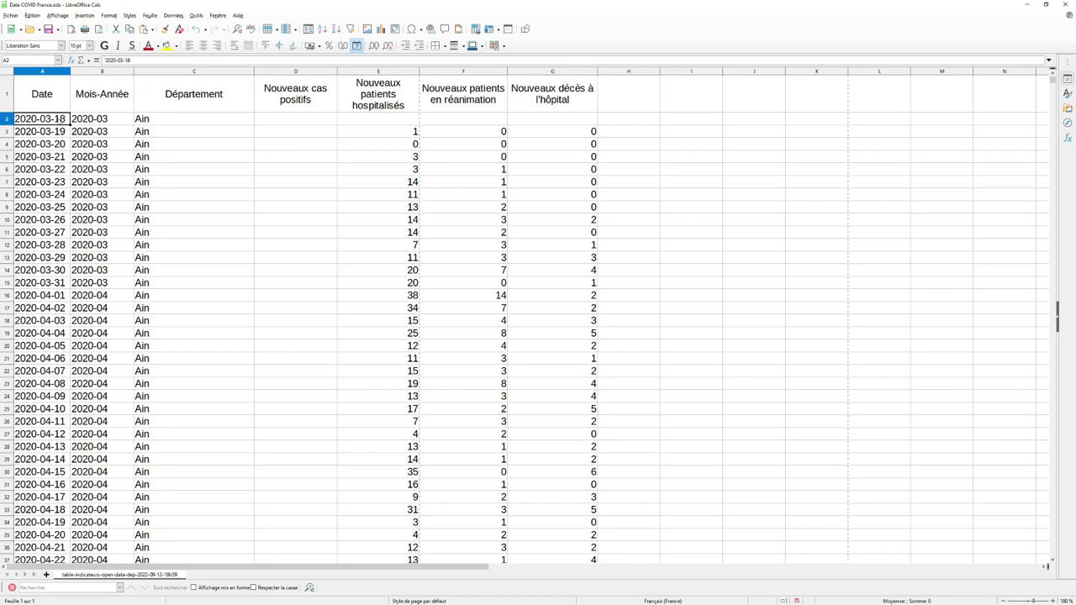
left_click(106, 72)
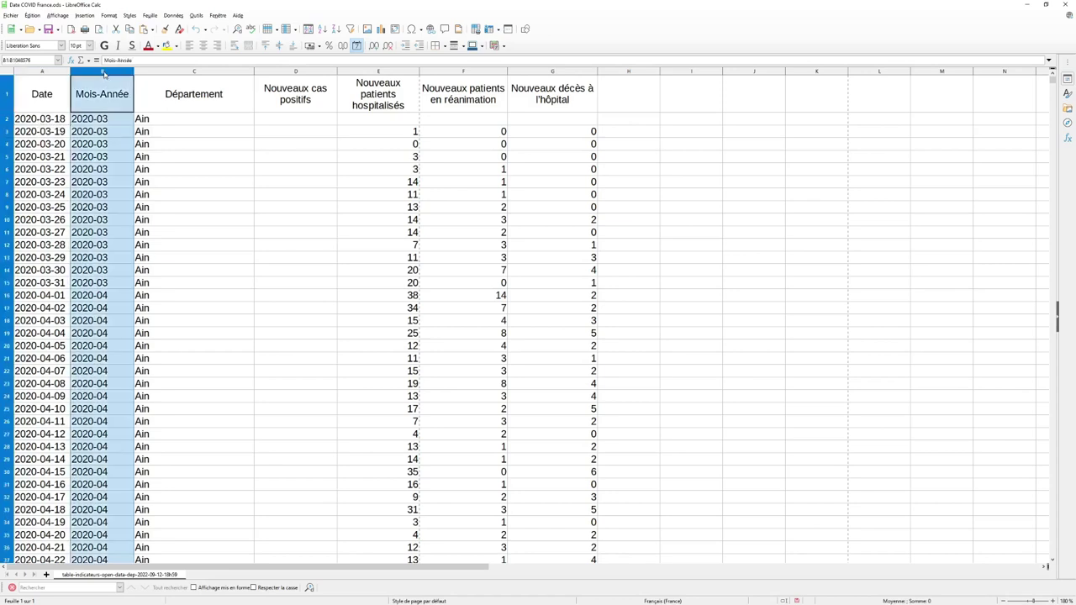
left_click(105, 122)
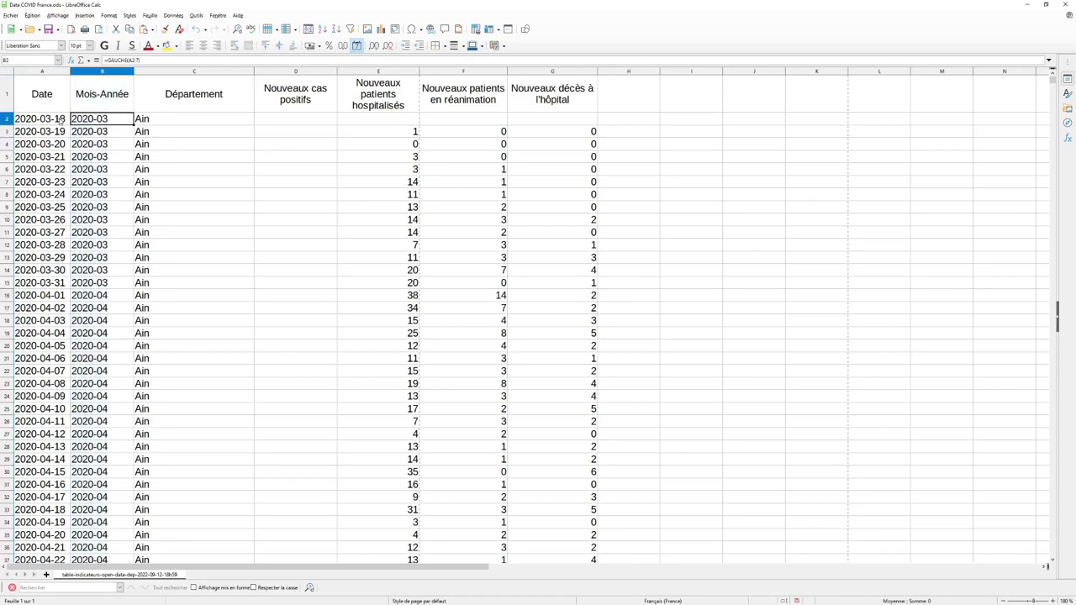
left_click(178, 72)
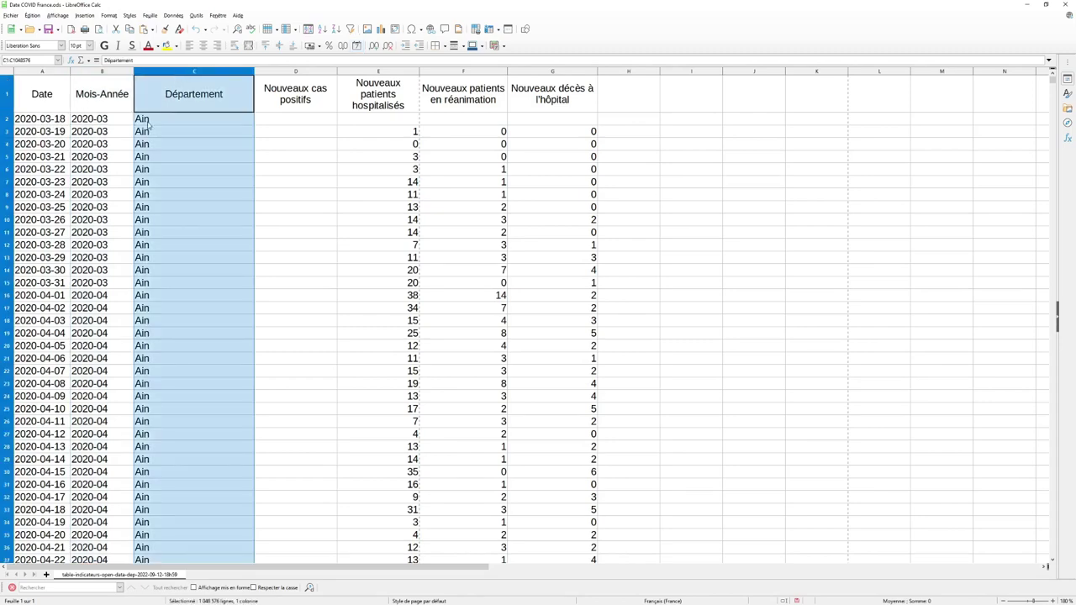
left_click(194, 120)
scroll(202, 159, "down", 3)
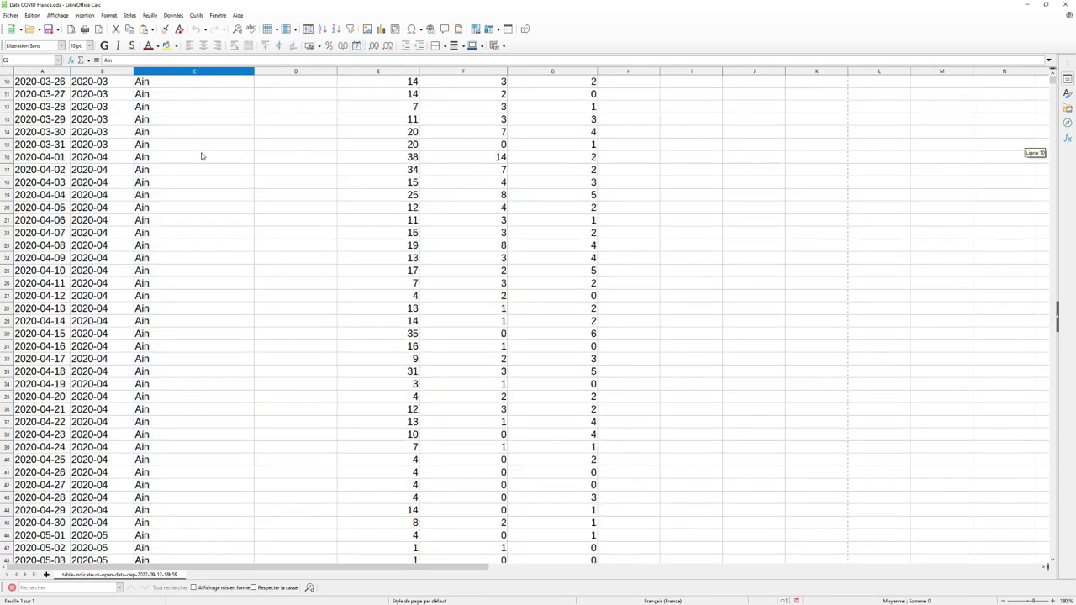
scroll(252, 147, "up", 3)
- Examine the Nouveaux cas positifs column down to the May 2020 rows, matching the 2020-05-21 figure to its date and department
left_click(296, 74)
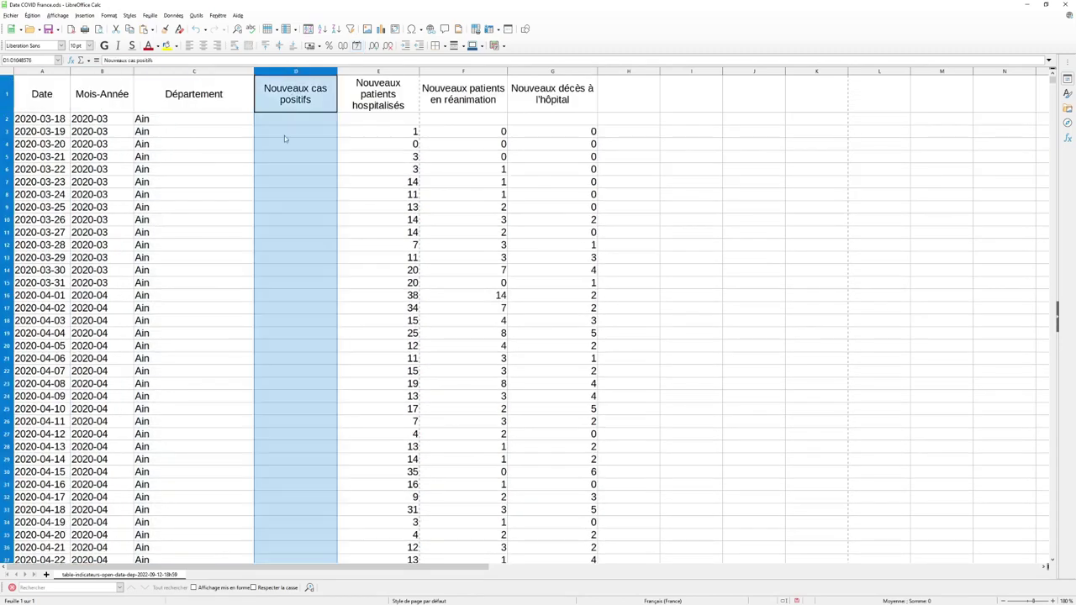
left_click(284, 133)
scroll(310, 190, "down", 18)
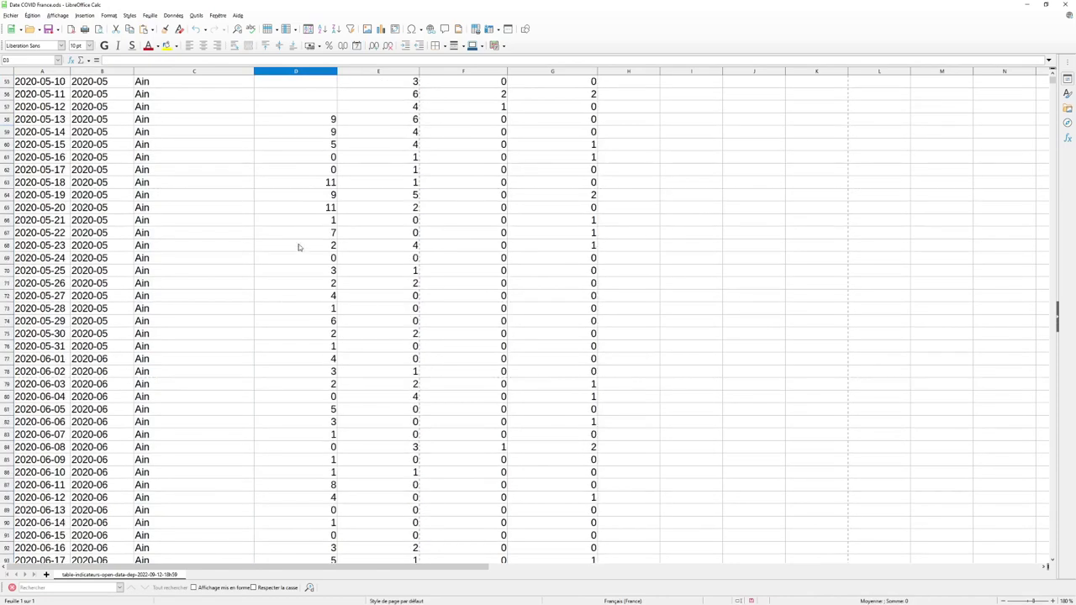
left_click(317, 185)
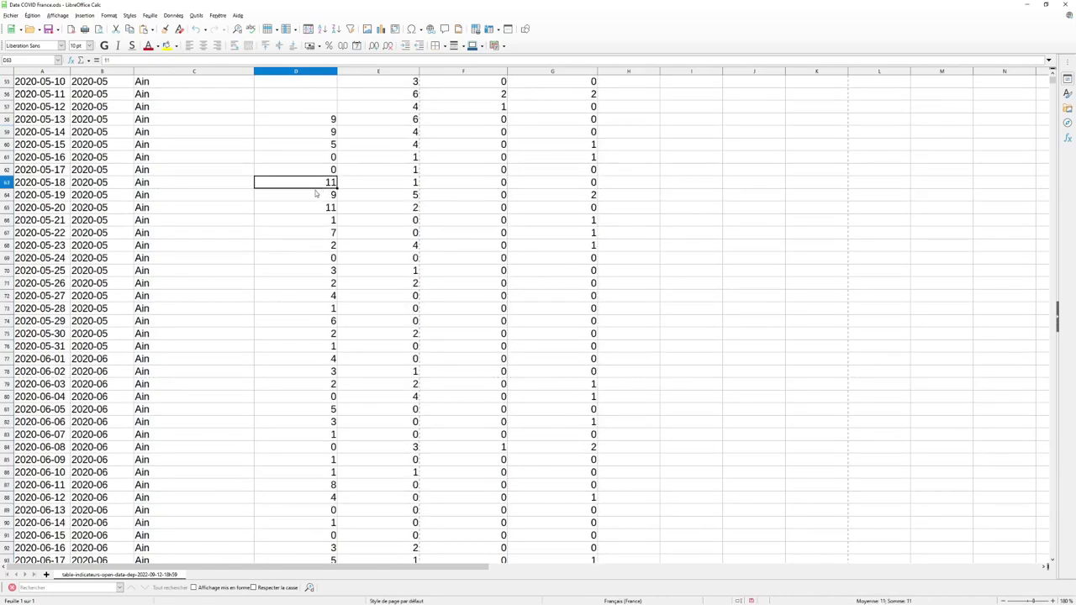
left_click(304, 223)
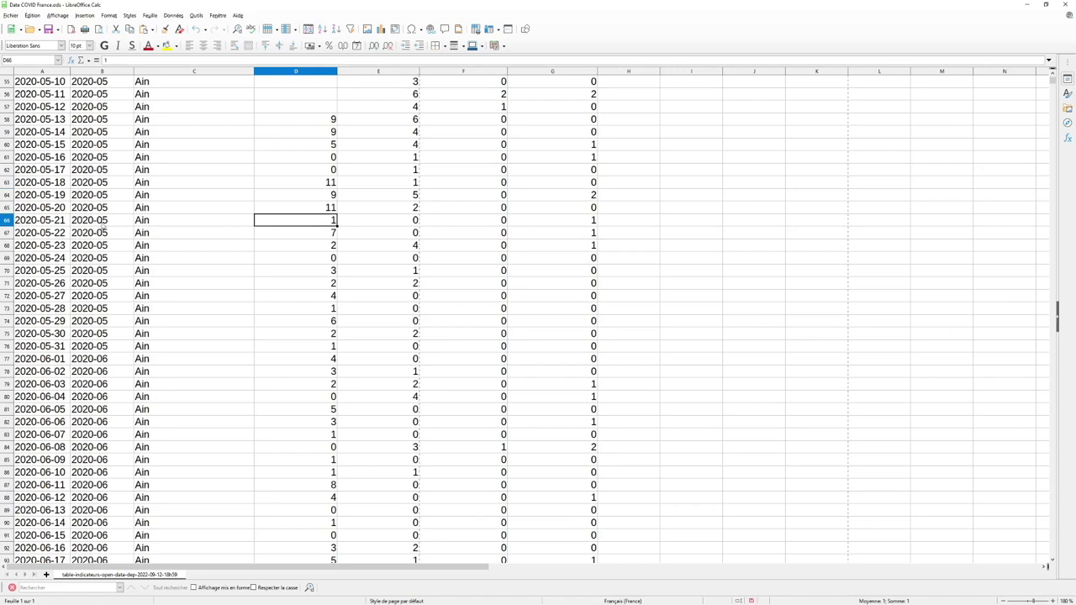
left_click(58, 222)
left_click(156, 223)
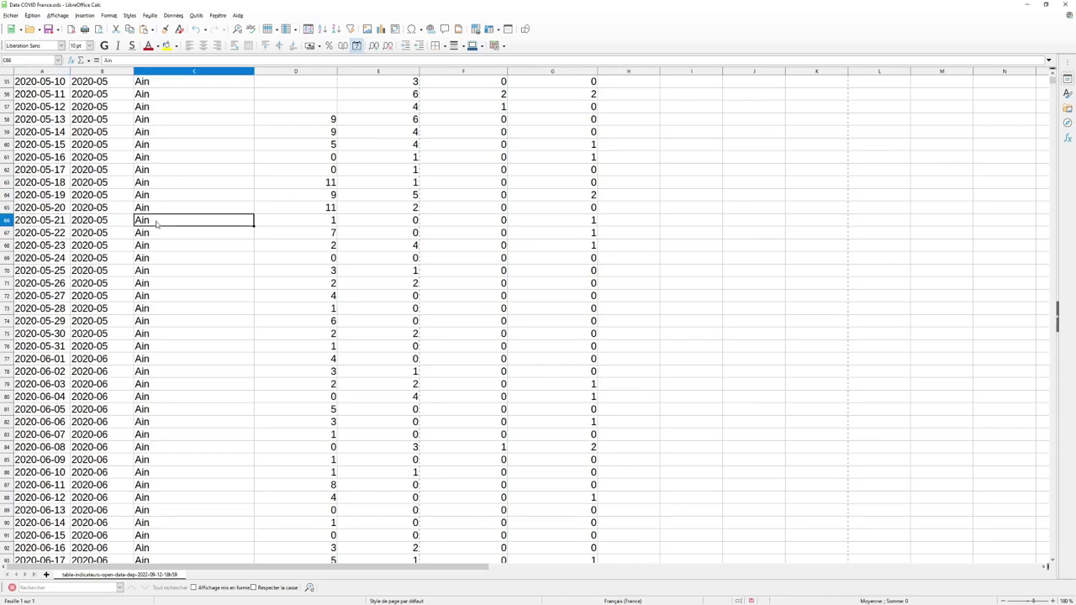
left_click(292, 222)
scroll(332, 229, "up", 18)
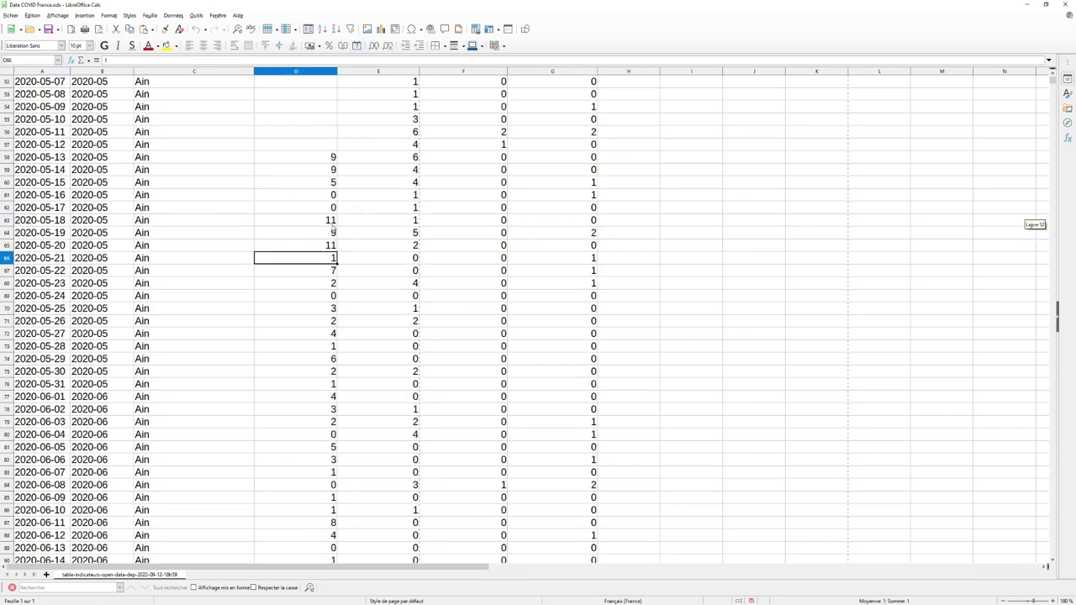
- Examine the columns for new hospitalised patients, intensive-care patients and hospital deaths, using the 2020-03-19 row for Ain
left_click(384, 71)
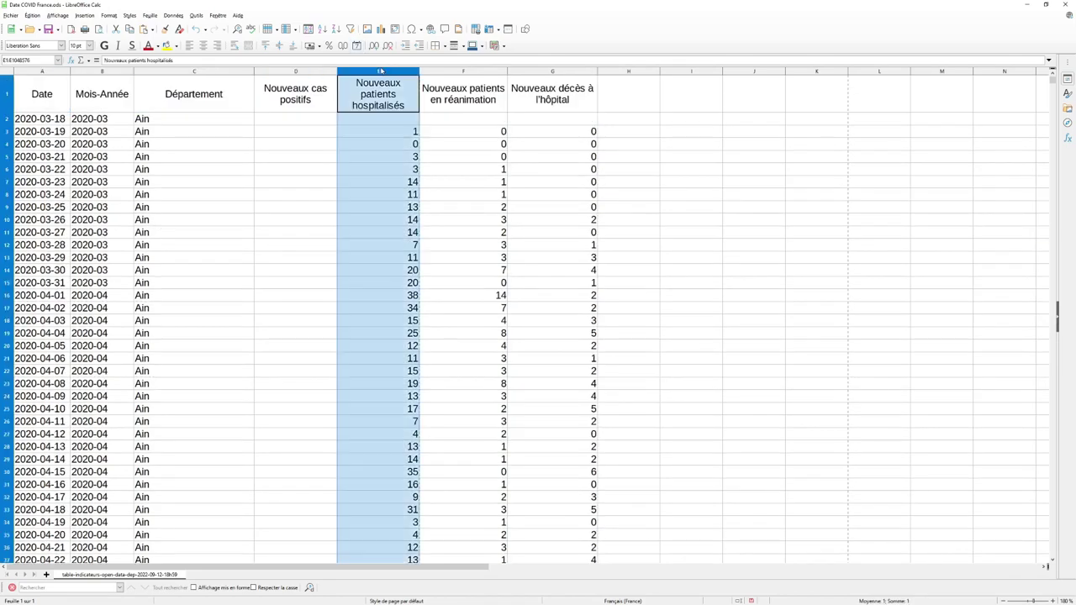
left_click(385, 134)
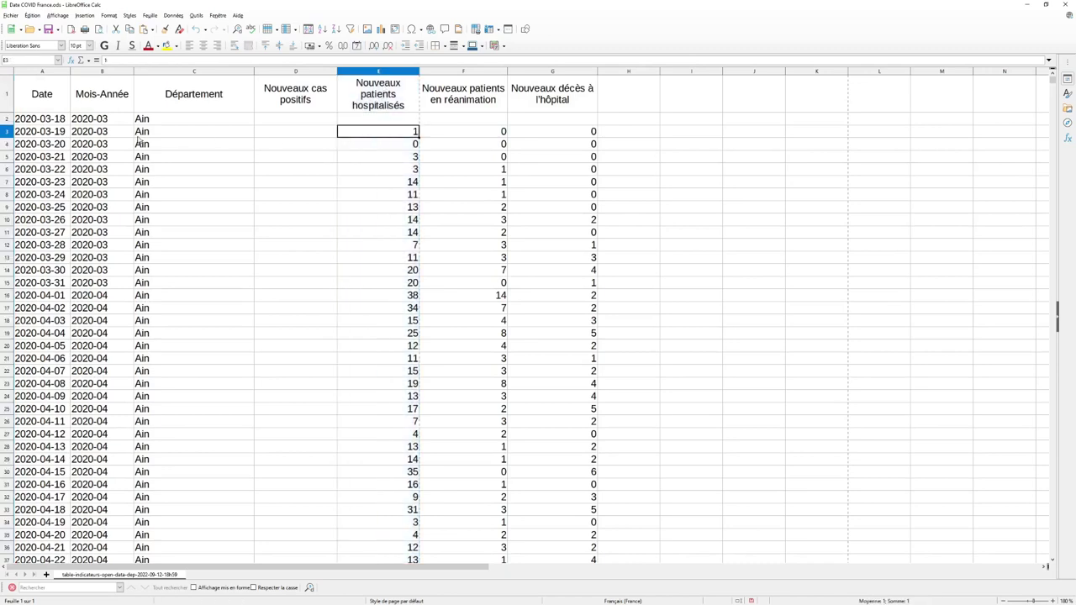
key("Left")
key("Left")
left_click(444, 100)
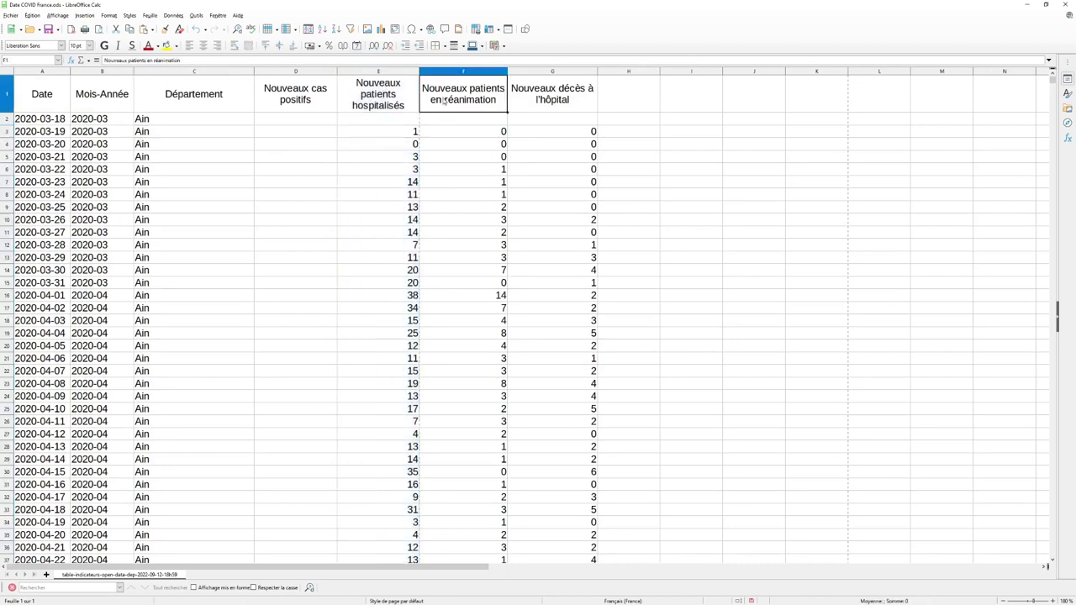
left_click(442, 134)
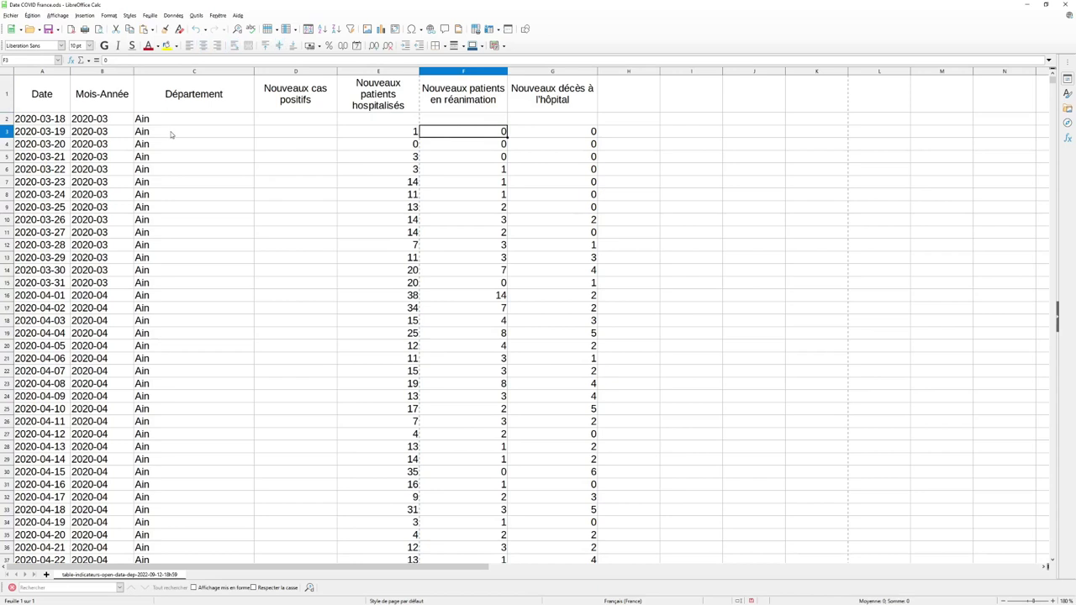
left_click(179, 132)
left_click(555, 99)
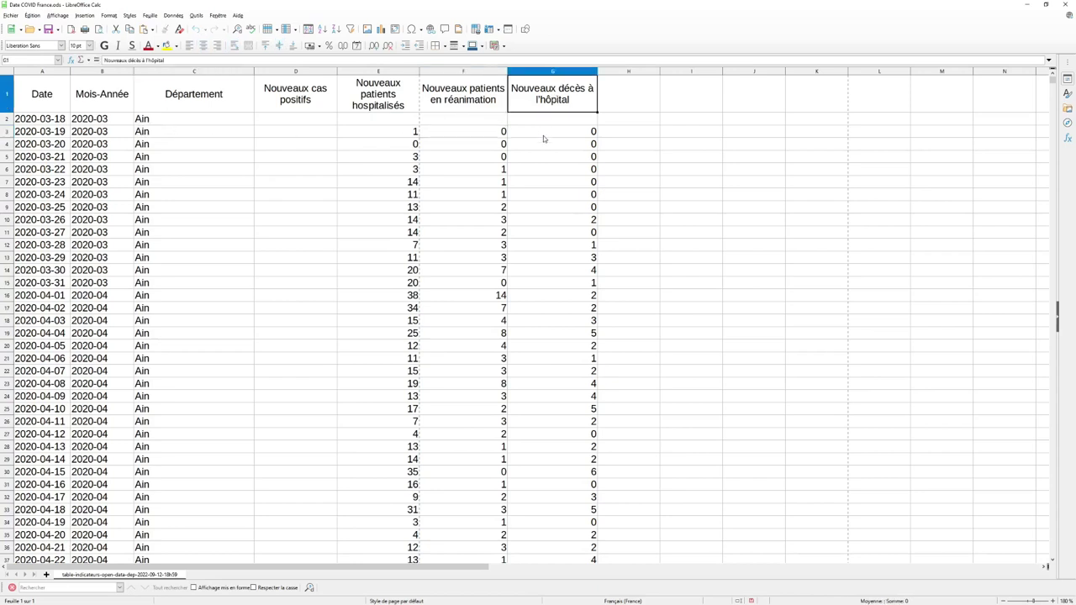
left_click(545, 131)
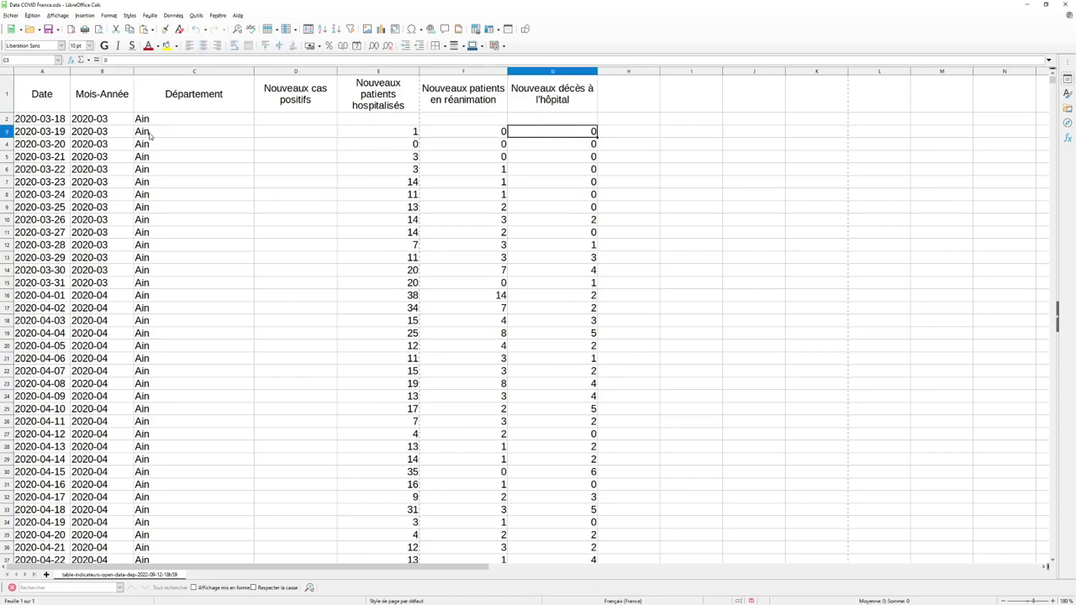
scroll(219, 171, "down", 2)
scroll(219, 171, "up", 2)
- Review the Département column through to the end of the table and check the last data row
left_click(162, 72)
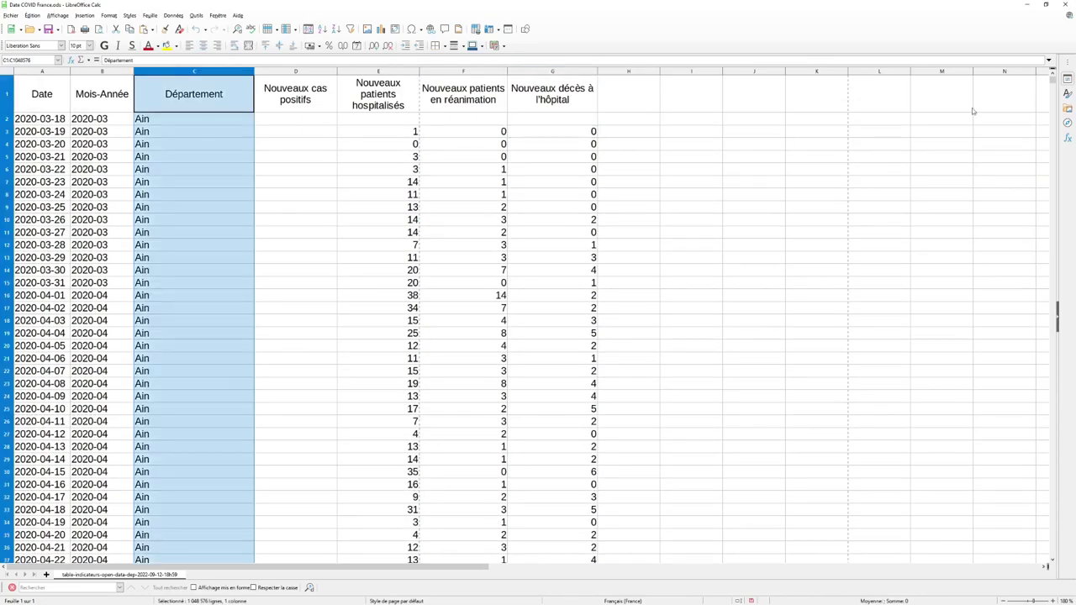
left_click_drag(1053, 81, 1016, 535)
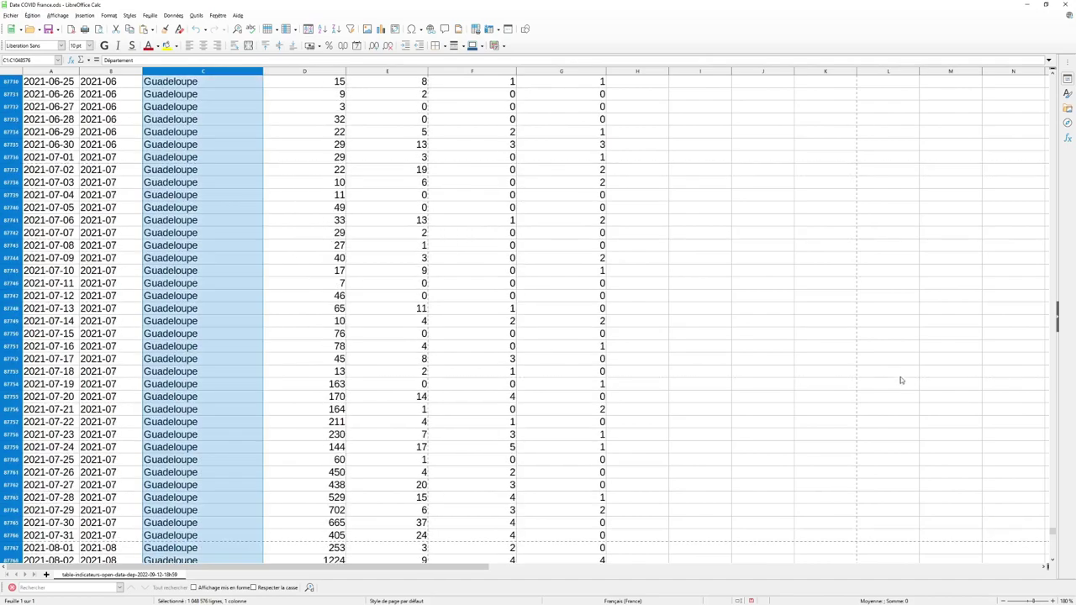
scroll(878, 337, "down", 5)
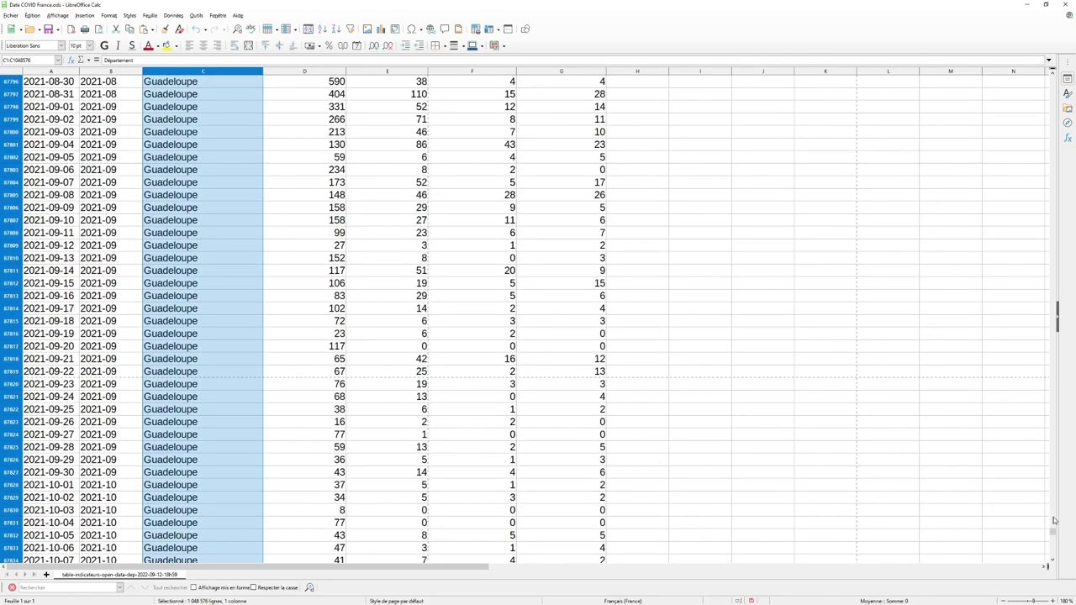
left_click_drag(1052, 534, 1051, 551)
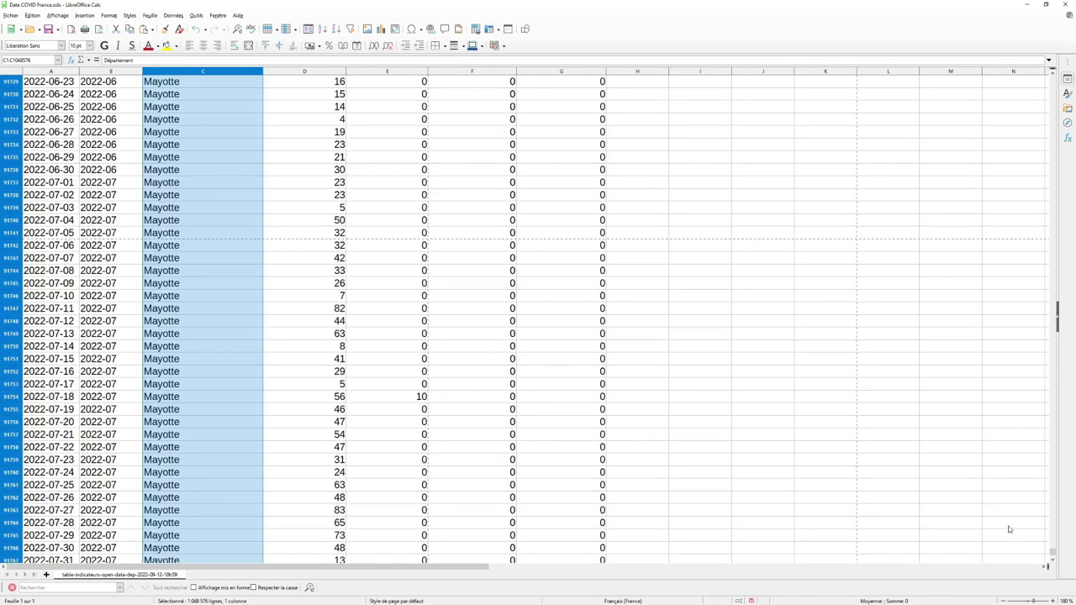
scroll(1009, 533, "down", 5)
scroll(602, 396, "down", 19)
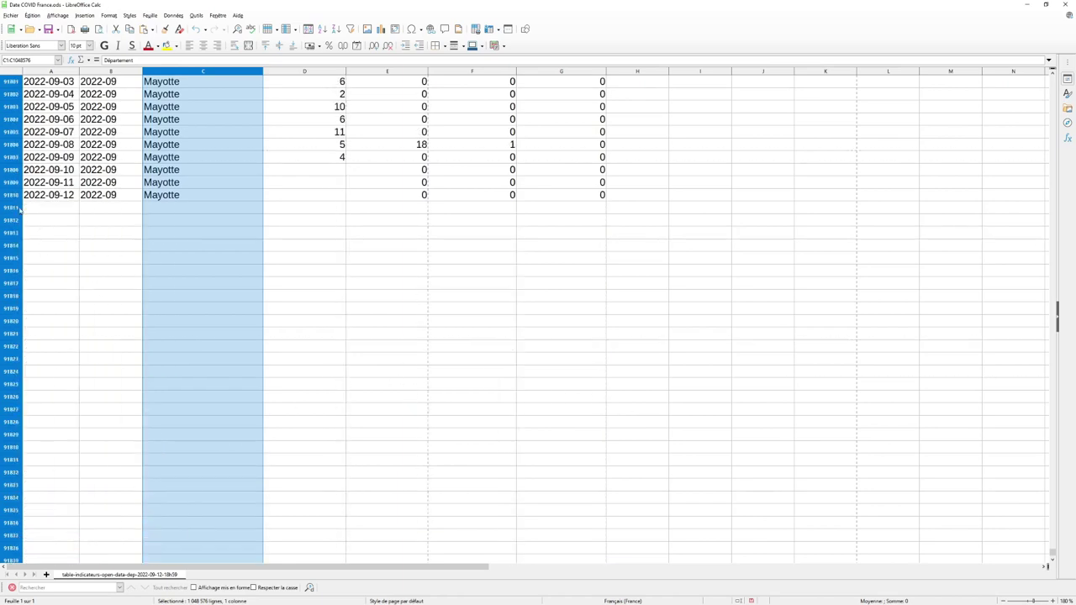
left_click(9, 196)
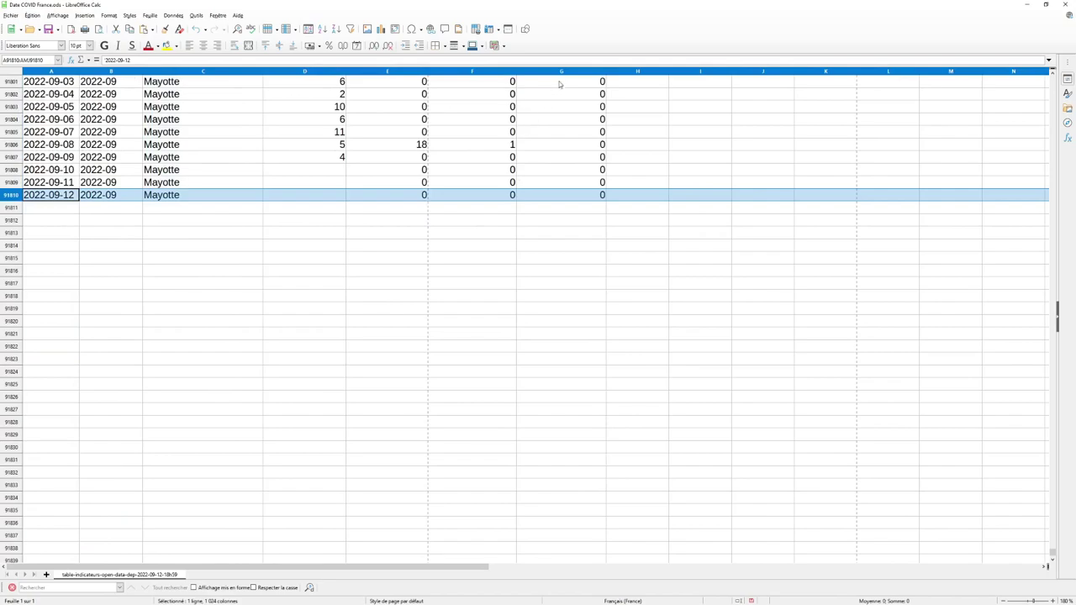
left_click_drag(1054, 555, 1053, 80)
- Return to the Date header cell in A1 and save the spreadsheet
left_click(572, 105)
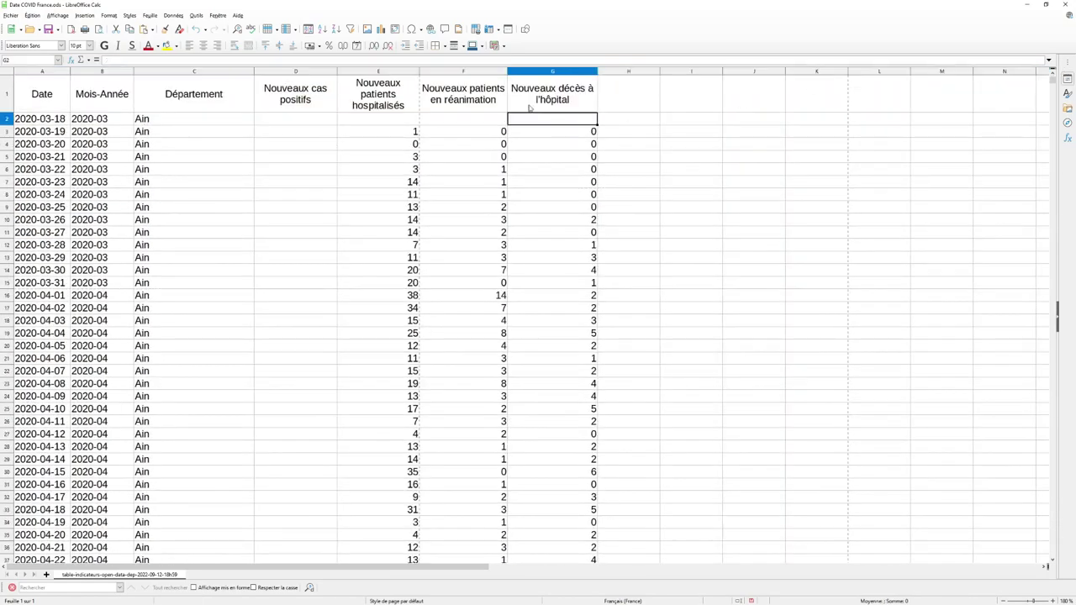
left_click(501, 101)
left_click(401, 101)
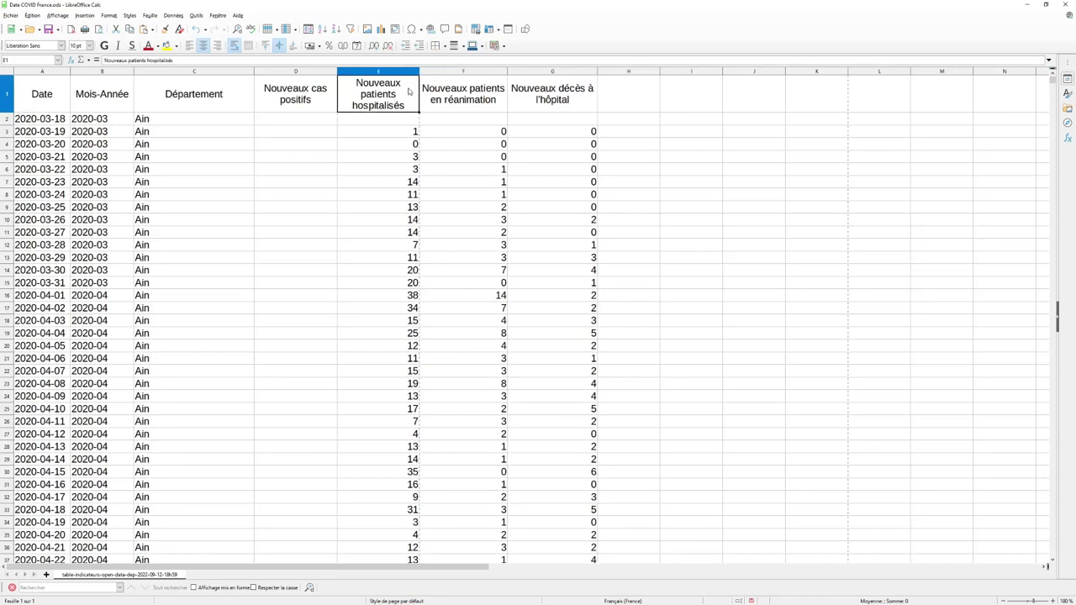
left_click(65, 91)
left_click(48, 29)
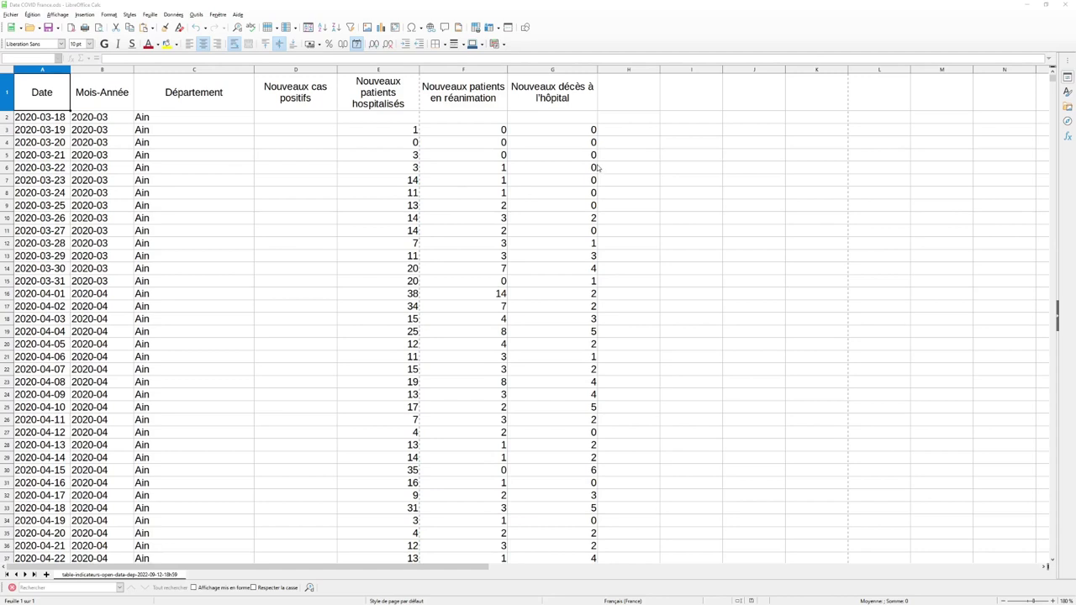
- Examine how single rows record daily figures per date and department, using the Ain rows for 2020-03-19 and 2020-05-25
left_click(565, 143)
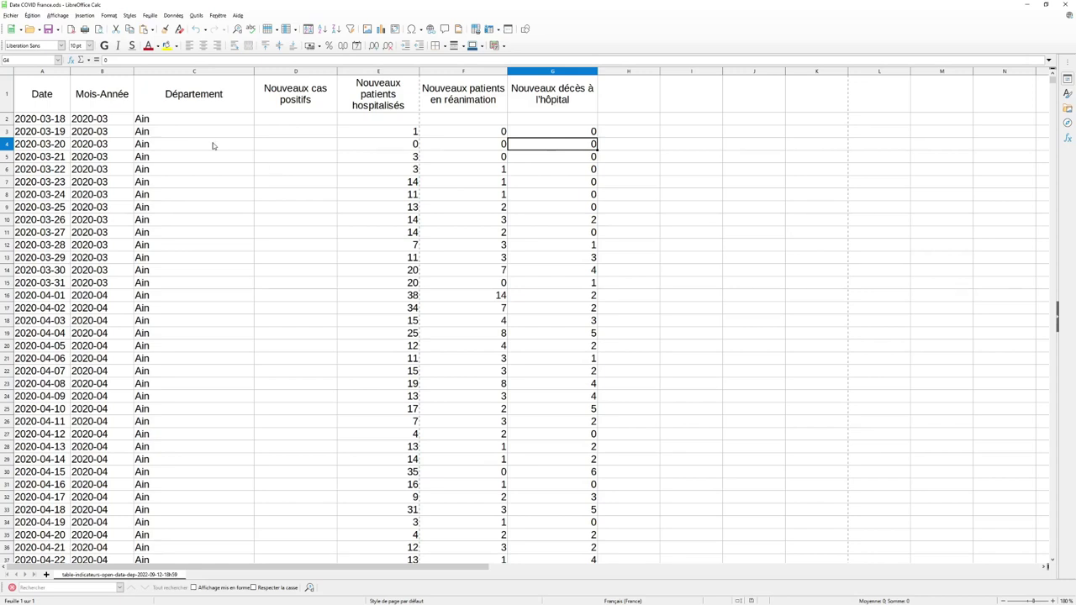
left_click(63, 133)
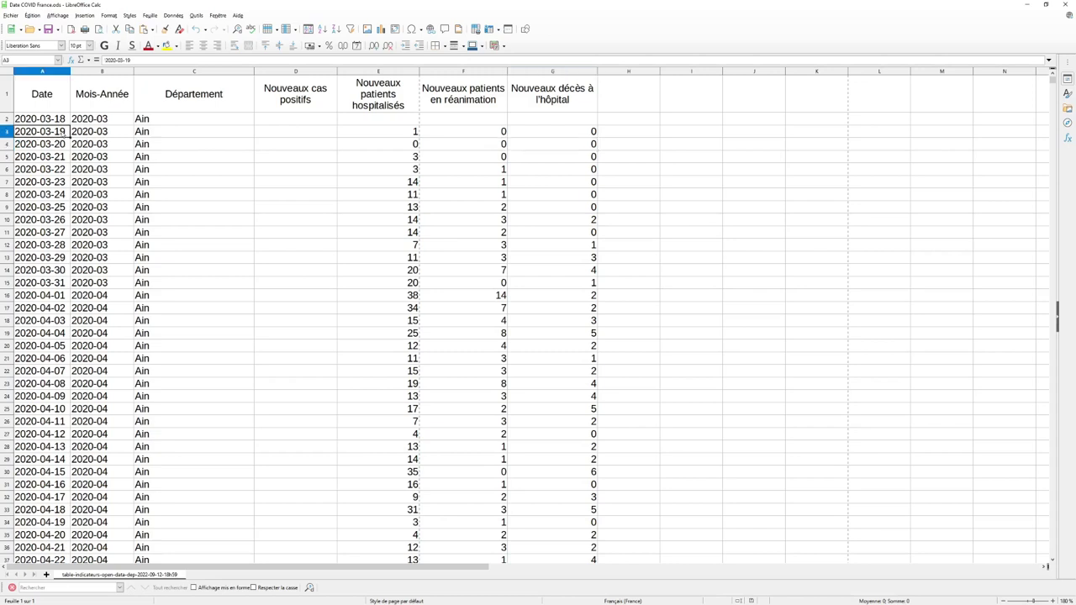
left_click(150, 133)
left_click(53, 133)
key("shift+space")
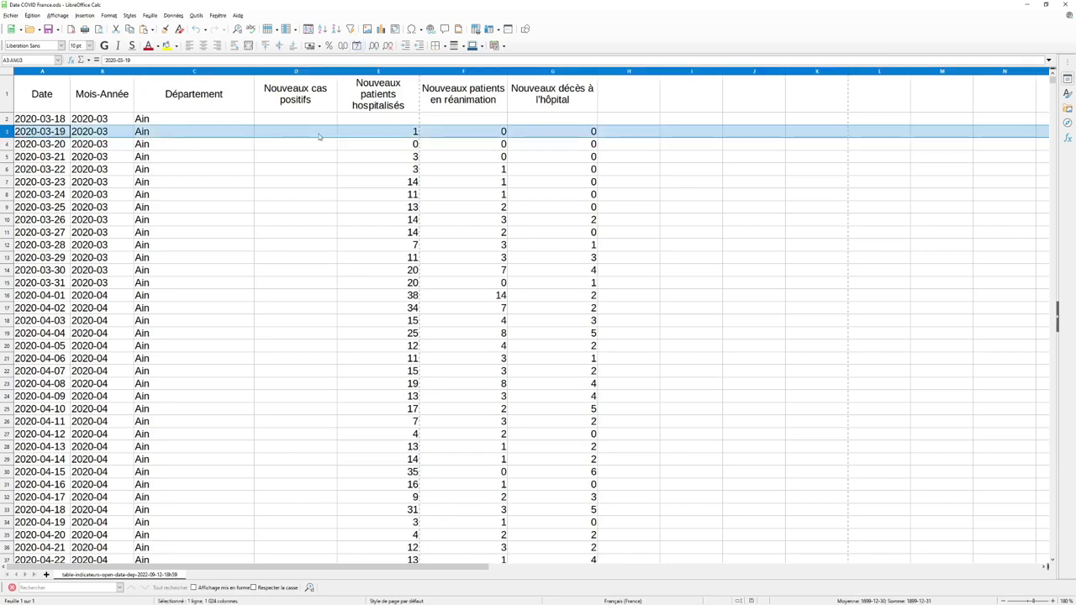
left_click(318, 134)
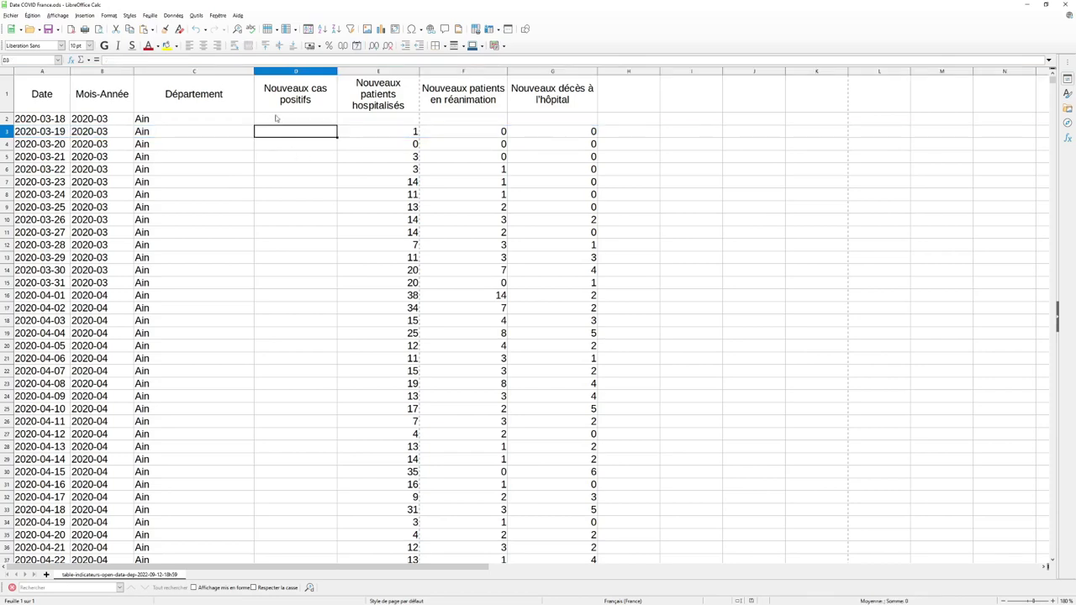
scroll(272, 285, "down", 9)
scroll(278, 299, "down", 8)
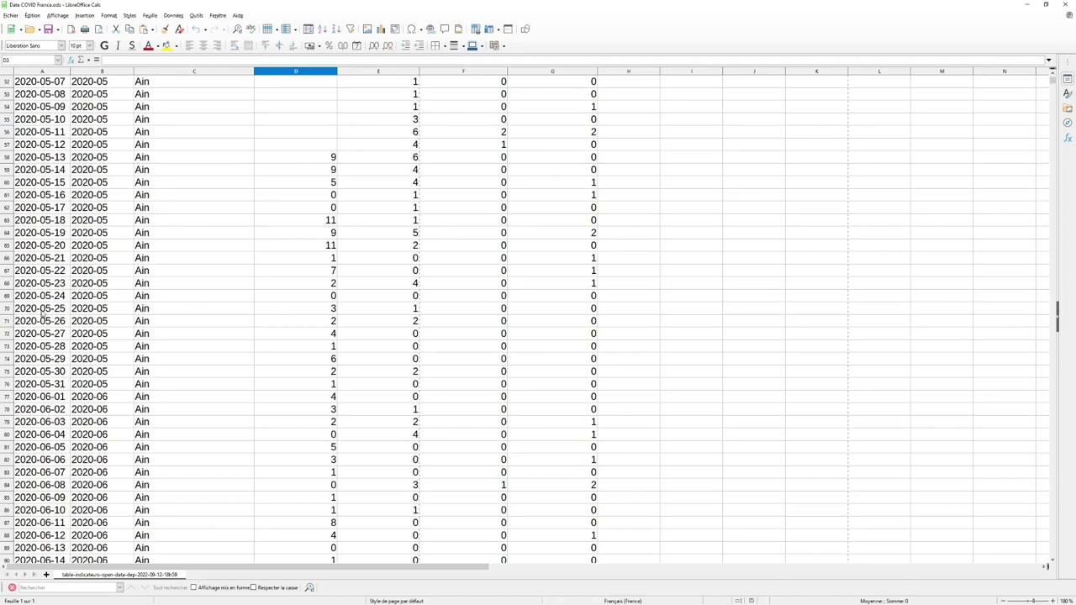
left_click(44, 312)
left_click(296, 313)
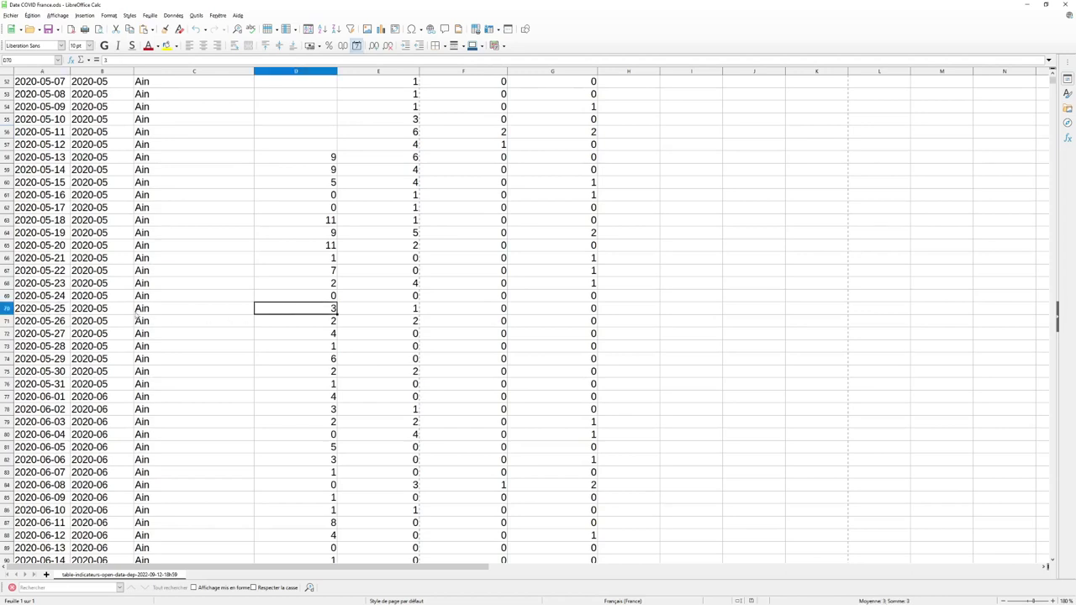
- Check the date and department cells of the 2020-05-25 Ain row and return to the table's header row
left_click(44, 311)
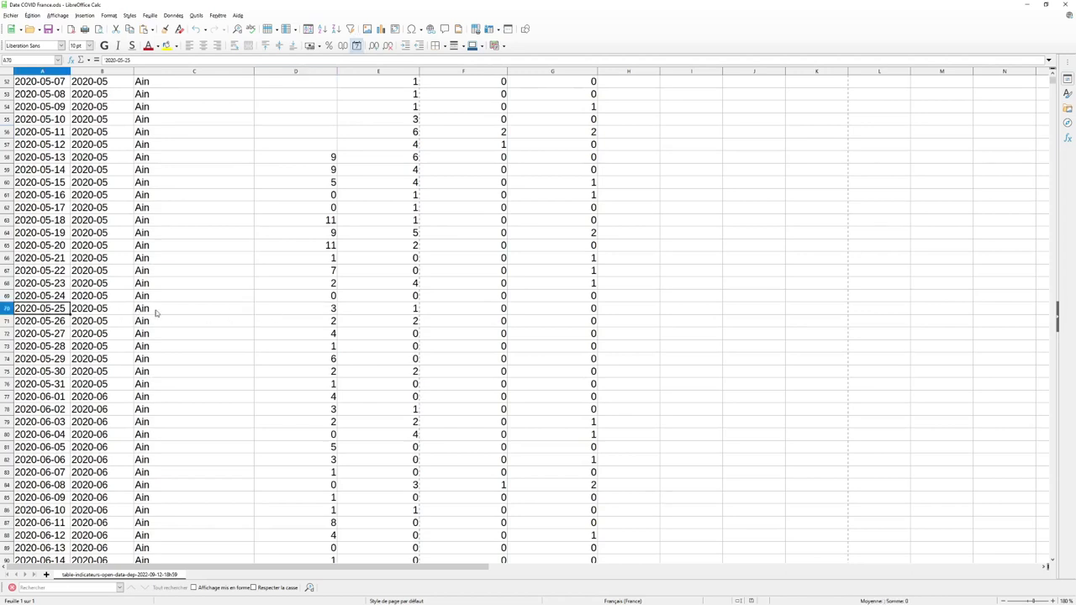
left_click(158, 313)
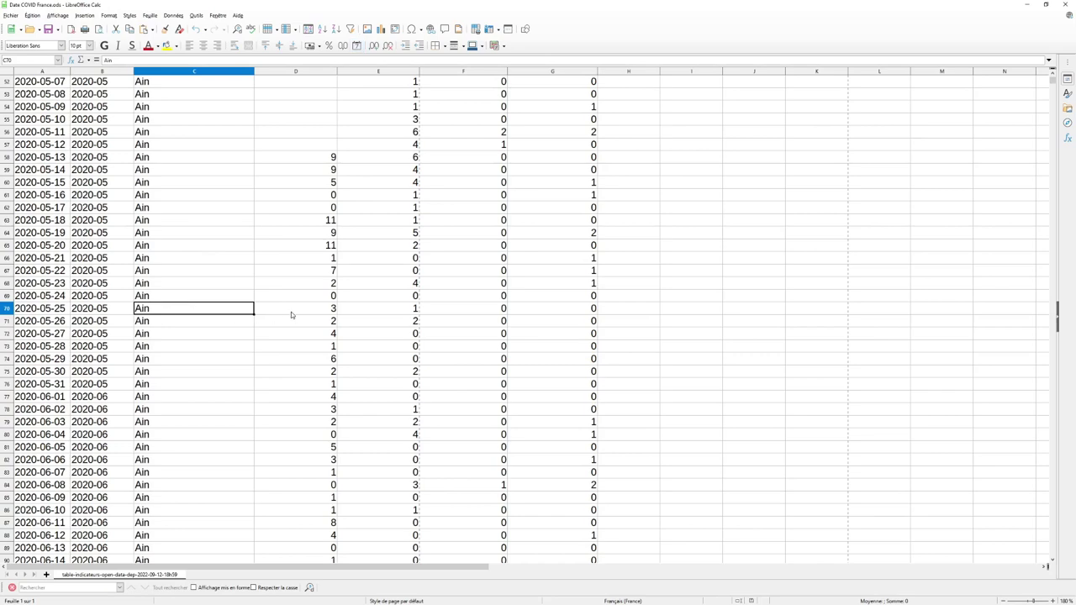
scroll(288, 307, "down", 7)
scroll(287, 304, "up", 9)
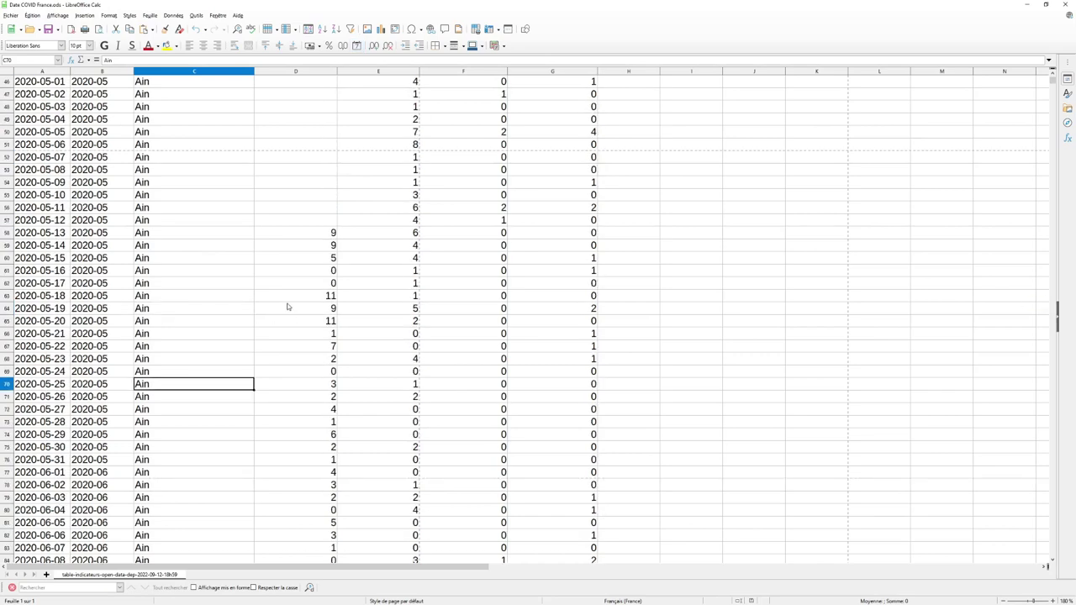
scroll(278, 311, "up", 15)
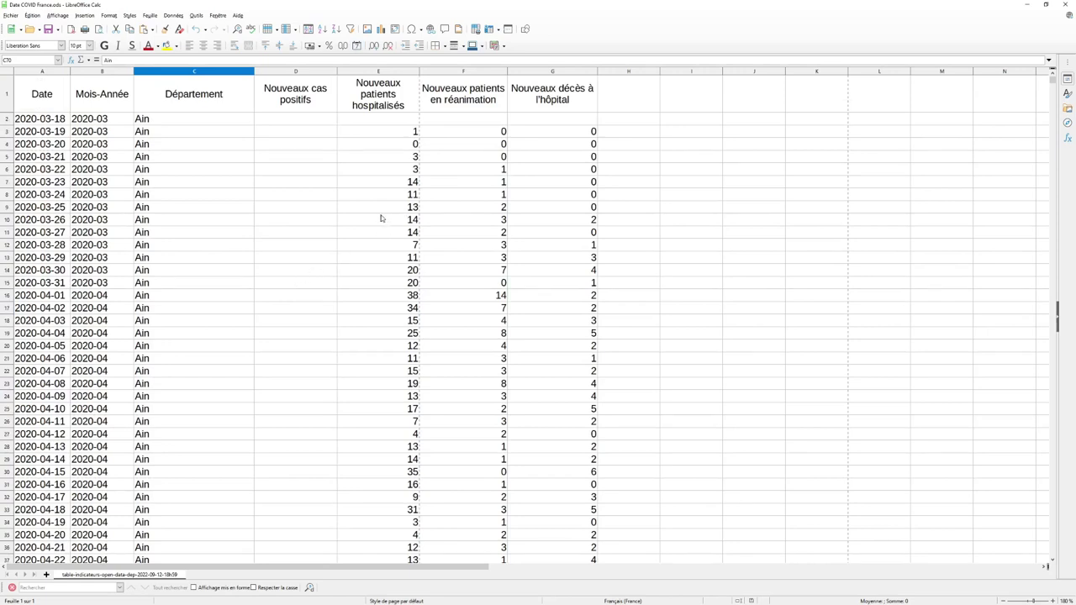
- Start a pivot table using all data in columns A to G as the current-selection source
left_click_drag(48, 72, 539, 72)
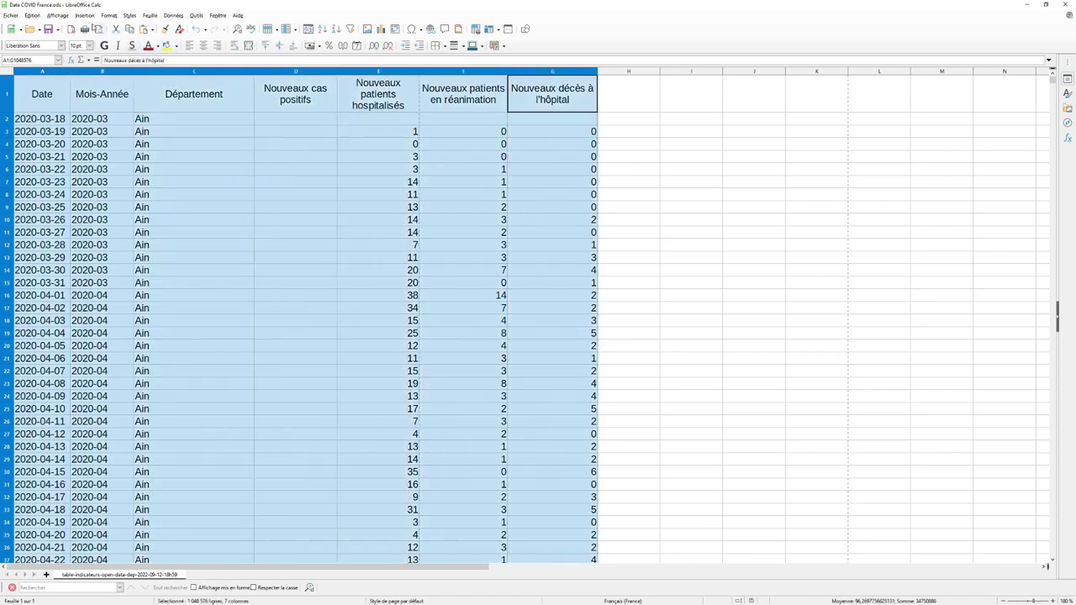
left_click(84, 16)
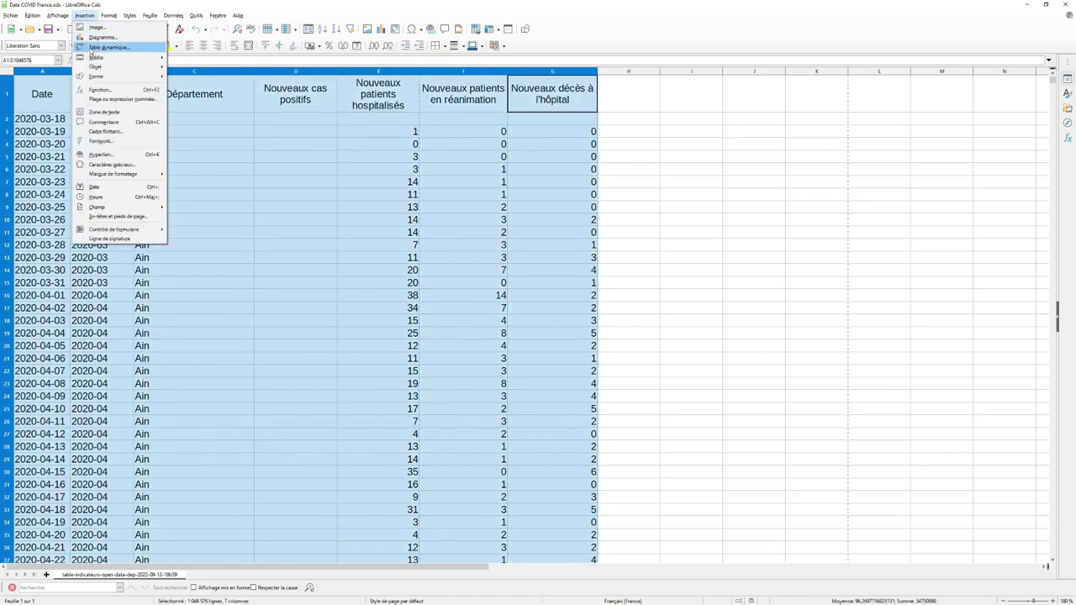
left_click(90, 47)
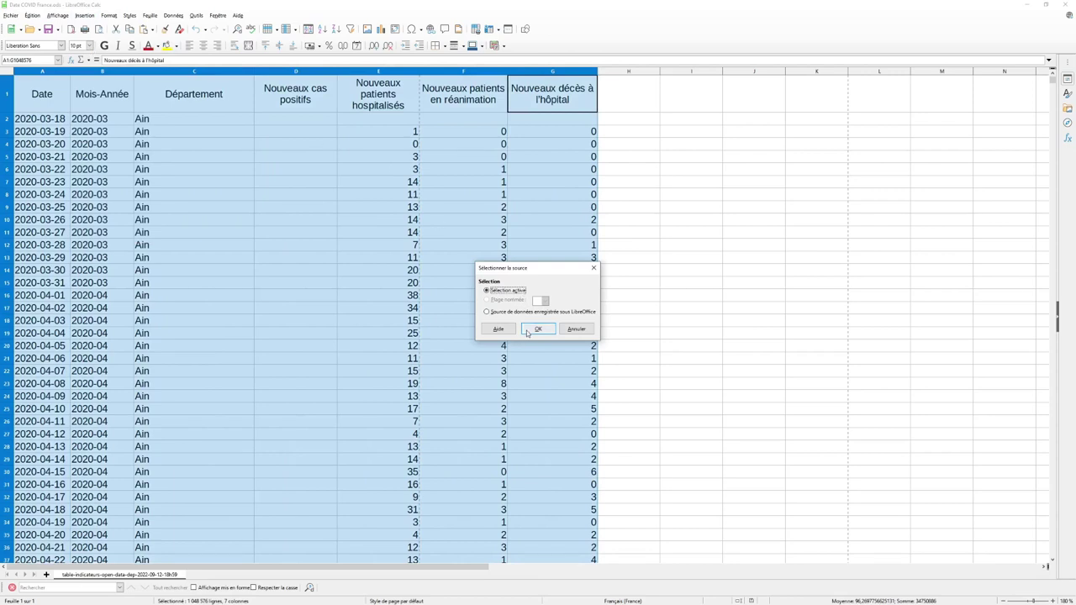
left_click(527, 332)
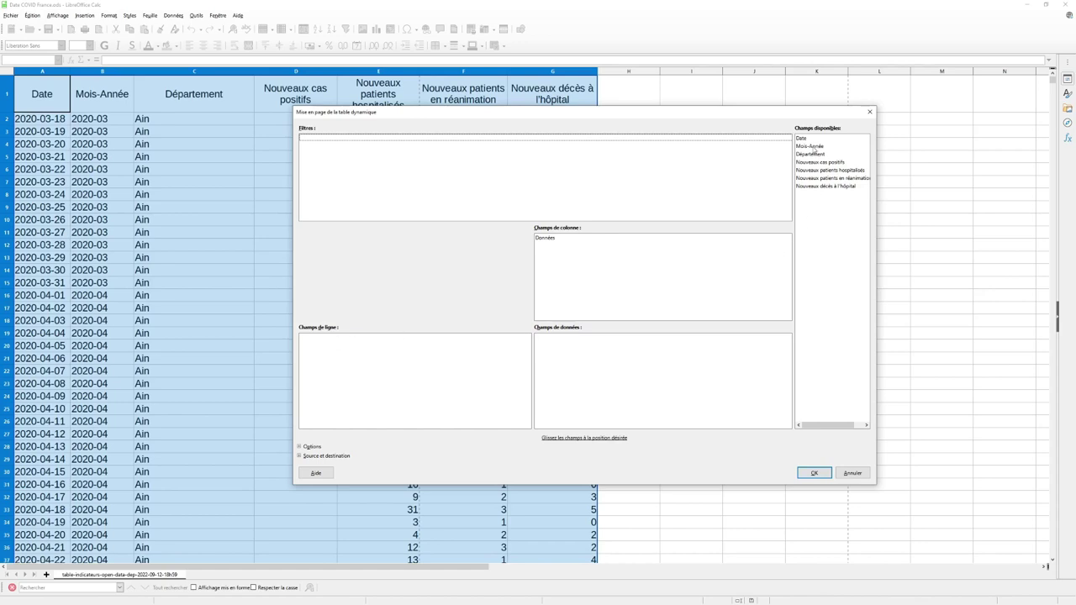
- Create the pivot table with Date as the row field and the sum of Nouveaux cas positifs as the data field
left_click_drag(811, 140, 353, 379)
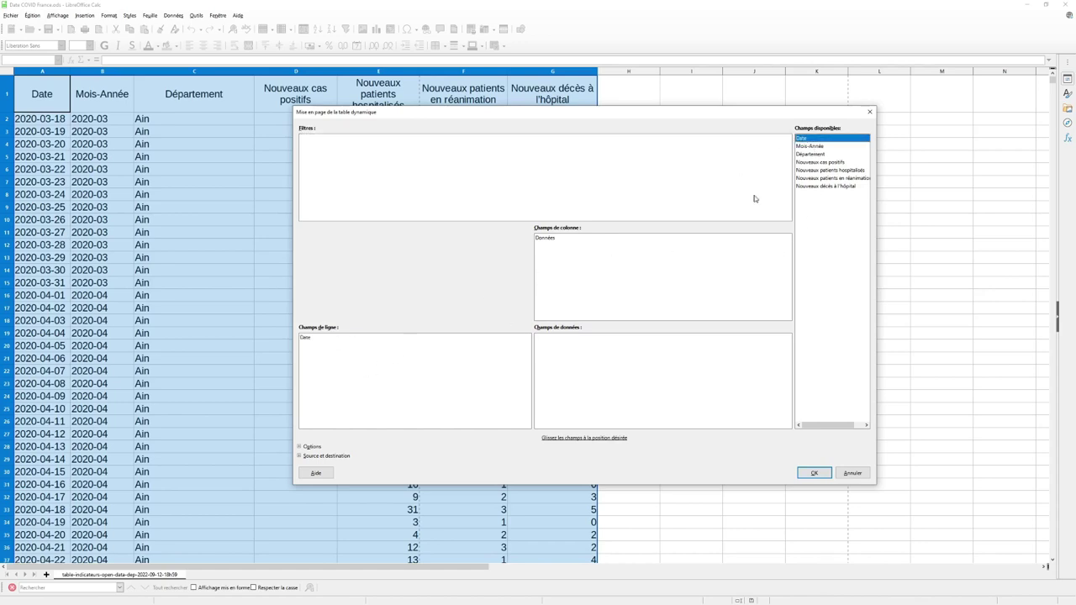
left_click(312, 341)
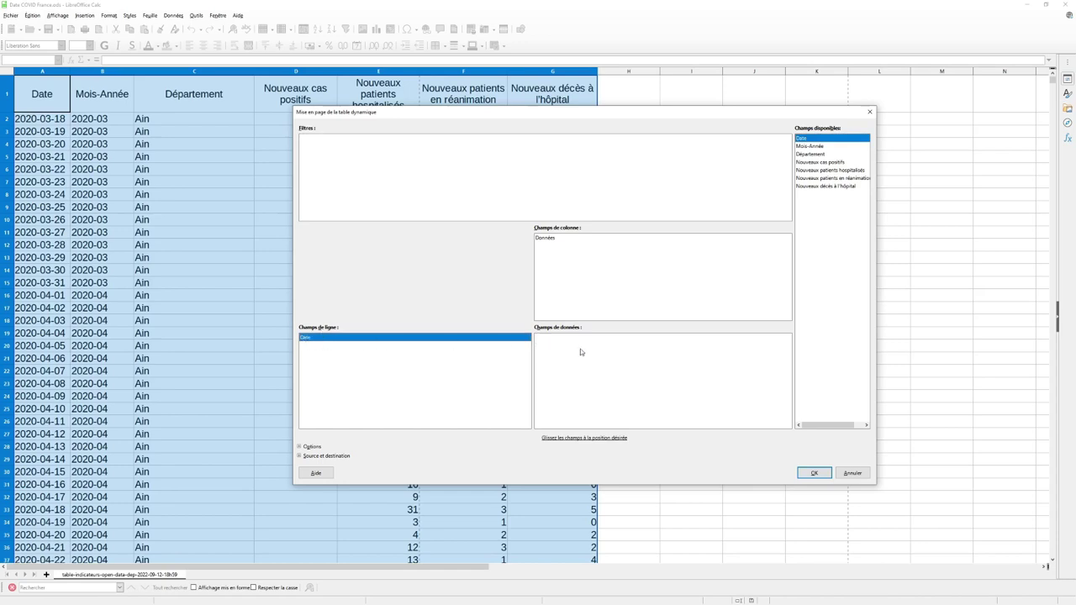
left_click(809, 163)
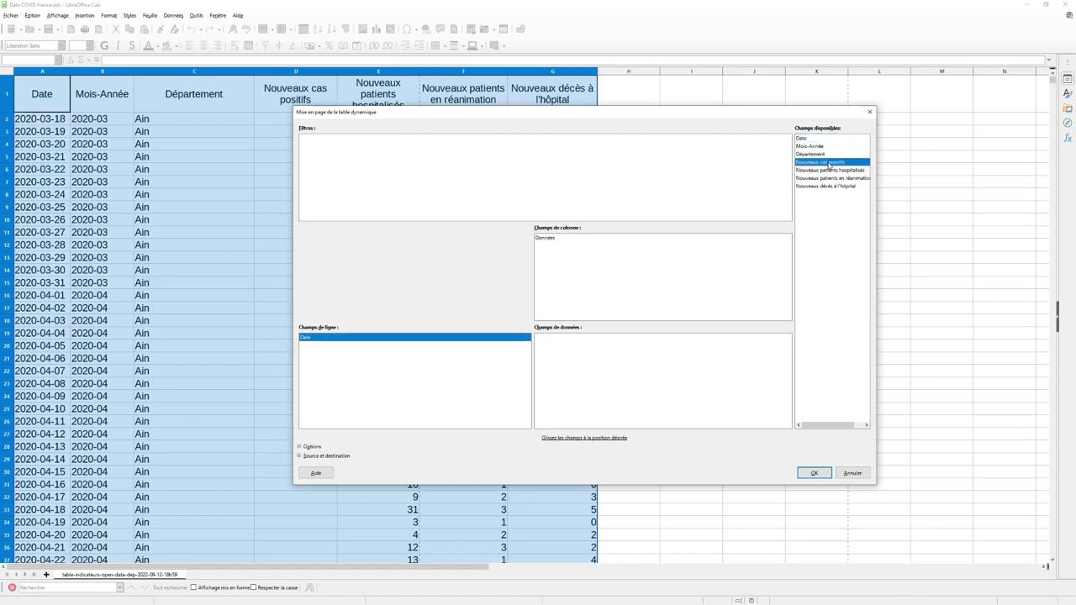
left_click_drag(830, 165, 588, 357)
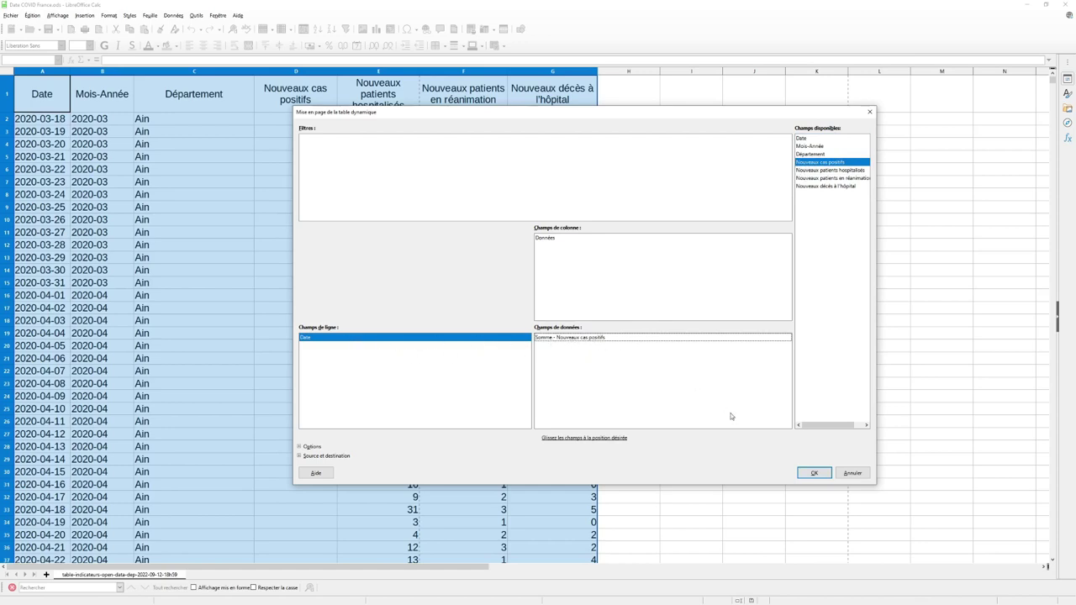
left_click(814, 473)
- Examine the daily totals of new positive cases in the pivot table, focusing on the 2020-05-13 row
scroll(287, 186, "down", 1)
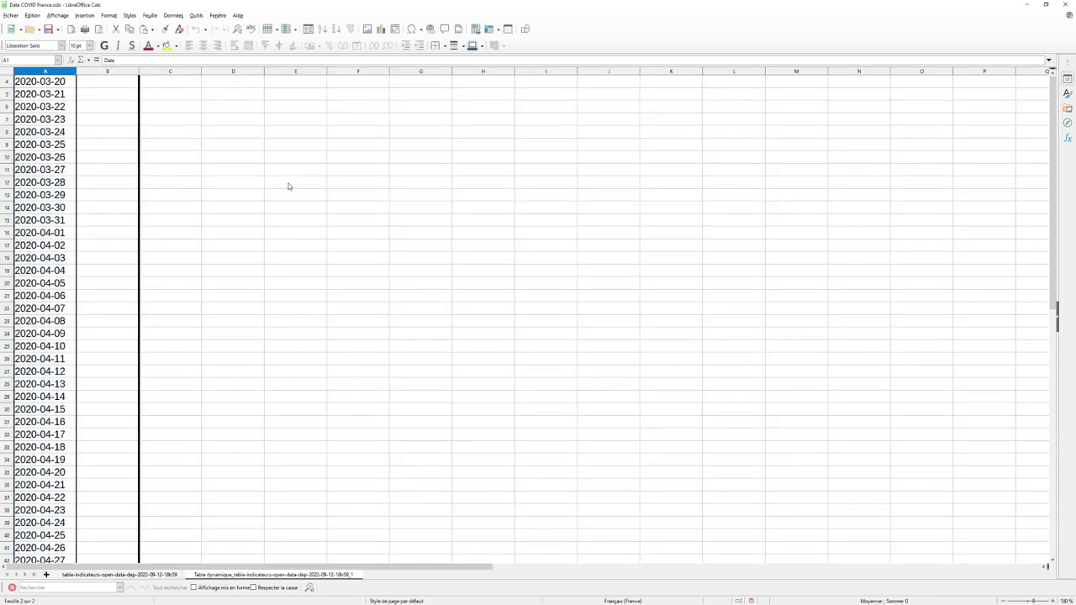
scroll(288, 186, "down", 16)
left_click(67, 160)
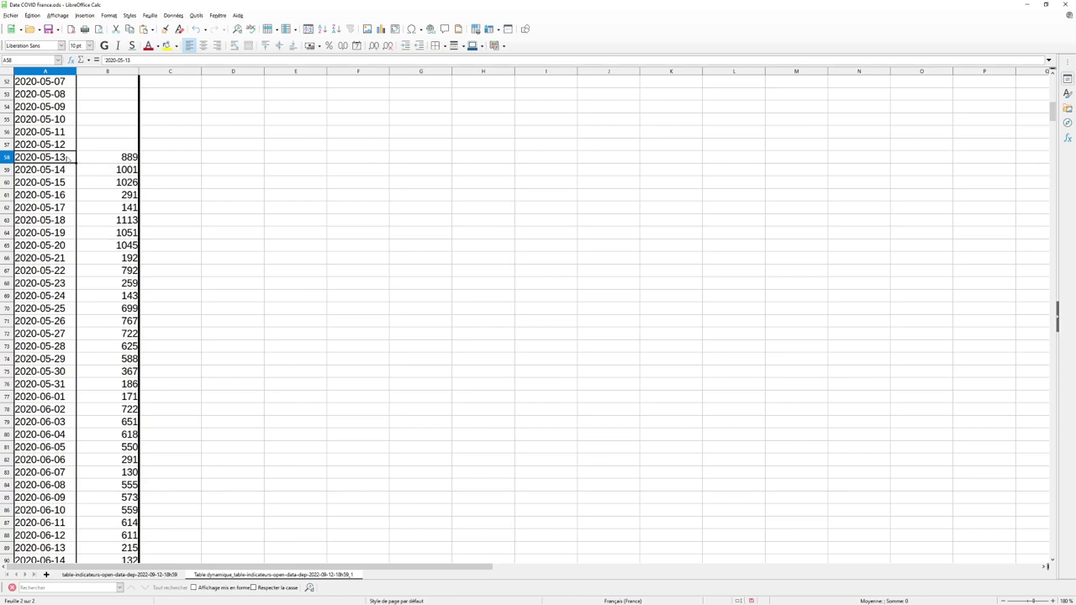
scroll(190, 149, "up", 17)
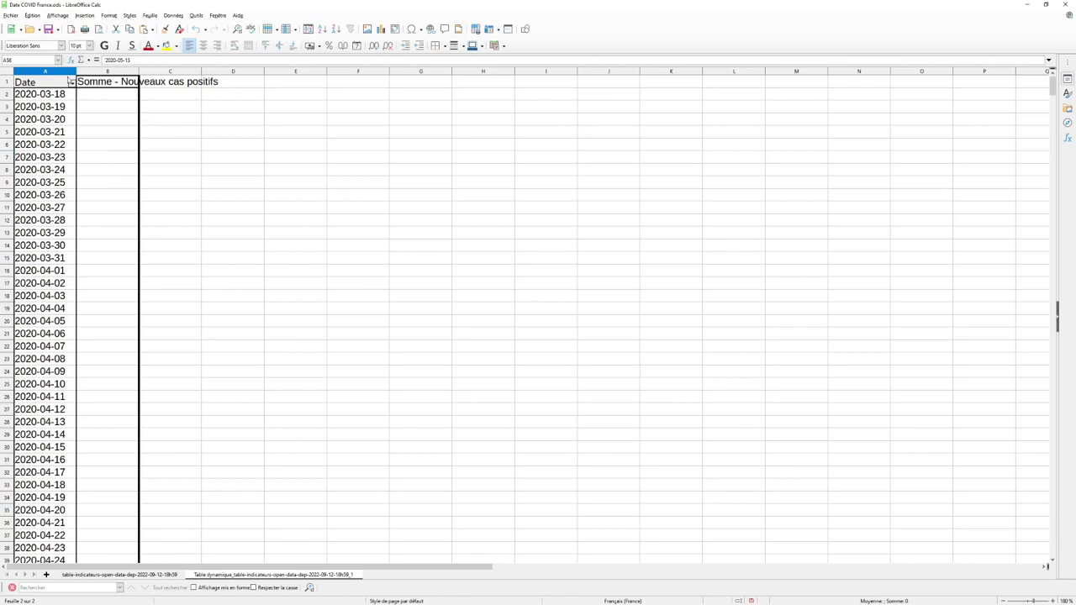
- Insert a normal column chart of new positive cases by date from columns A and B, and enlarge it to about column L and row 31
left_click_drag(48, 73, 94, 73)
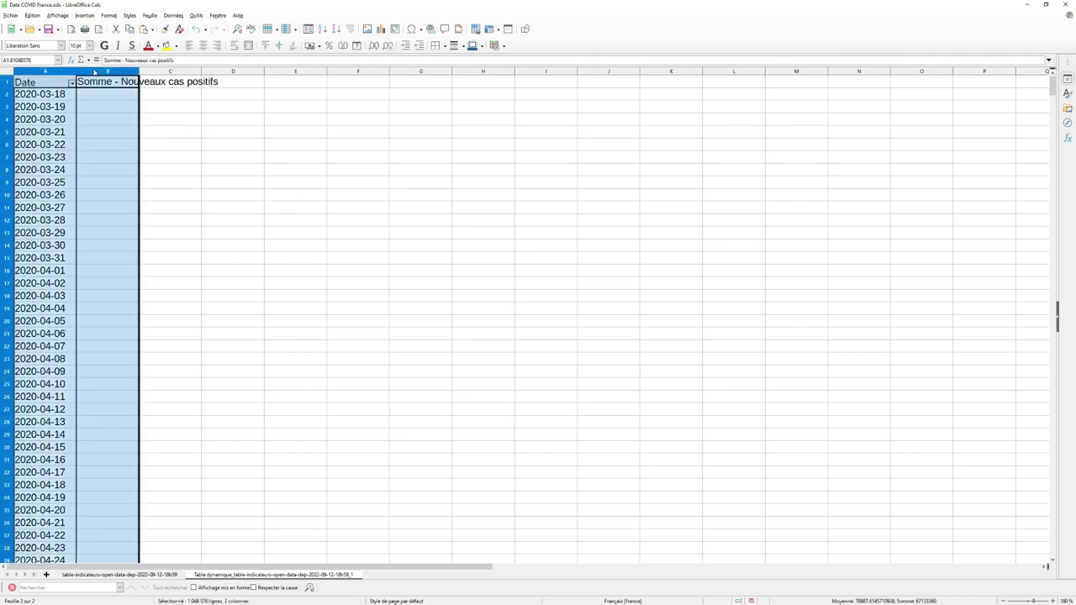
left_click(381, 31)
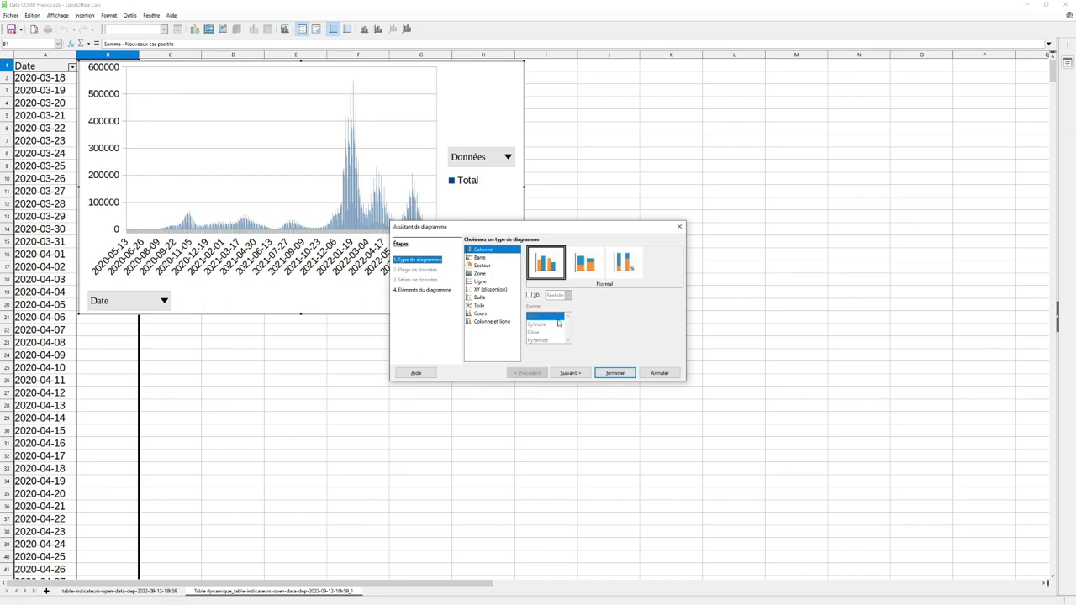
left_click(616, 374)
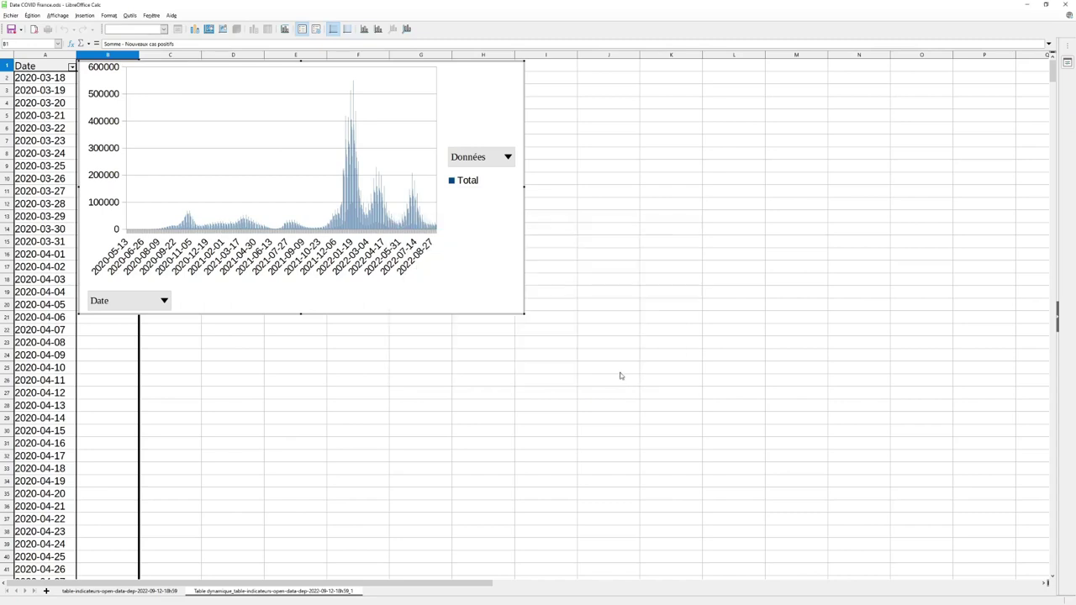
left_click_drag(523, 313, 763, 453)
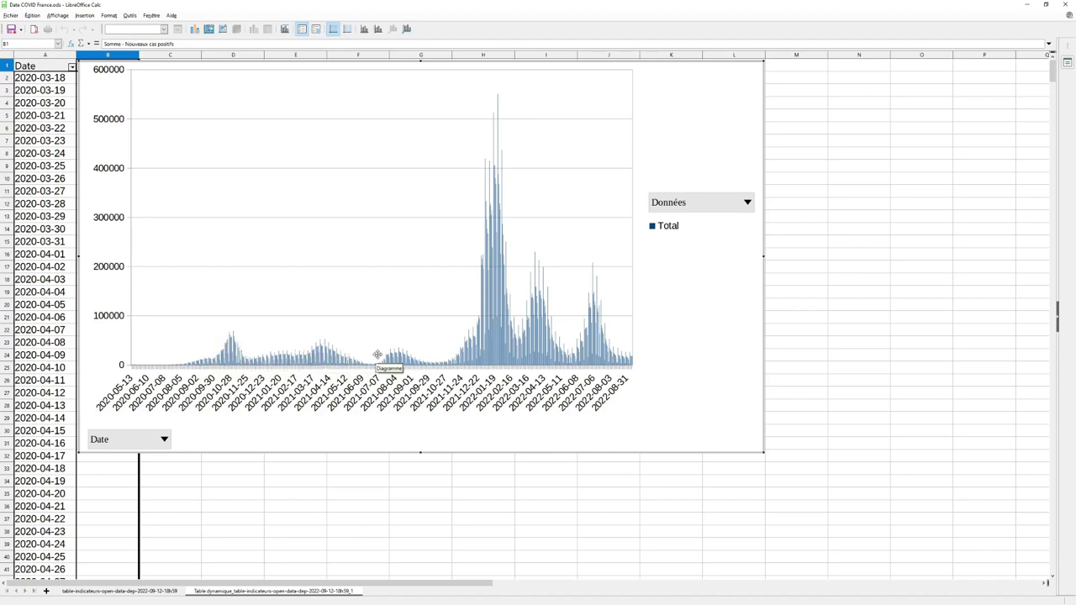
mouse_move(489, 195)
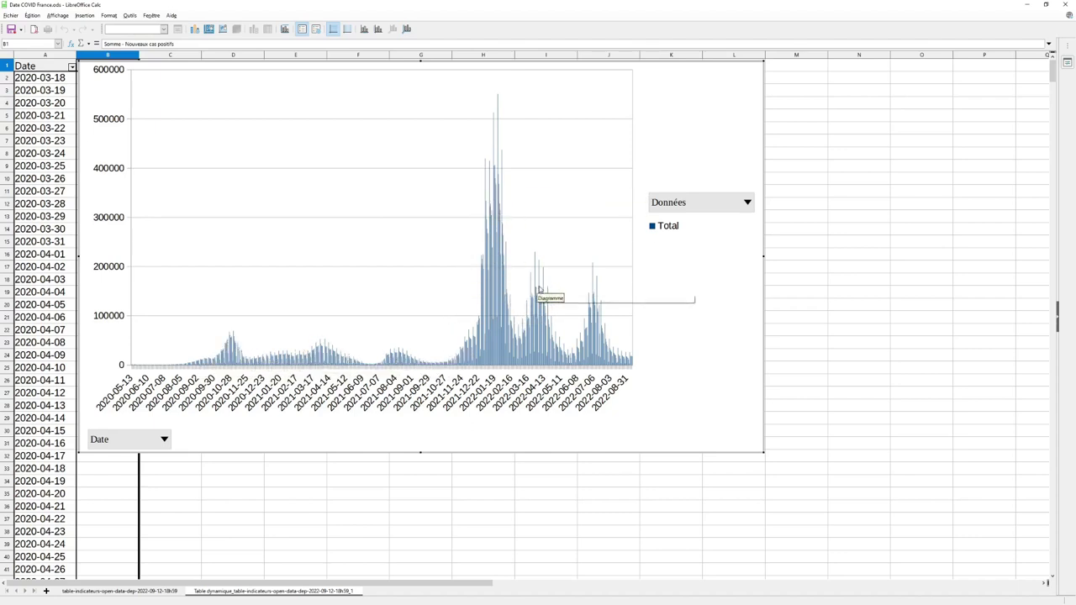
mouse_move(220, 369)
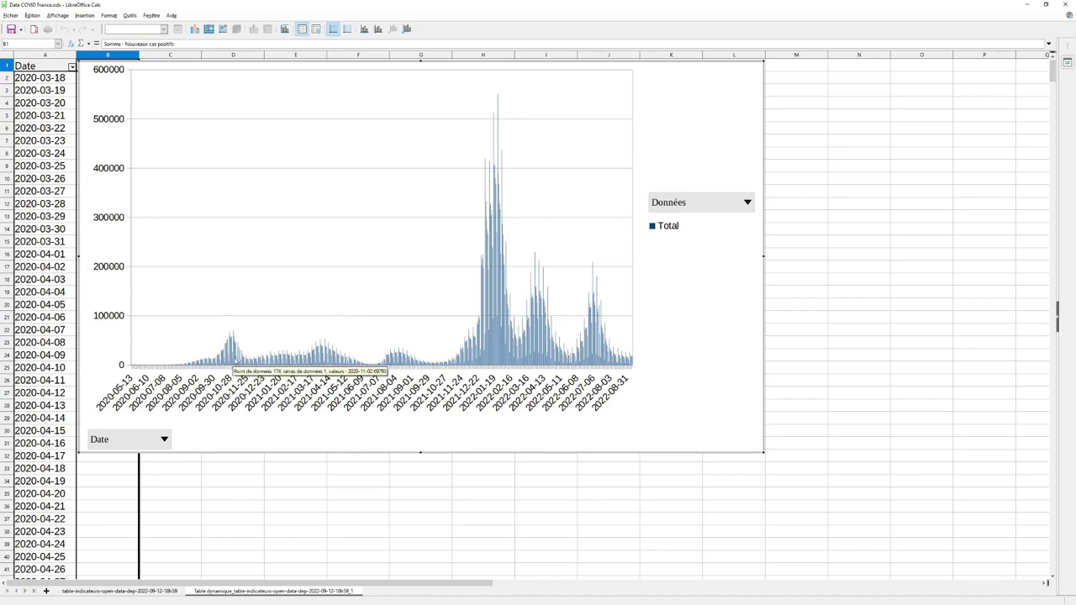
mouse_move(492, 337)
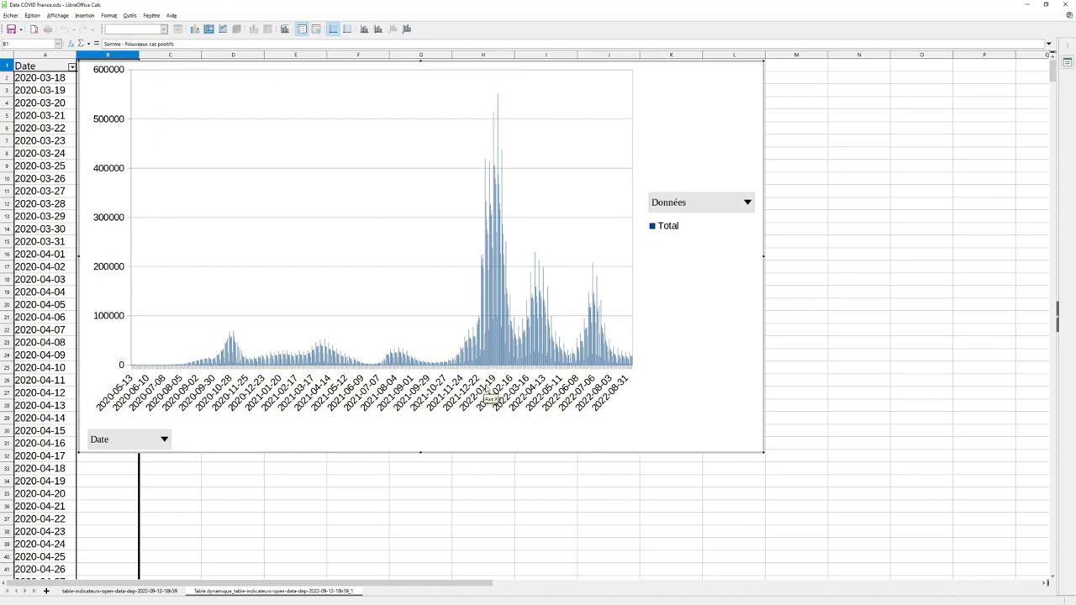
left_click(823, 337)
left_click(824, 339)
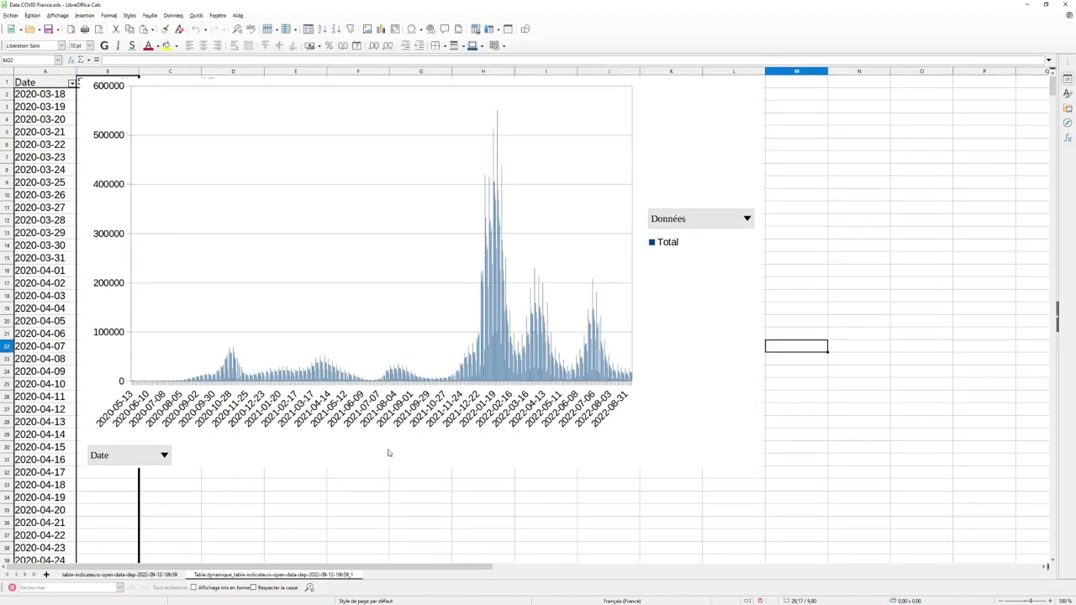
- Return to the source data sheet and start a second pivot table from the current selection of columns A to G
left_click(158, 575)
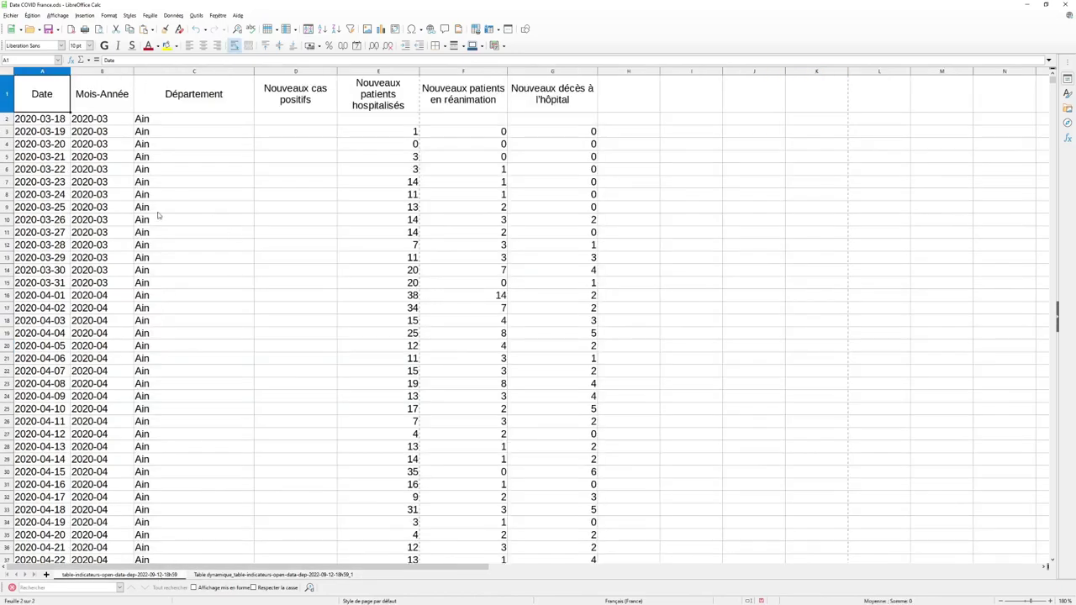
left_click(562, 71, "shift")
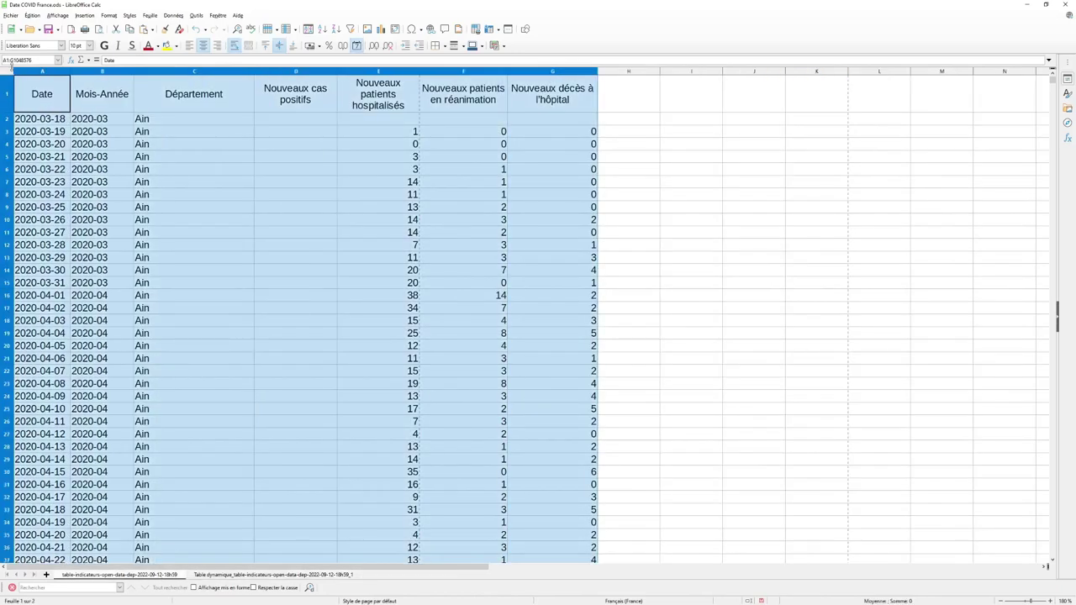
left_click(83, 16)
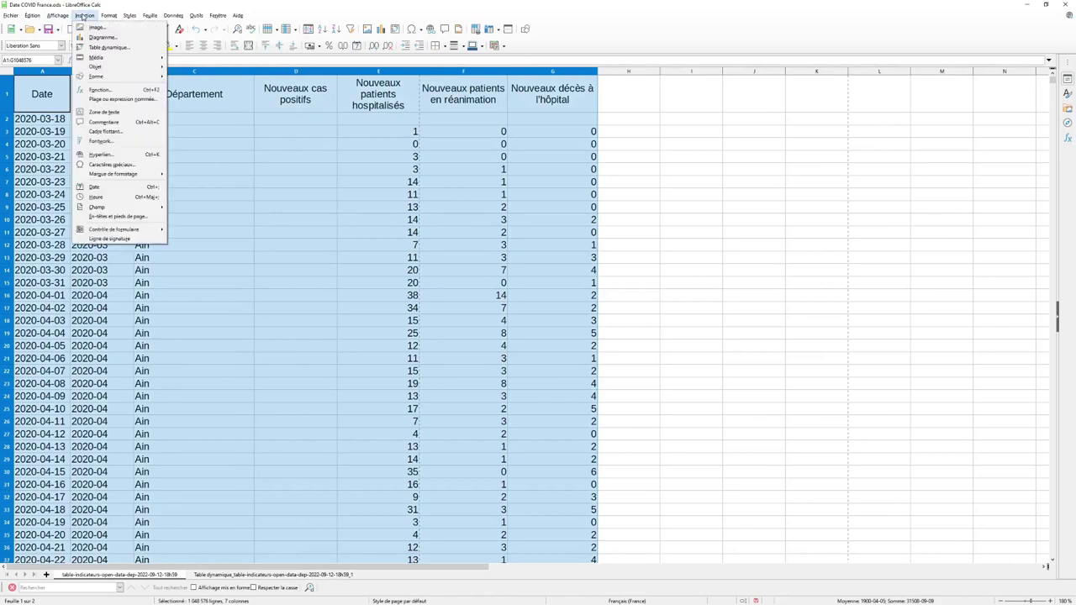
left_click(97, 50)
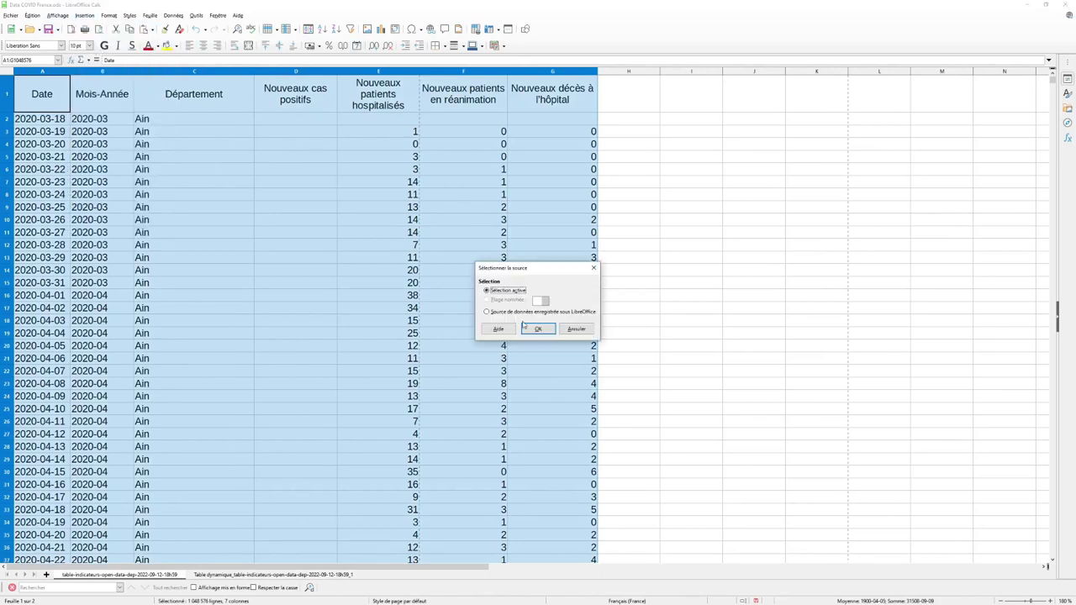
left_click(536, 328)
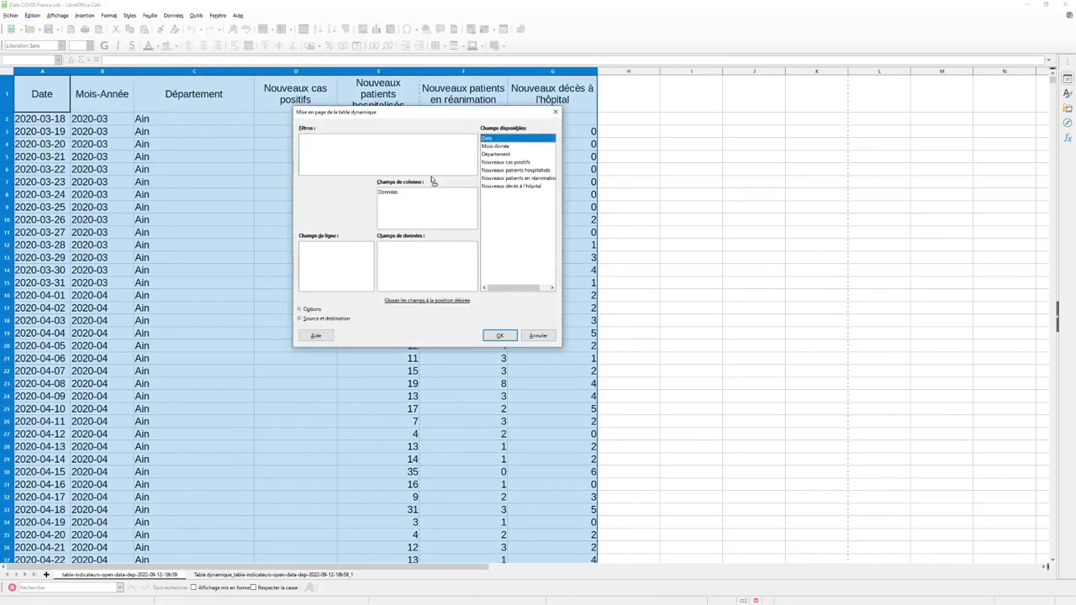
- Create the second pivot table with Date as the row field and the sum of Nouveaux décès à l'hôpital as the data field
left_click_drag(433, 181, 301, 259)
left_click(508, 162)
left_click(505, 187)
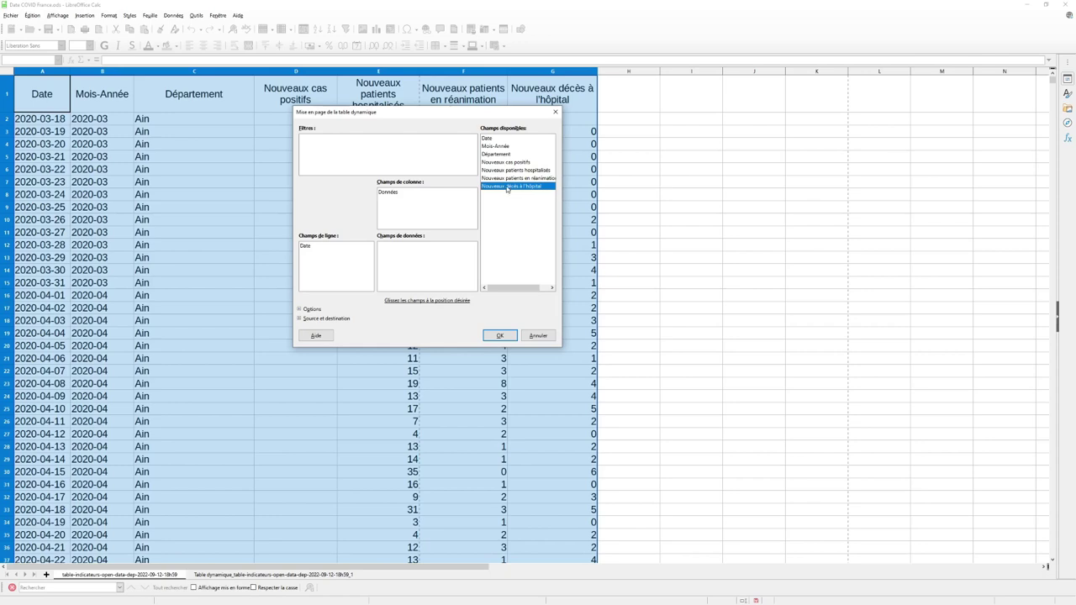
left_click_drag(507, 189, 413, 246)
left_click(512, 336)
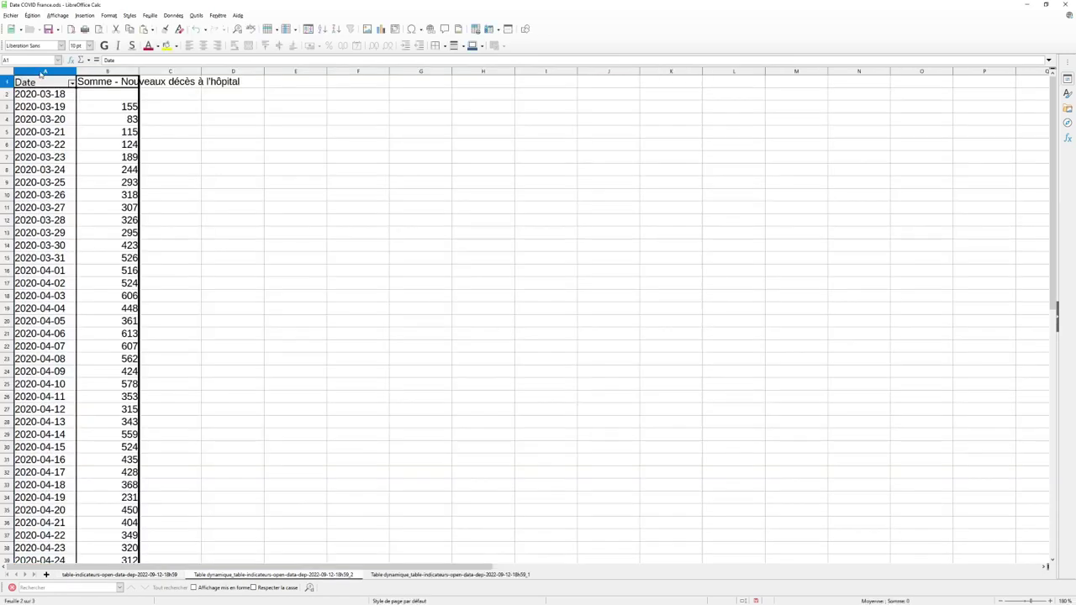
- Insert a normal column chart of hospital deaths by date from columns A and B, and enlarge it to about column L and row 28
left_click_drag(45, 71, 108, 71)
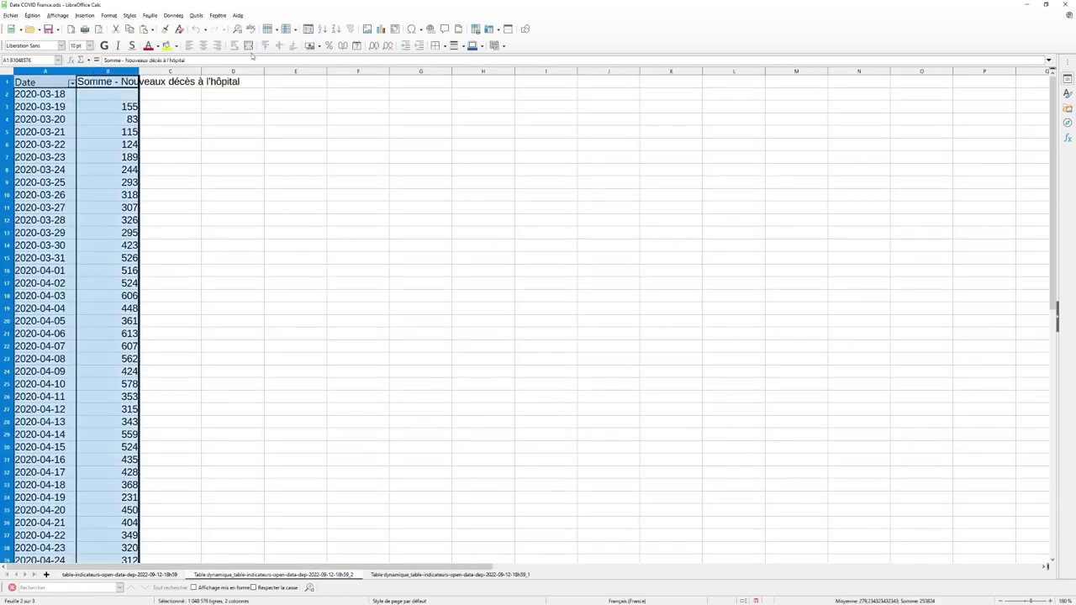
left_click(384, 31)
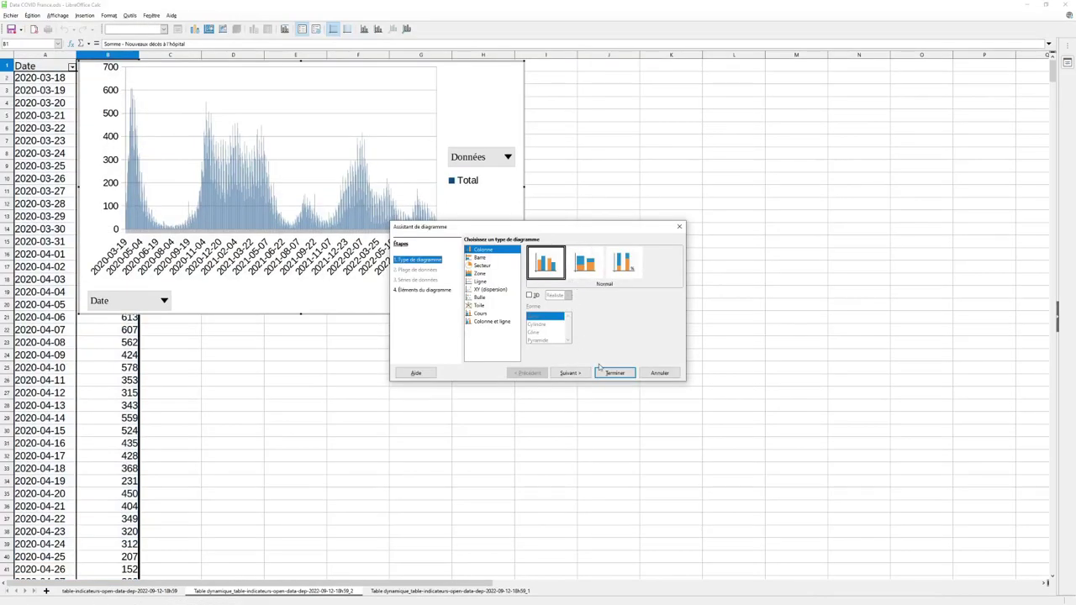
left_click(615, 374)
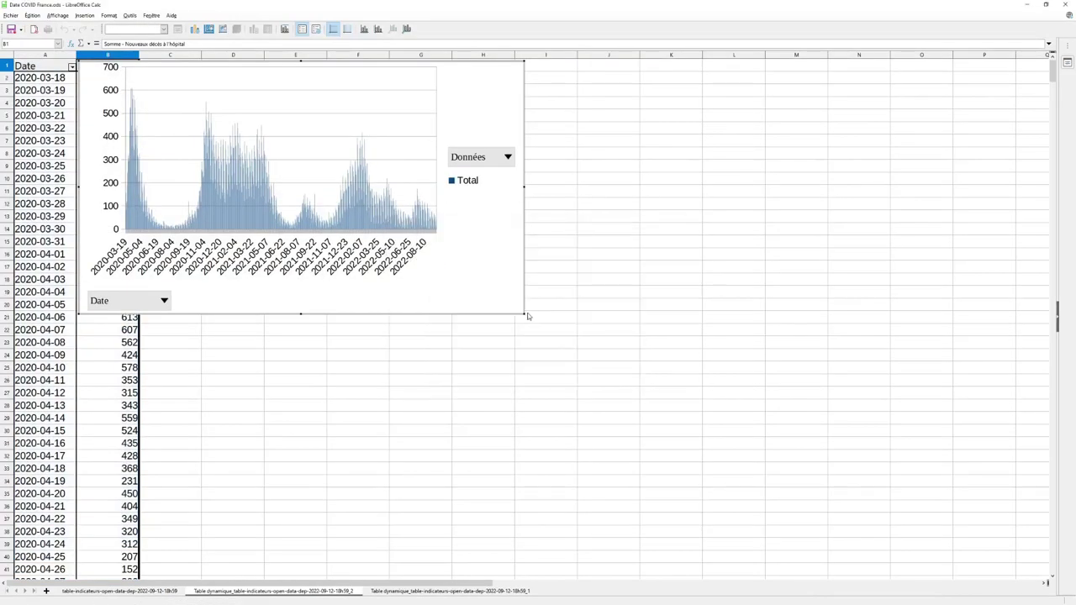
left_click_drag(524, 314, 727, 411)
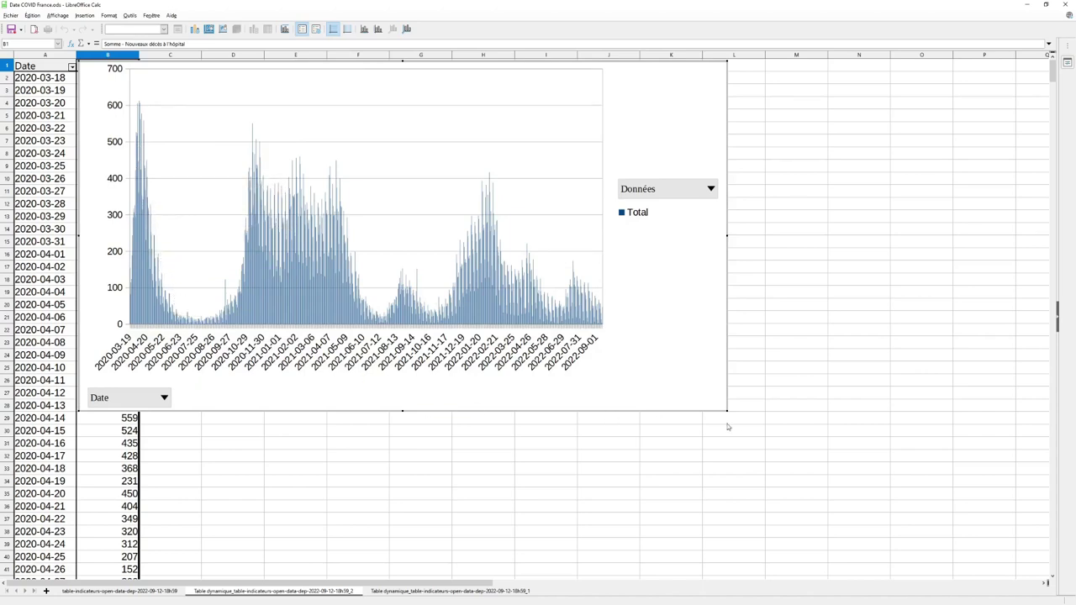
left_click(318, 416)
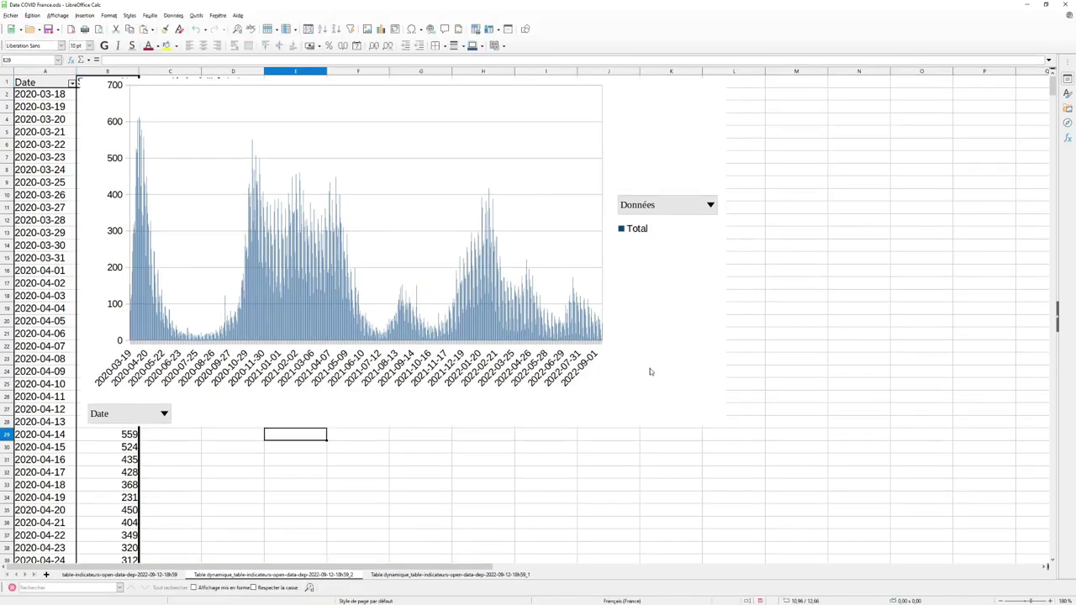
- Change the hospital deaths chart from columns to a line chart with lines only
double_click(651, 282)
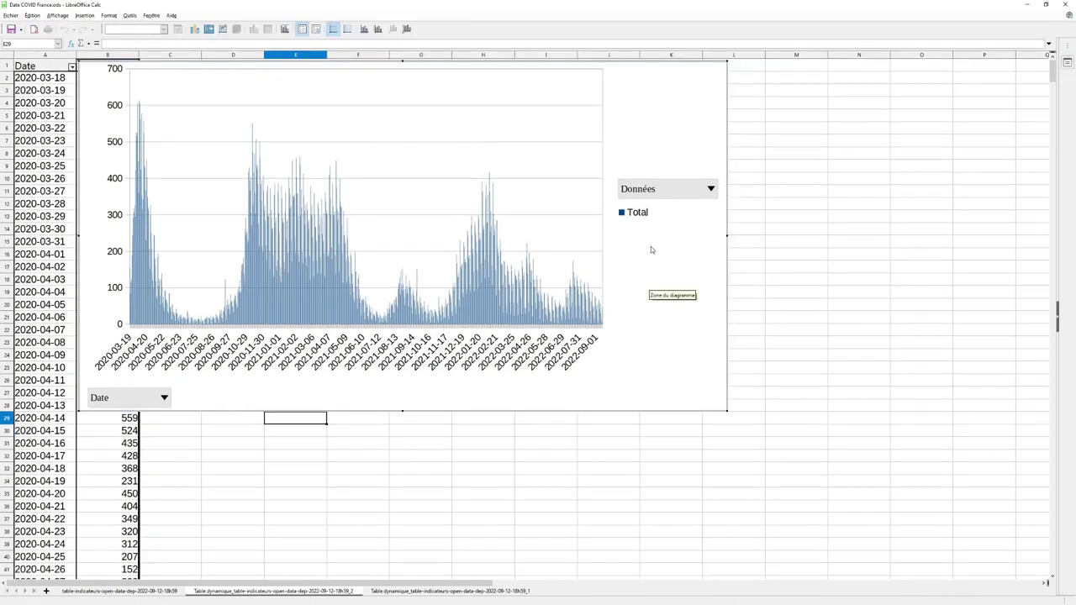
right_click(652, 248)
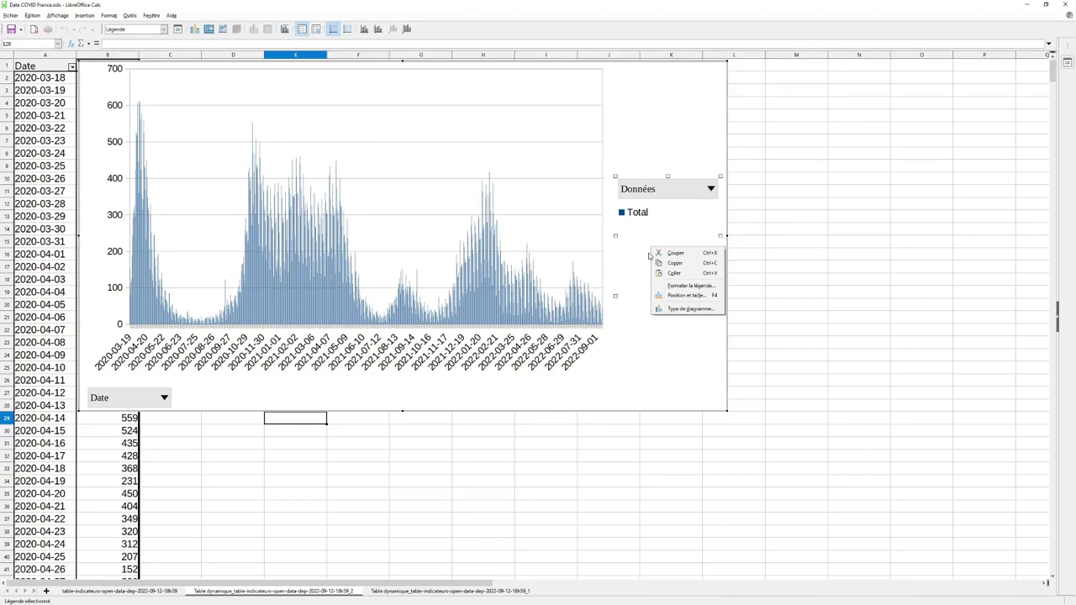
left_click(688, 308)
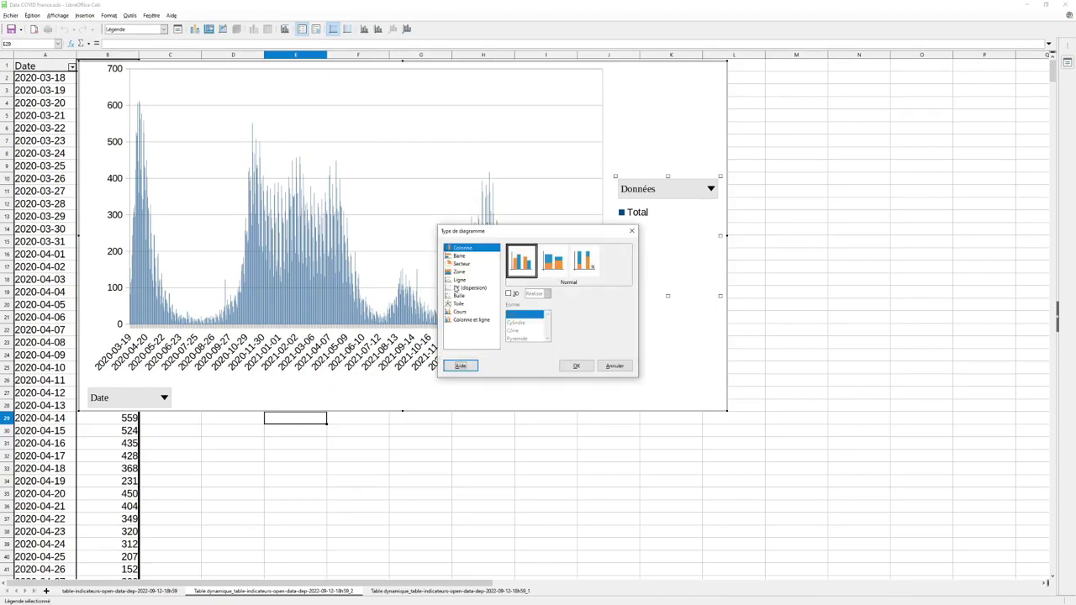
left_click(459, 281)
left_click(584, 262)
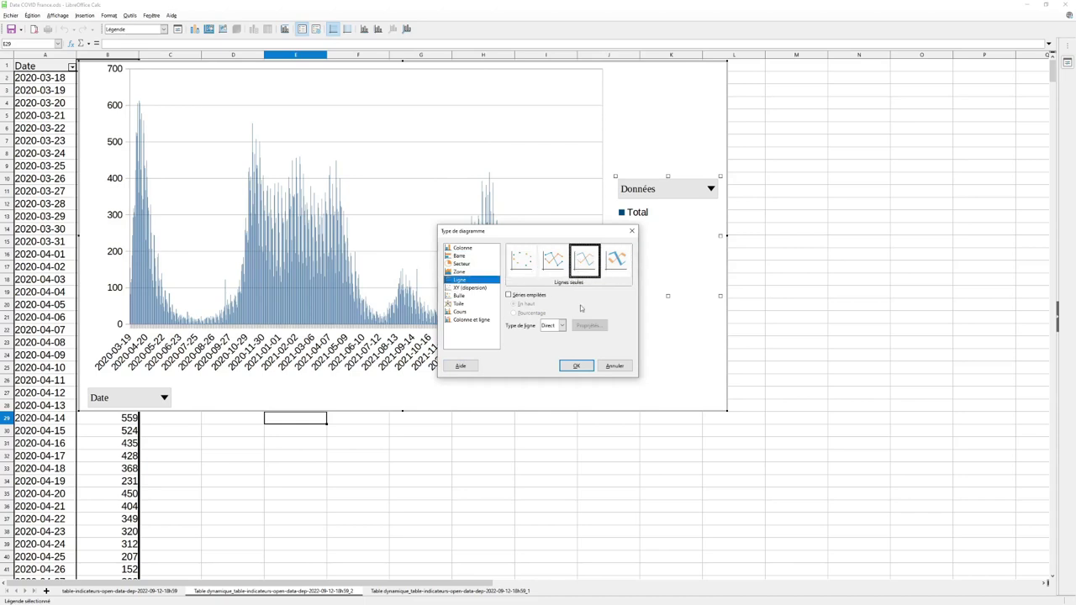
left_click(576, 366)
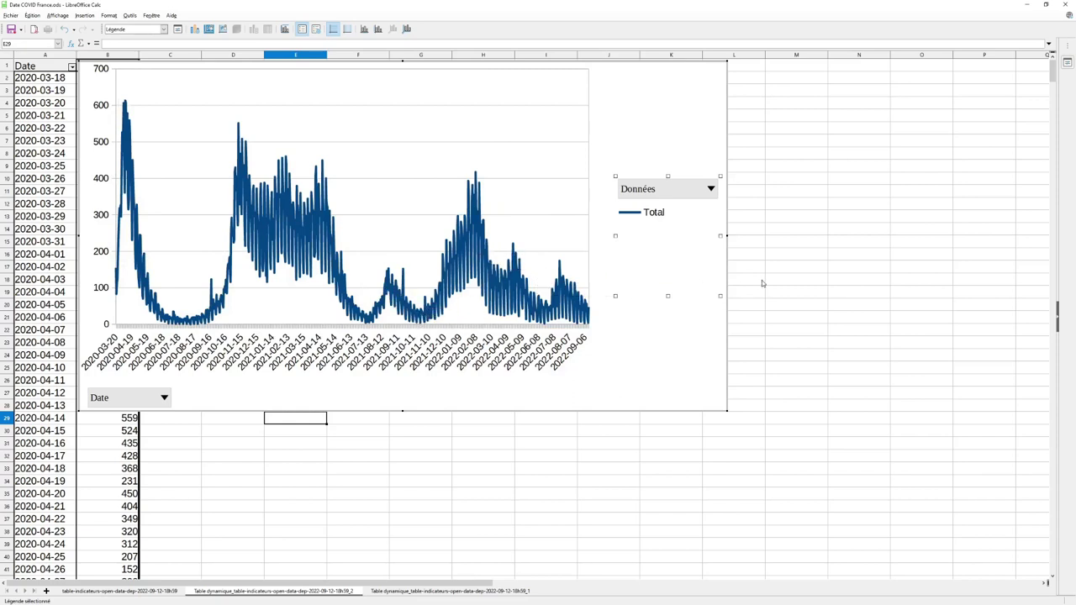
left_click(721, 282)
left_click(662, 295)
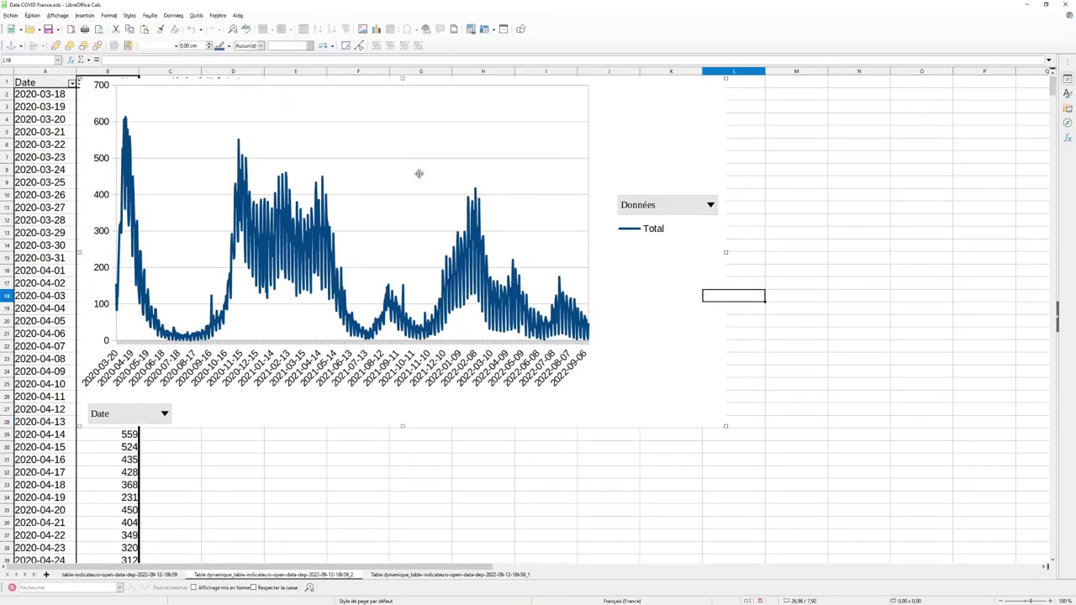
- Title the deaths chart "Nombre de décès par jour en France", with "Date" on the X axis and "Nombre de décès" on the Y axis
double_click(660, 279)
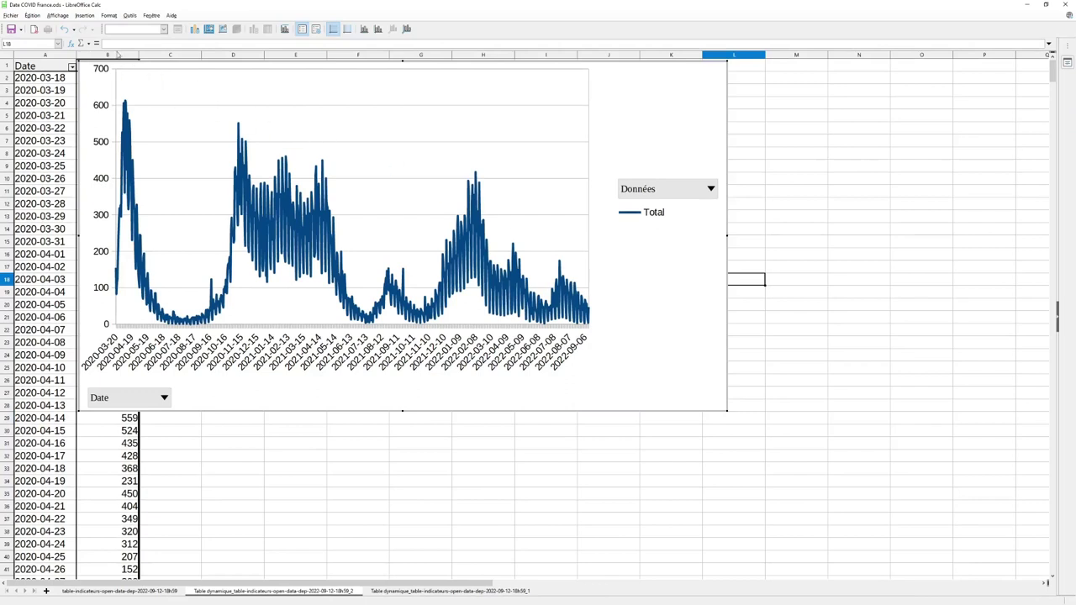
left_click(84, 16)
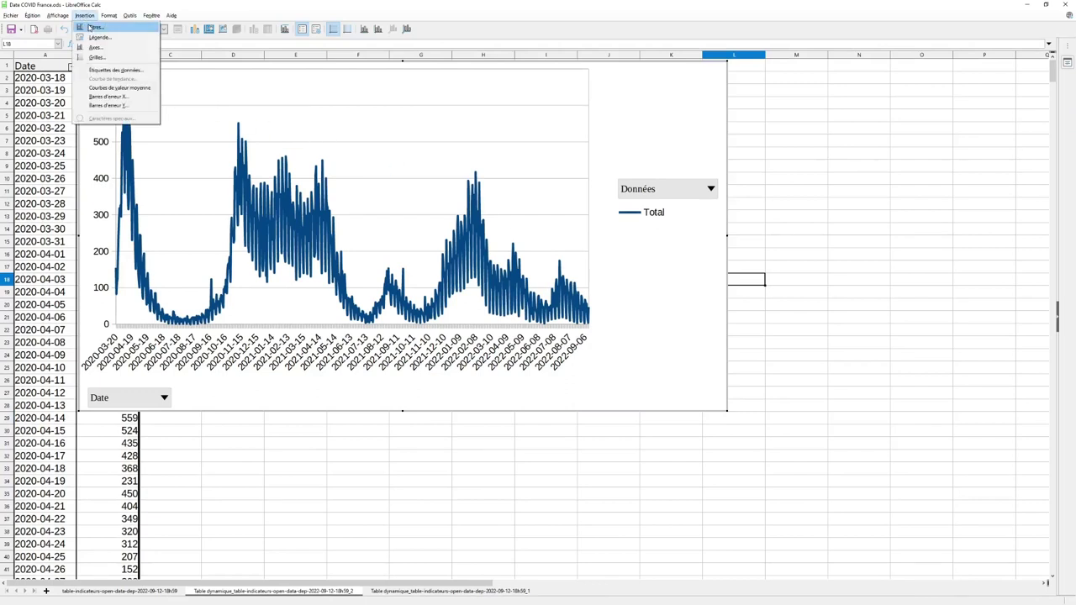
left_click(93, 28)
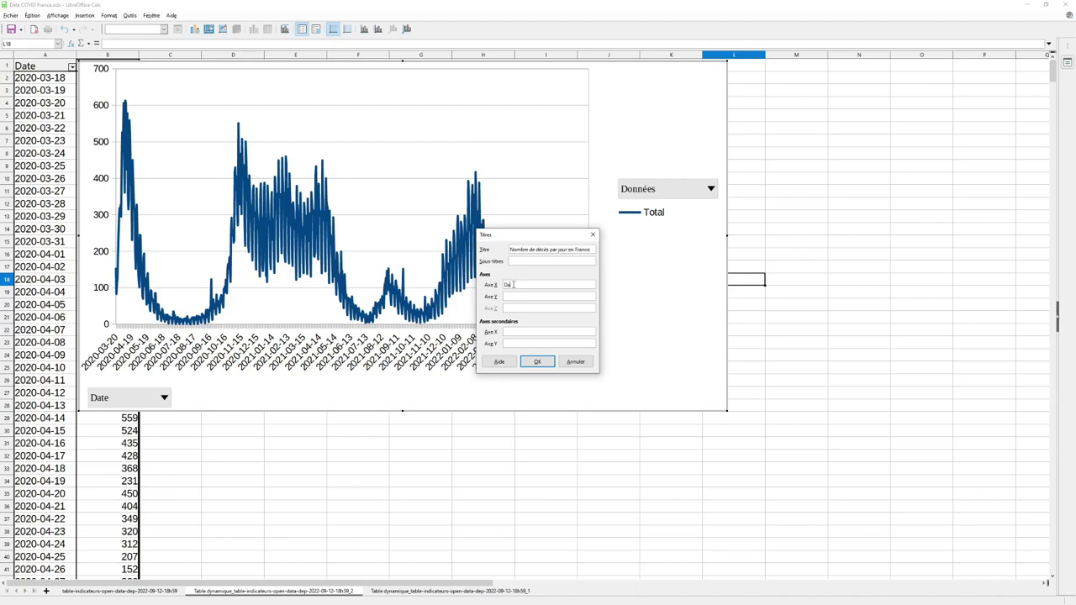
type("Date")
left_click(539, 361)
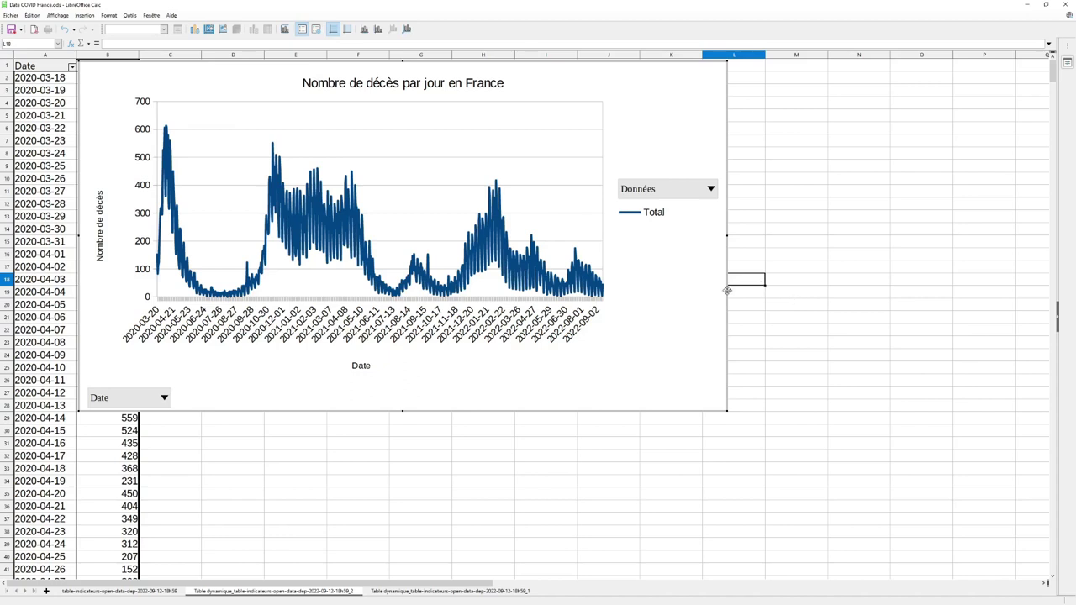
left_click(801, 267)
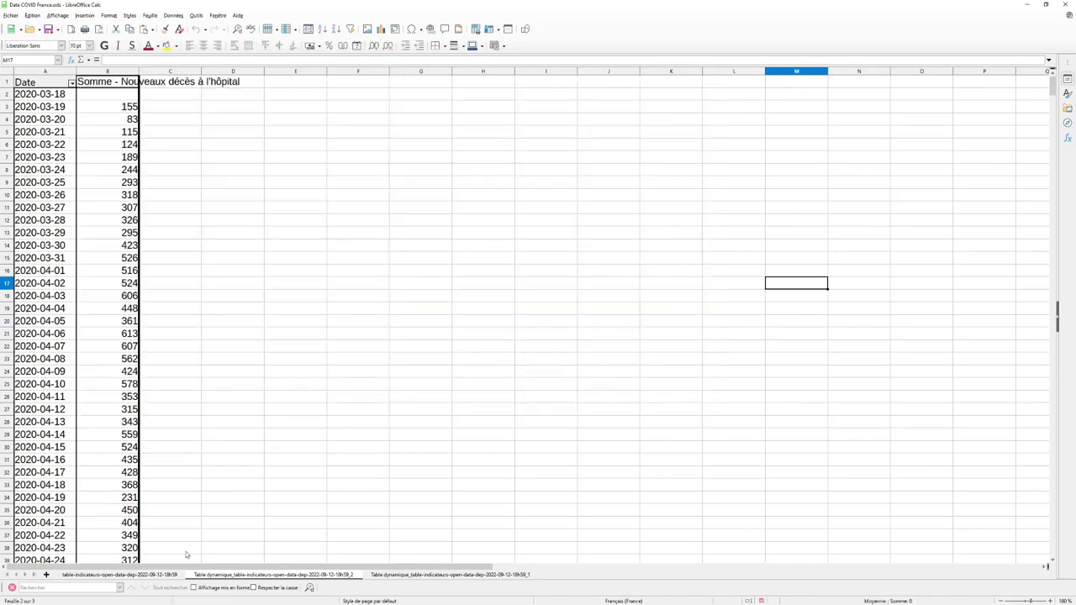
- Return to the source data sheet and start a third pivot table from columns A to G
left_click(166, 576)
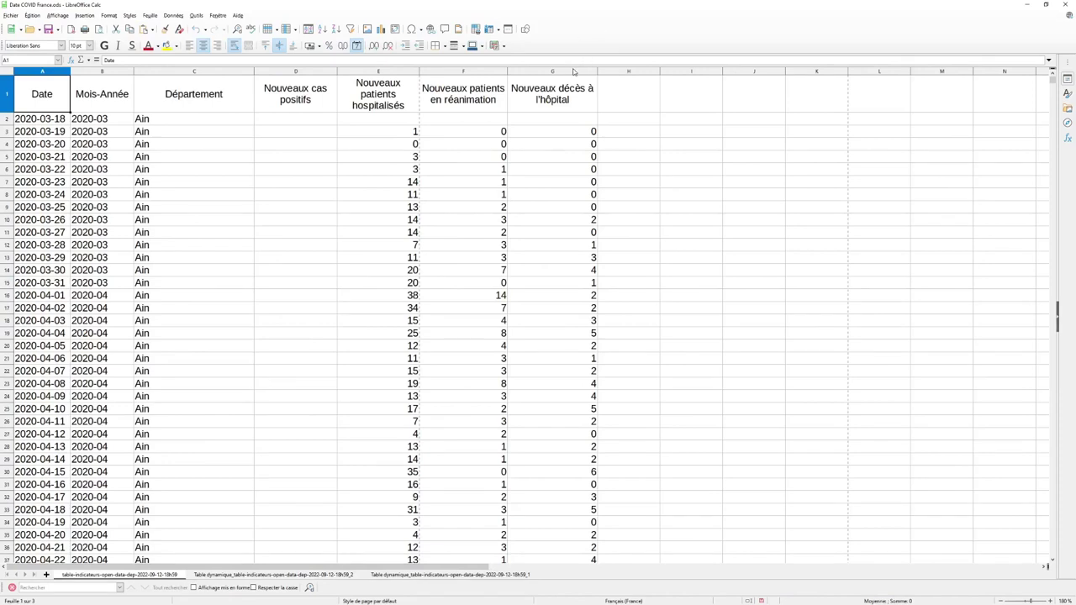
left_click_drag(575, 71, 34, 72)
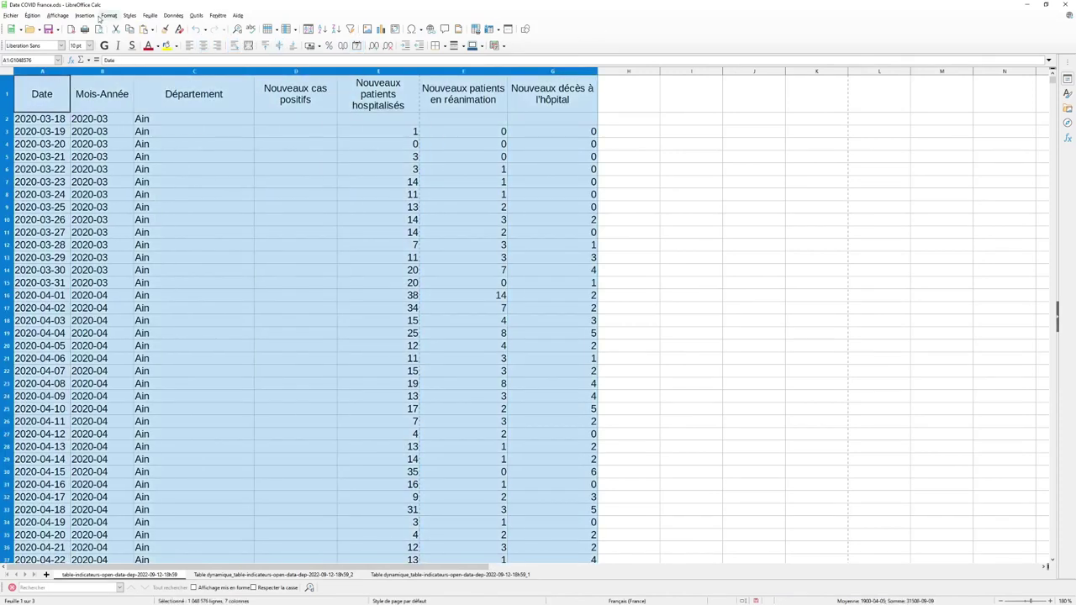
left_click(84, 16)
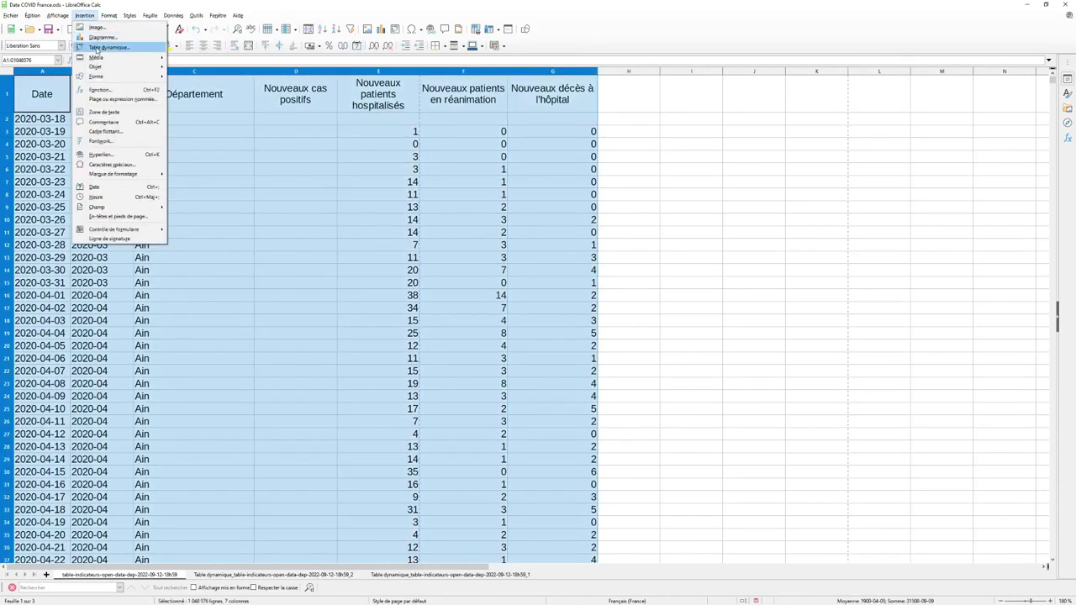
left_click(96, 48)
left_click(538, 328)
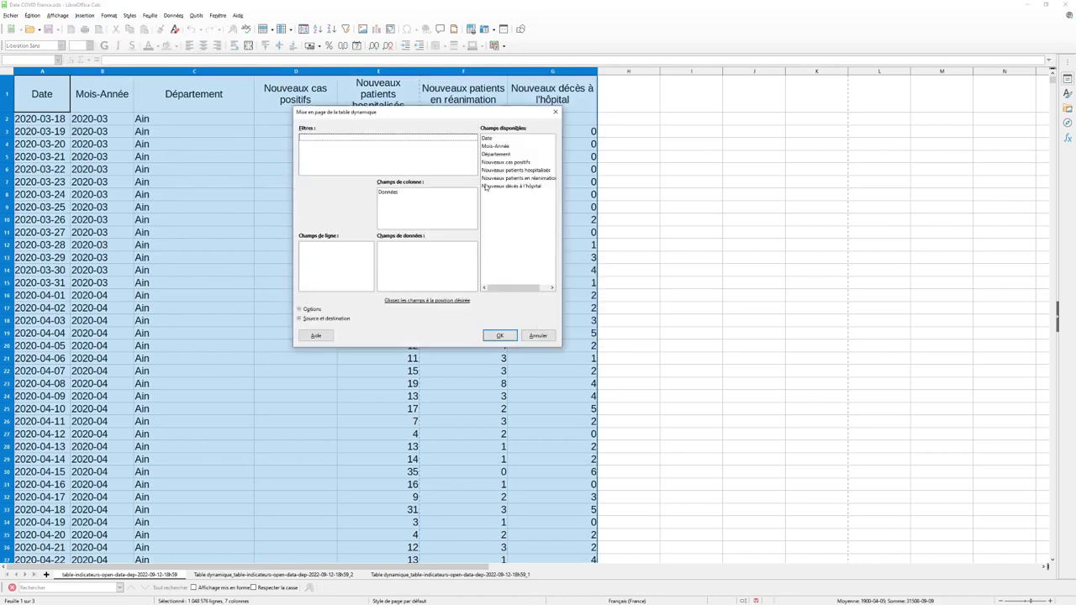
- Create the third pivot table with Date as the row field and the sums of Nouveaux cas positifs and Nouveaux décès à l'hôpital as data fields
left_click(495, 140)
left_click_drag(495, 140, 337, 256)
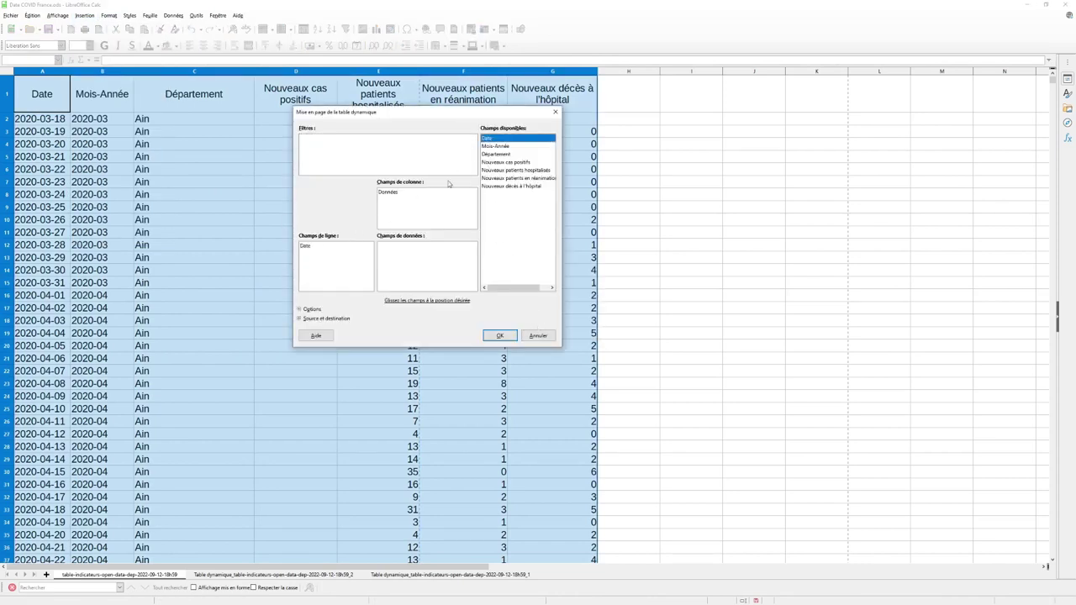
left_click_drag(488, 163, 422, 252)
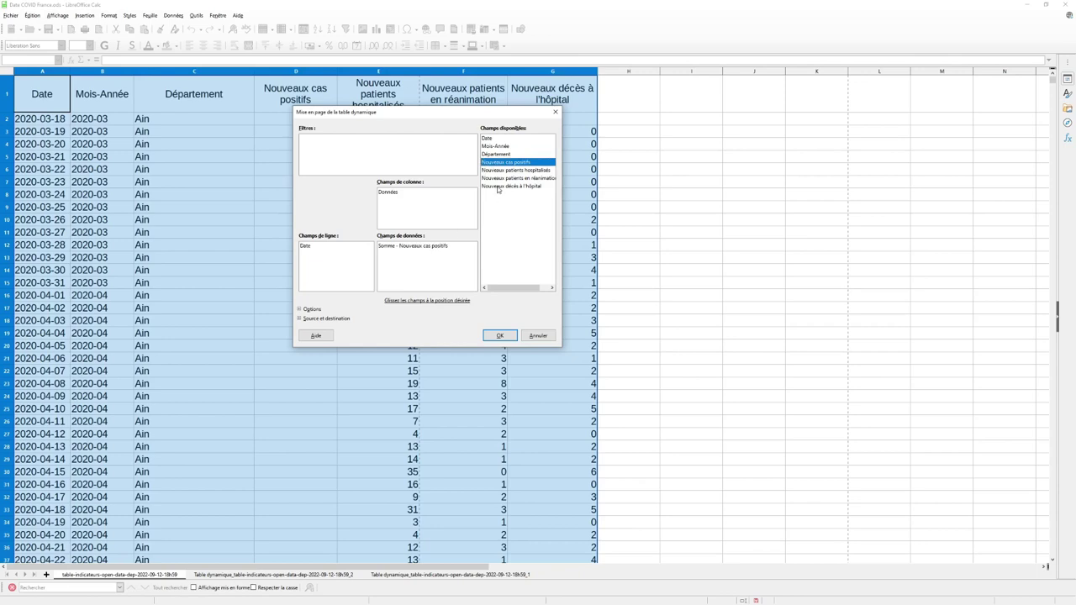
left_click_drag(497, 189, 398, 248)
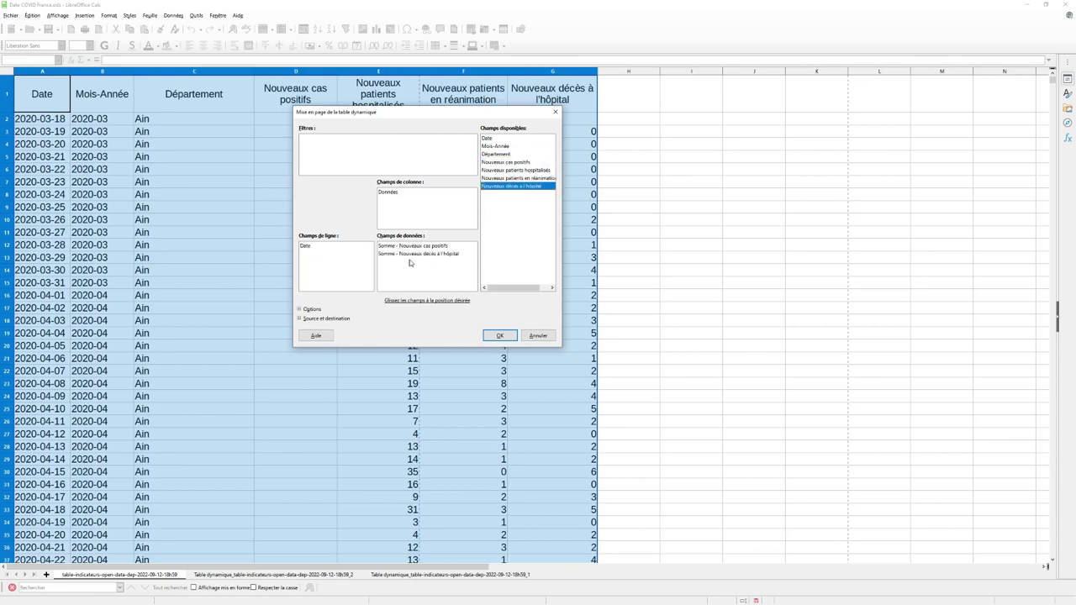
left_click(487, 336)
left_click(412, 232)
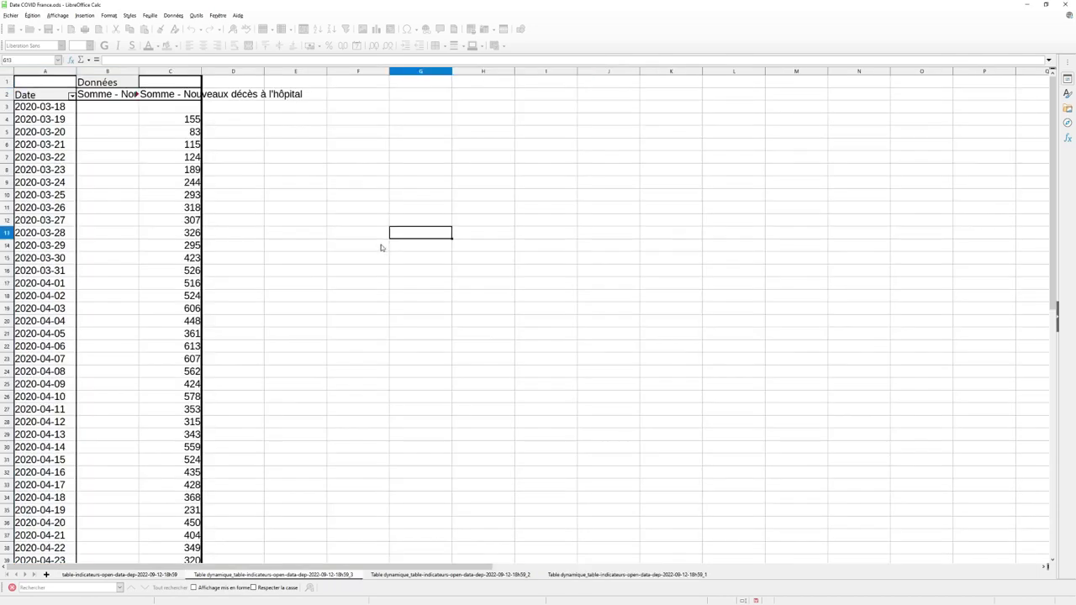
- Insert a normal column chart of positive cases and deaths from columns A to C, and enlarge it to about column M and row 29
left_click_drag(46, 72, 170, 71)
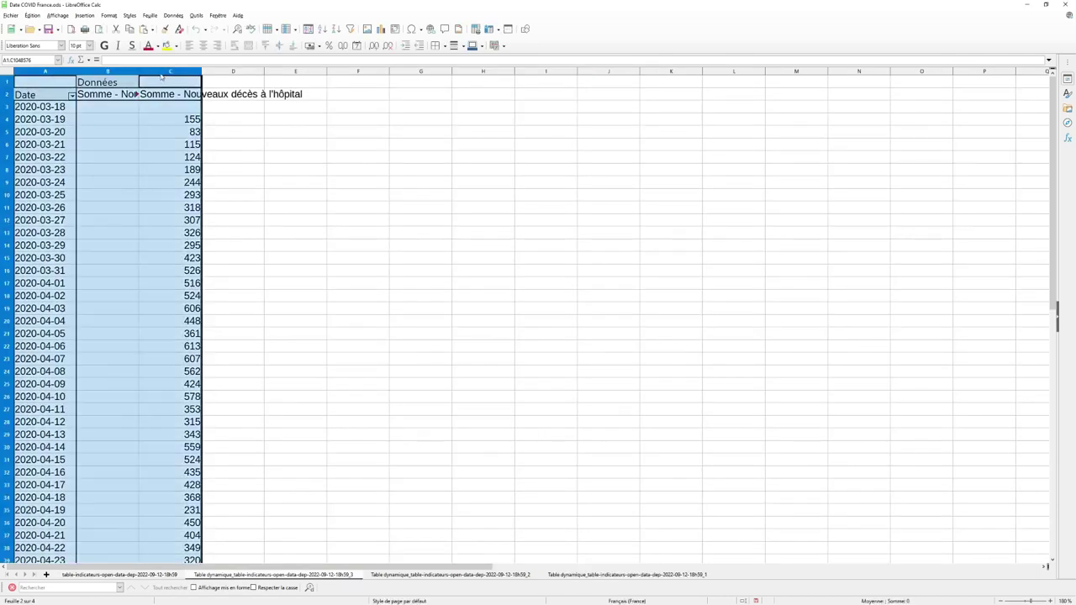
left_click(380, 30)
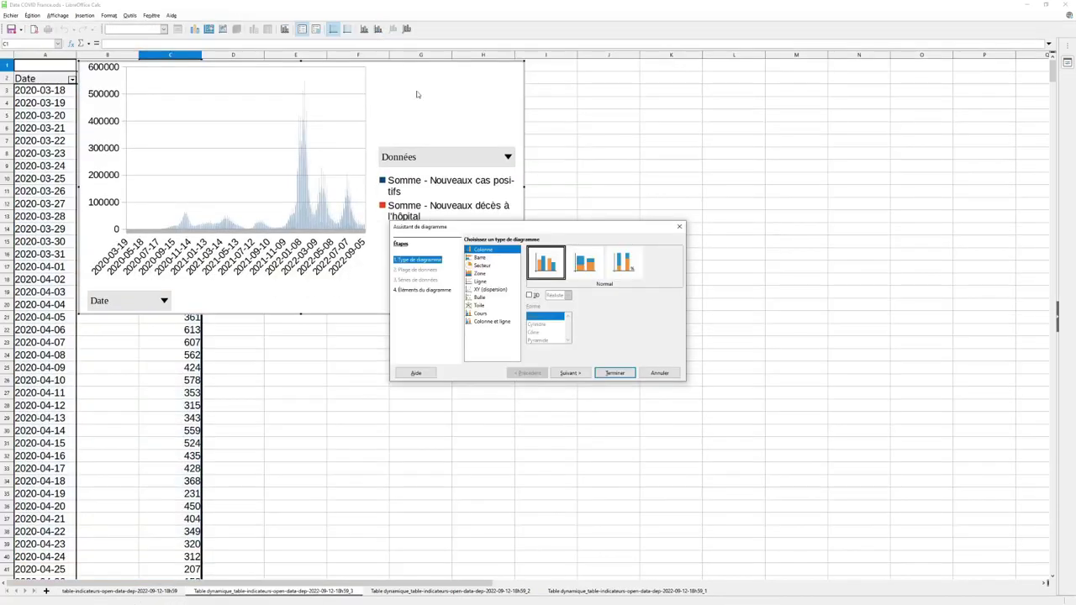
left_click(608, 373)
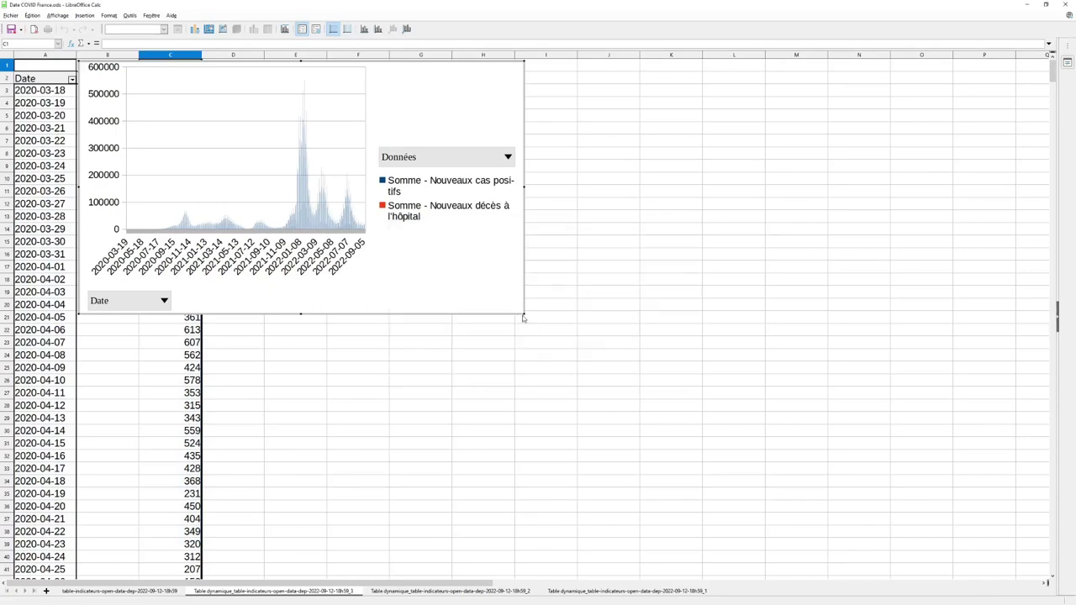
left_click_drag(524, 313, 812, 429)
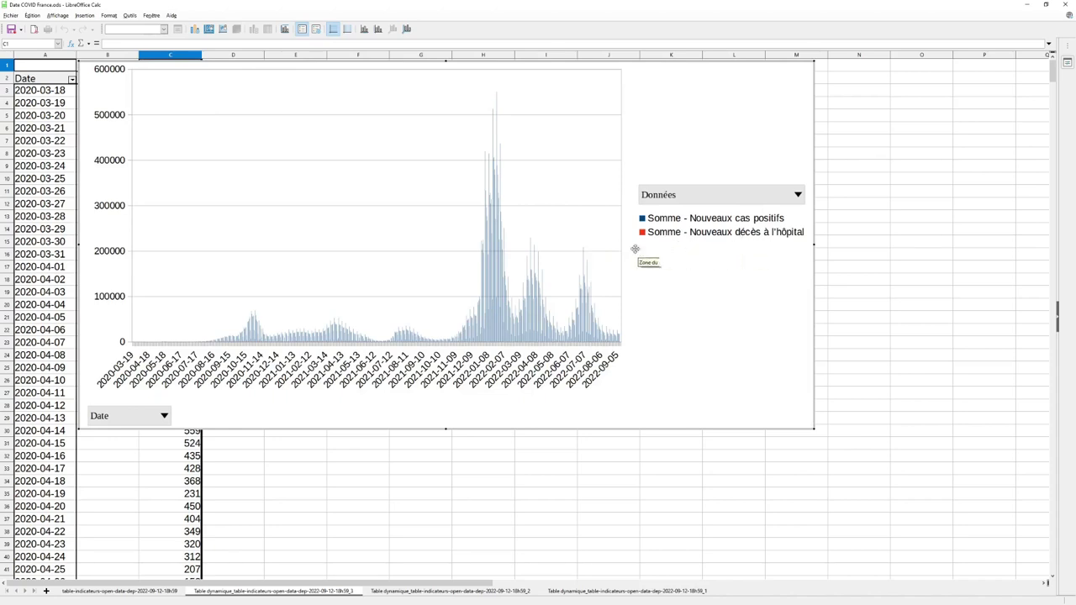
- Change the combined cases and deaths chart to a line chart with lines only
mouse_move(493, 320)
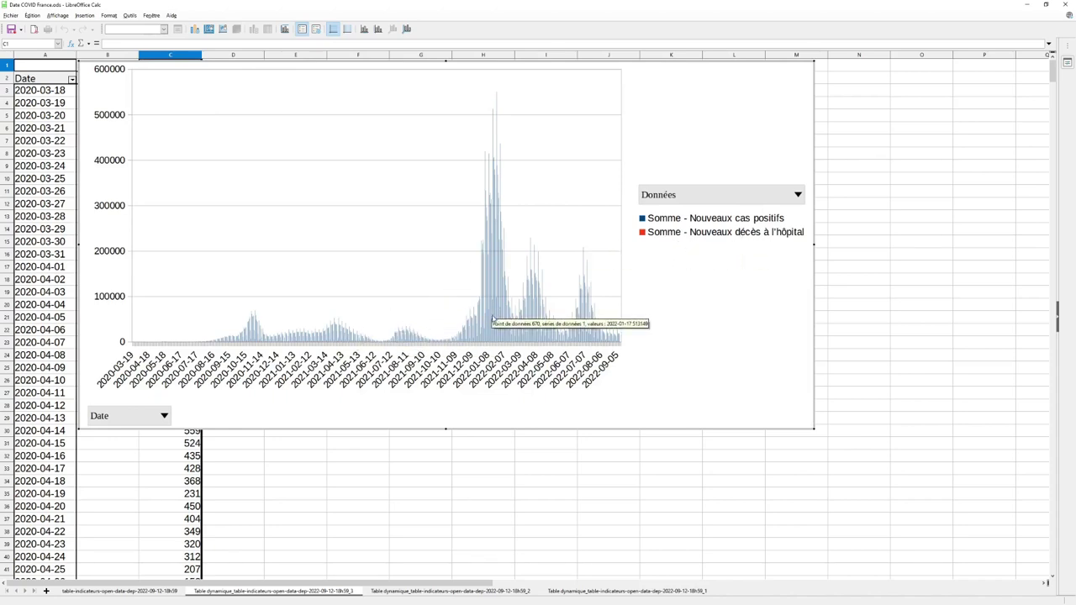
mouse_move(371, 345)
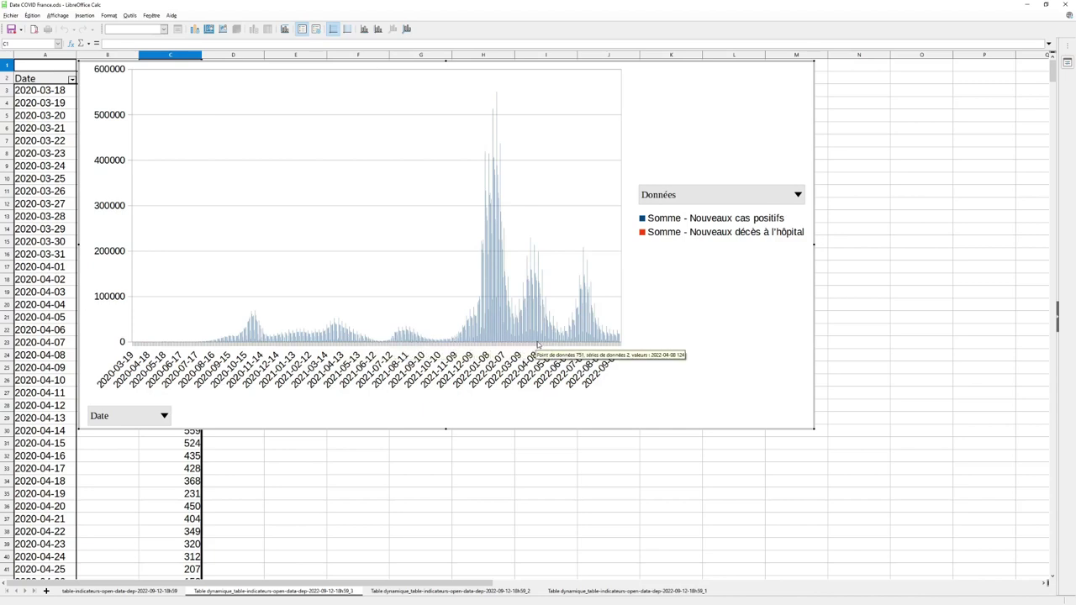
right_click(686, 362)
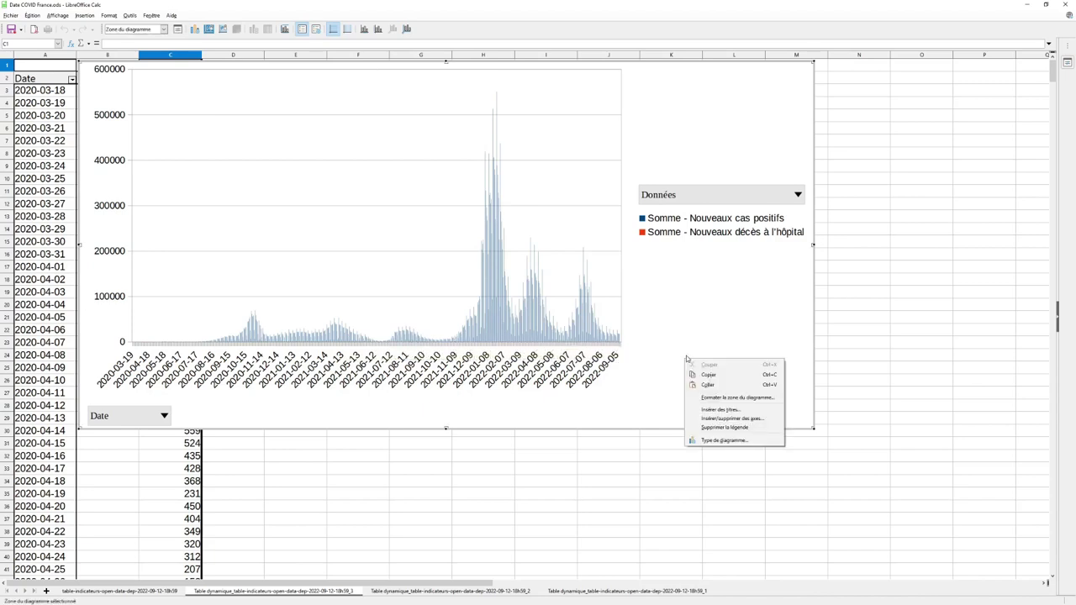
left_click(704, 441)
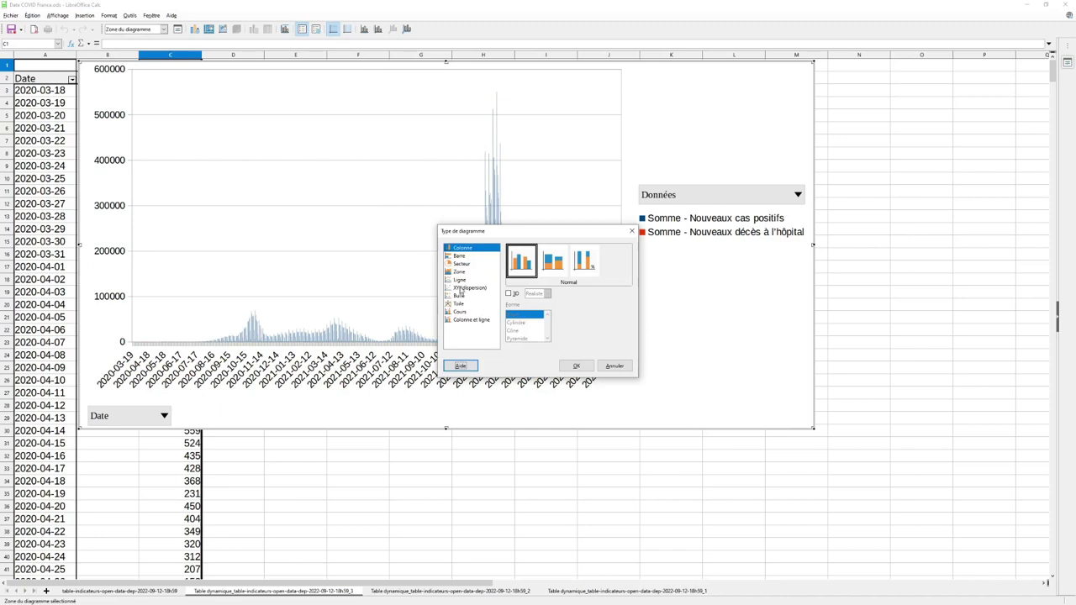
left_click(460, 280)
left_click(582, 263)
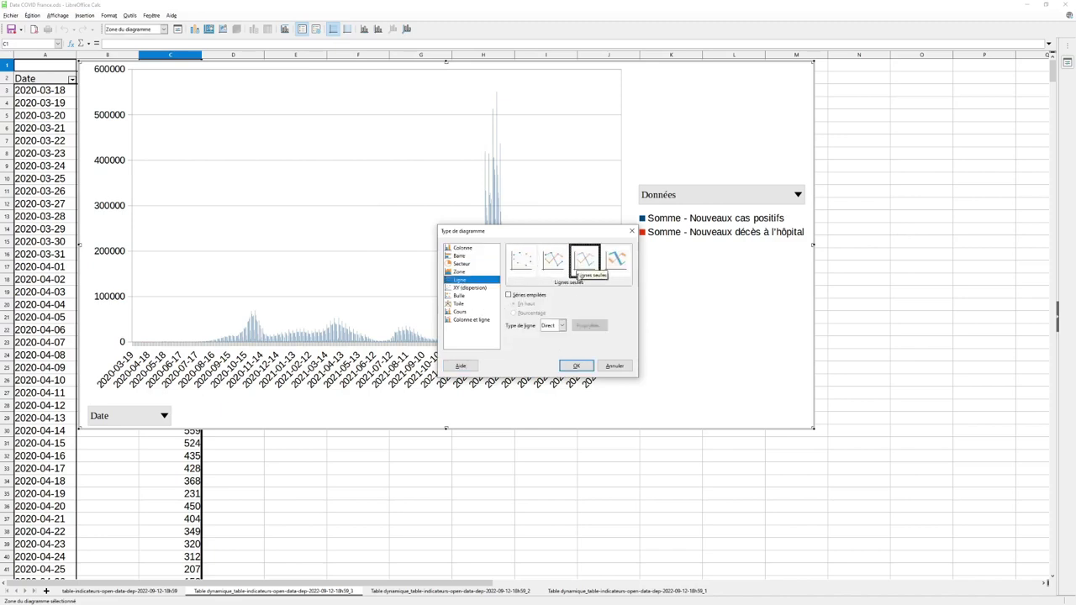
left_click(574, 367)
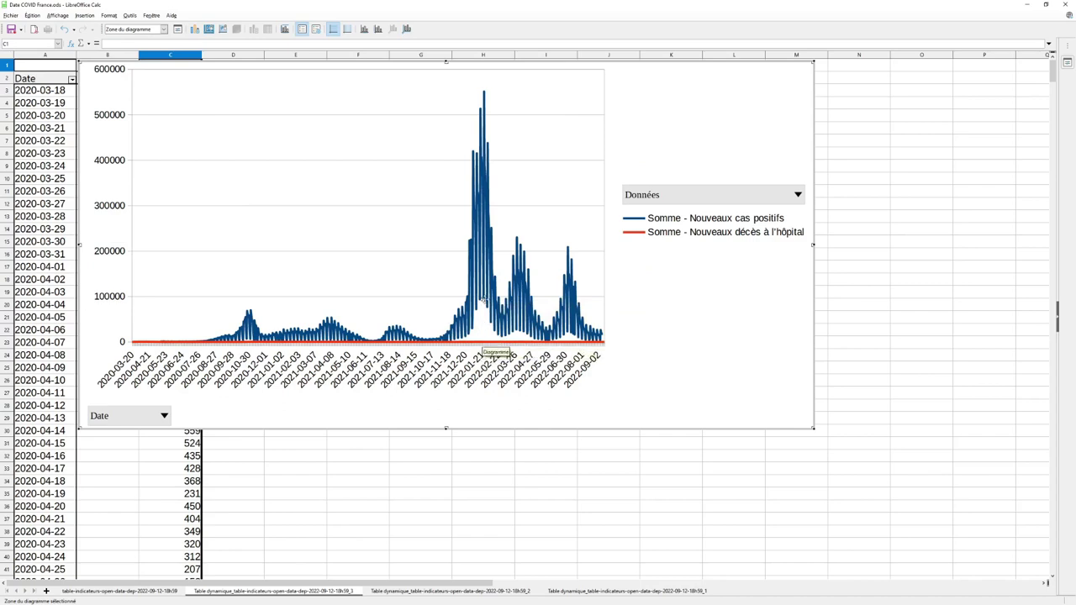
- Align the Nouveaux décès à l'hôpital series to the secondary Y axis
double_click(483, 342)
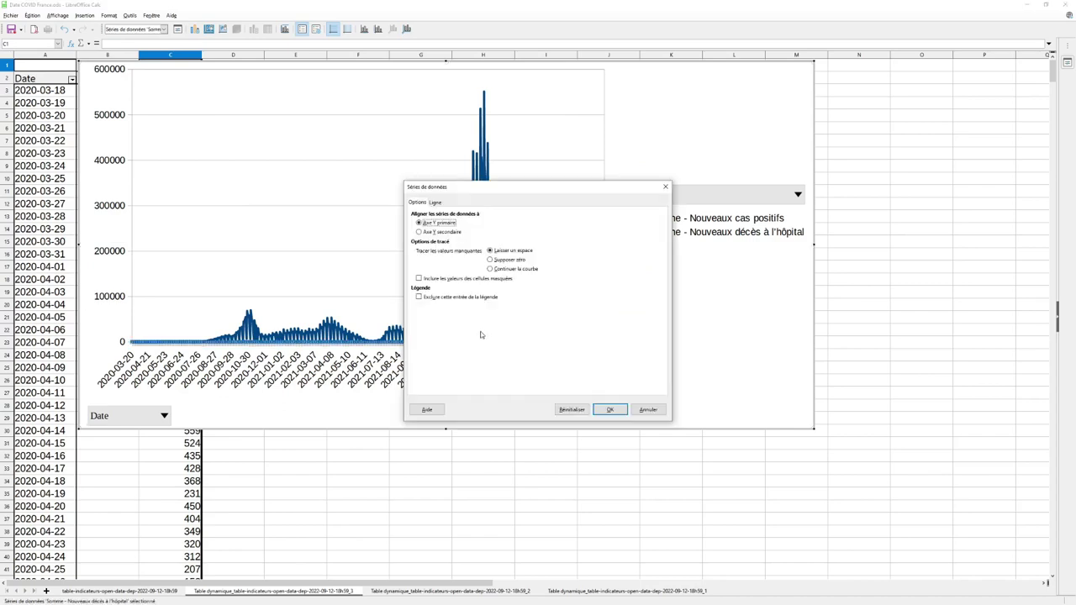
left_click(419, 232)
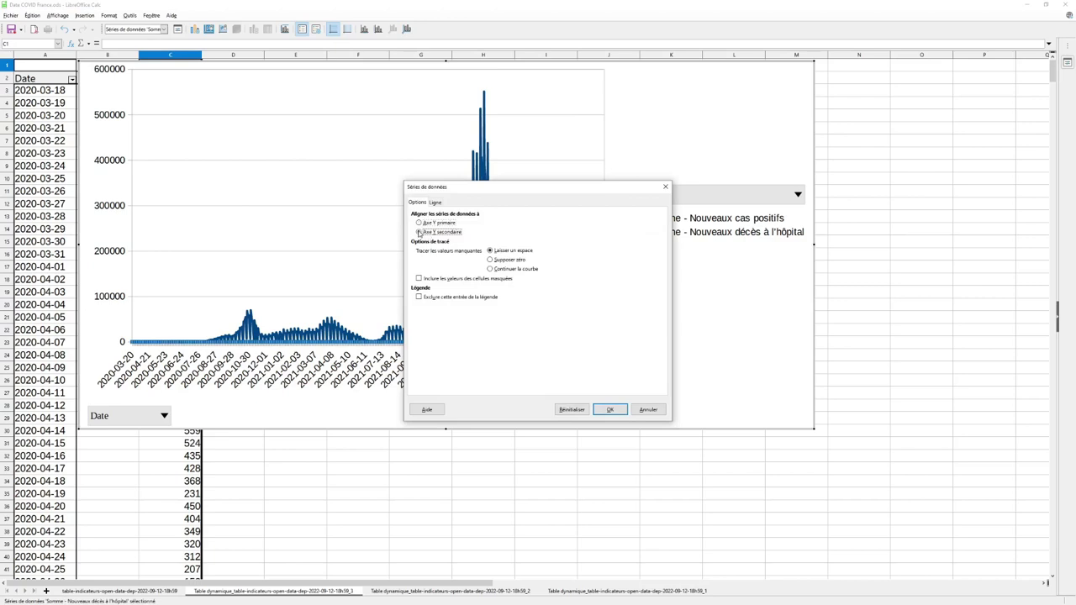
left_click(610, 410)
left_click(905, 333)
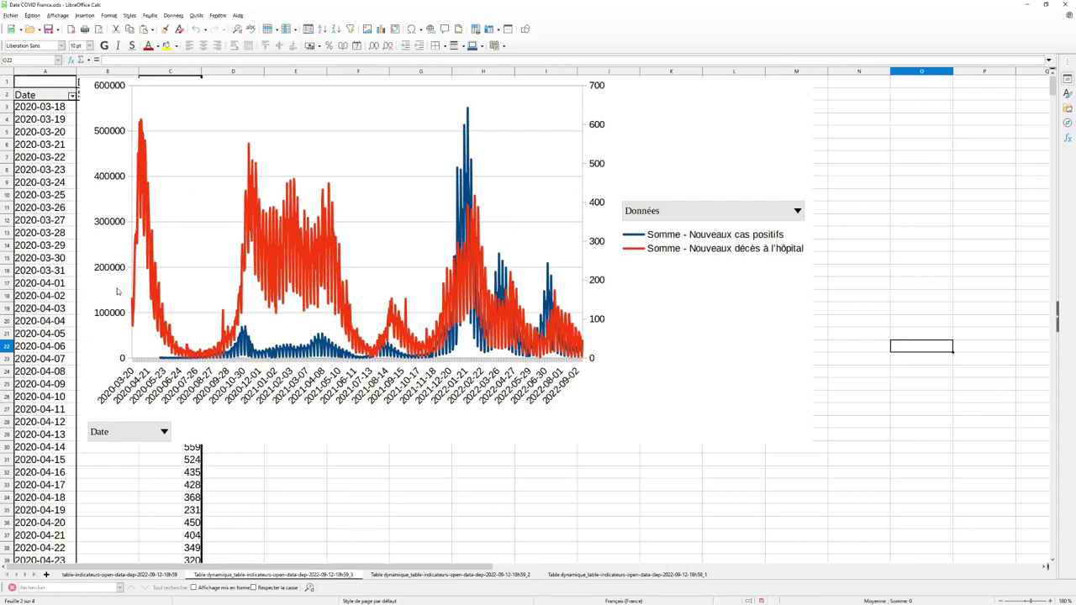
- Label the combined chart's primary Y axis "Cas positif" and its secondary Y axis "Décès"
double_click(669, 314)
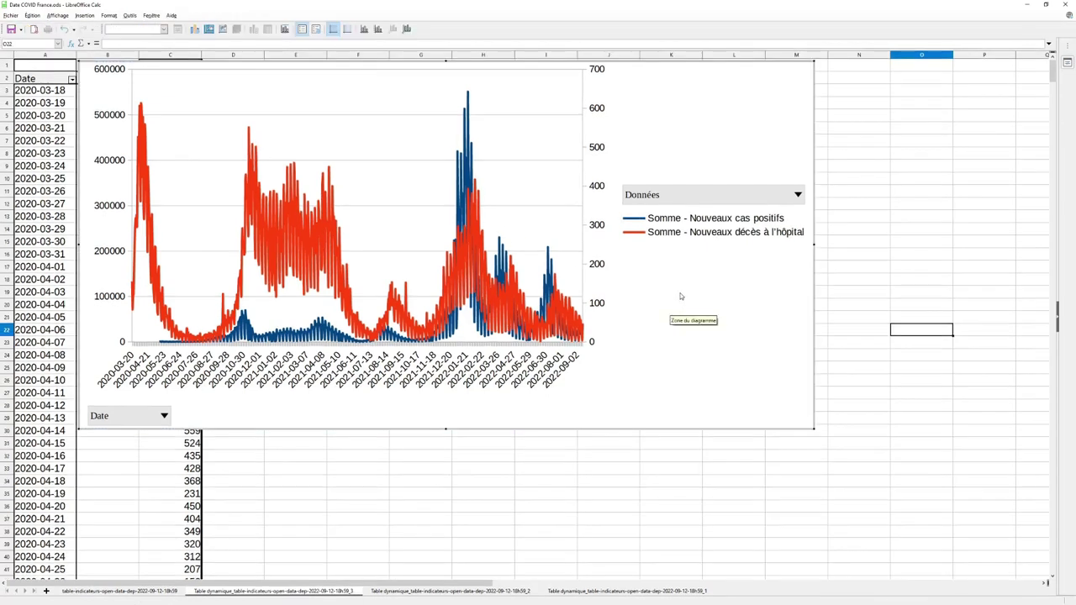
left_click(84, 16)
left_click(88, 27)
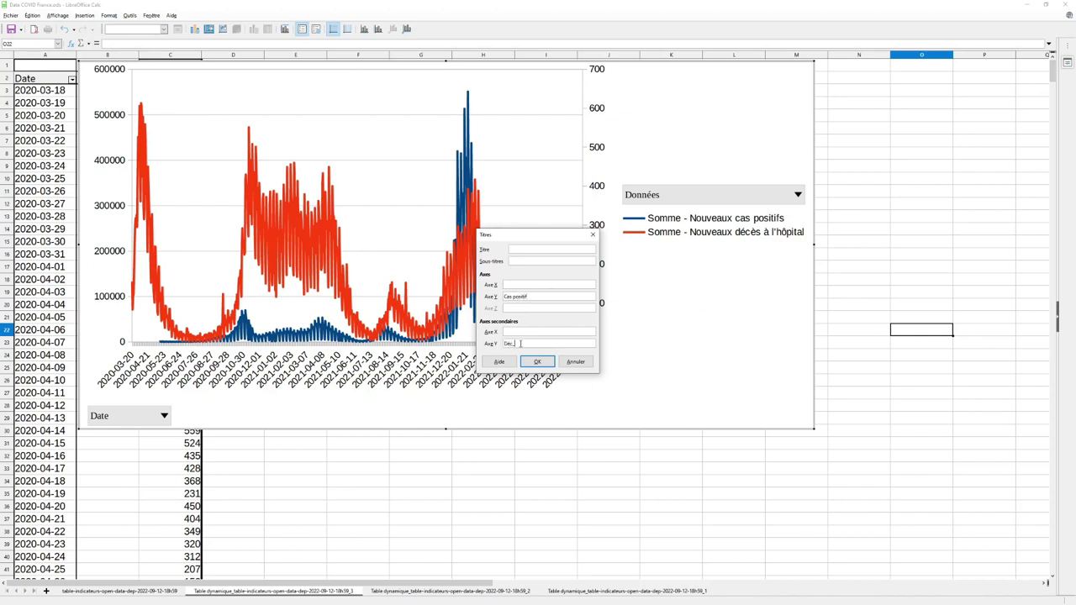
left_click(536, 362)
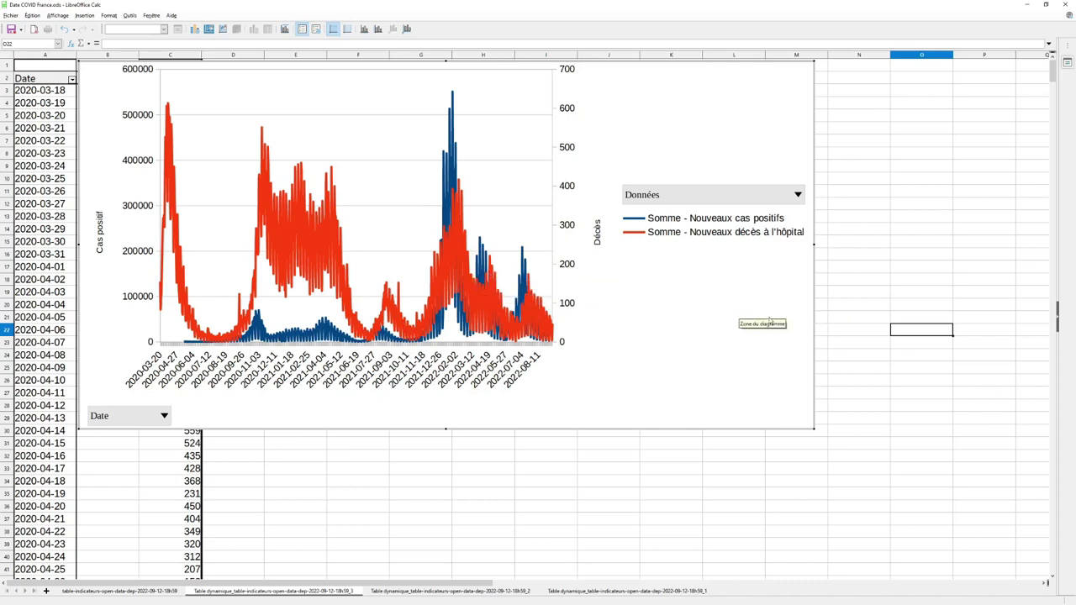
- Delete the combined chart here and the positive cases column chart on the pivot table sheet ending in _1
left_click(881, 279)
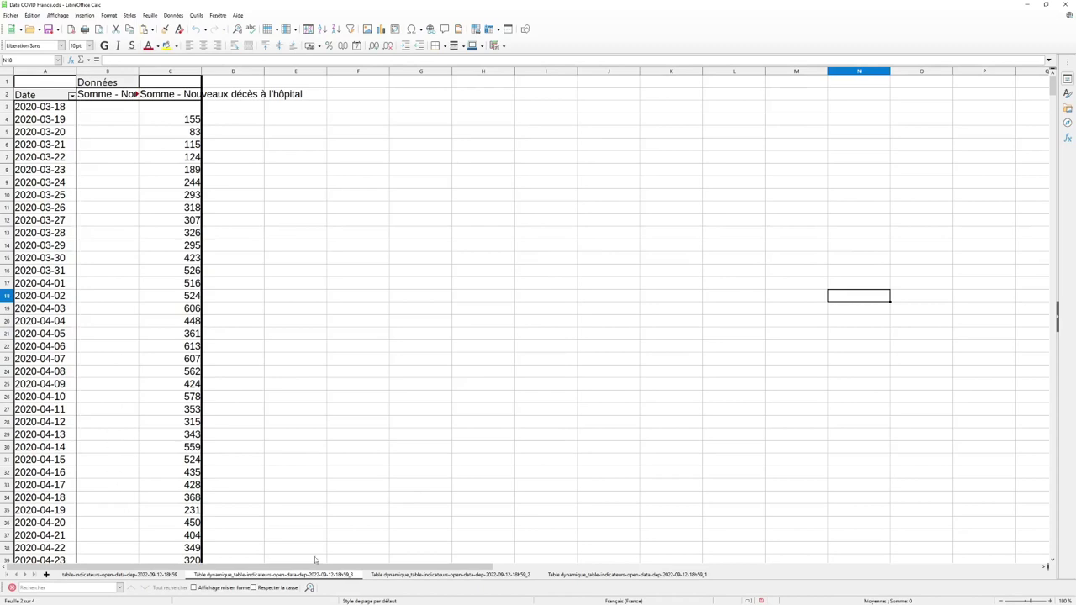
left_click(574, 577)
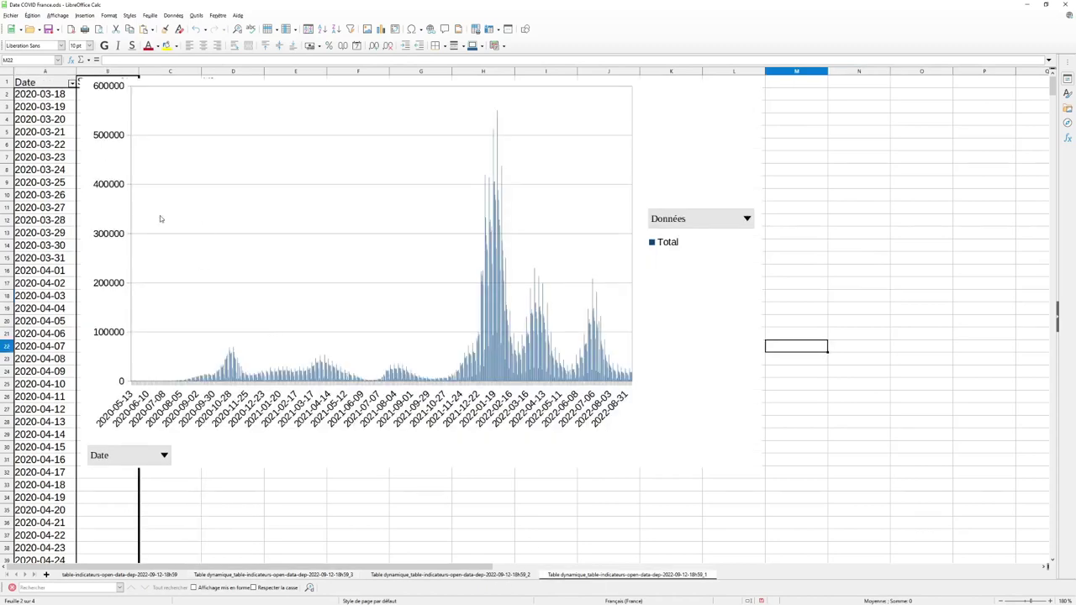
left_click(857, 157)
left_click(730, 172)
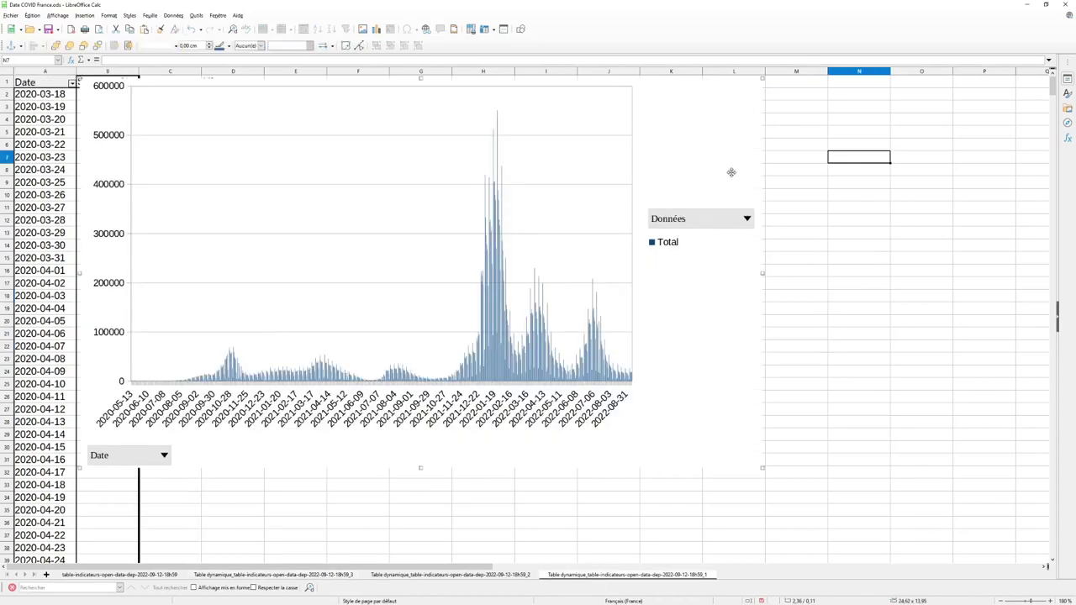
key("Delete")
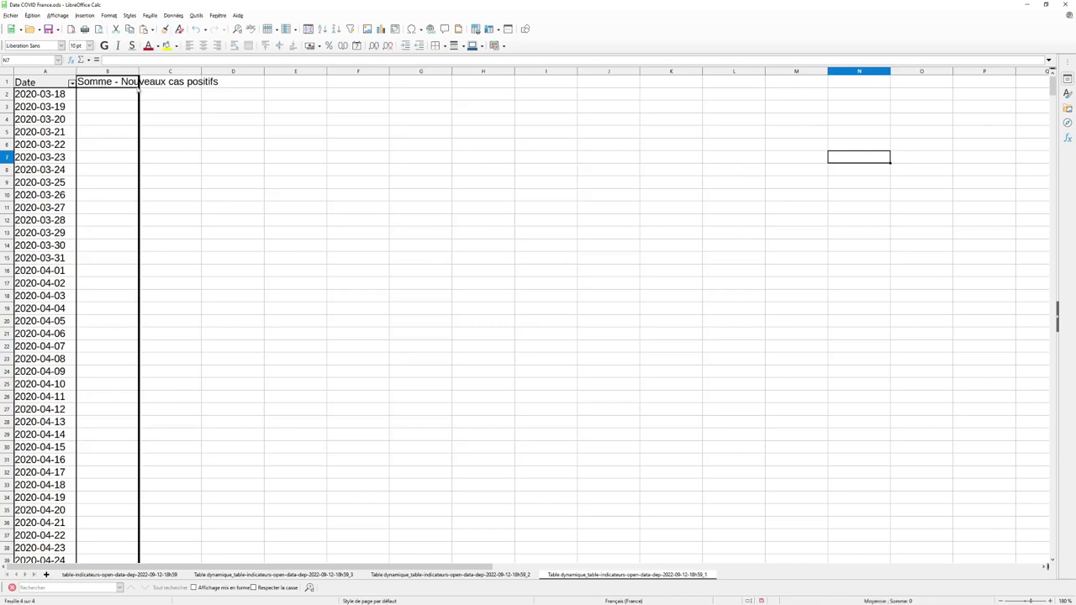
- Add Nouveaux décès à l'hôpital to the data fields of the pivot table on the sheet ending in _1
right_click(50, 86)
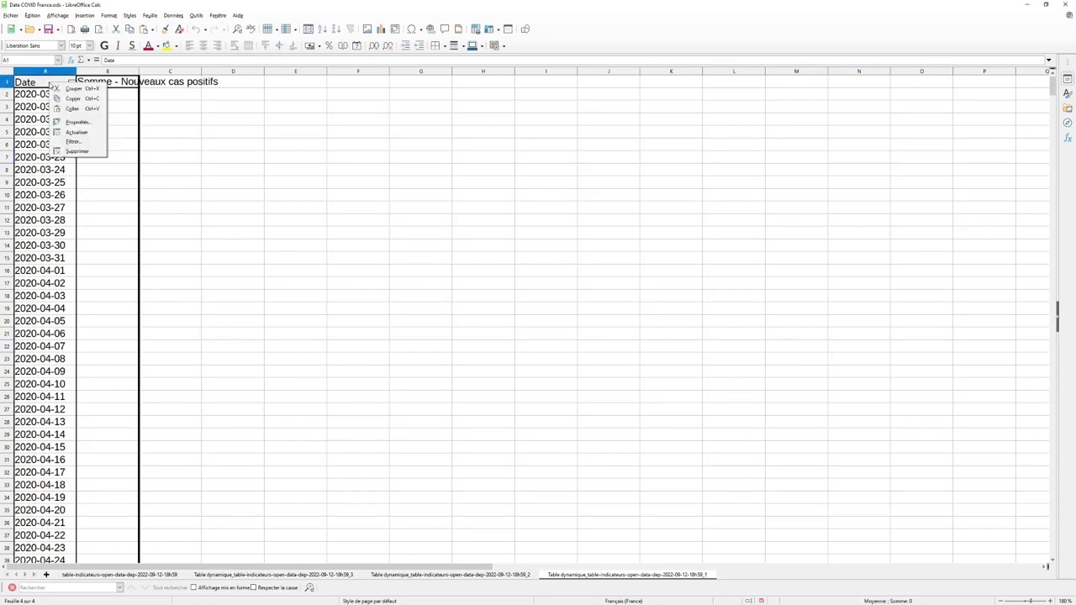
left_click(78, 122)
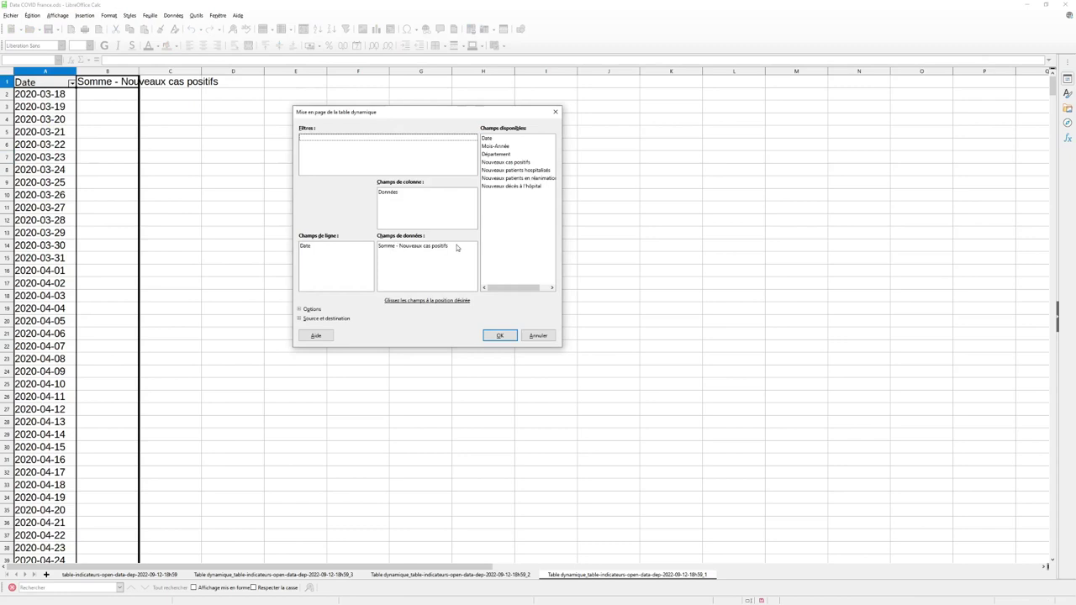
left_click_drag(504, 188, 407, 277)
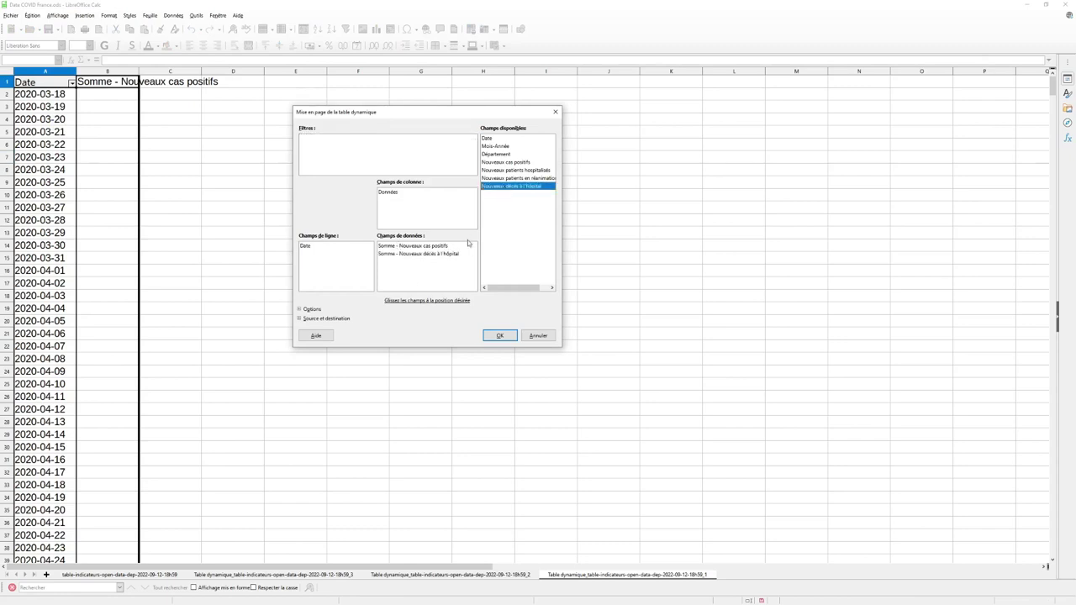
left_click(500, 336)
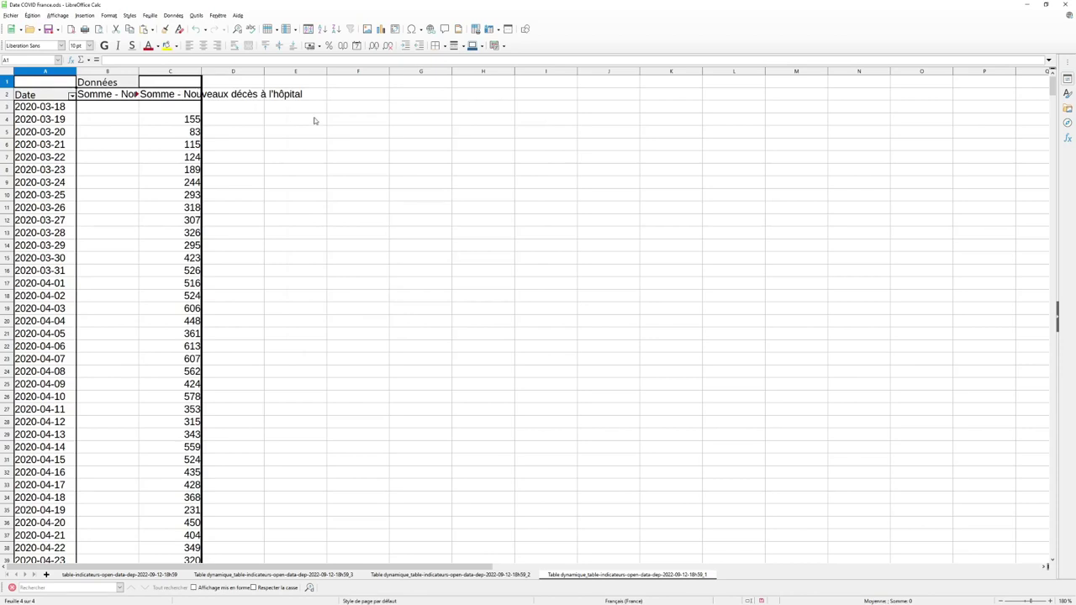
- Examine the Mois-Année column and the daily Nouveaux cas positifs values in the source data sheet
left_click(136, 575)
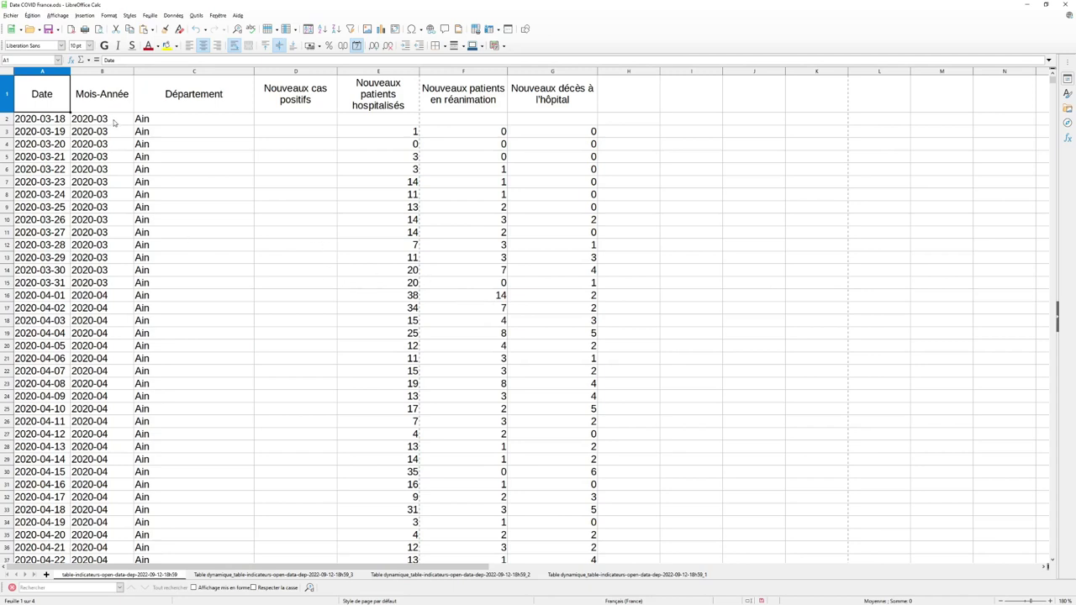
left_click_drag(354, 129, 321, 427)
left_click(102, 148)
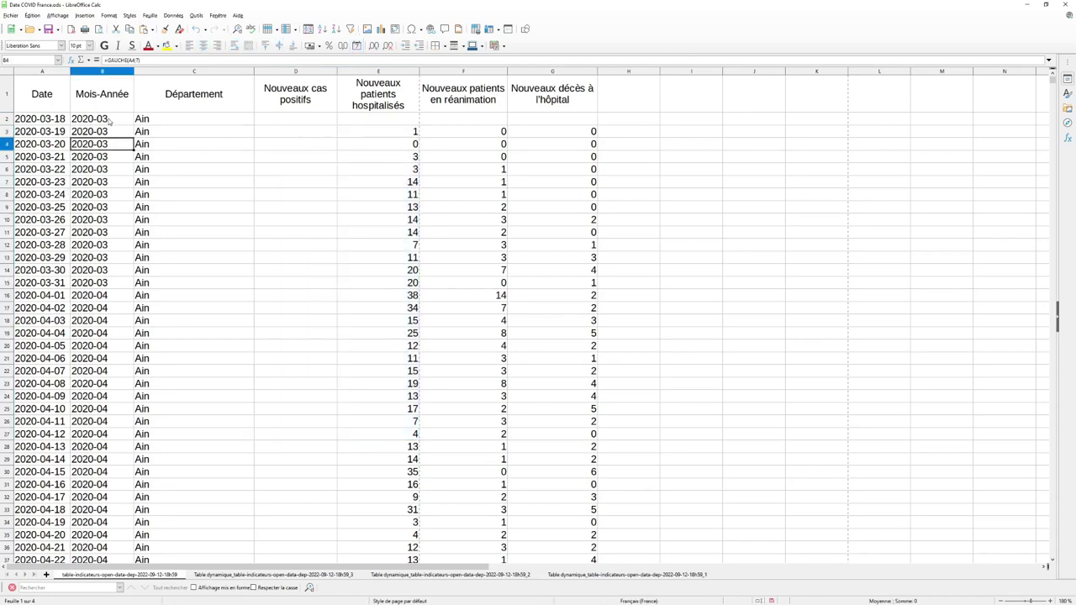
scroll(269, 152, "down", 16)
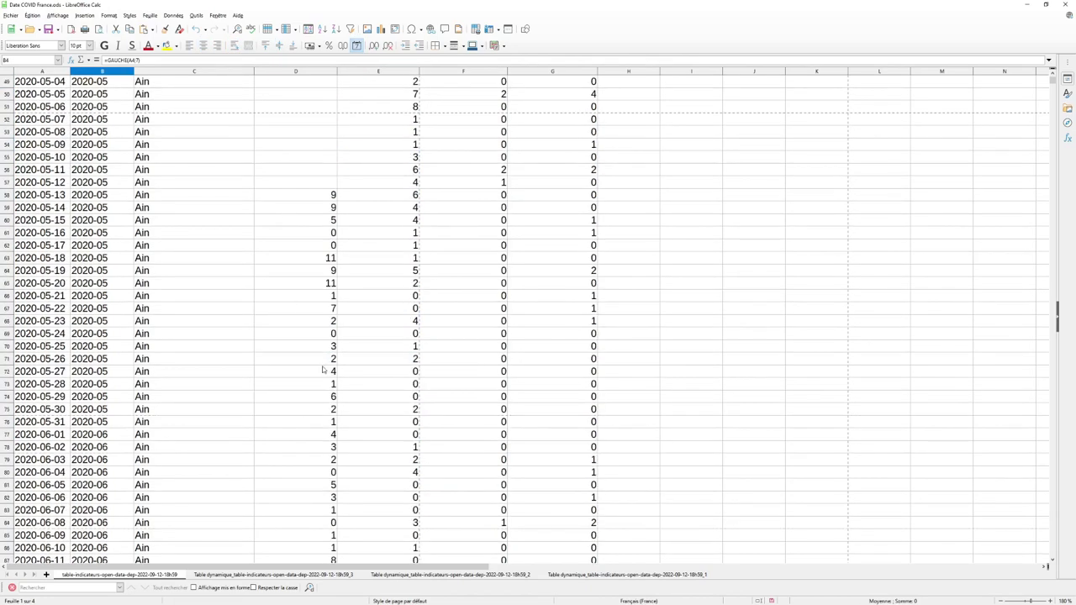
left_click_drag(319, 200, 334, 438)
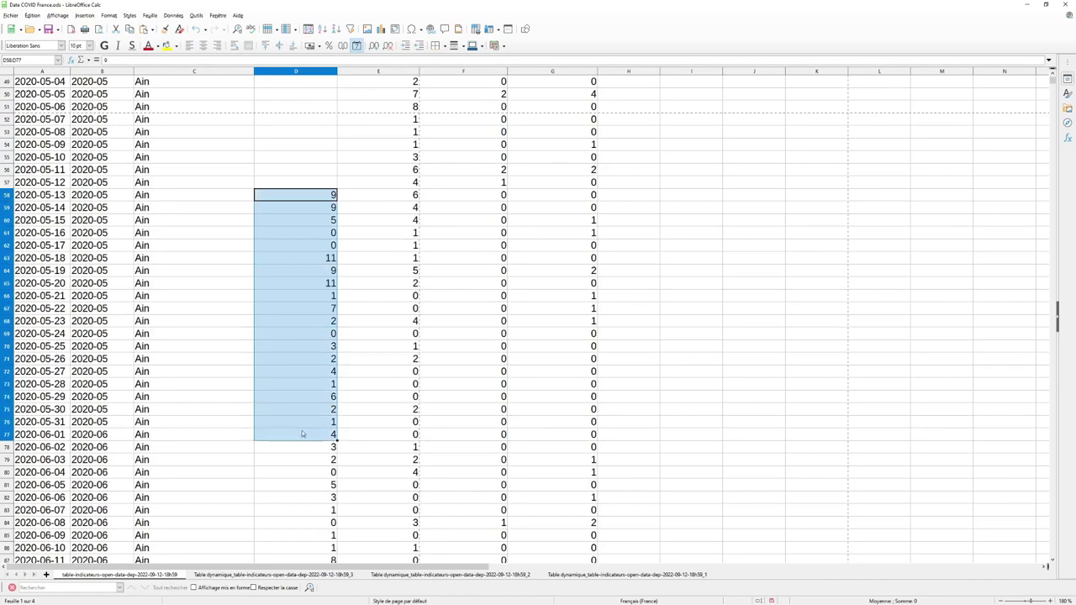
scroll(291, 216, "up", 16)
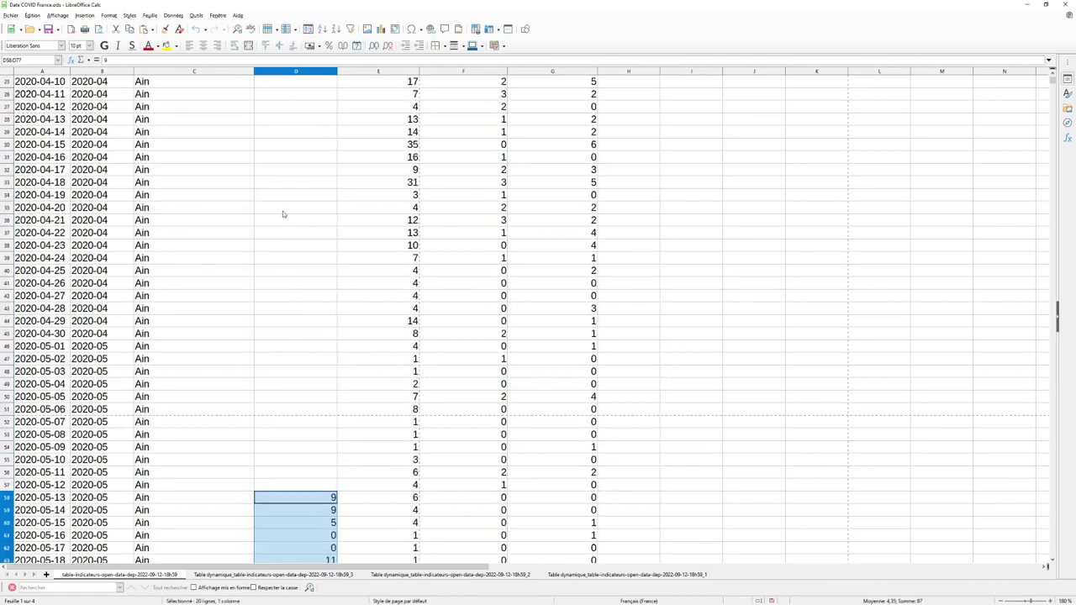
left_click(629, 157)
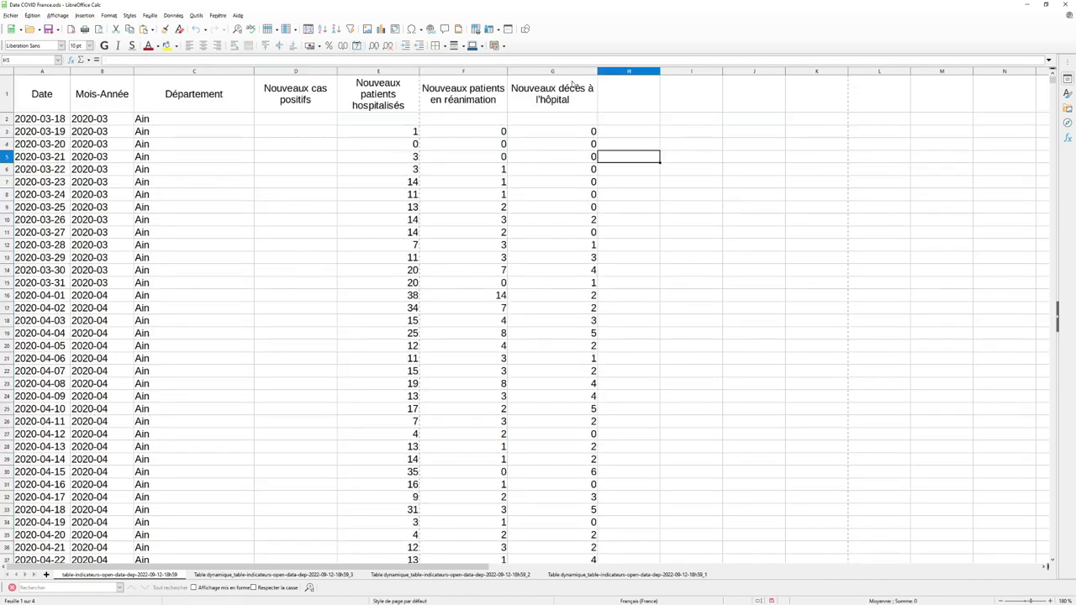
- Start a new pivot table from source columns A to G, with Mois-Année as the row field
left_click_drag(568, 76, 61, 78)
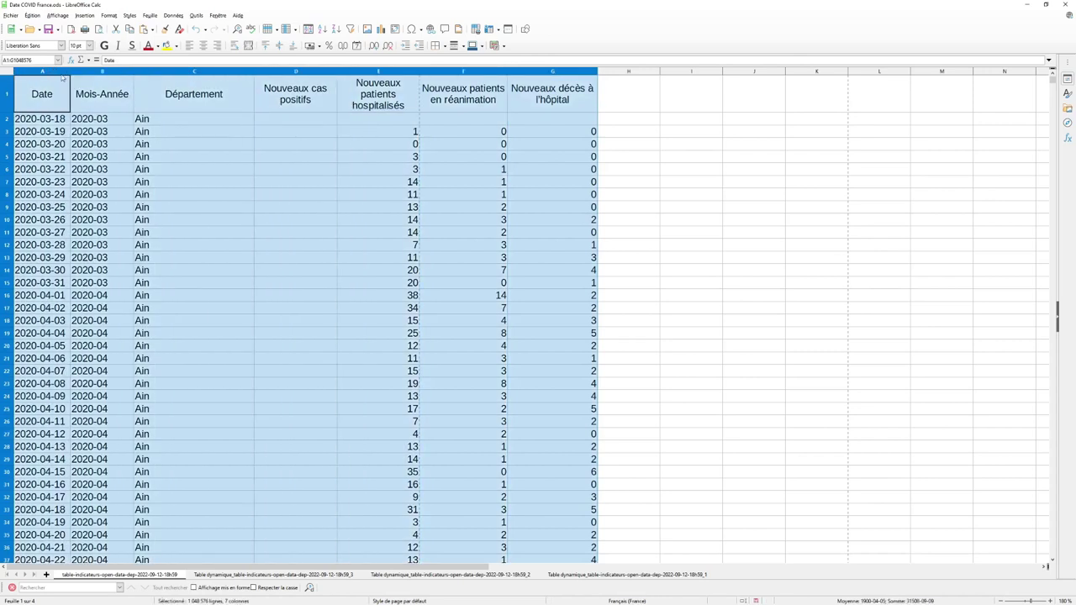
left_click(85, 15)
left_click(107, 47)
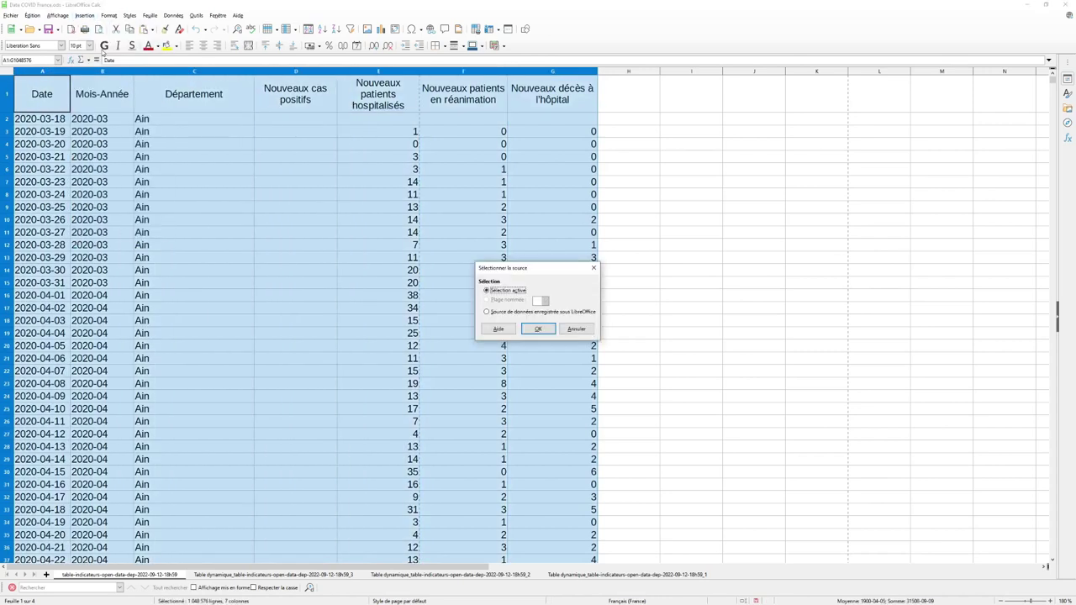
left_click(539, 324)
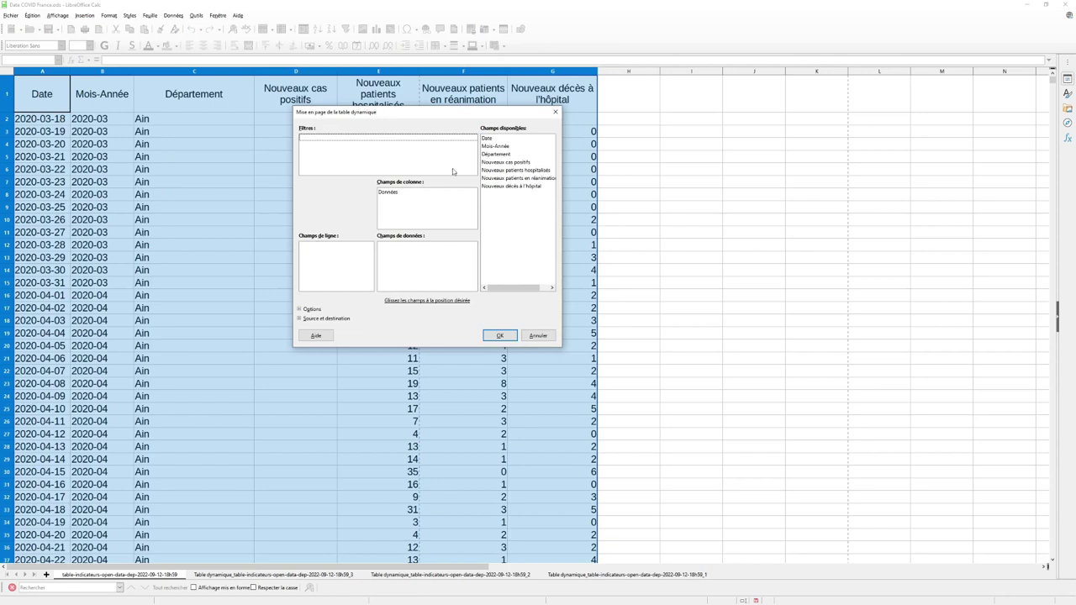
left_click(488, 139)
left_click_drag(494, 147, 318, 262)
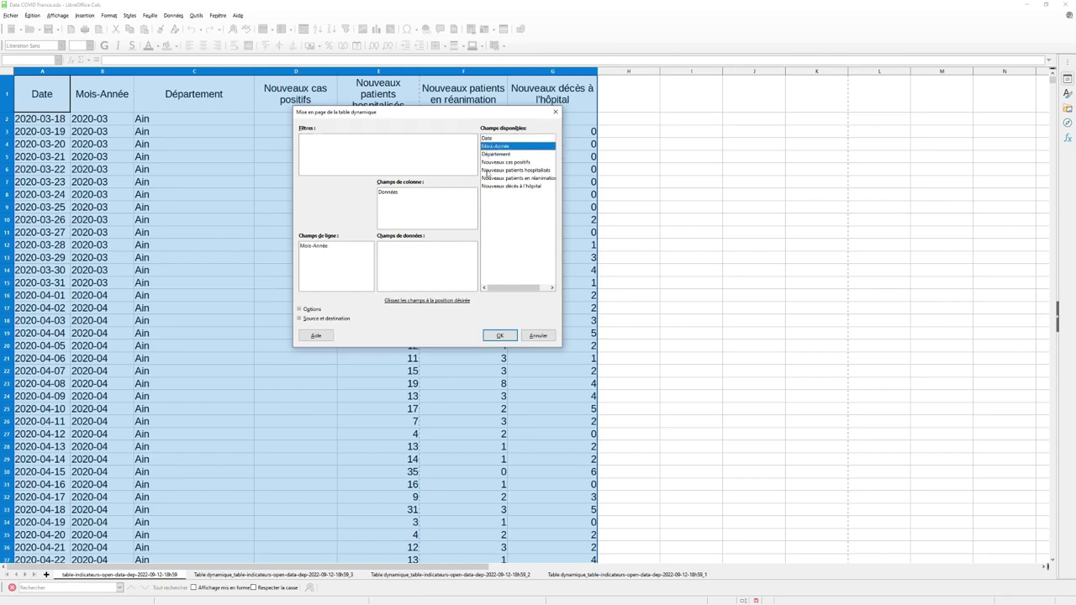
- Add Nouveaux cas positifs and Nouveaux décès à l'hôpital as summed data fields and create the monthly pivot table
left_click_drag(501, 165, 402, 267)
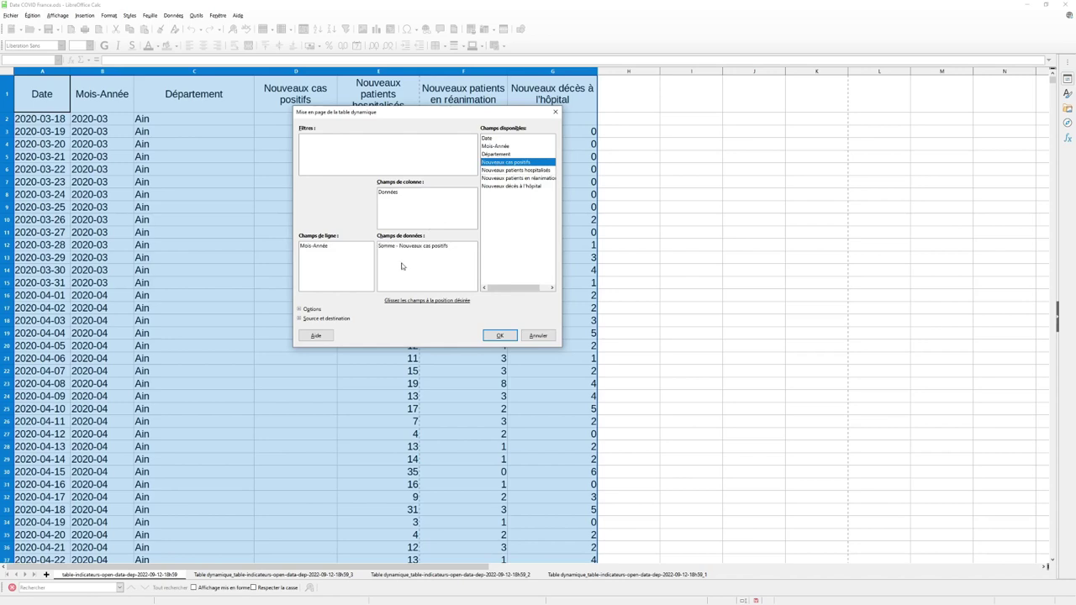
left_click(493, 187)
left_click_drag(424, 271, 424, 271)
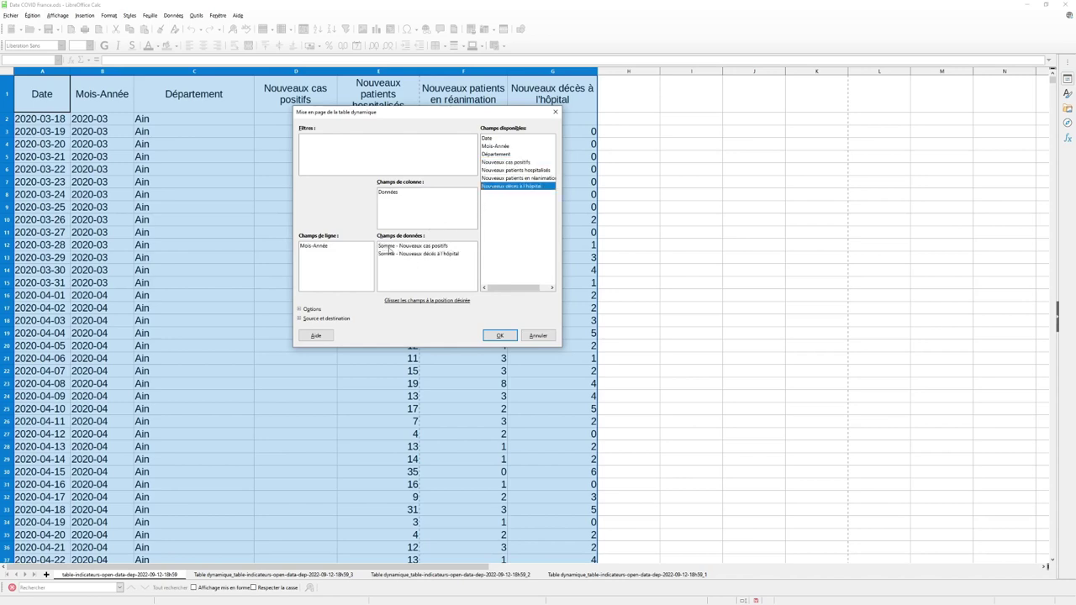
left_click(390, 246)
left_click(334, 247)
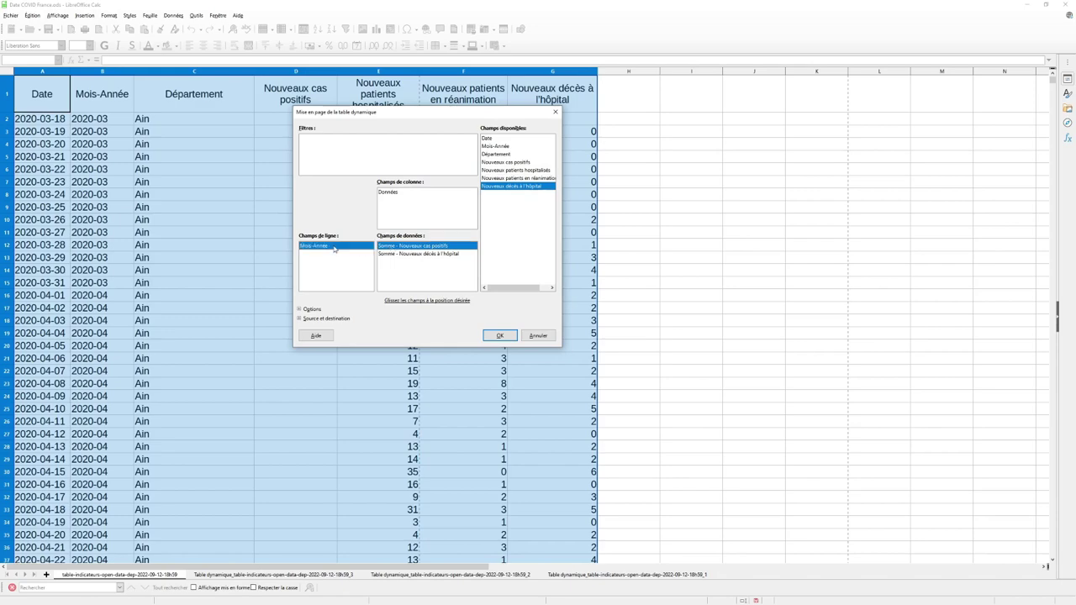
left_click(500, 335)
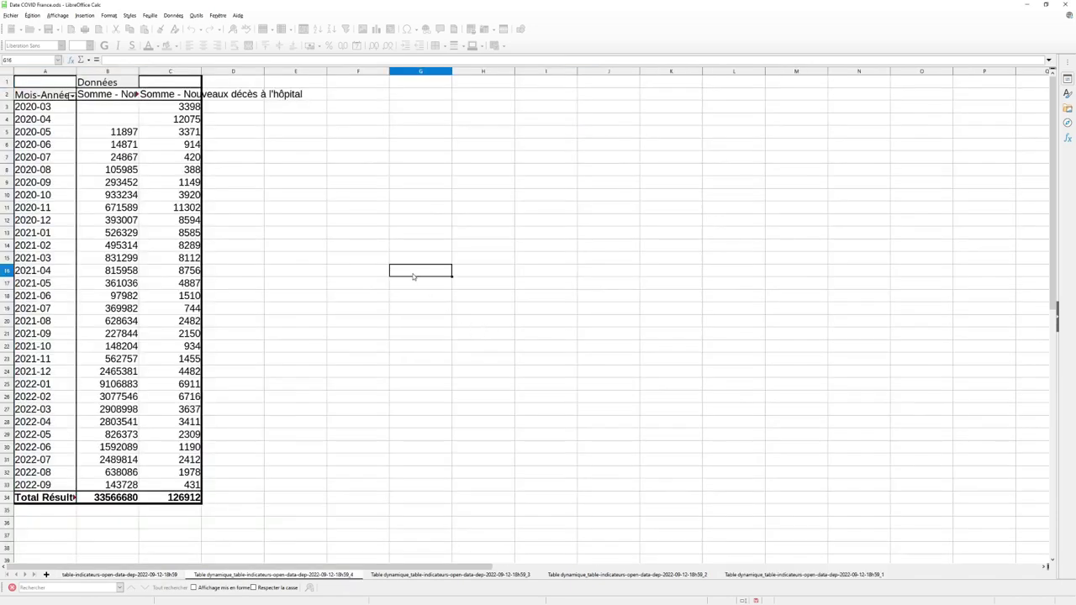
- Examine the 2020-05 cases and deaths in the monthly pivot table and review its field layout
left_click(106, 99)
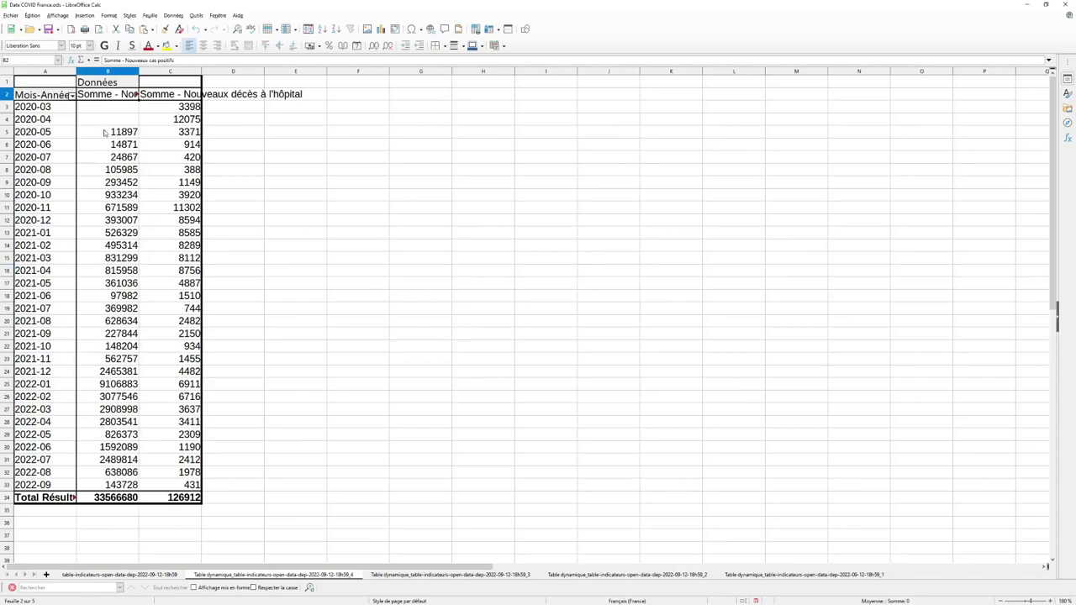
left_click(48, 132)
left_click(107, 135)
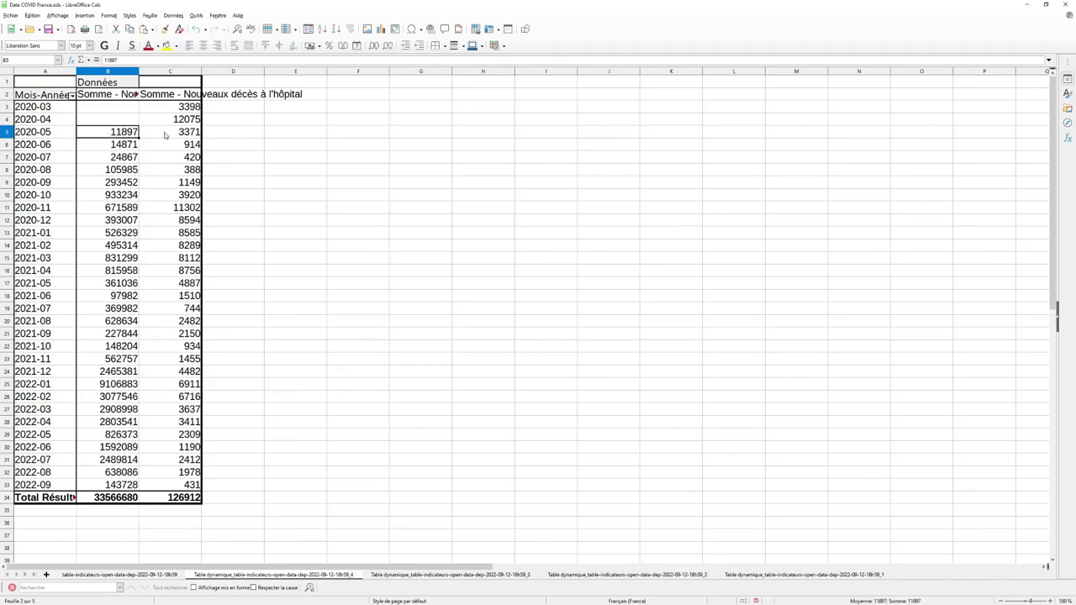
left_click(166, 135)
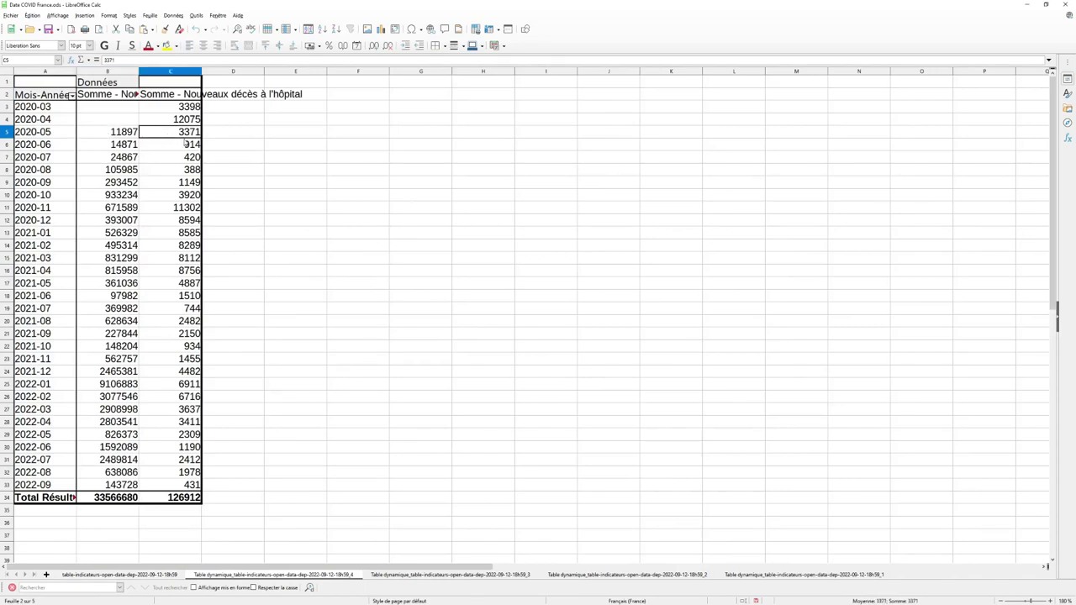
left_click(312, 161)
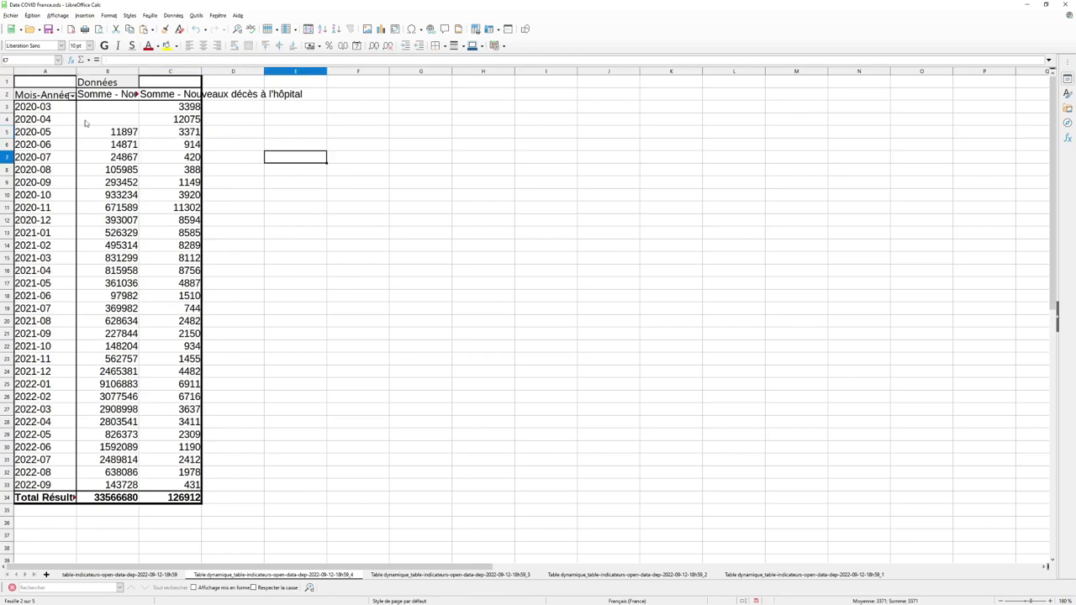
right_click(51, 96)
left_click(71, 137)
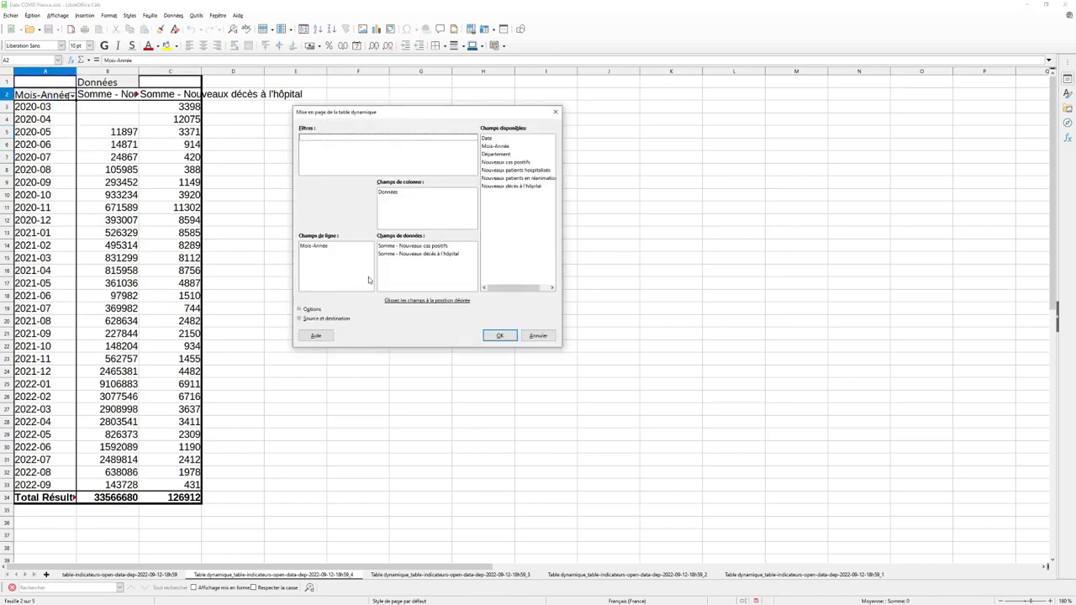
left_click(499, 335)
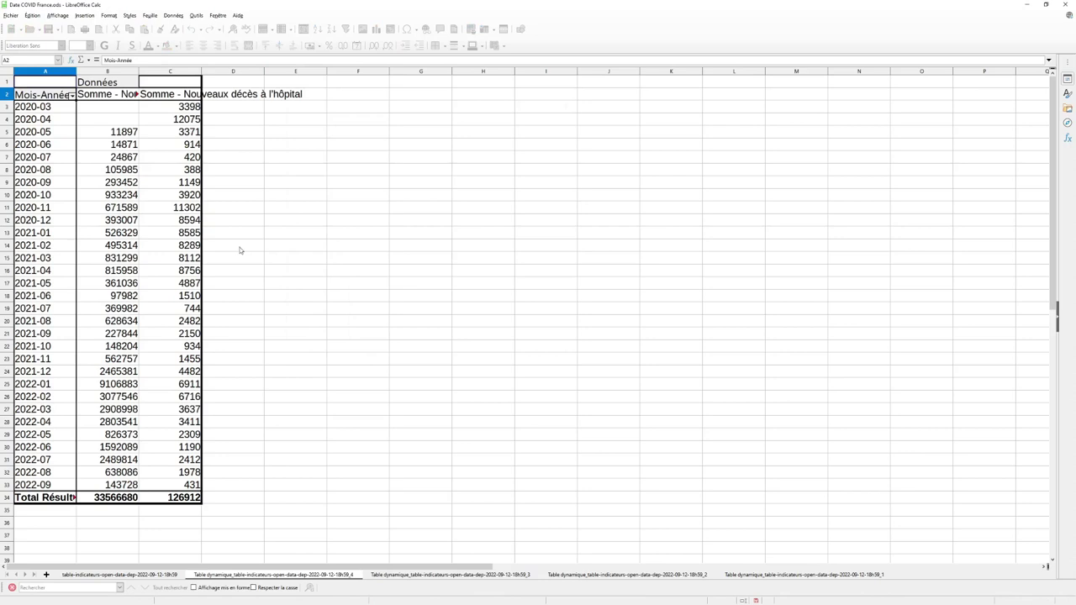
left_click(46, 133)
left_click(102, 136)
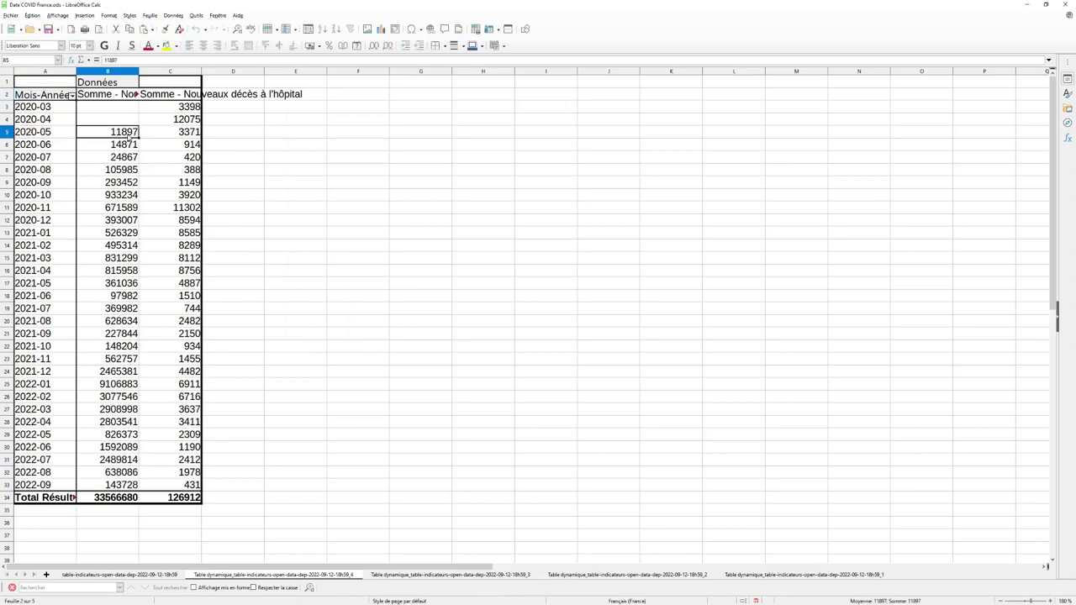
left_click(293, 146)
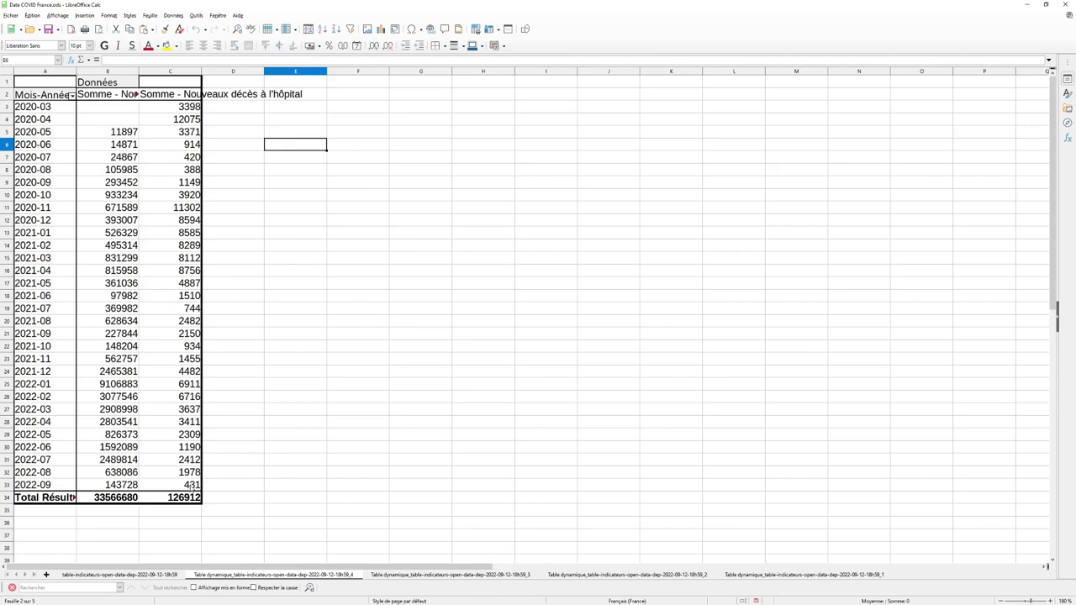
- Copy the monthly pivot results in A2:C33, without the total row, and paste them at G1
left_click_drag(194, 486, 48, 95)
right_click(50, 120)
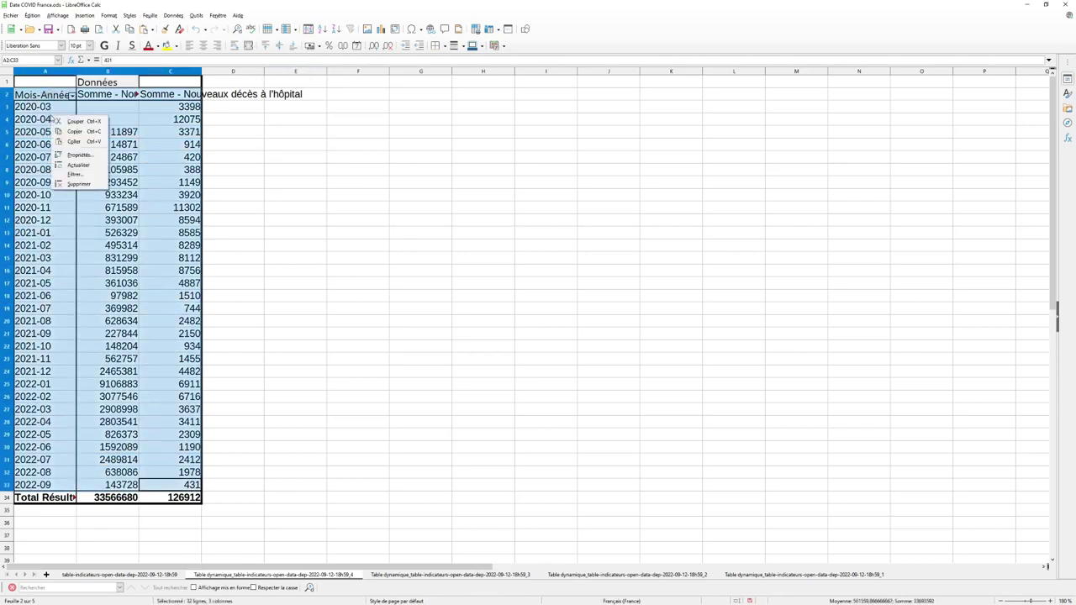
left_click(67, 133)
right_click(437, 82)
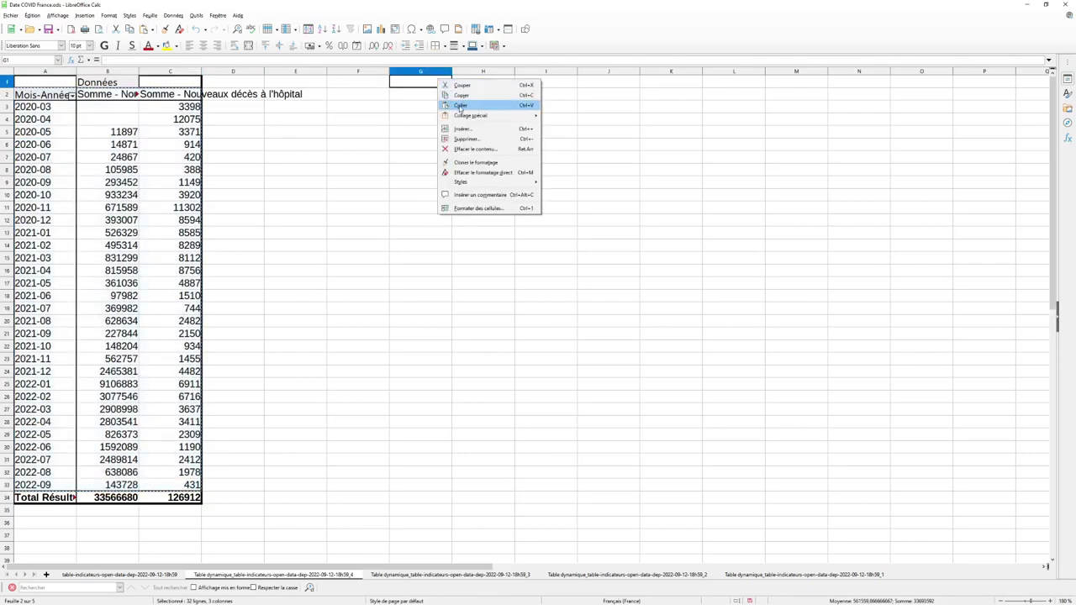
left_click(460, 105)
left_click(671, 144)
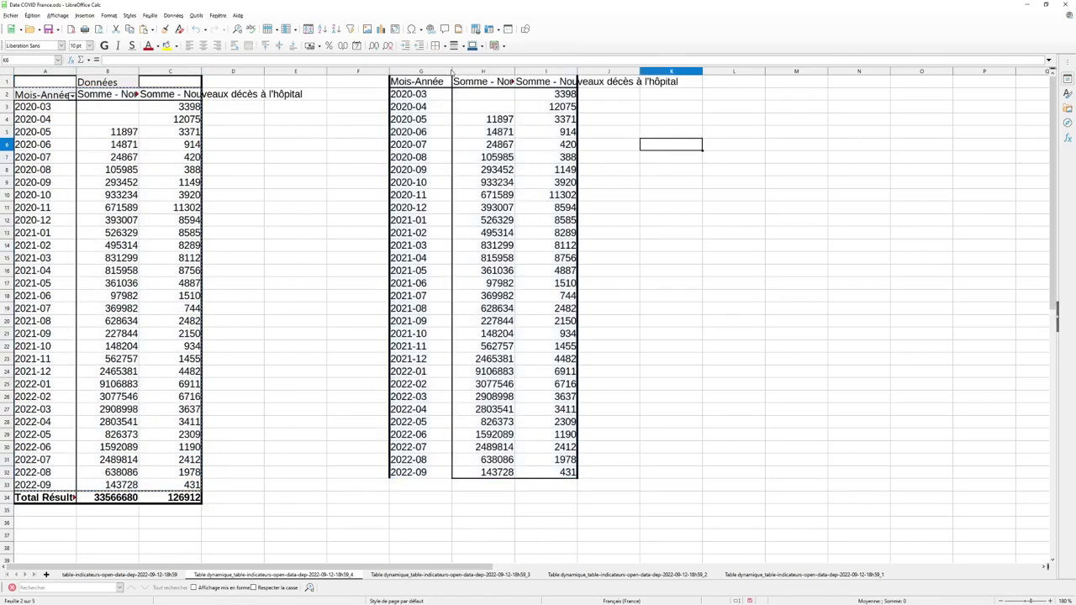
- Fit the widths of columns G, H and I to the contents of the pasted monthly table
left_click_drag(453, 70, 511, 69)
double_click(511, 71)
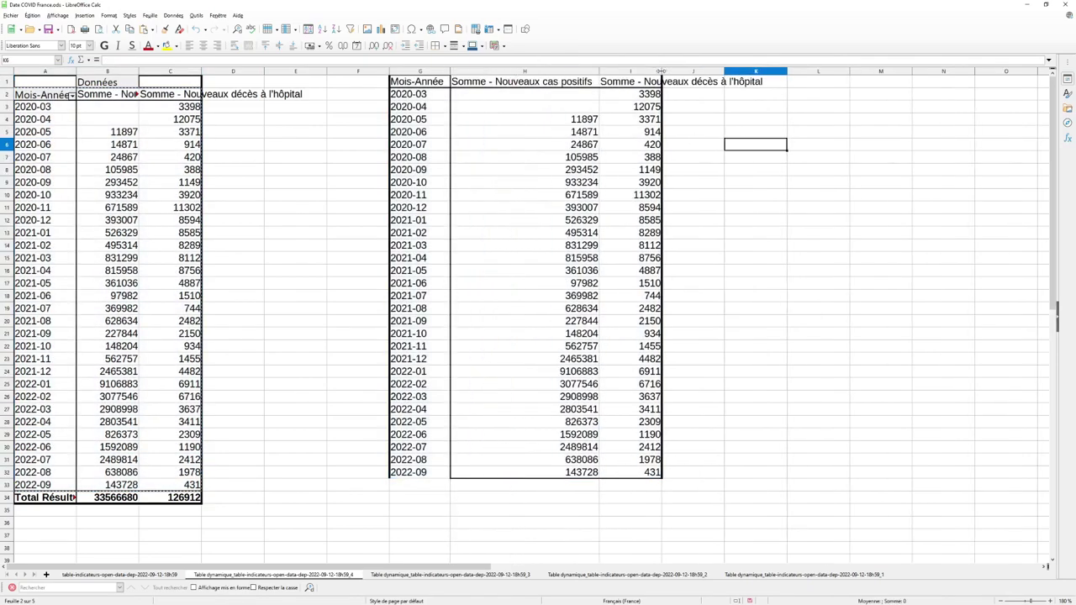
double_click(599, 71)
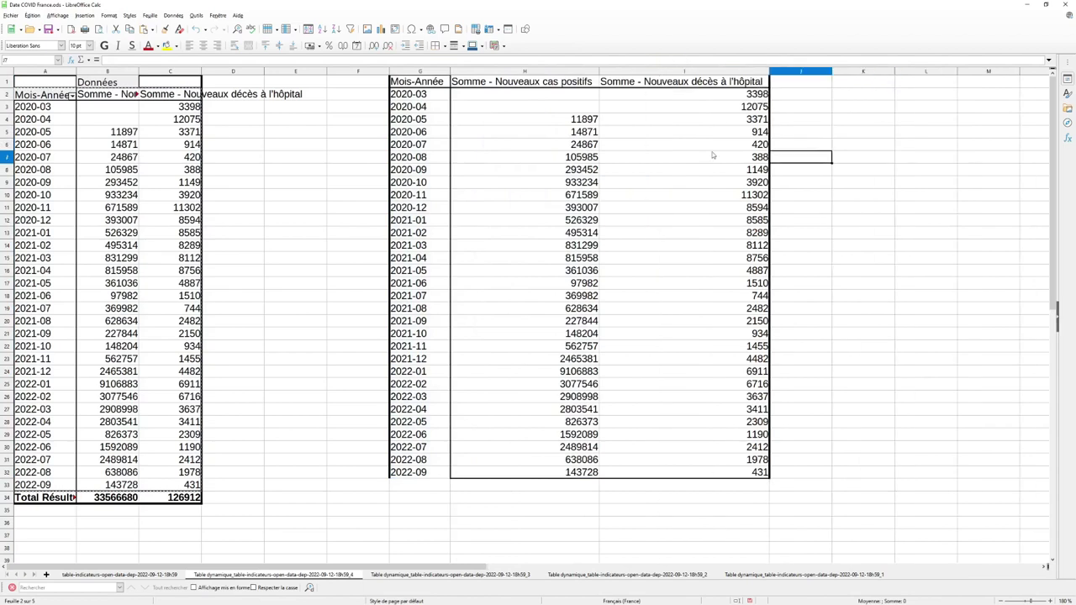
- Add an autofilter to the header row of the pasted monthly table in G1:I32
left_click(411, 84)
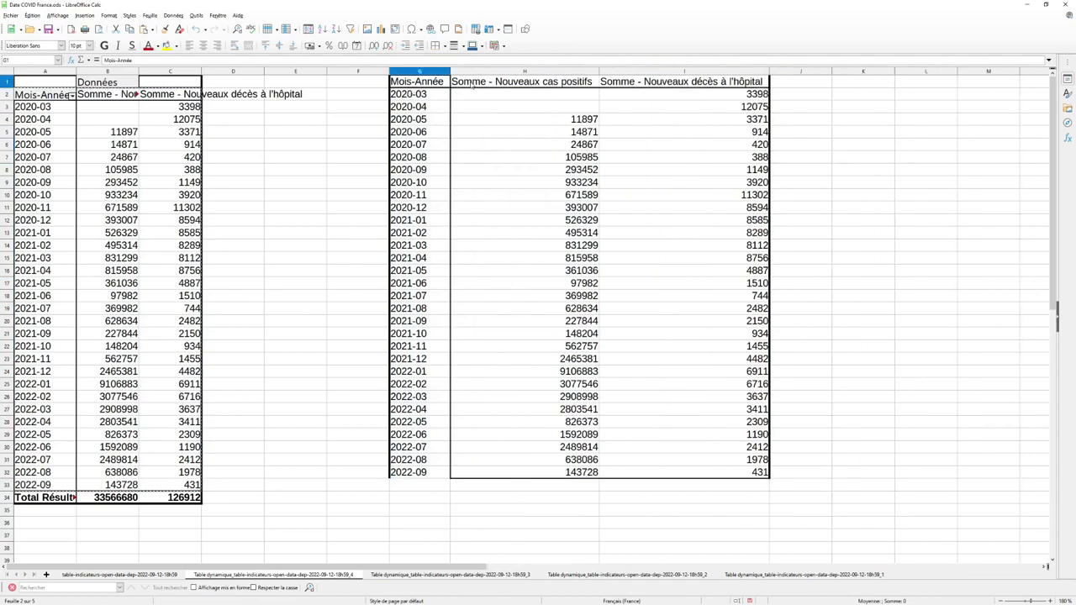
left_click(500, 84)
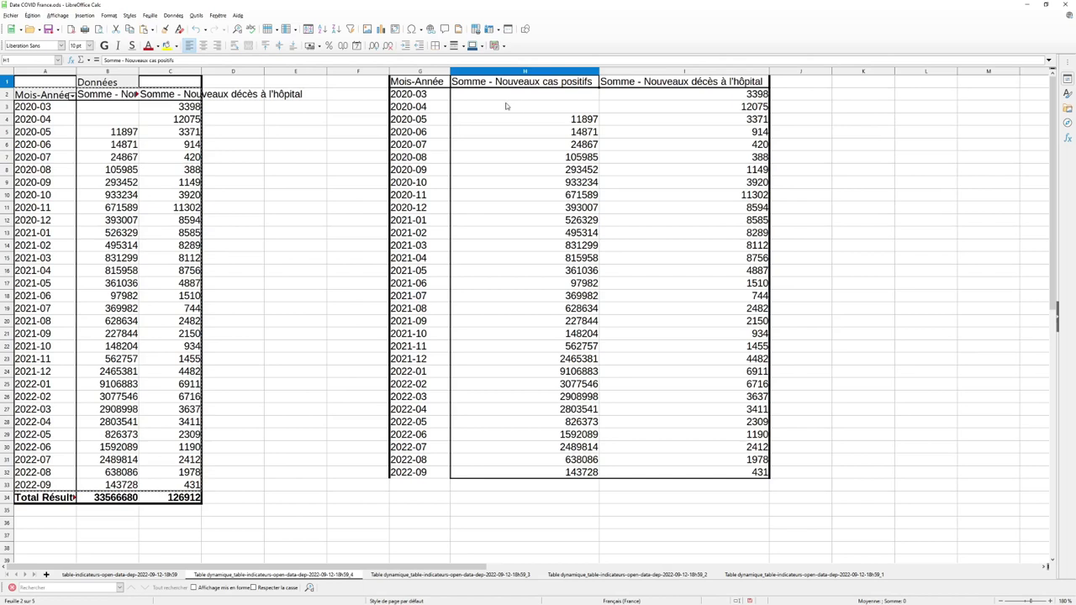
left_click(616, 83)
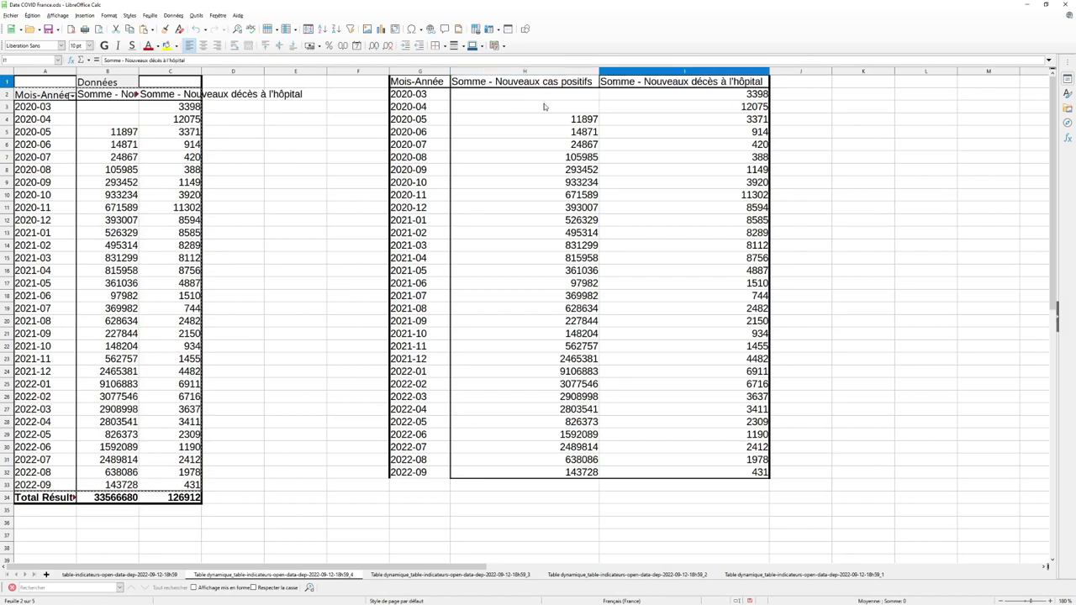
left_click(828, 222)
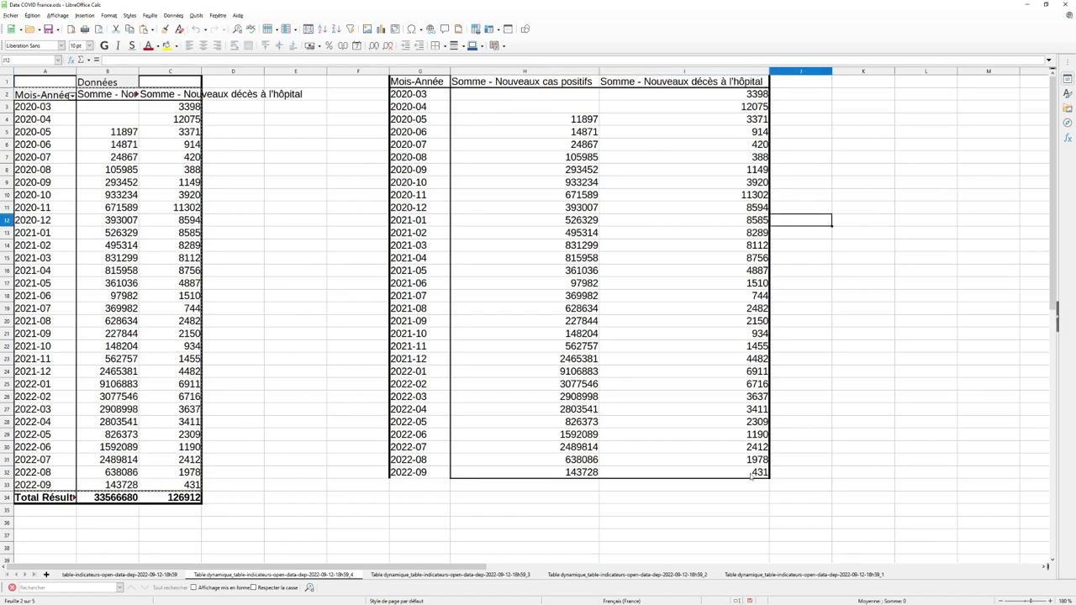
left_click_drag(754, 473, 408, 84)
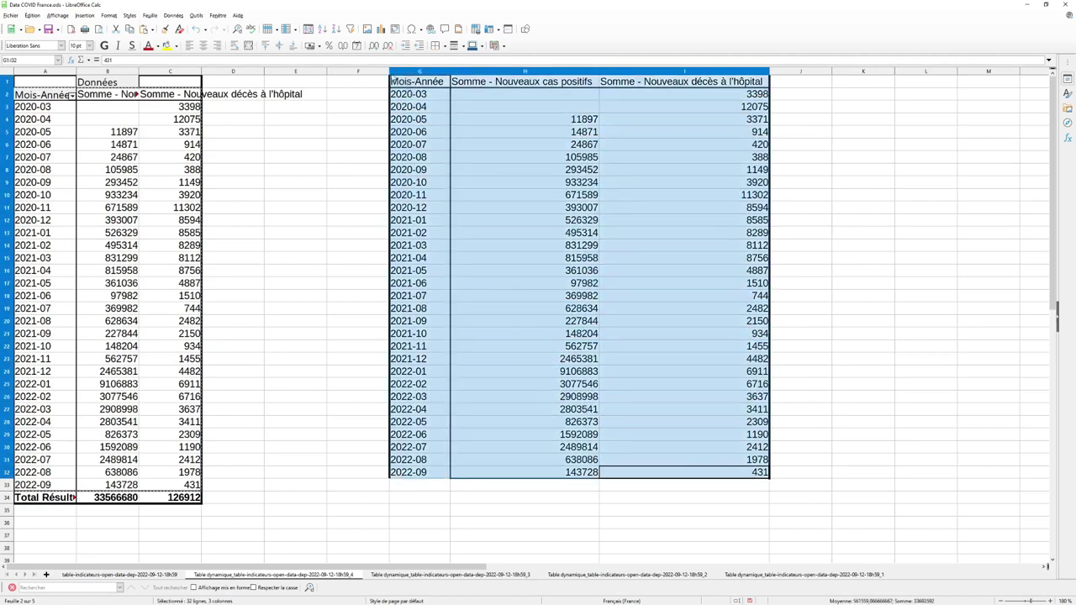
left_click(351, 29)
left_click(884, 109)
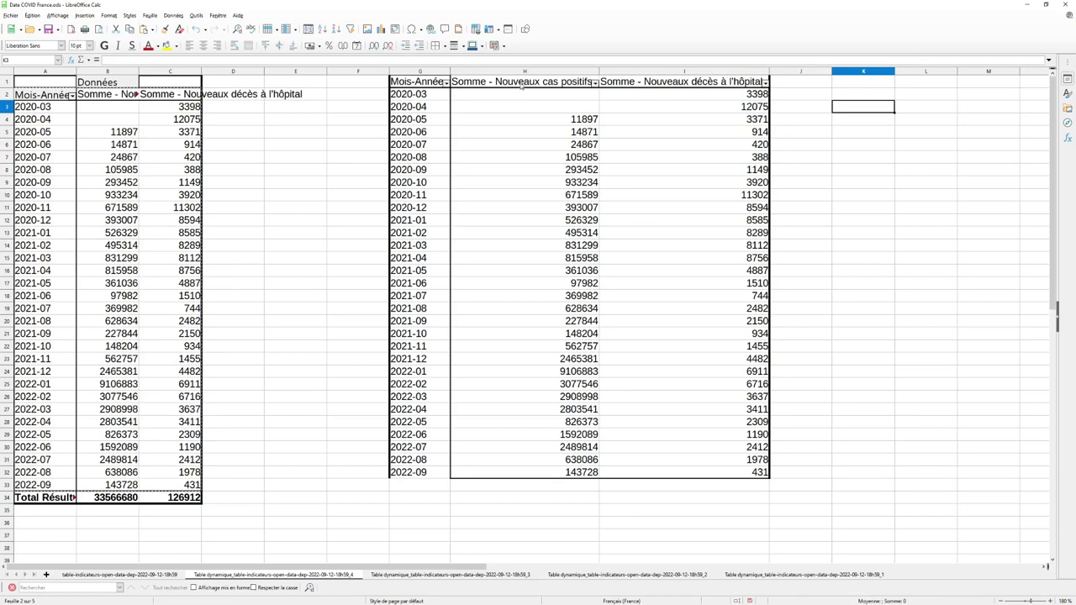
- Sort the pasted table by Nouveaux cas positifs in descending order and examine the three months with the most cases
left_click(595, 82)
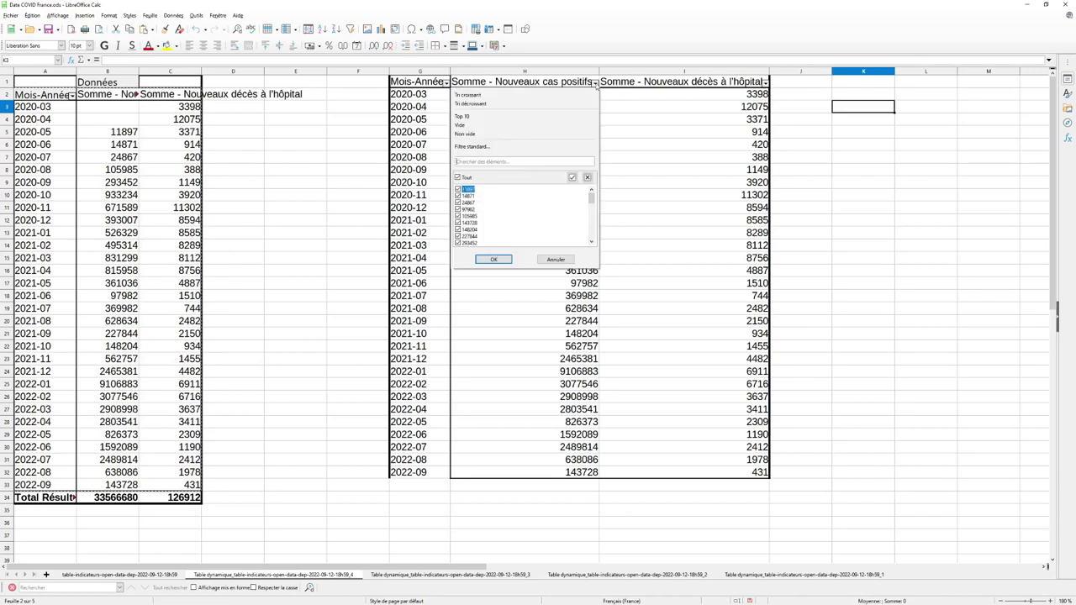
left_click(470, 104)
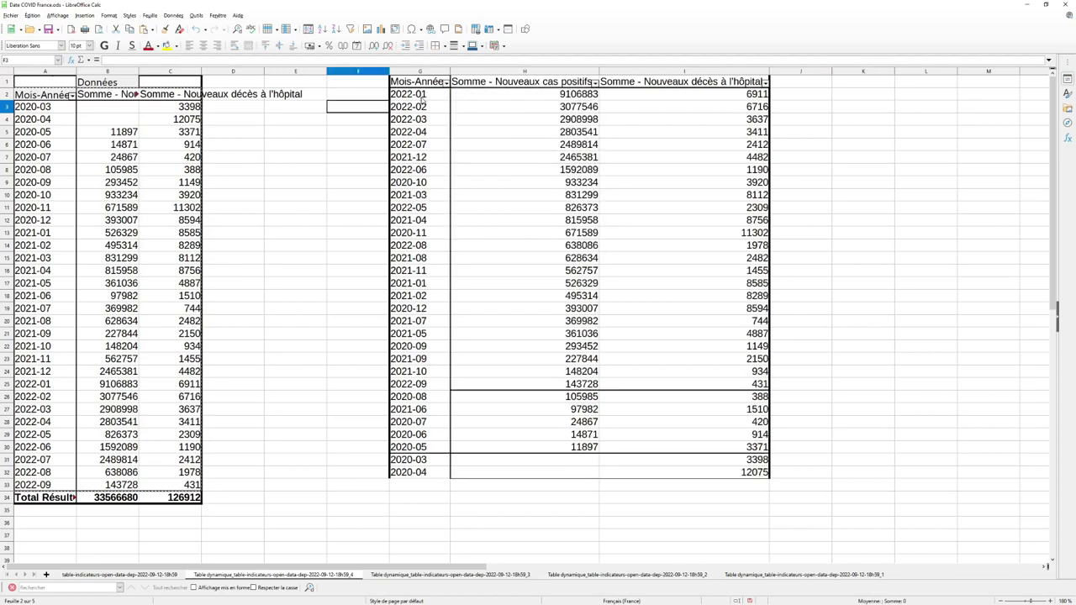
left_click(522, 96)
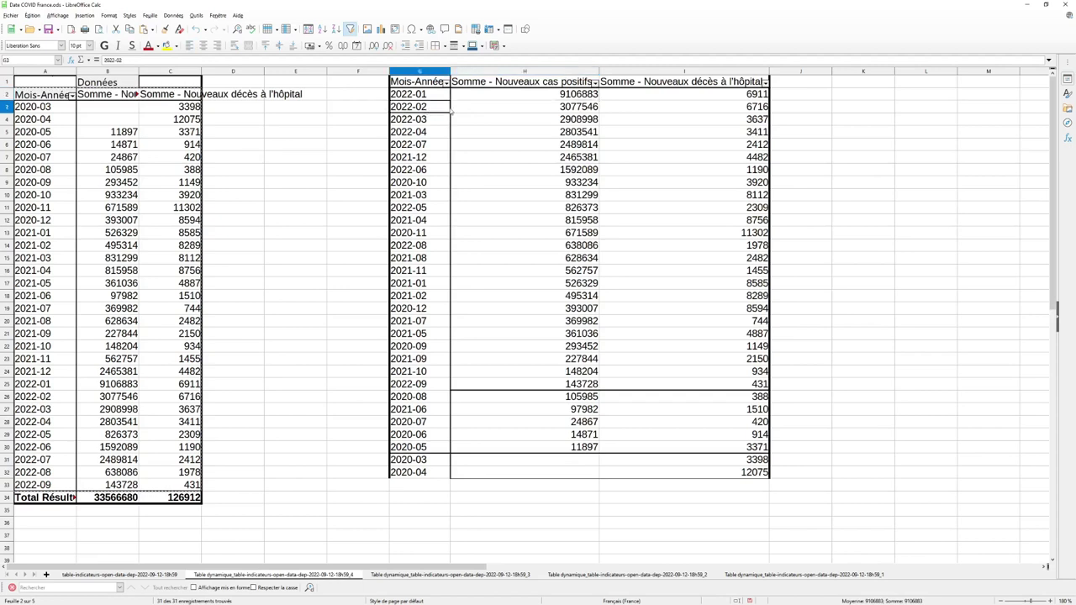
left_click(464, 111)
left_click(522, 119)
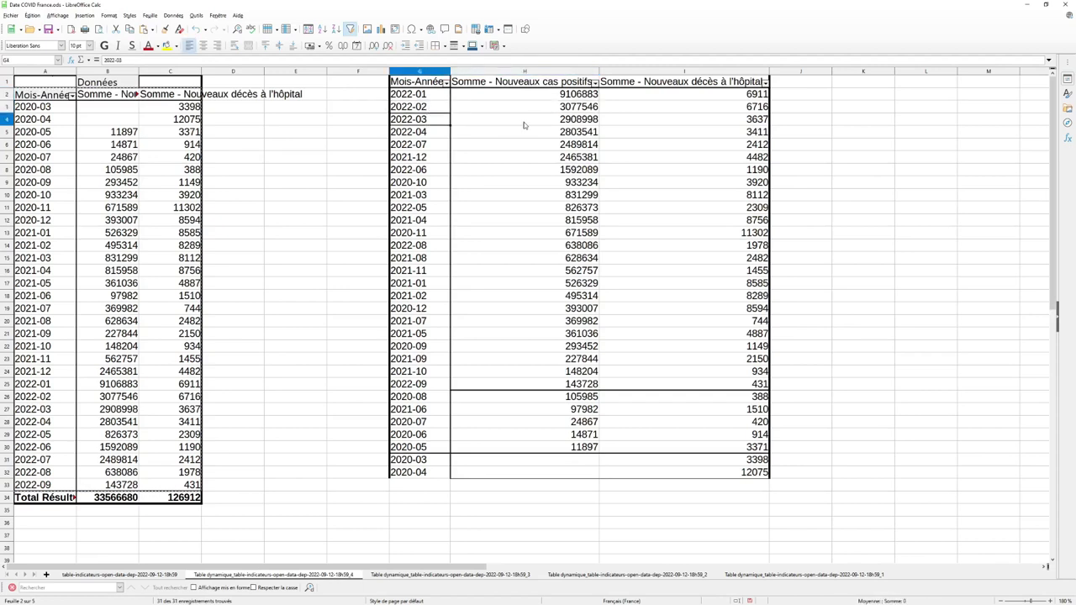
left_click_drag(432, 98, 504, 120)
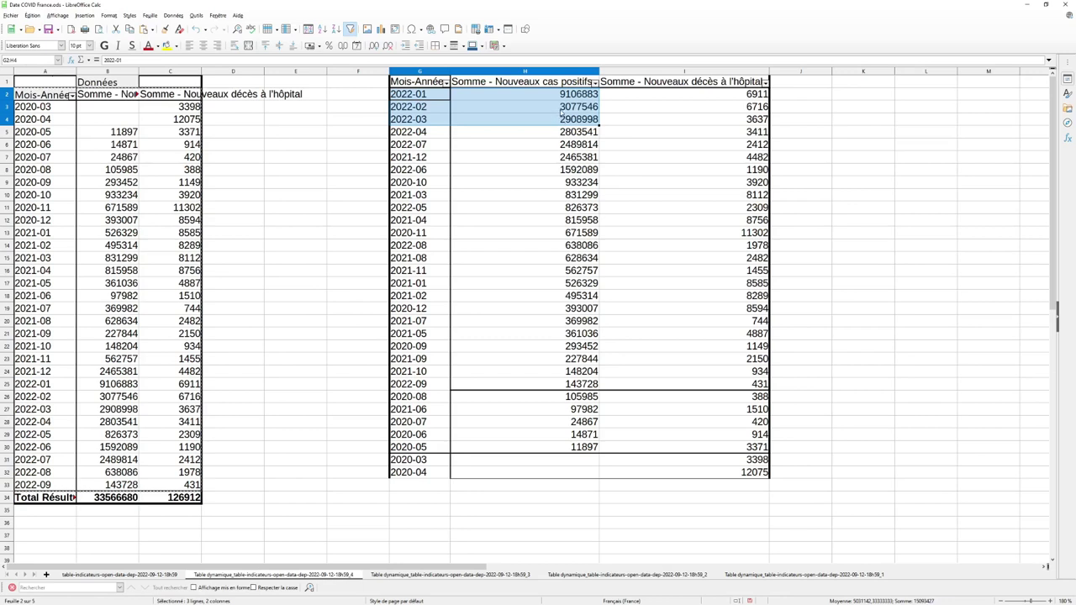
left_click(802, 122)
left_click(502, 97)
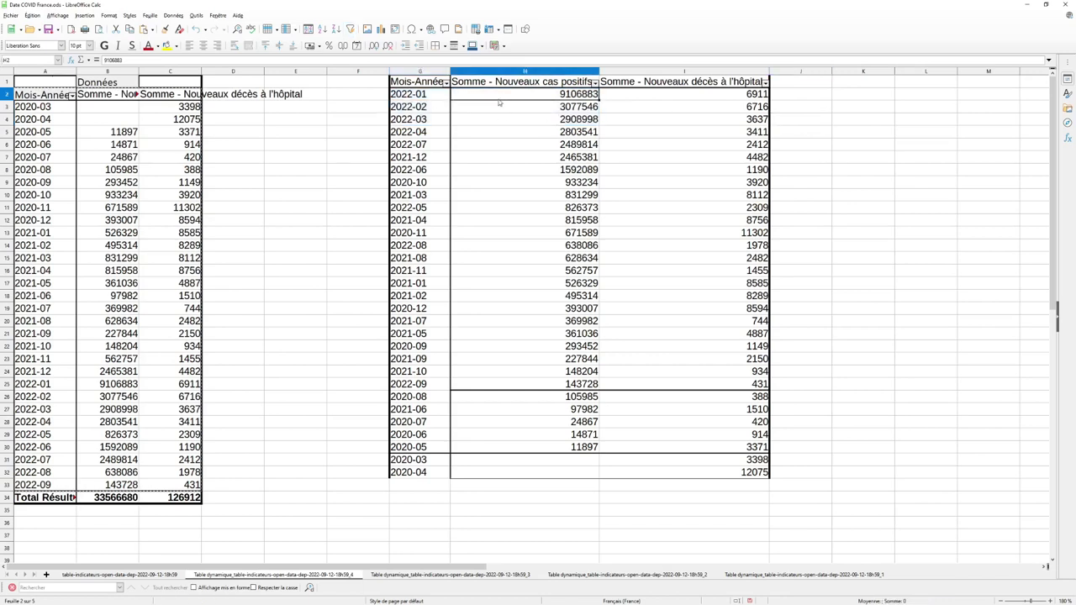
left_click_drag(500, 102, 496, 118)
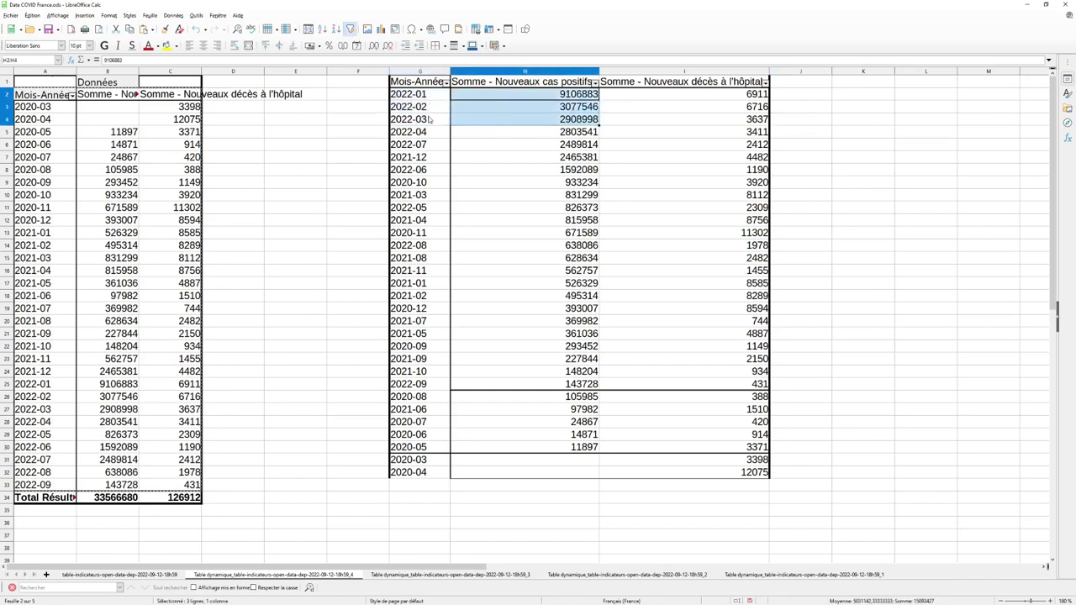
- Sort the pasted table by Nouveaux décès à l'hôpital in descending order and examine the three months with the most deaths
left_click(765, 84)
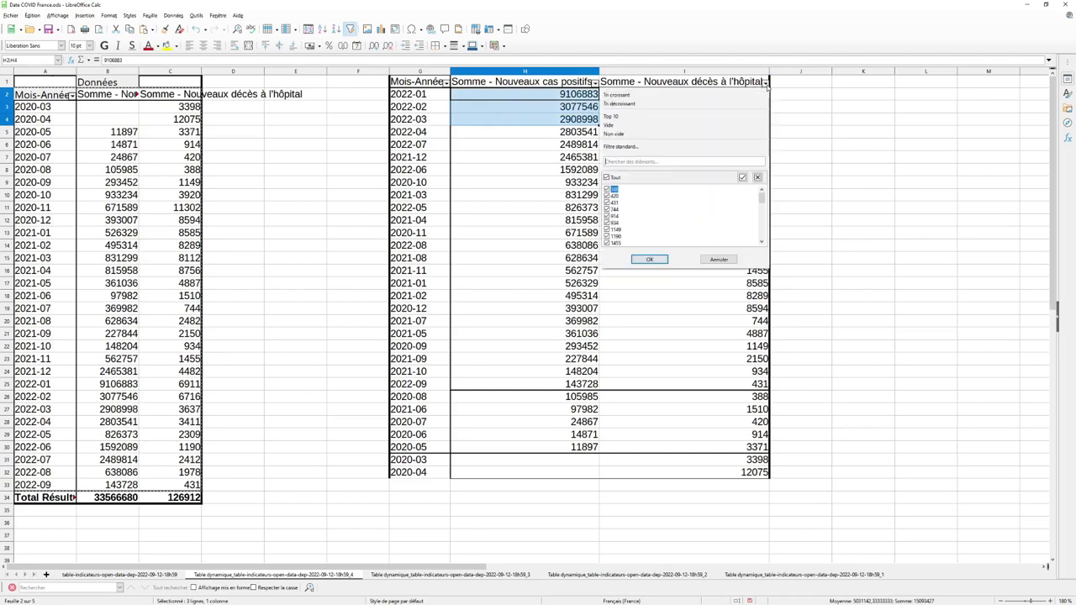
left_click(807, 106)
left_click(864, 131)
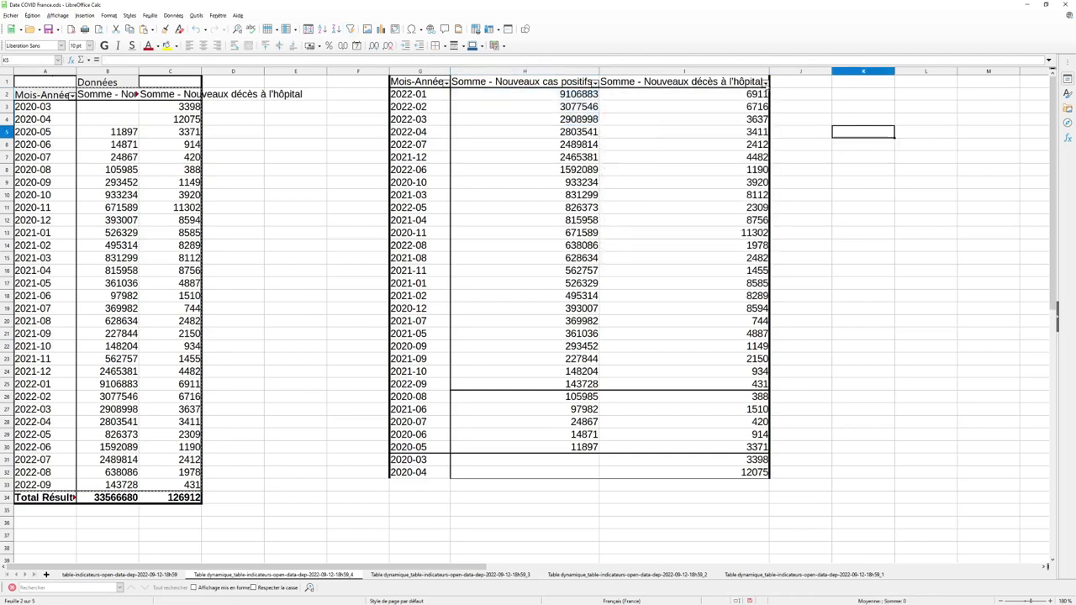
left_click(765, 83)
left_click(687, 108)
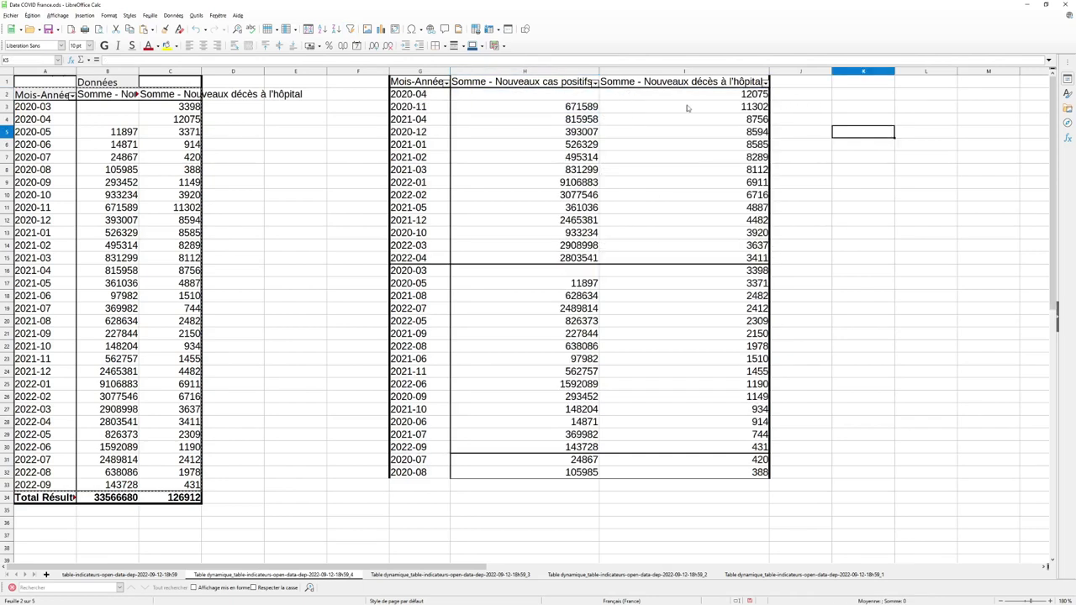
left_click_drag(434, 96, 429, 122)
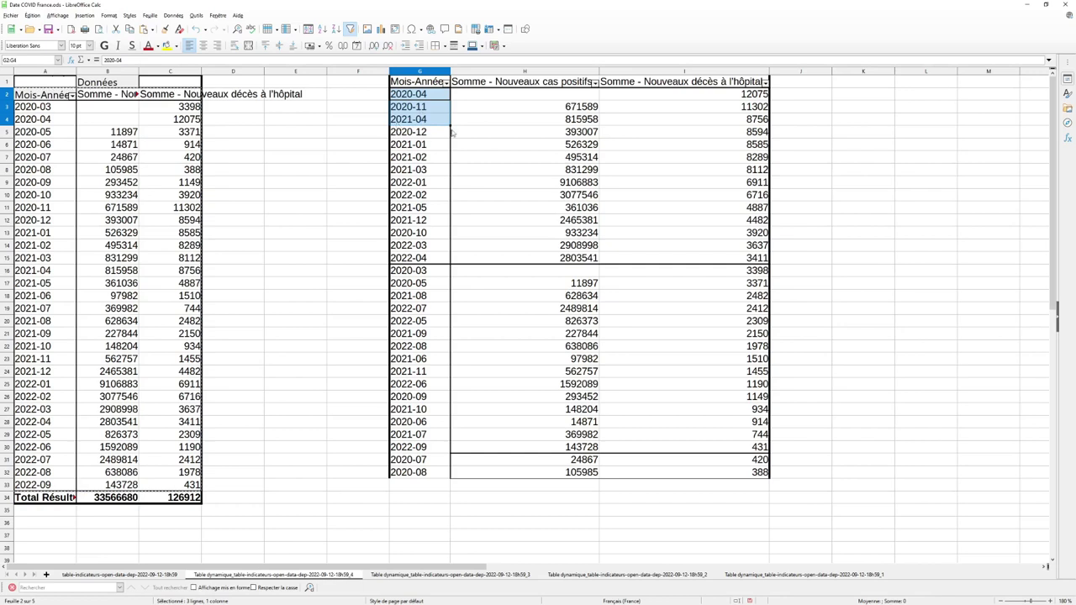
left_click(864, 145)
- Sort the pasted table by Nouveaux cas positifs in ascending order and compare it with the pivot table's headers
left_click(594, 82)
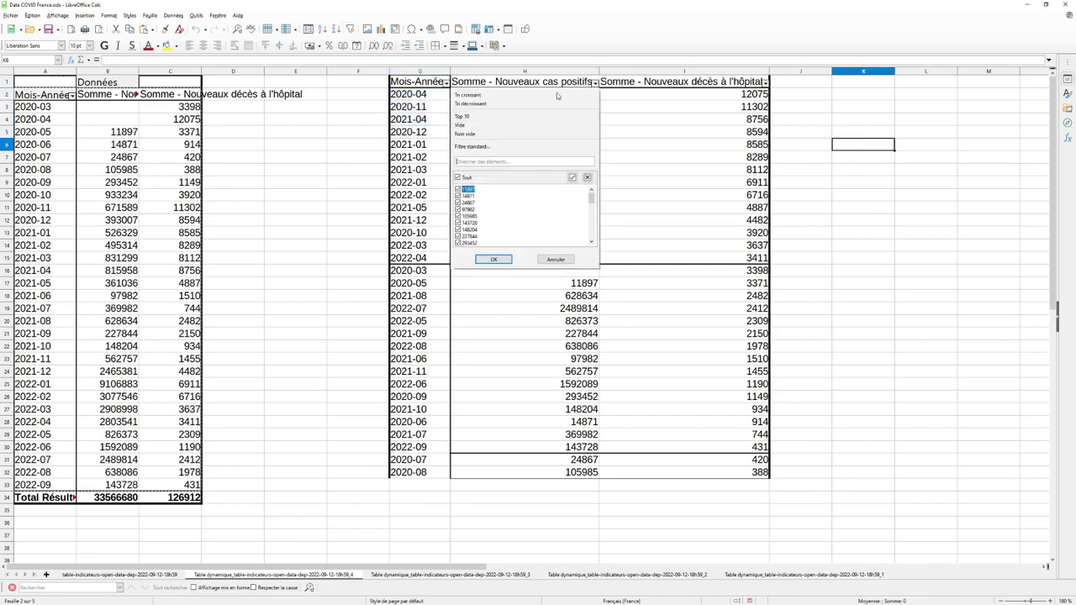
left_click(504, 99)
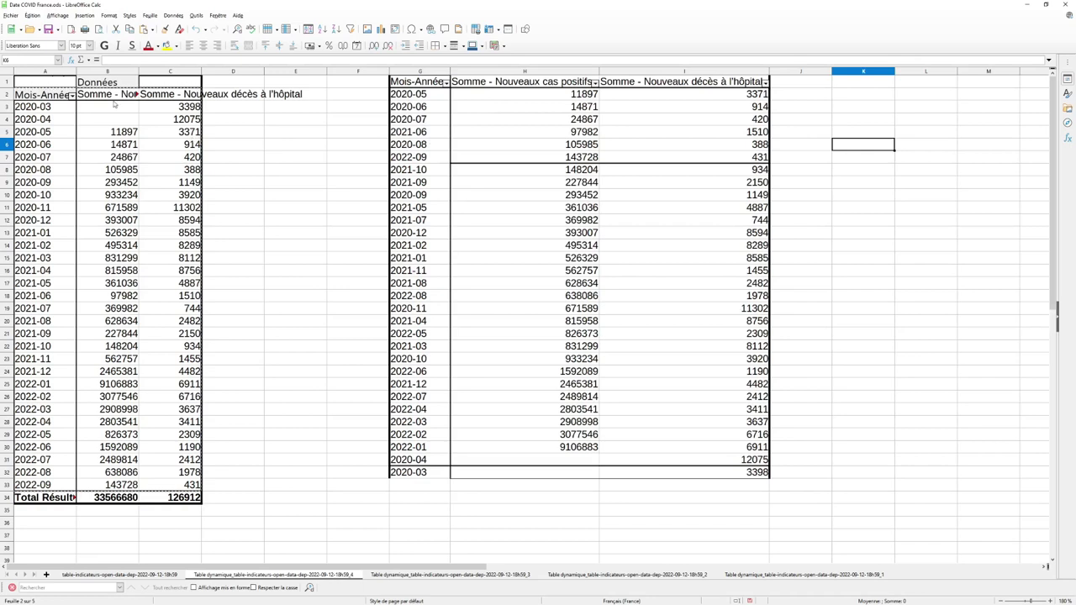
left_click(110, 97)
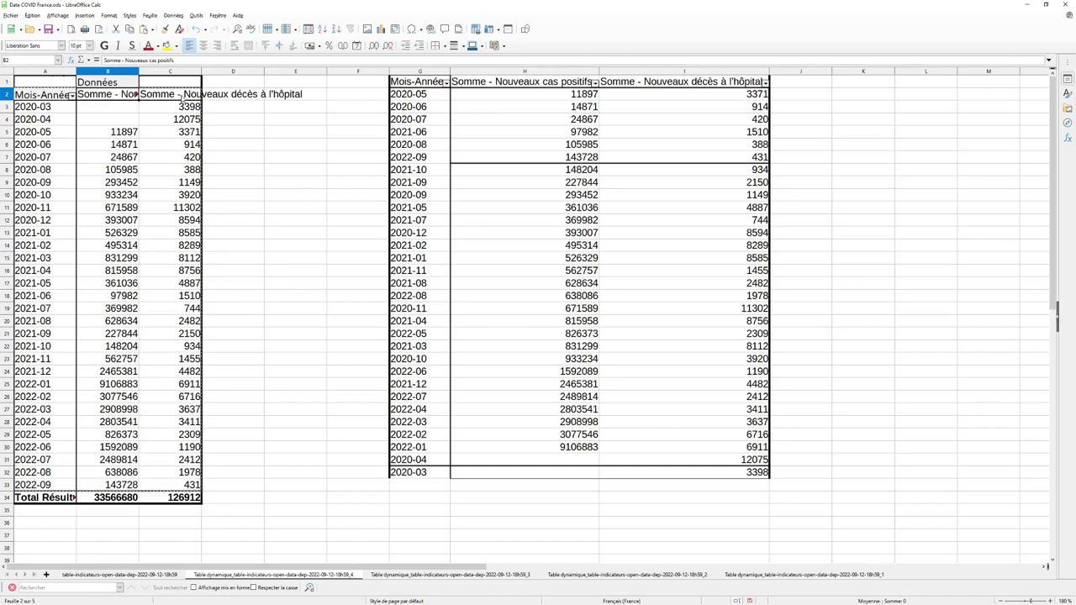
left_click(248, 105)
- Delete columns F to J containing the pasted monthly table and remove the leftover autofilter from F1
left_click_drag(357, 70, 814, 74)
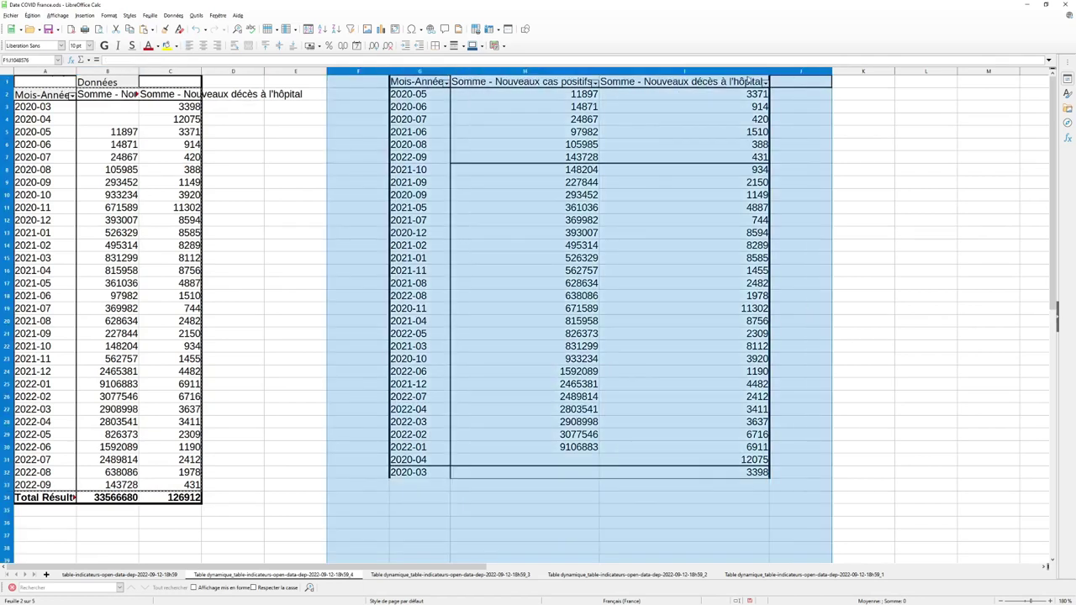
right_click(747, 77)
left_click(751, 145)
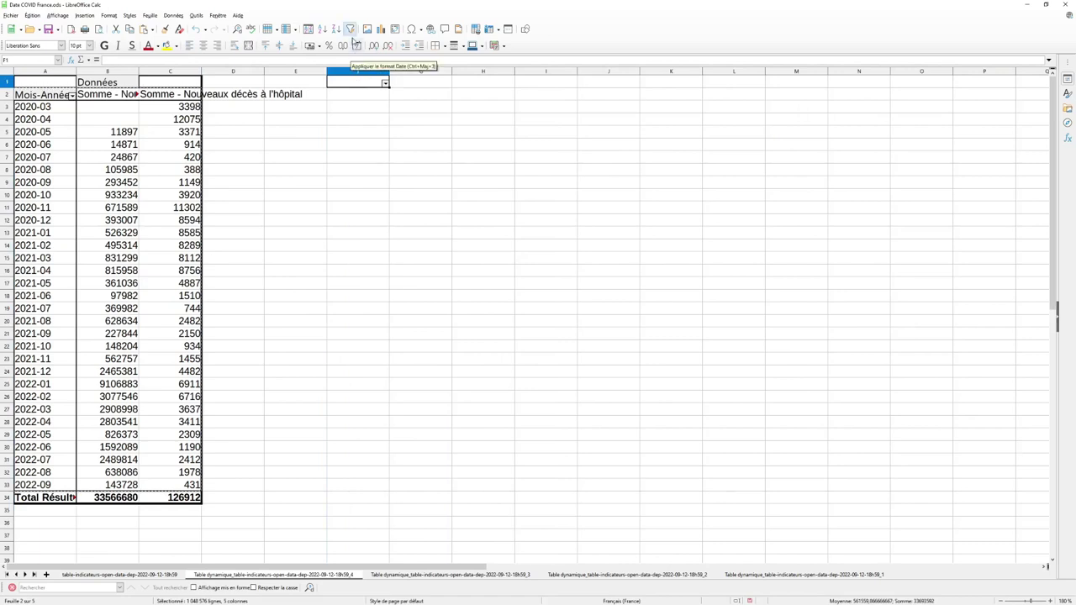
left_click(479, 158)
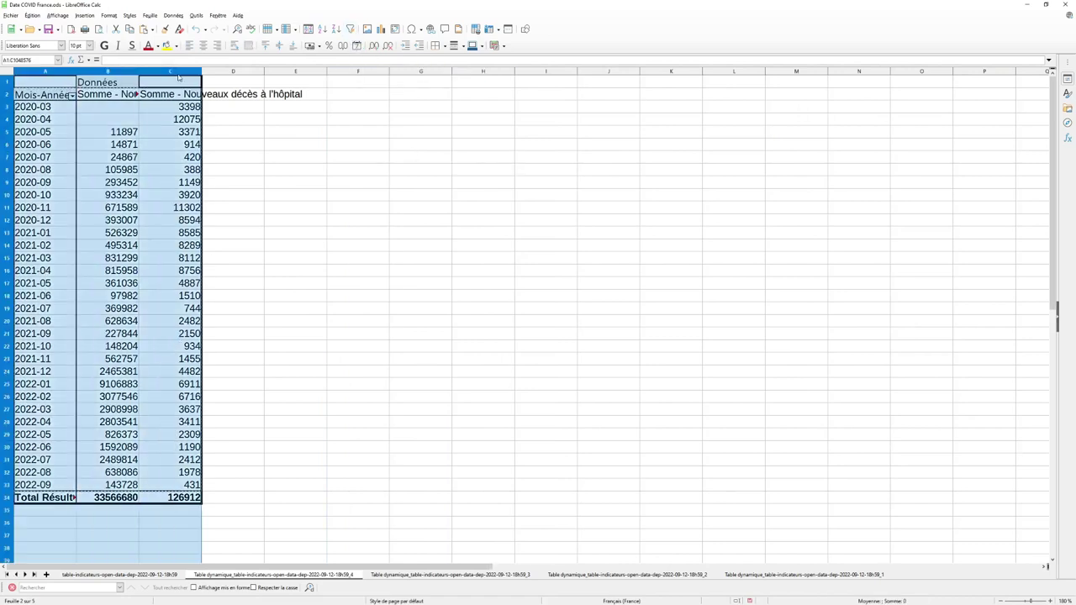
key("Left")
key("Left")
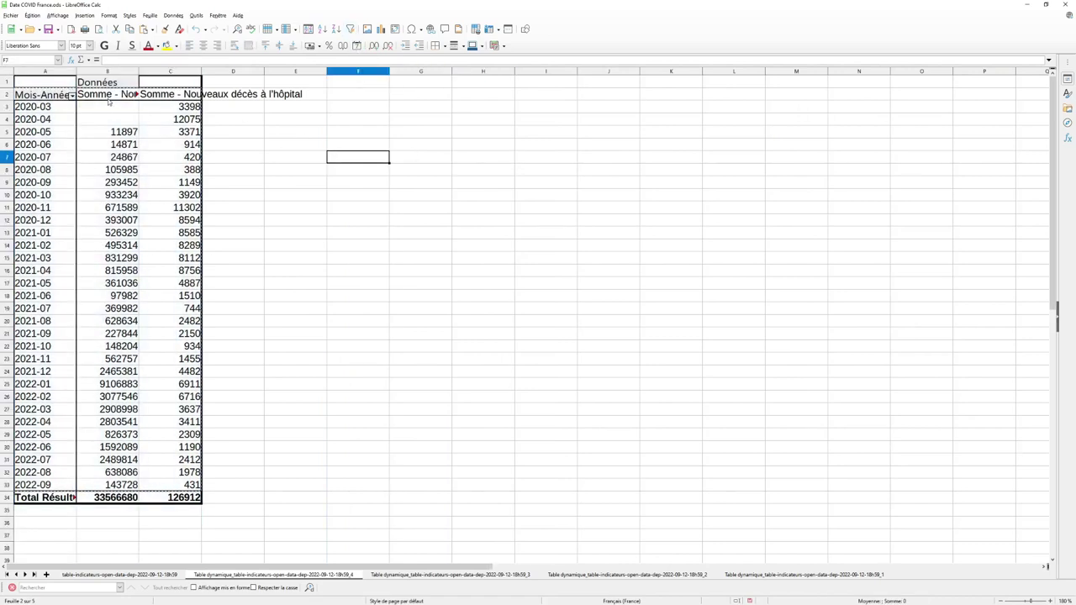
- Examine the cases and hospital deaths of the 2020-05 row in the monthly pivot table
left_click(95, 98)
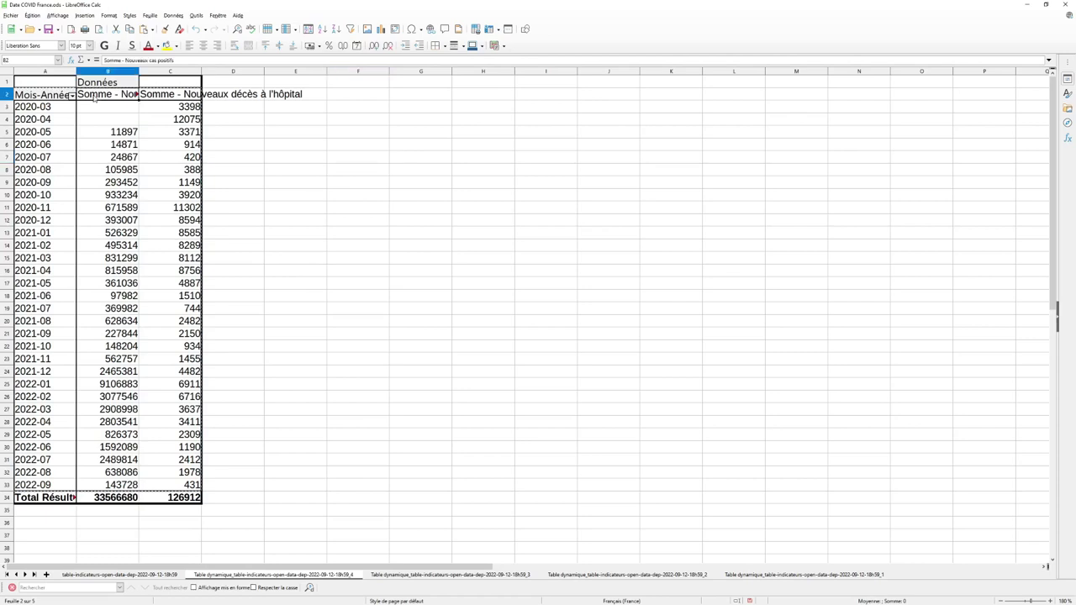
left_click(58, 133)
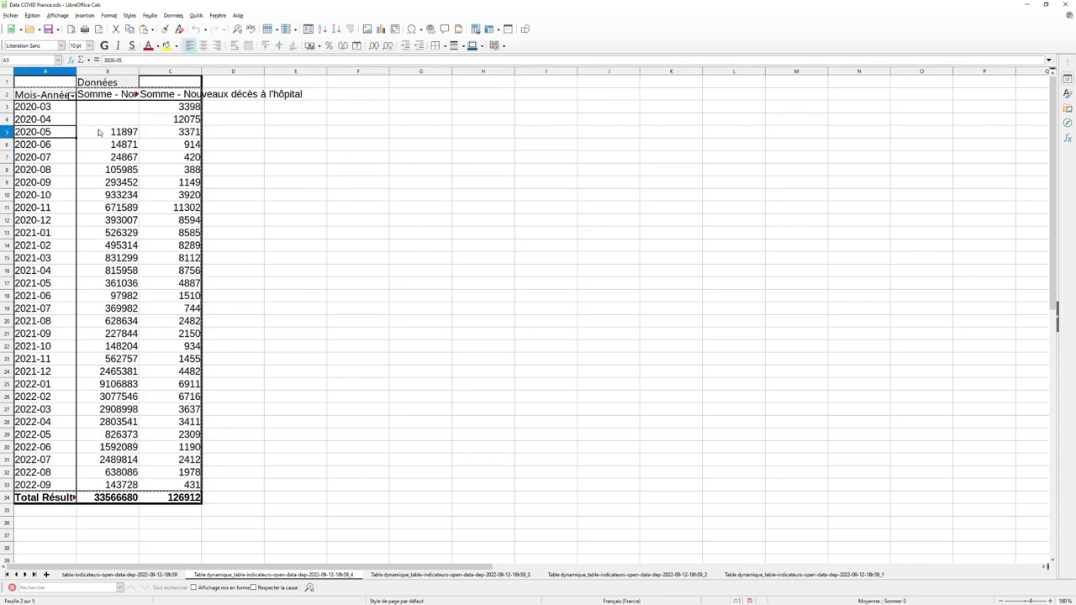
left_click(94, 133)
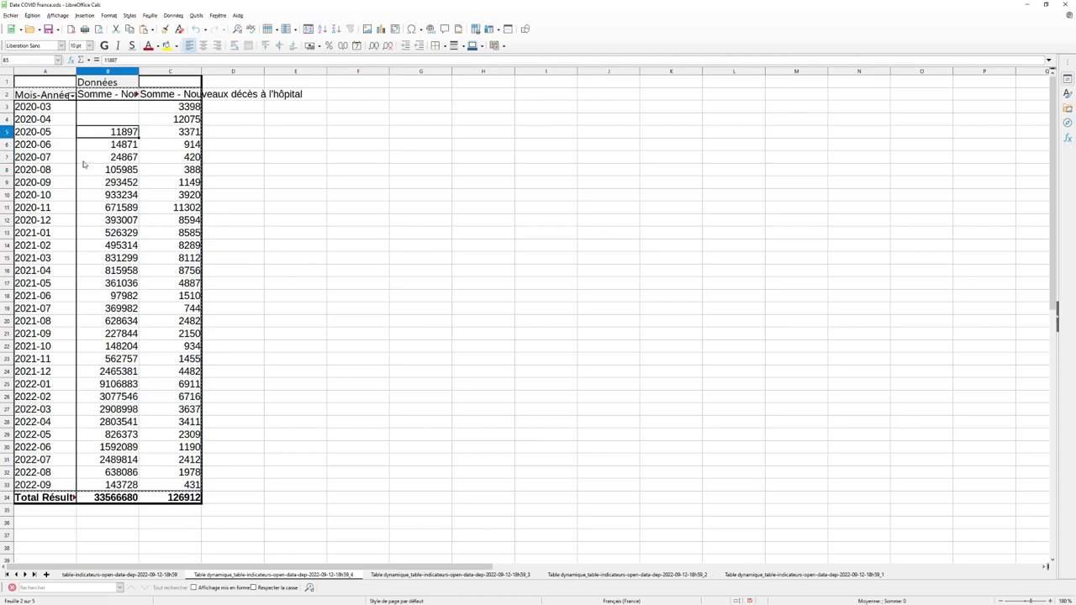
left_click(50, 133)
left_click(180, 134)
left_click(227, 156)
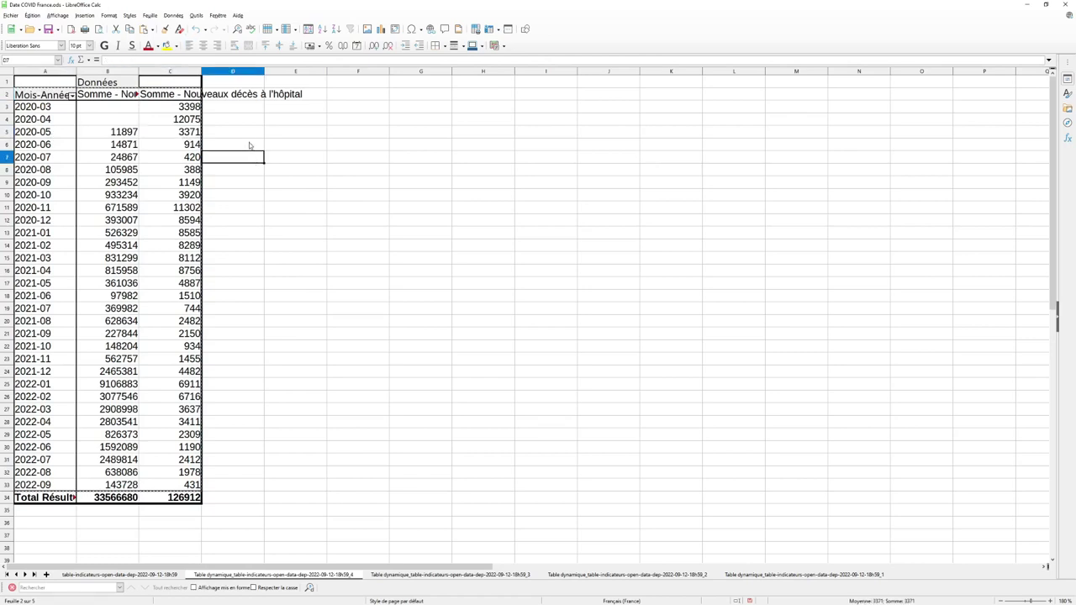
left_click(335, 265)
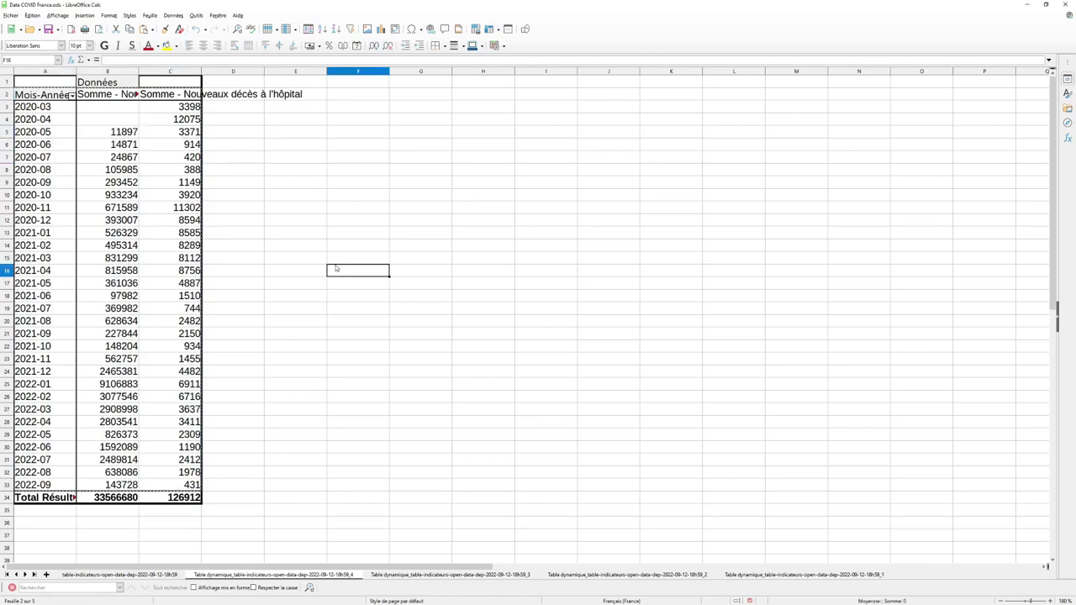
- Change the Nouveaux cas positifs data field of the monthly pivot table to the Moyenne function
right_click(49, 95)
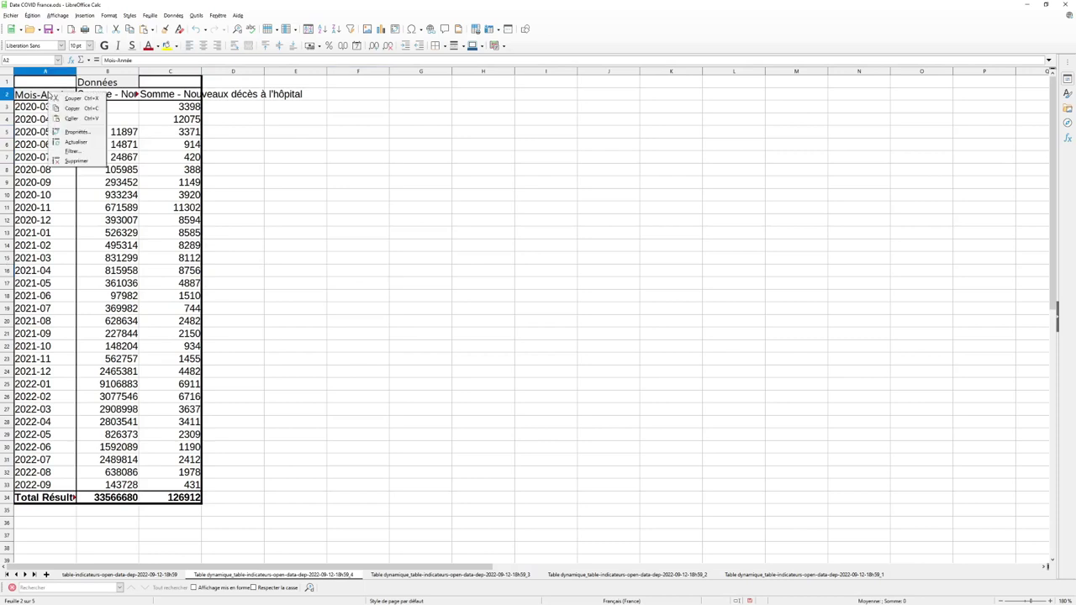
left_click(69, 133)
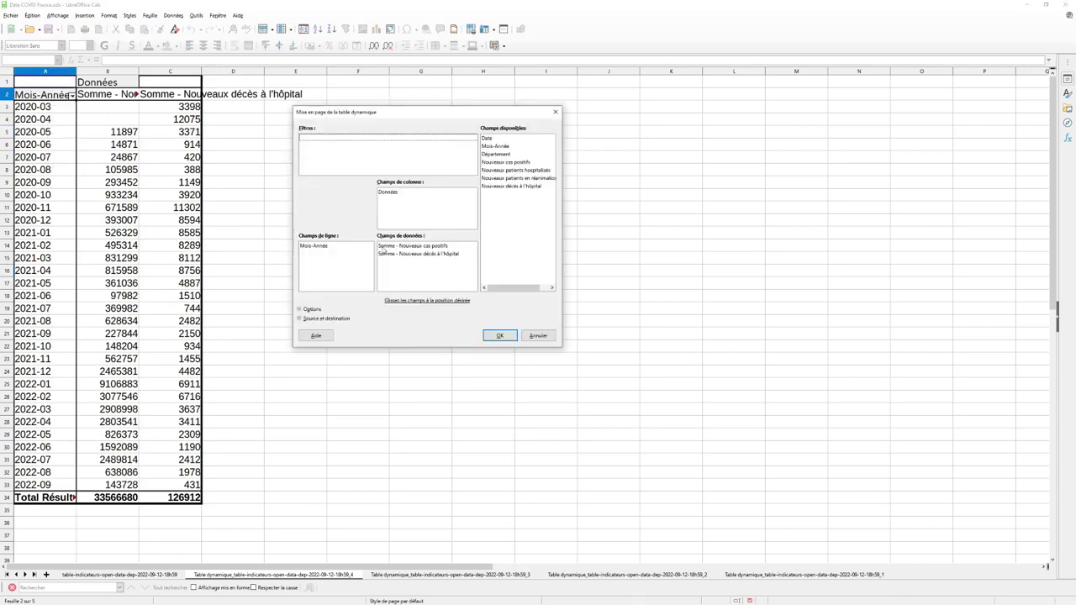
left_click(415, 275)
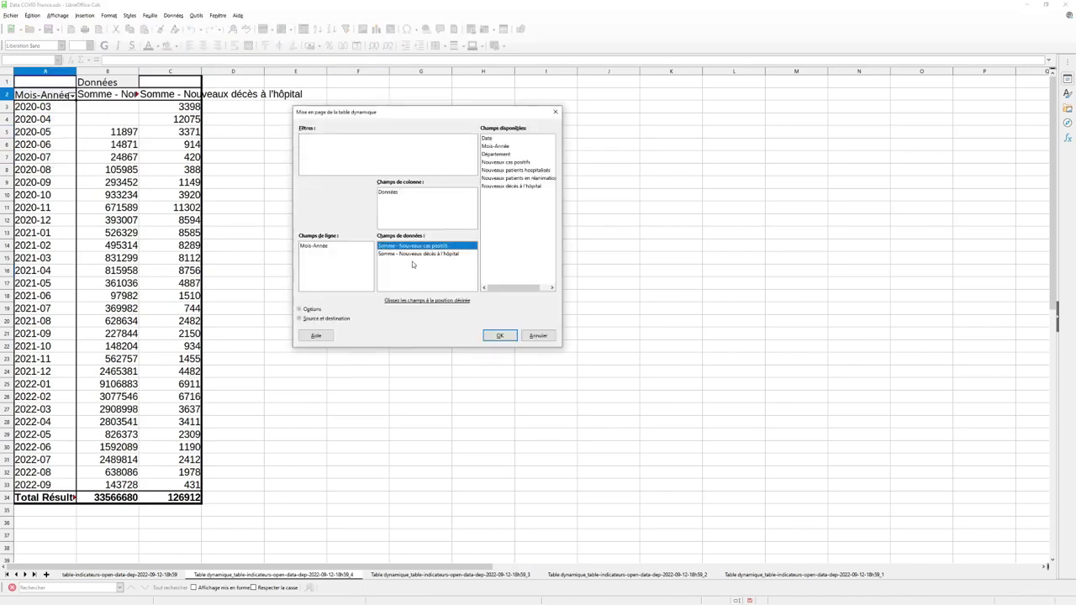
key("Down")
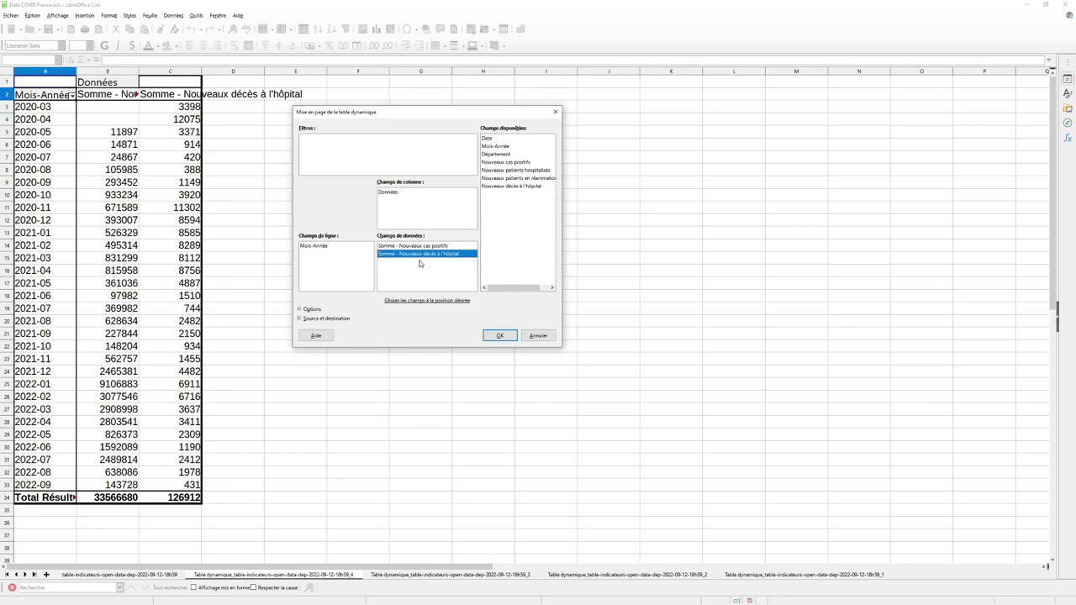
left_click(395, 247)
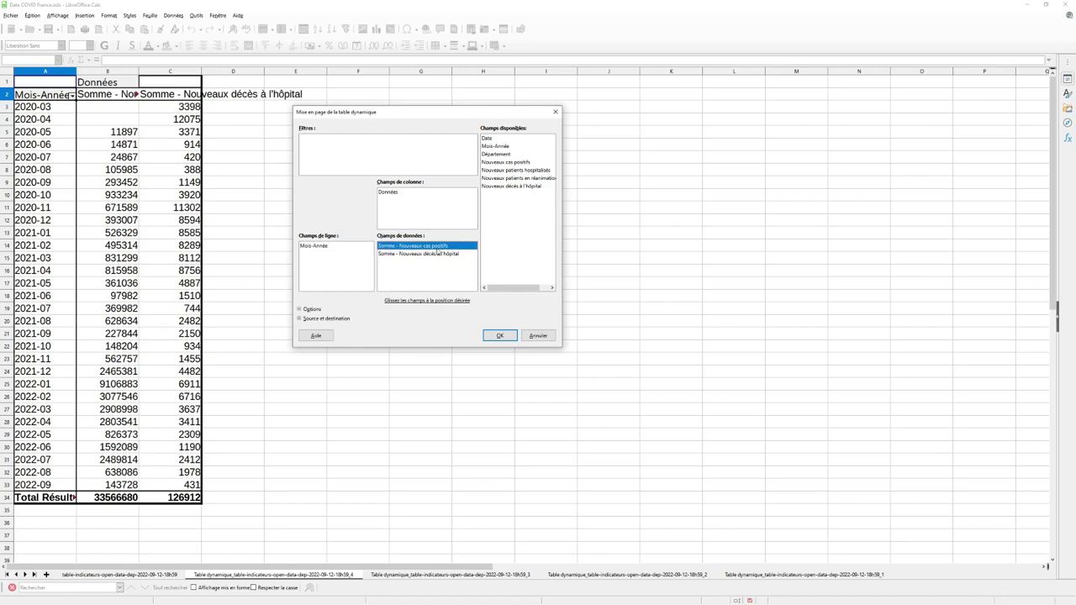
double_click(392, 247)
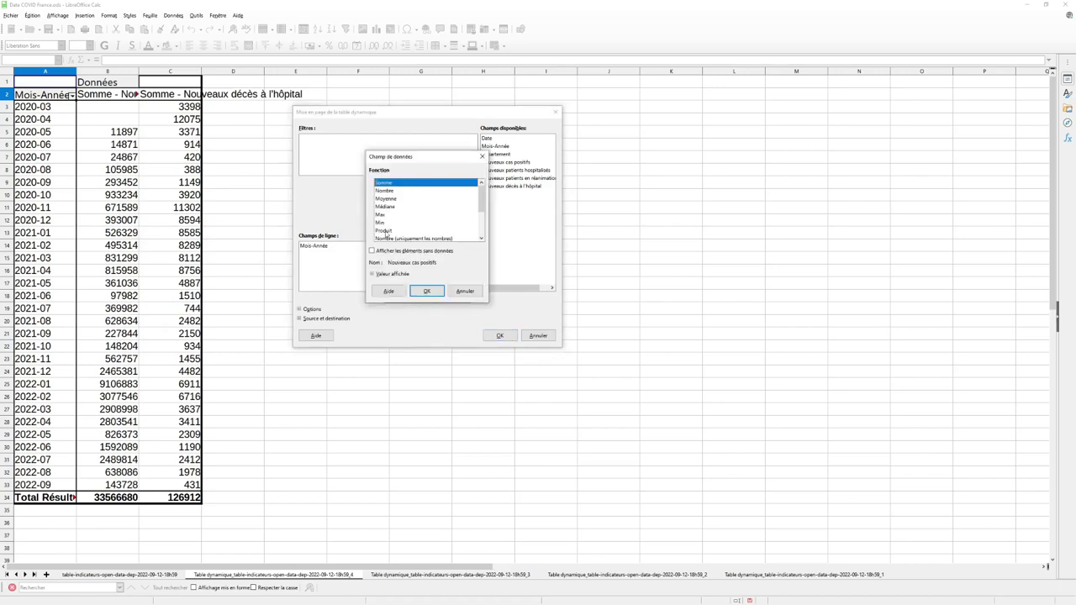
left_click(386, 198)
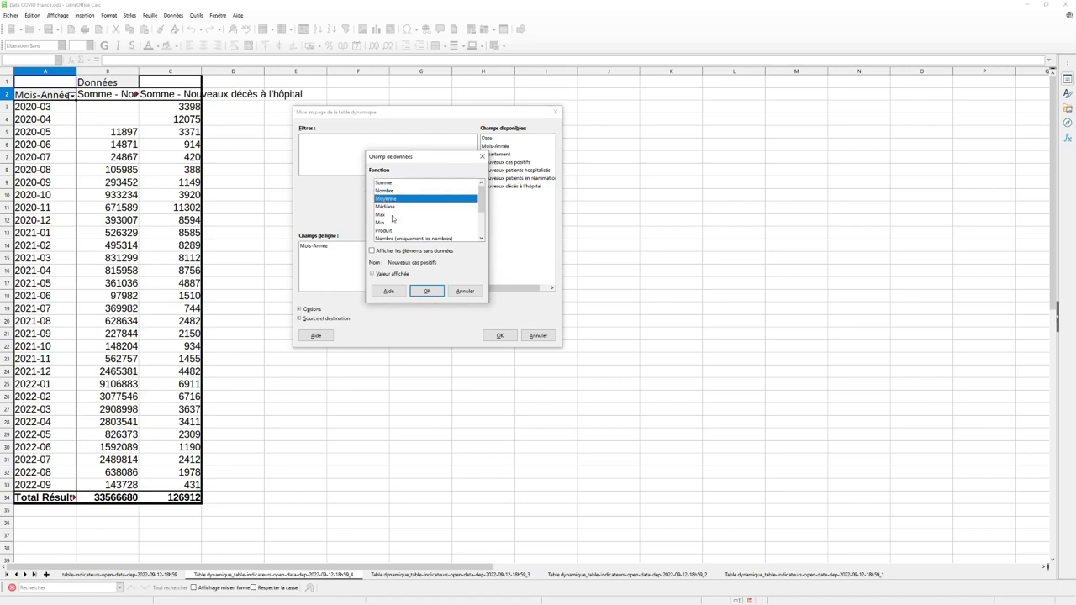
left_click(426, 291)
- Summarise Nouveaux décès à l'hôpital with the Moyenne function too and apply the updated layout to the monthly pivot table
double_click(419, 256)
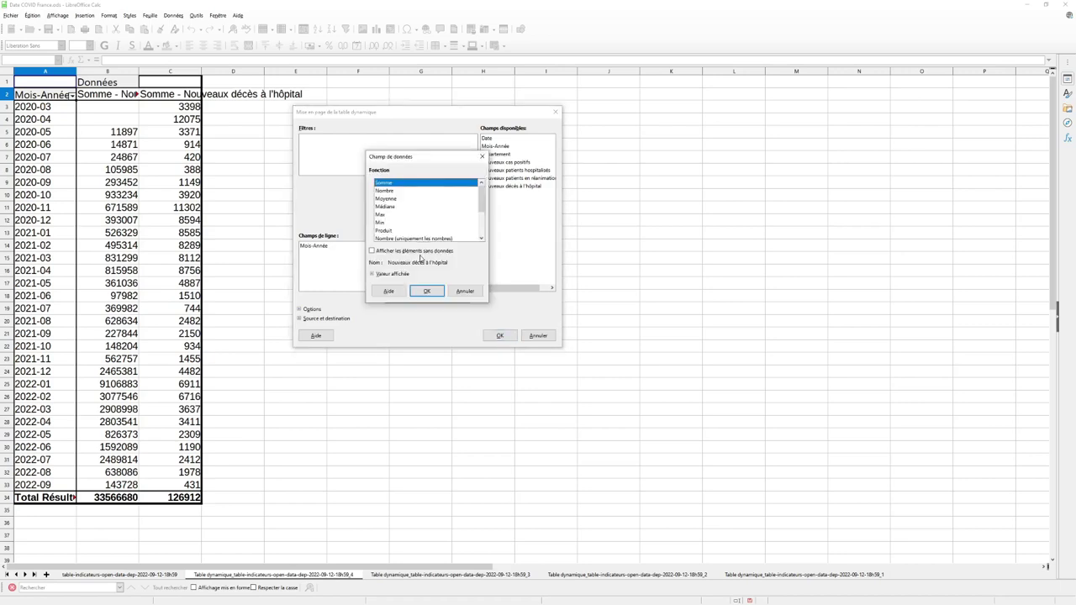
left_click(385, 199)
left_click(426, 291)
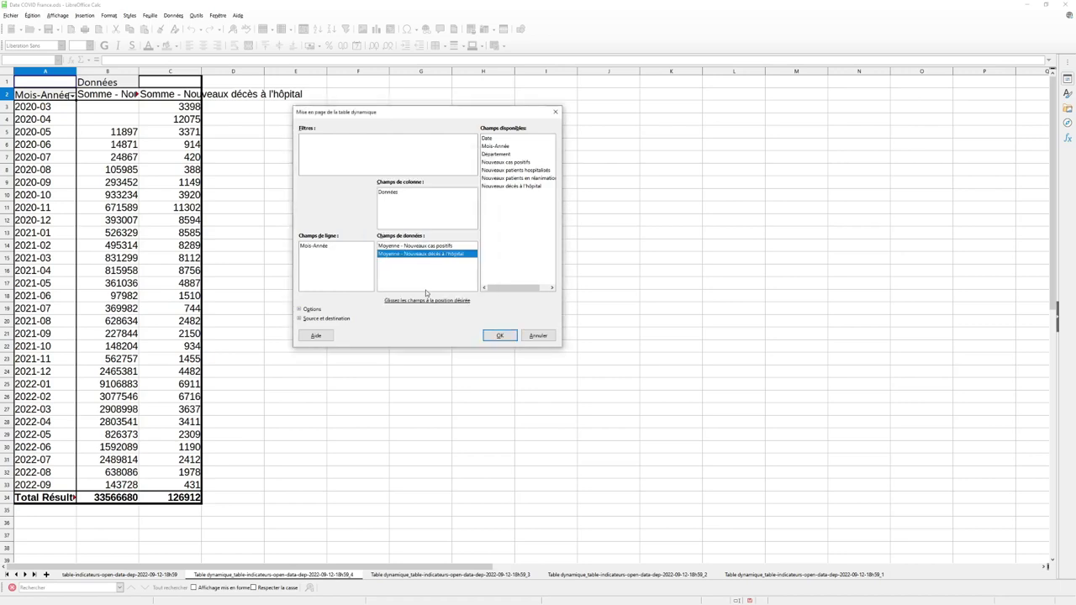
left_click(500, 335)
left_click(471, 281)
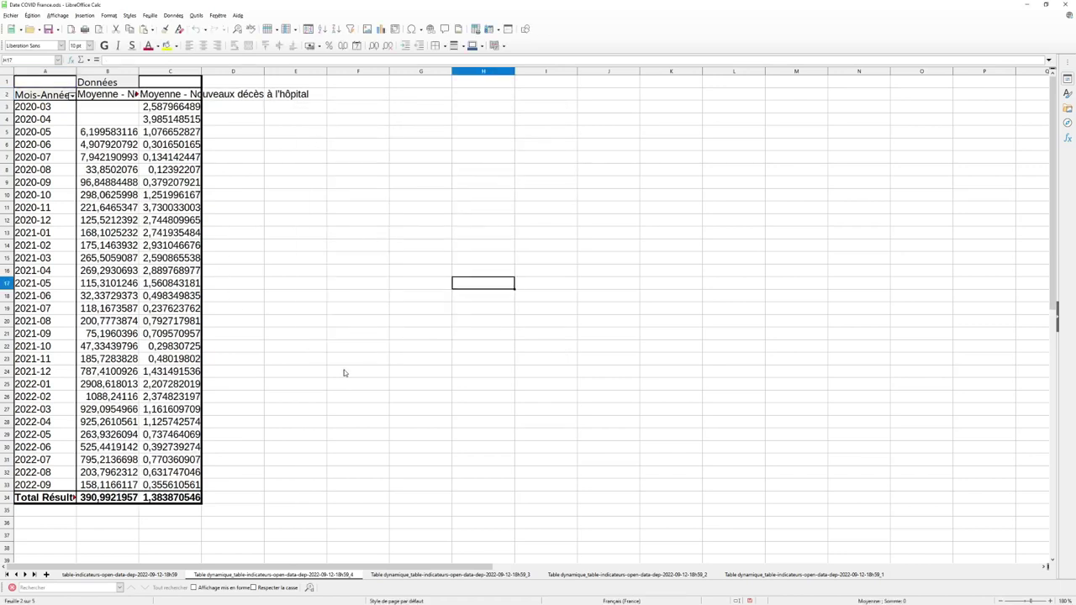
left_click(153, 577)
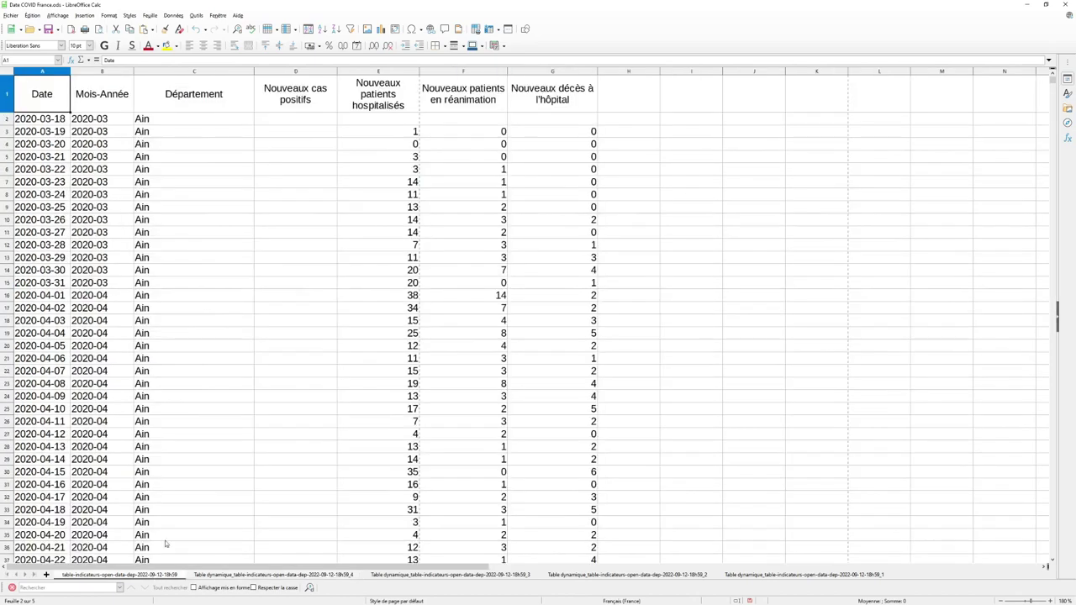
left_click(531, 222)
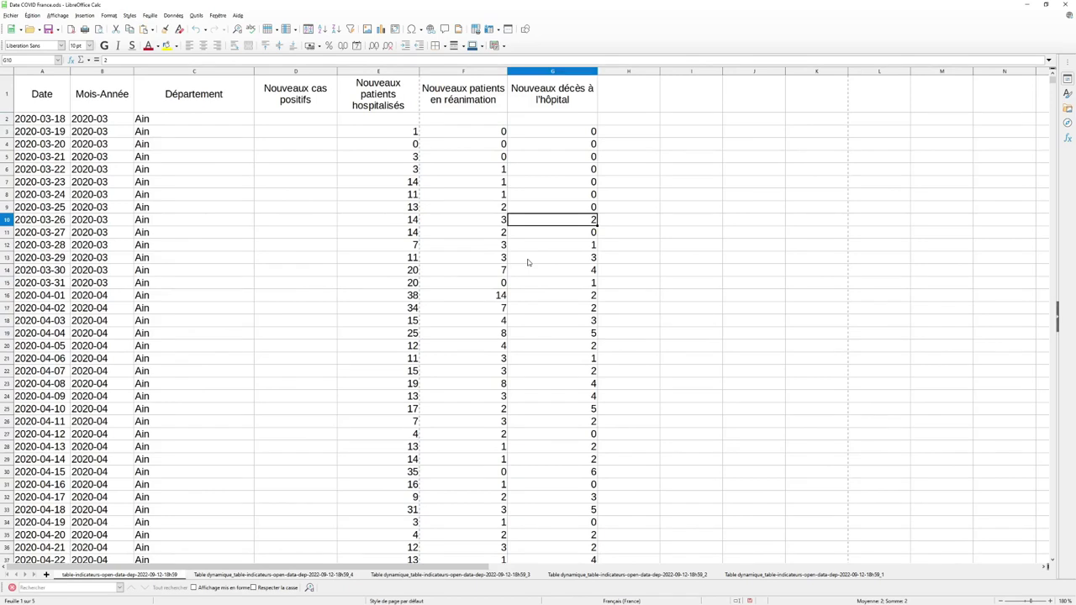
left_click_drag(561, 73, 42, 72)
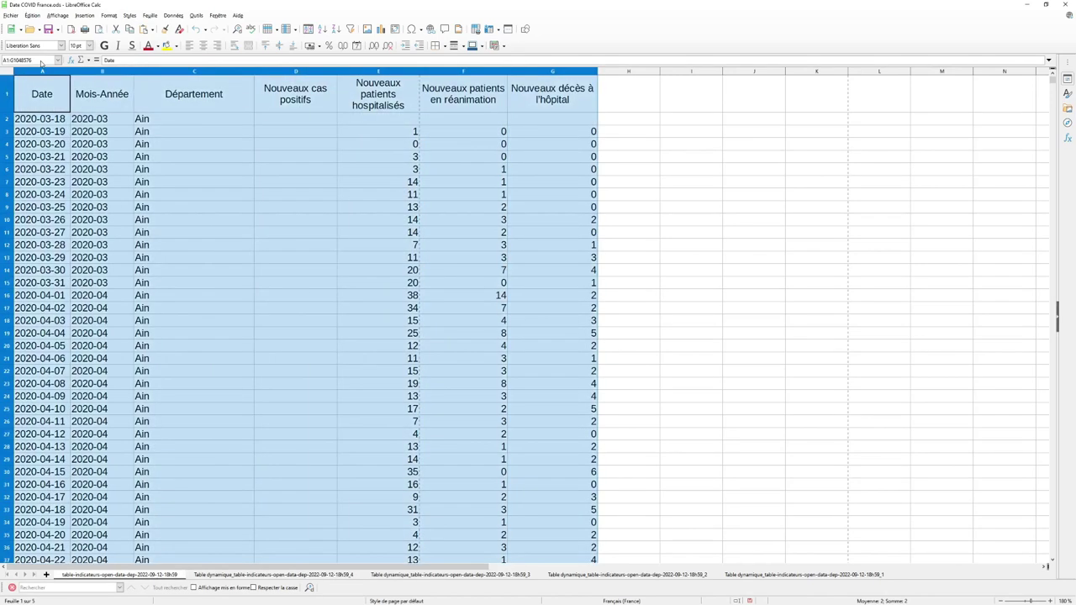
left_click(87, 15)
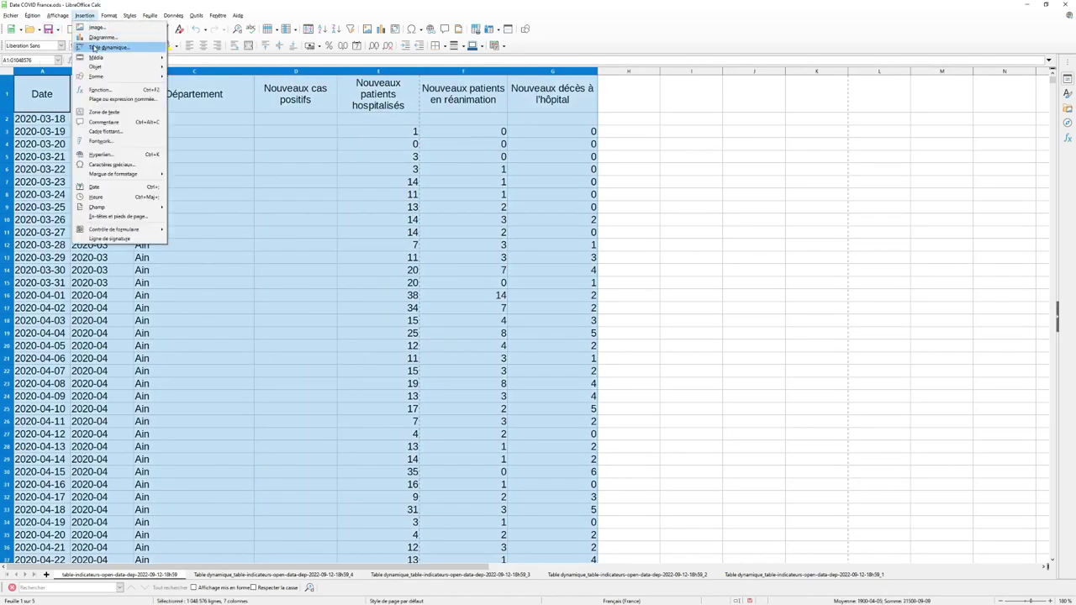
left_click(97, 46)
left_click(536, 330)
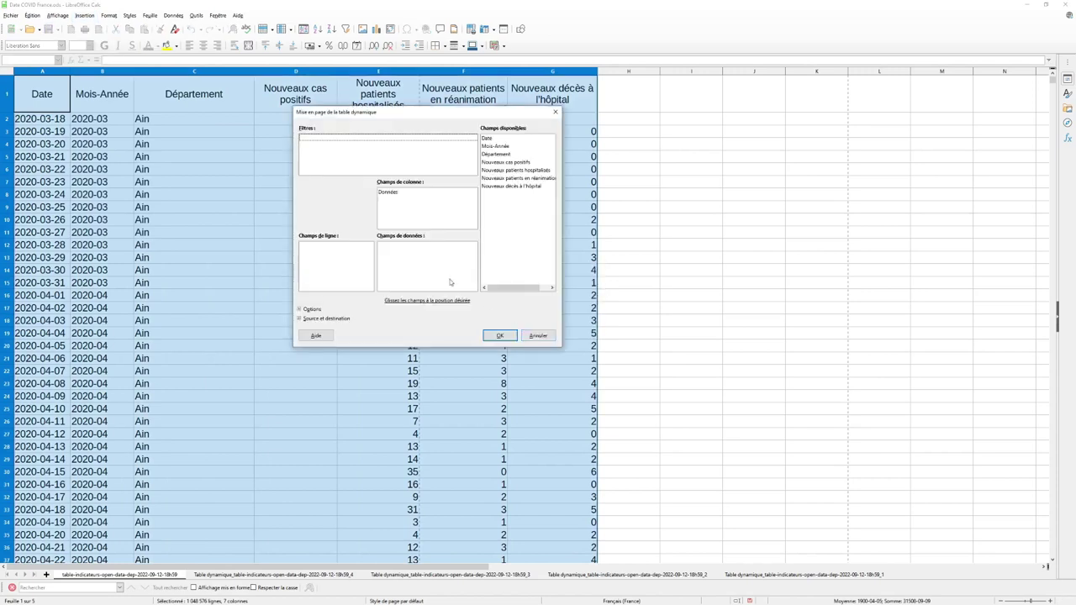
- Lay out the new pivot table with Mois-Année as row field and Nouveaux cas positifs as data field using Moyenne
left_click(497, 148)
left_click_drag(497, 148, 323, 250)
left_click_drag(498, 163, 401, 253)
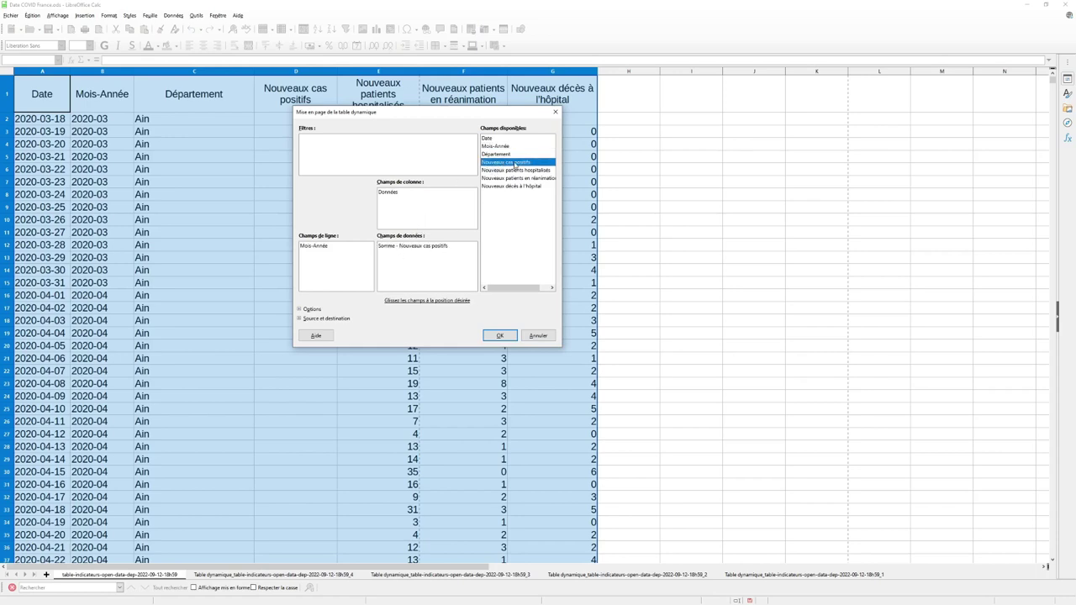
double_click(389, 247)
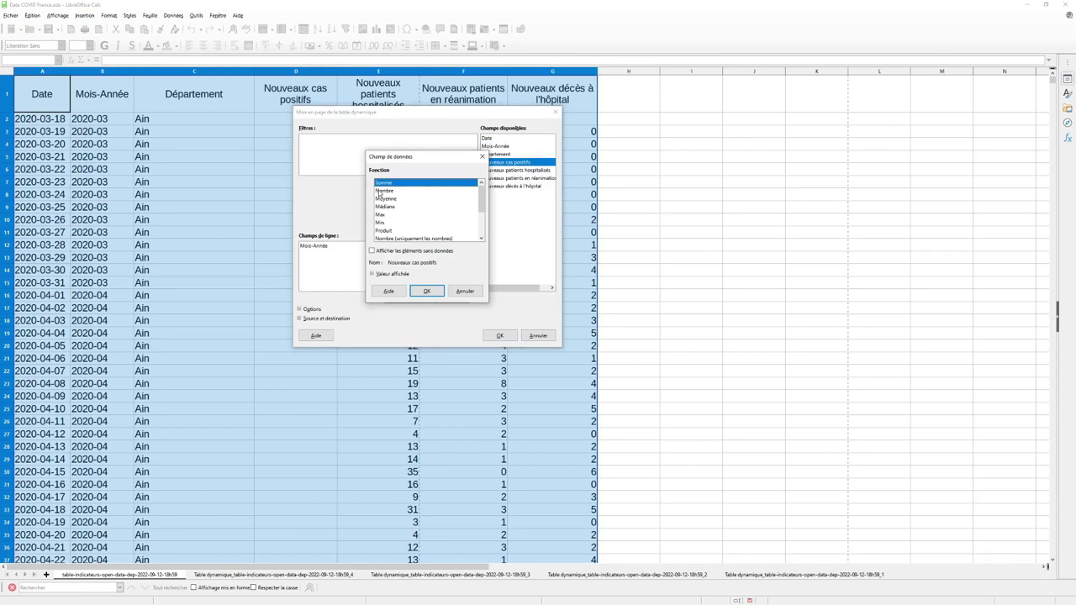
left_click(380, 198)
left_click(383, 207)
left_click(383, 215)
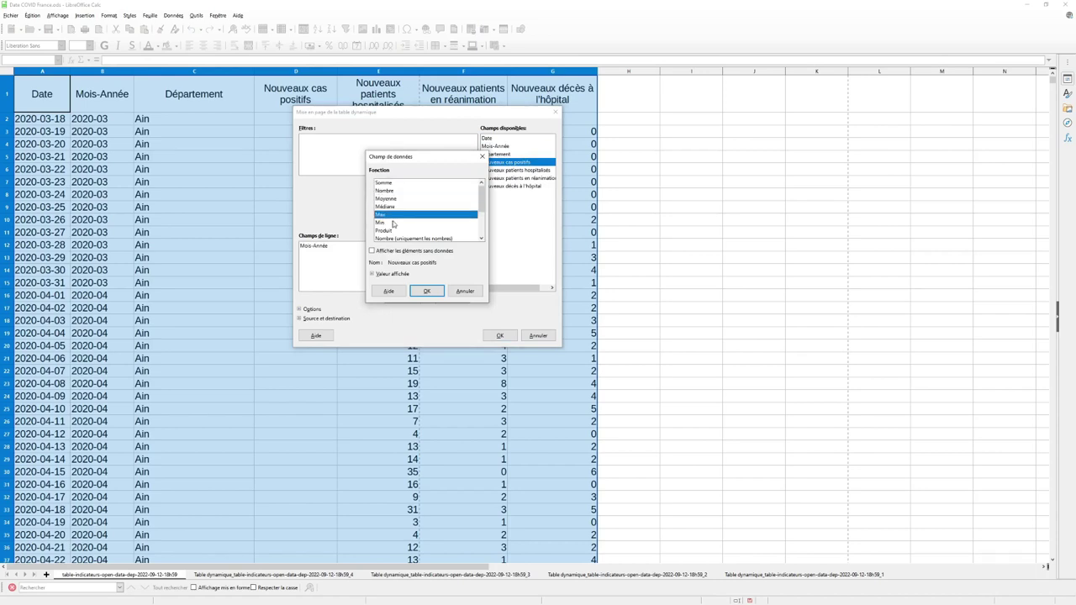
double_click(392, 198)
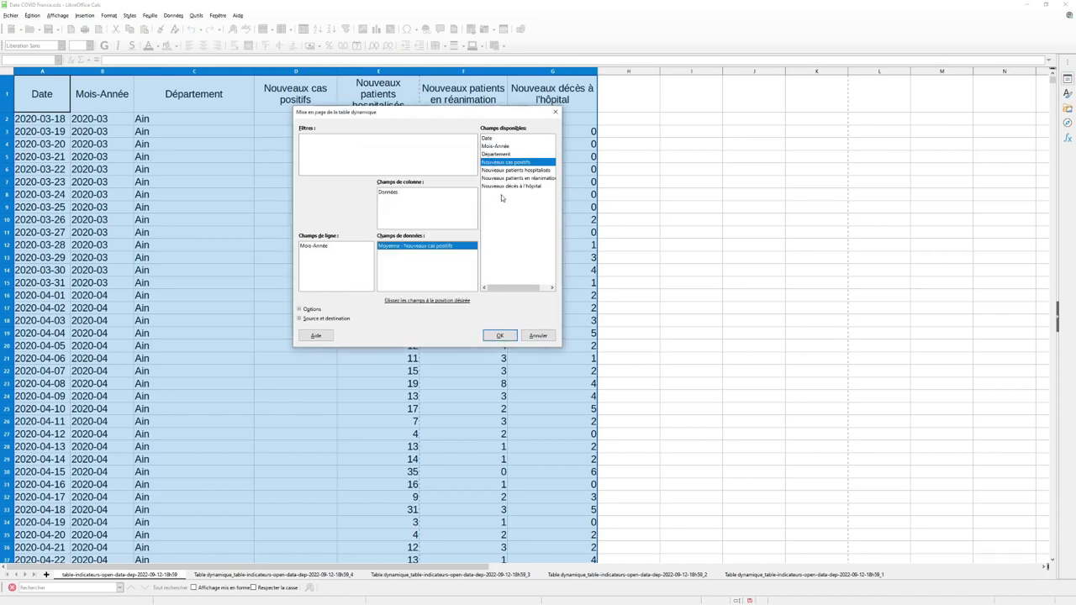
- Add Nouveaux décès à l'hôpital as a second data field using Moyenne and create the pivot table
left_click_drag(509, 185, 390, 256)
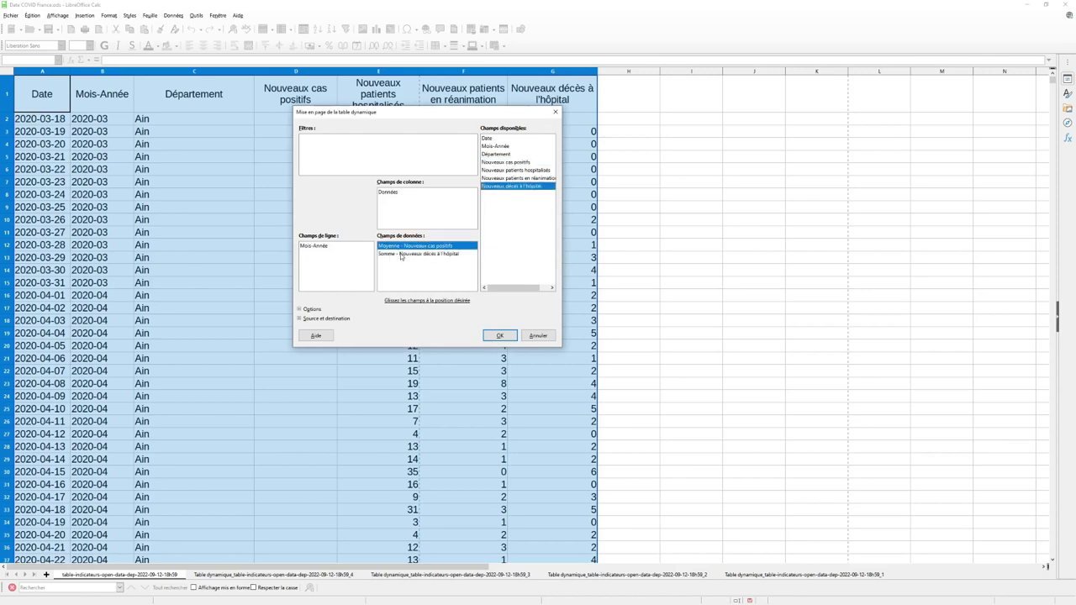
double_click(400, 256)
left_click(387, 200)
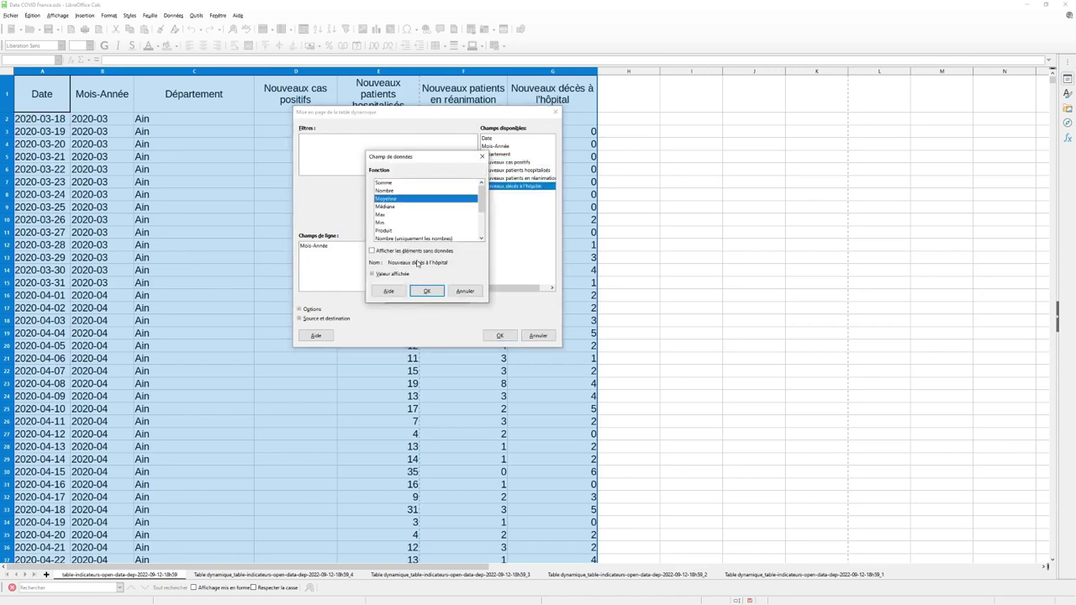
left_click(424, 291)
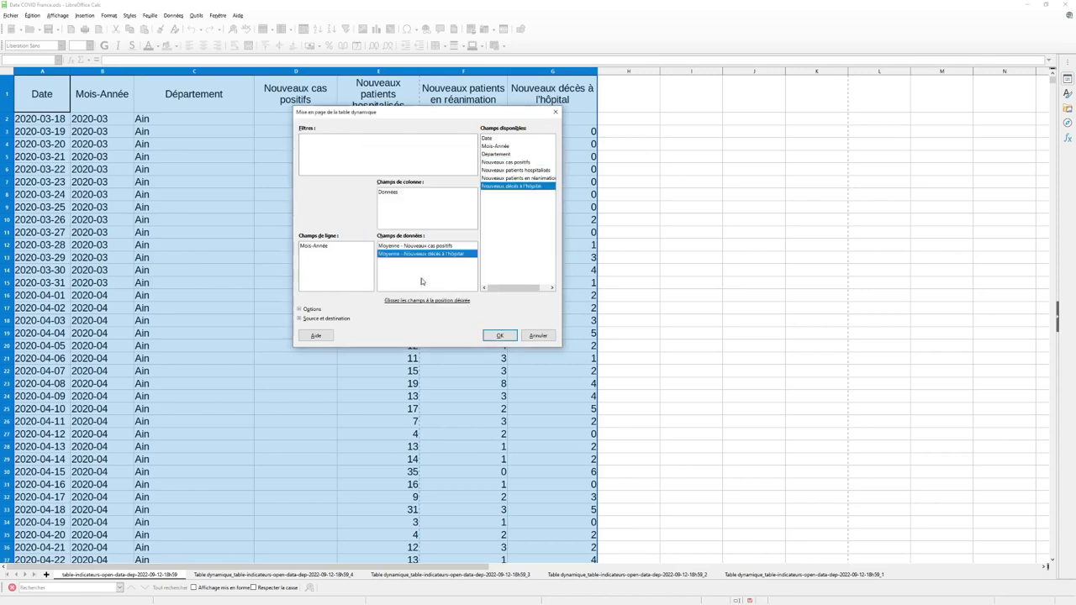
left_click(498, 337)
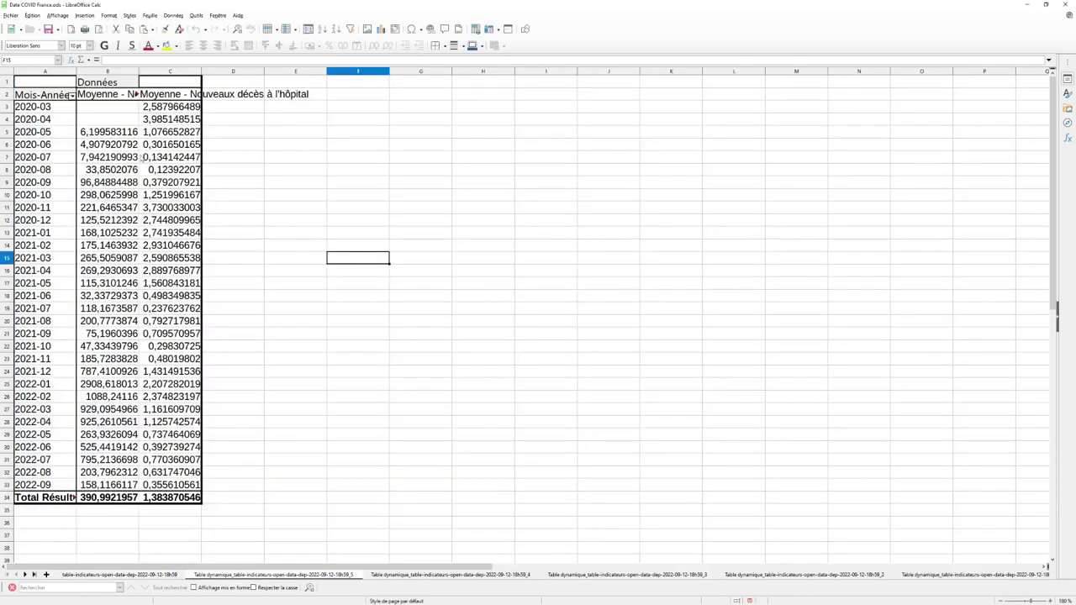
- Examine the average cases and average hospital deaths of the 2020-05 row in the new pivot table
left_click(39, 134)
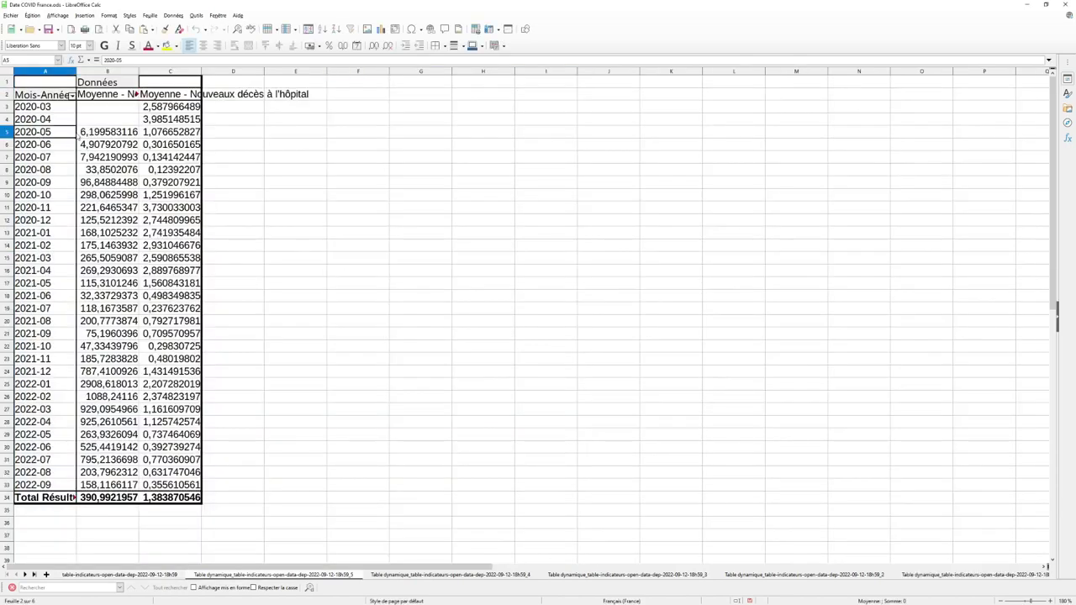
left_click(94, 133)
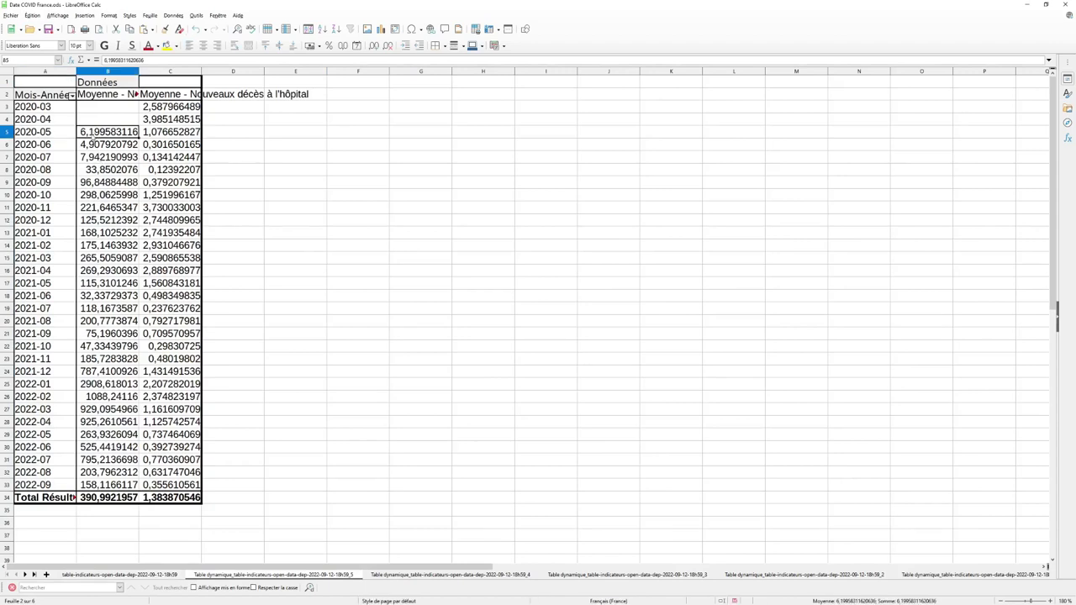
left_click(152, 134)
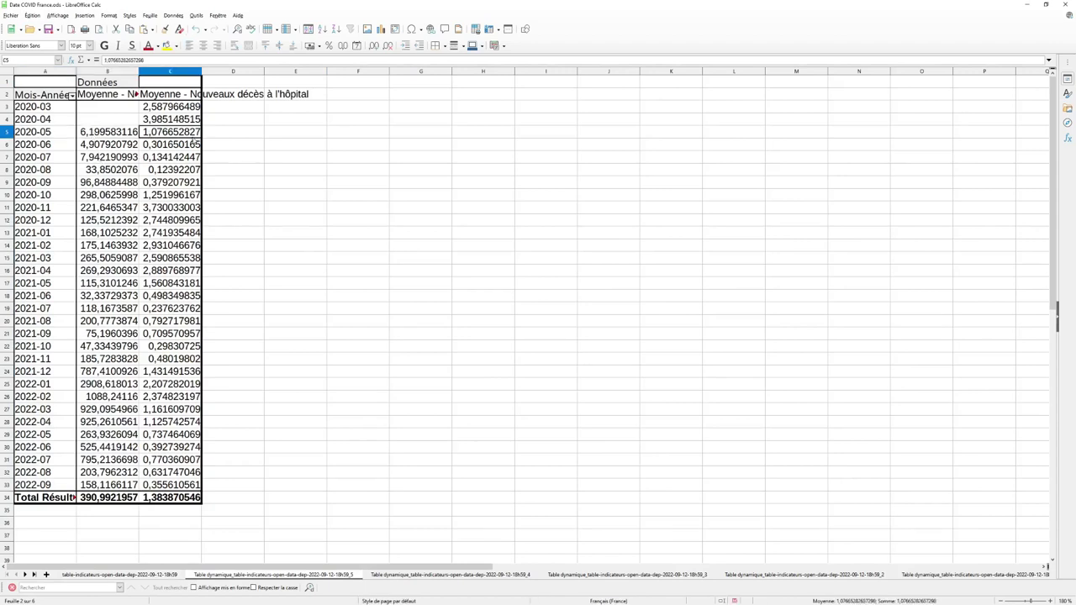
left_click(290, 171)
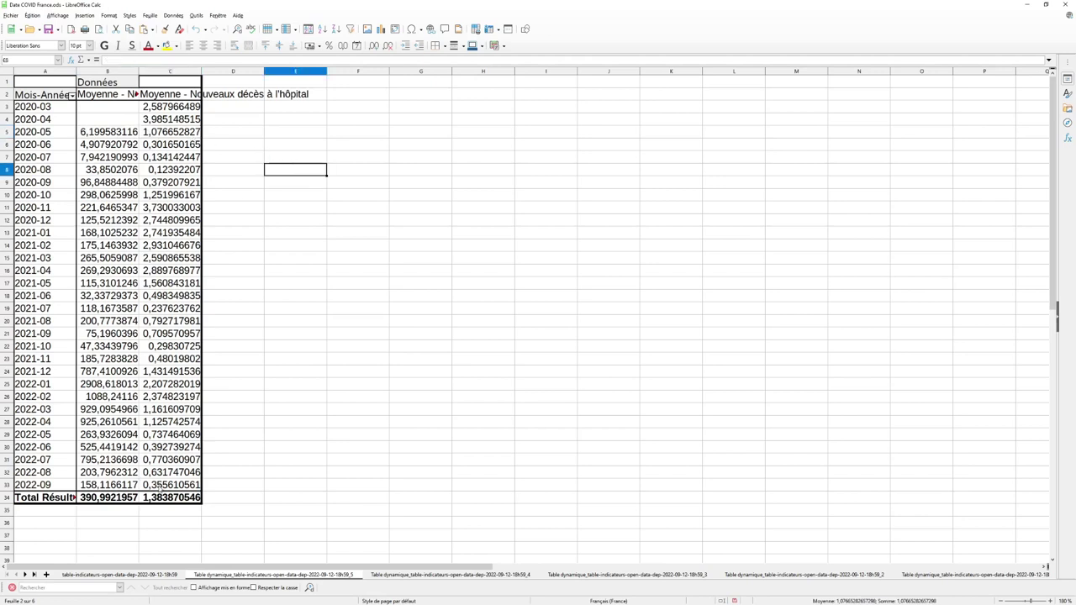
- Insert a column chart from the pivot table's monthly averages in A2:C33 and enlarge it to about 23.7 × 12.9 cm
left_click_drag(160, 487, 79, 99)
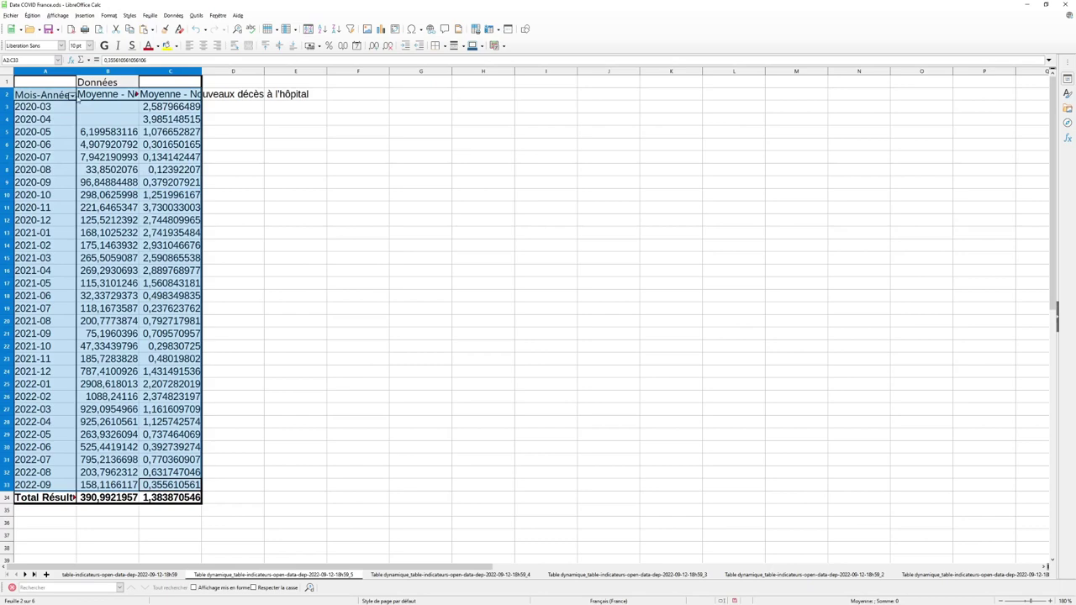
left_click(381, 28)
left_click(615, 373)
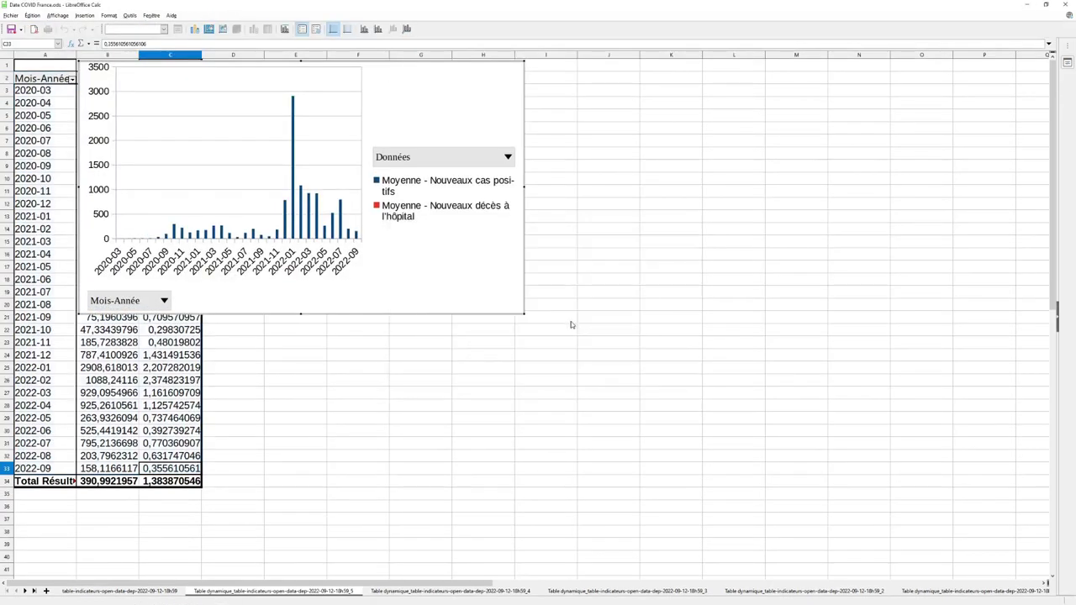
left_click_drag(527, 317, 740, 423)
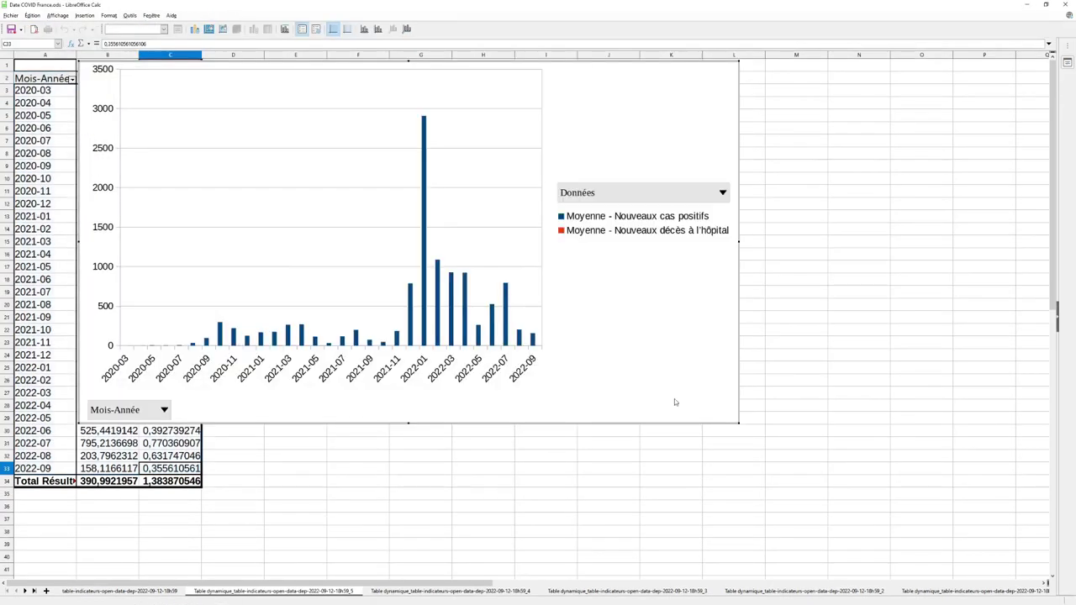
- Align the Moyenne - Nouveaux cas positifs series of the chart to the secondary Y axis
double_click(427, 285)
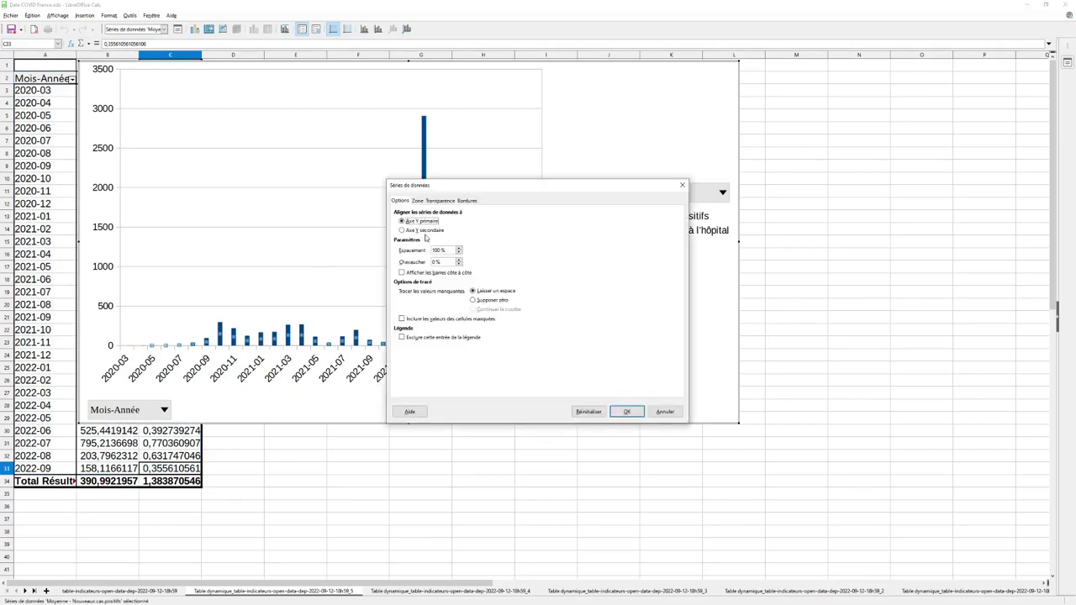
left_click(423, 230)
left_click(627, 411)
left_click(834, 330)
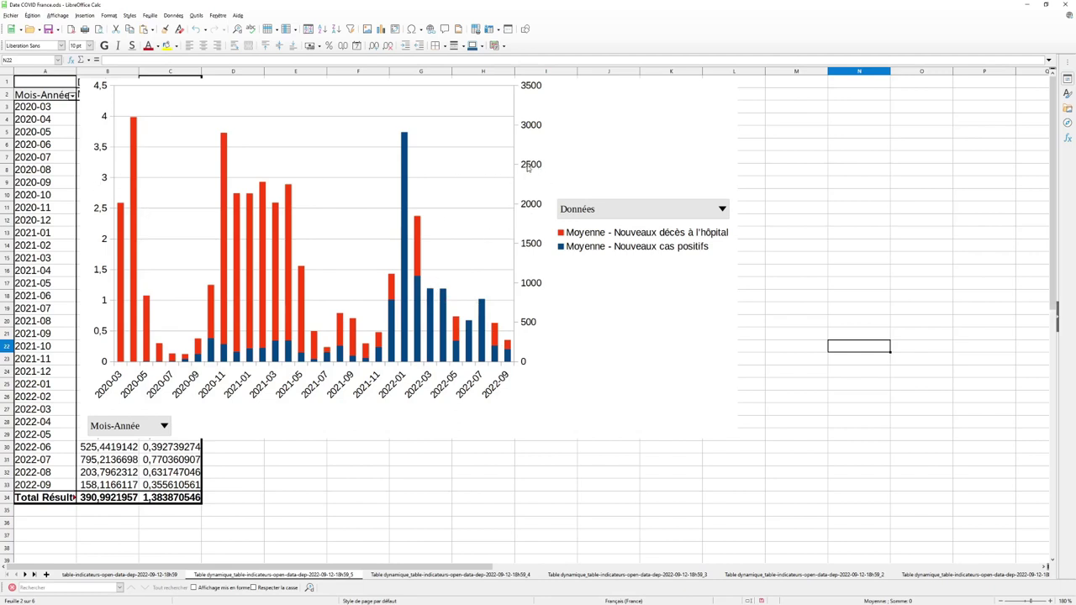
- Realign the Moyenne - Nouveaux cas positifs series of the chart to the primary Y axis
double_click(403, 224)
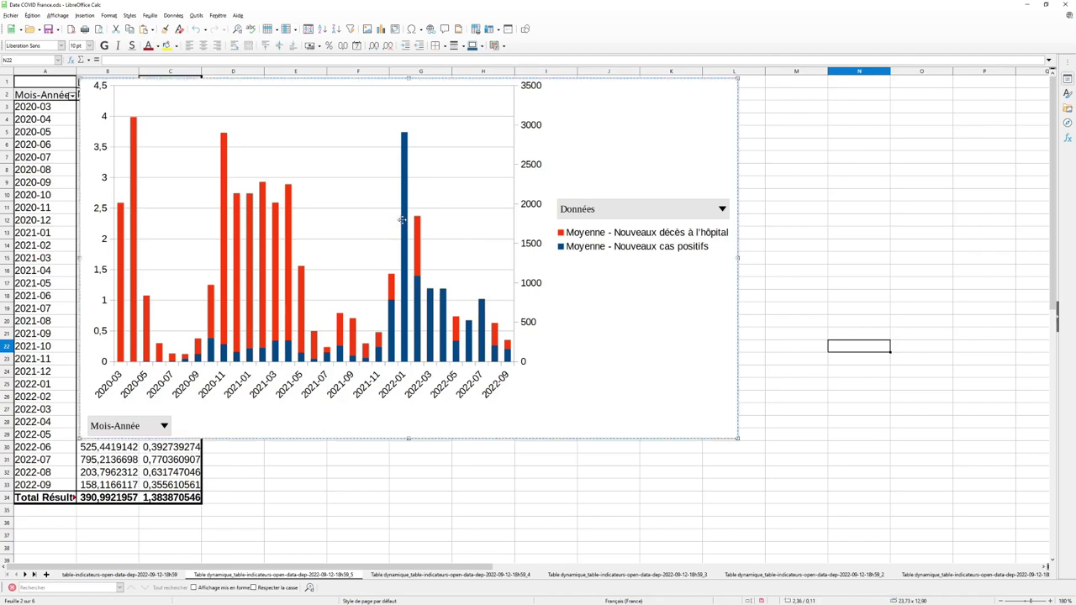
double_click(404, 224)
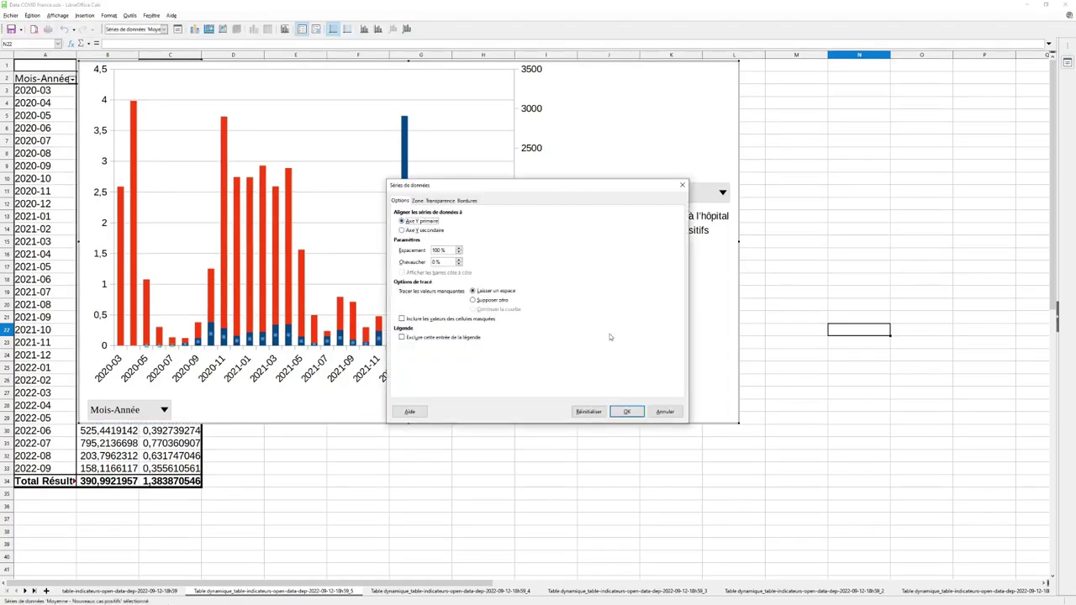
left_click(626, 411)
left_click(803, 321)
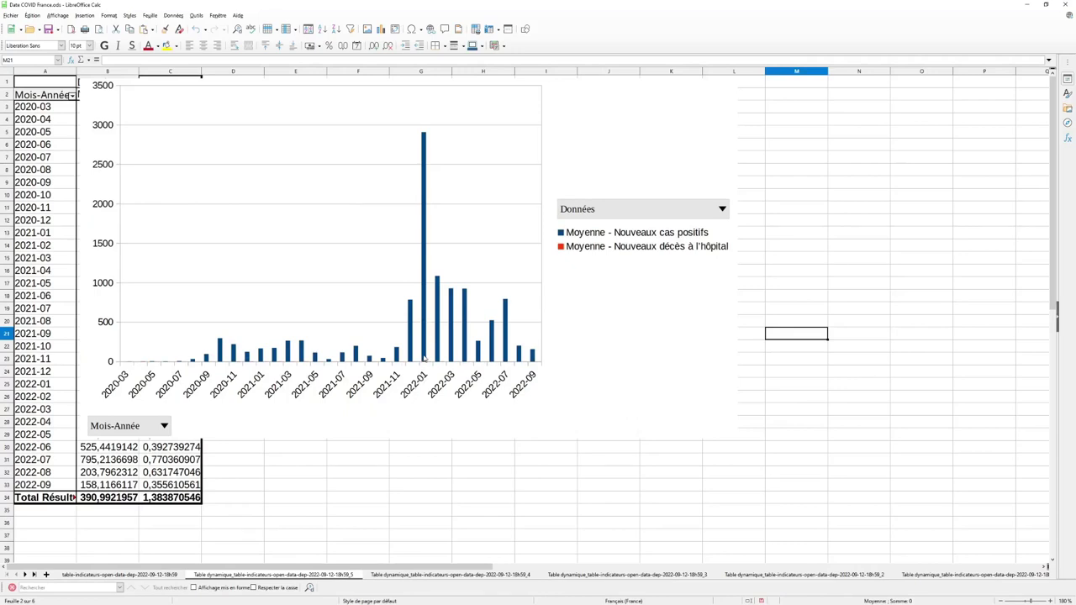
- Delete the Moyenne - Nouveaux cas positifs series from the chart
double_click(424, 254)
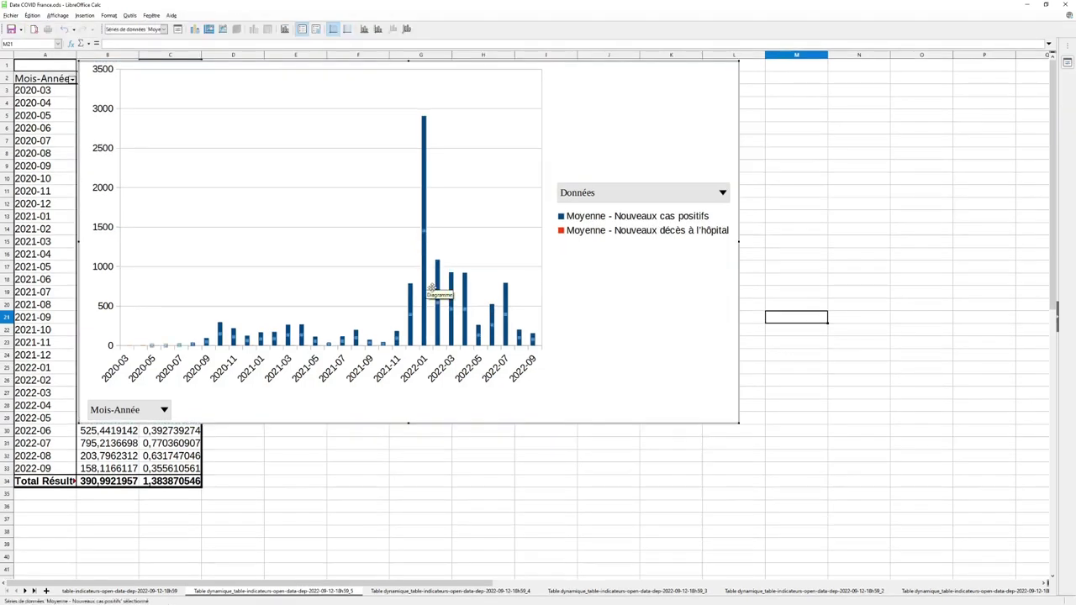
key("Delete")
left_click(785, 252)
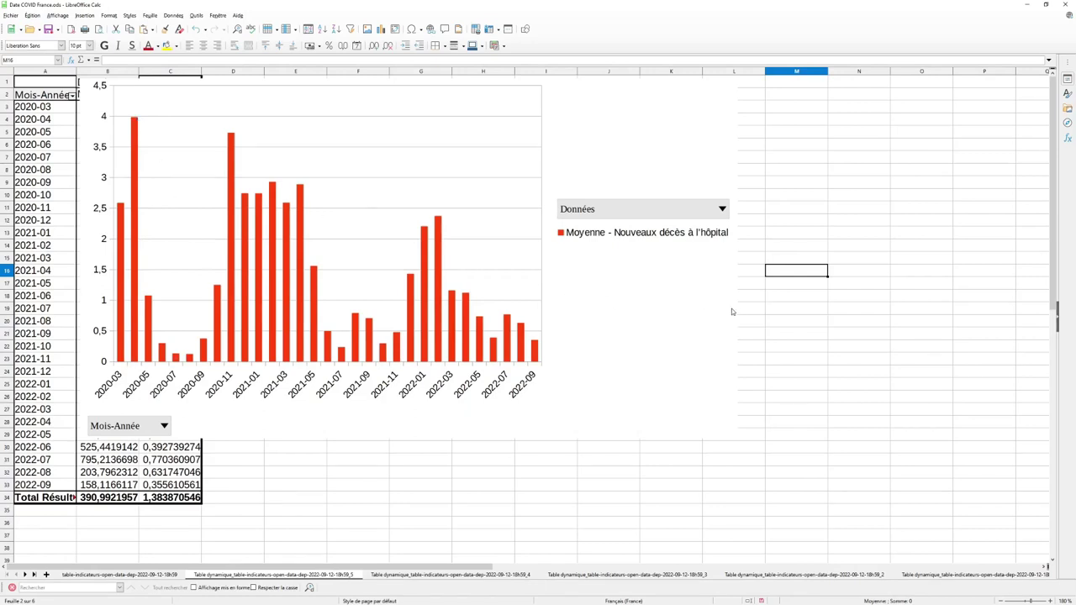
- Delete the whole chart from the pivot table sheet with the monthly averages
left_click(803, 310)
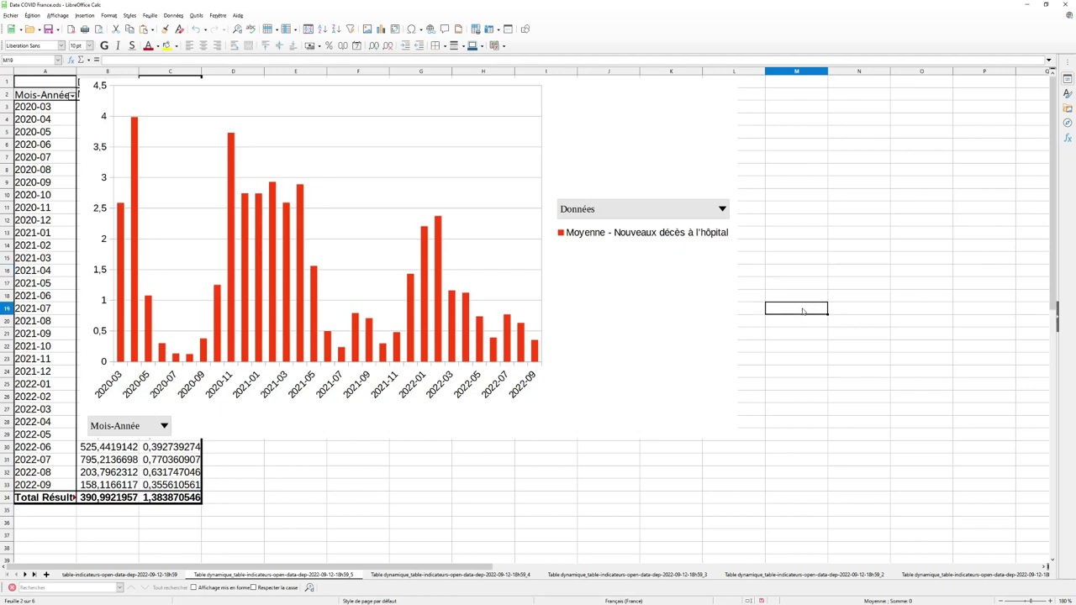
left_click(661, 337)
key("Delete")
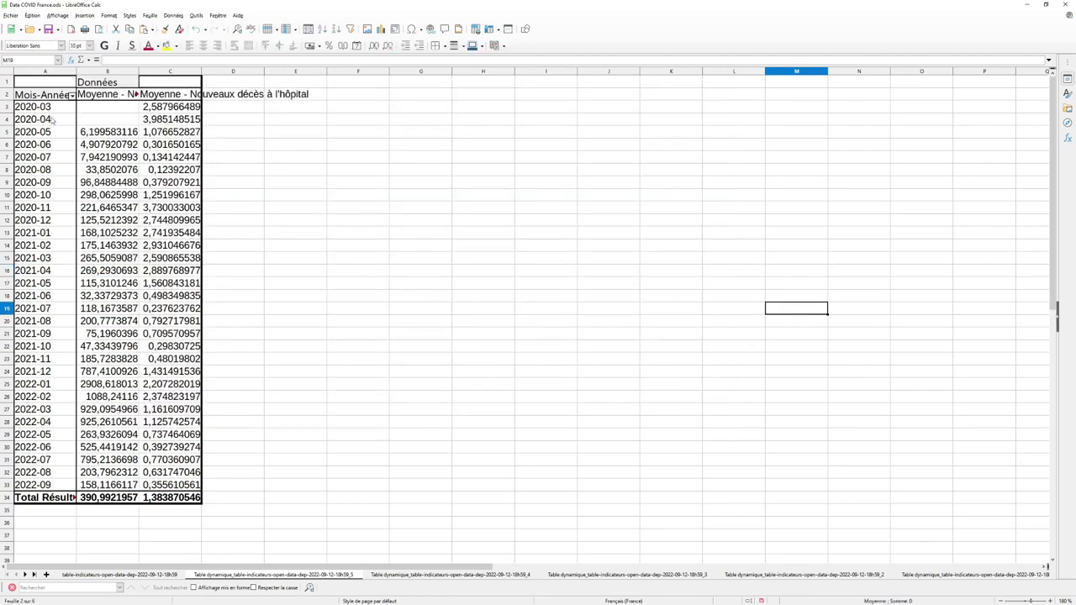
- Start a new pivot table from columns A to G of the source data sheet, using the current selection as source
left_click(103, 577)
left_click(652, 210)
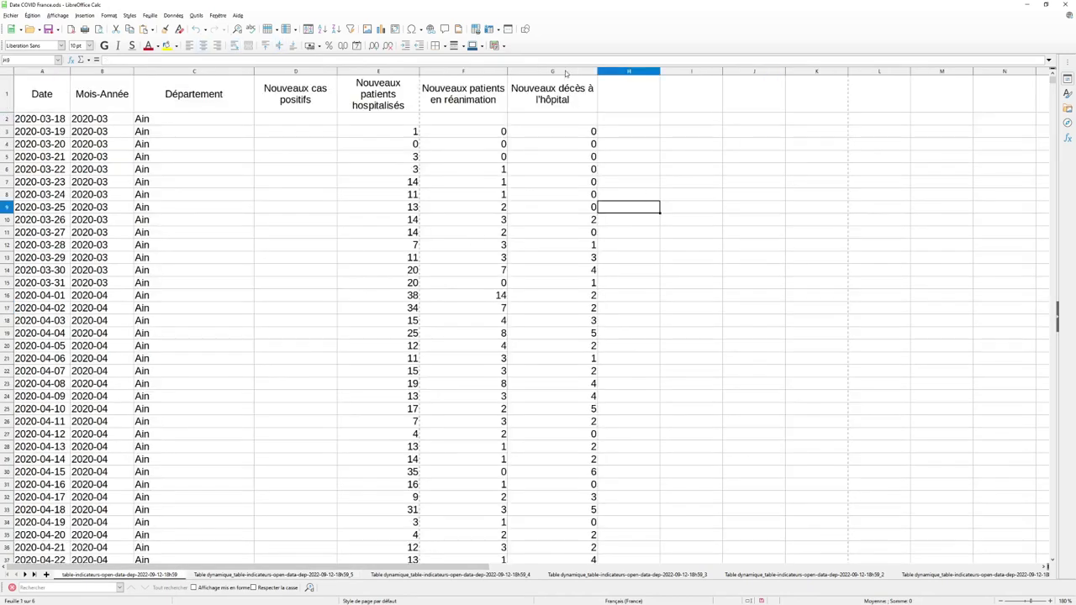
left_click_drag(566, 71, 42, 72)
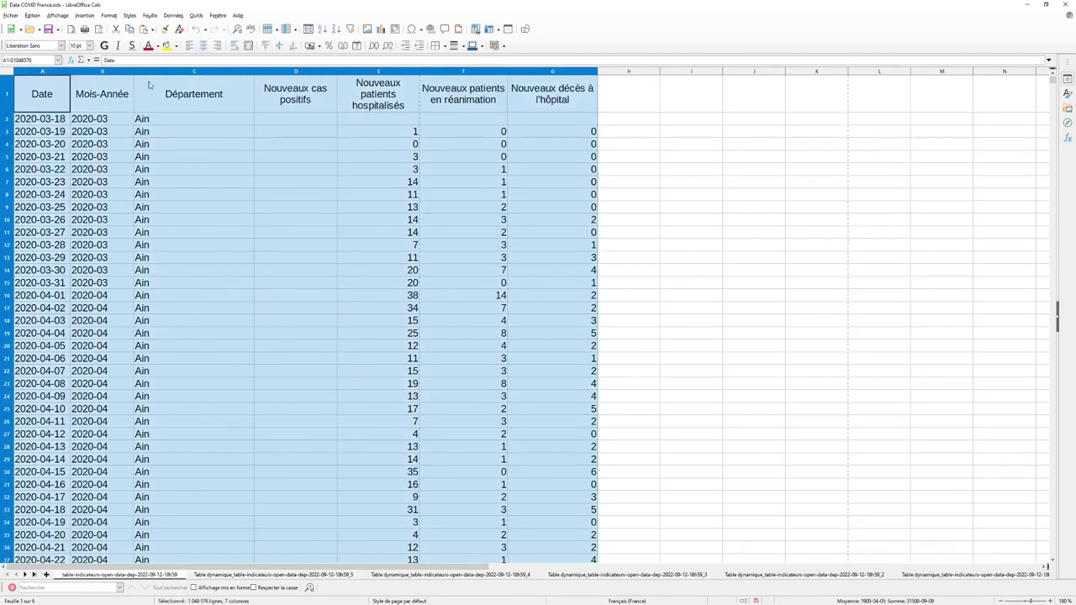
left_click(84, 15)
left_click(101, 47)
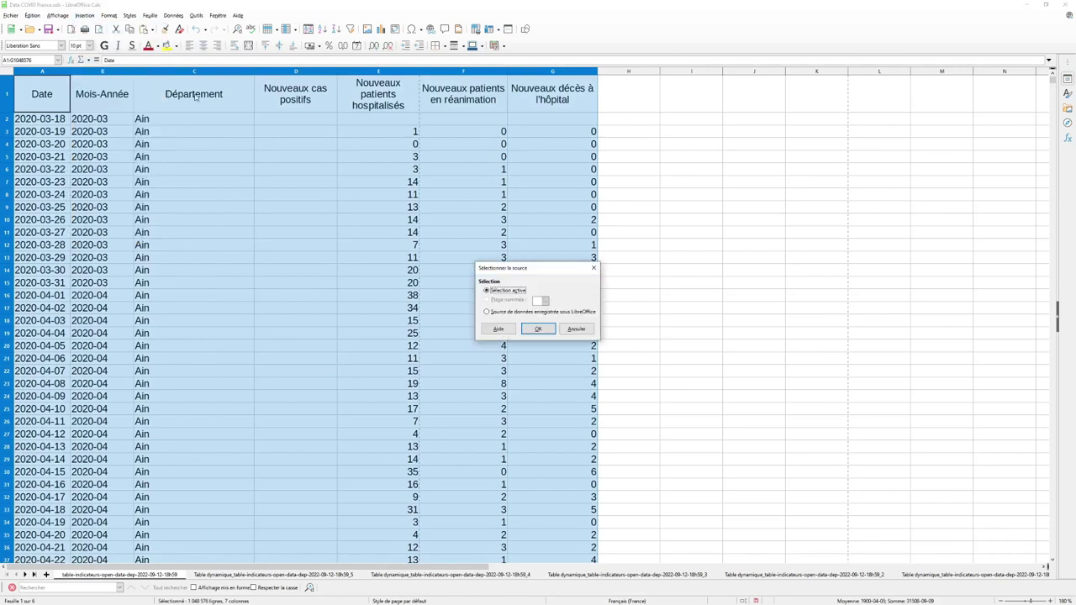
left_click(538, 329)
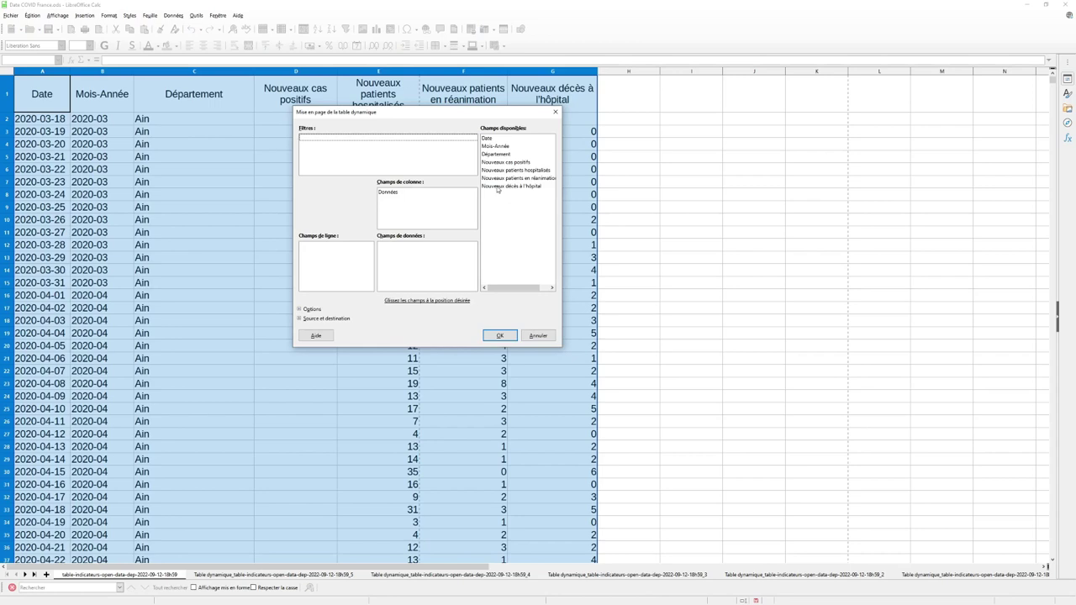
- Create the pivot table with Mois-Année as row field and the Max of Nouveaux cas positifs as data field
left_click_drag(492, 146, 336, 253)
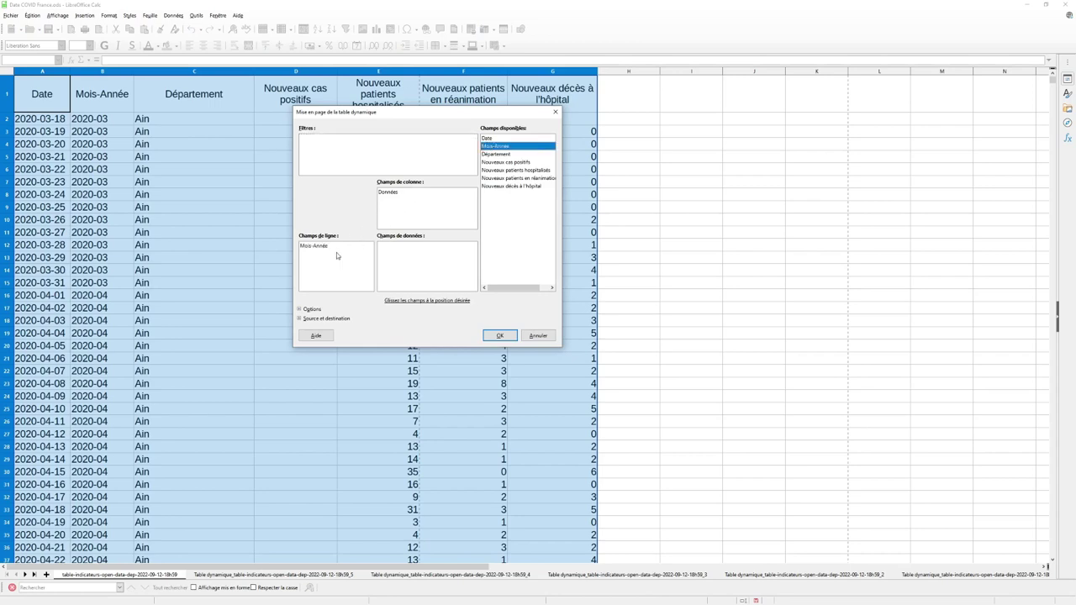
left_click_drag(490, 164, 412, 252)
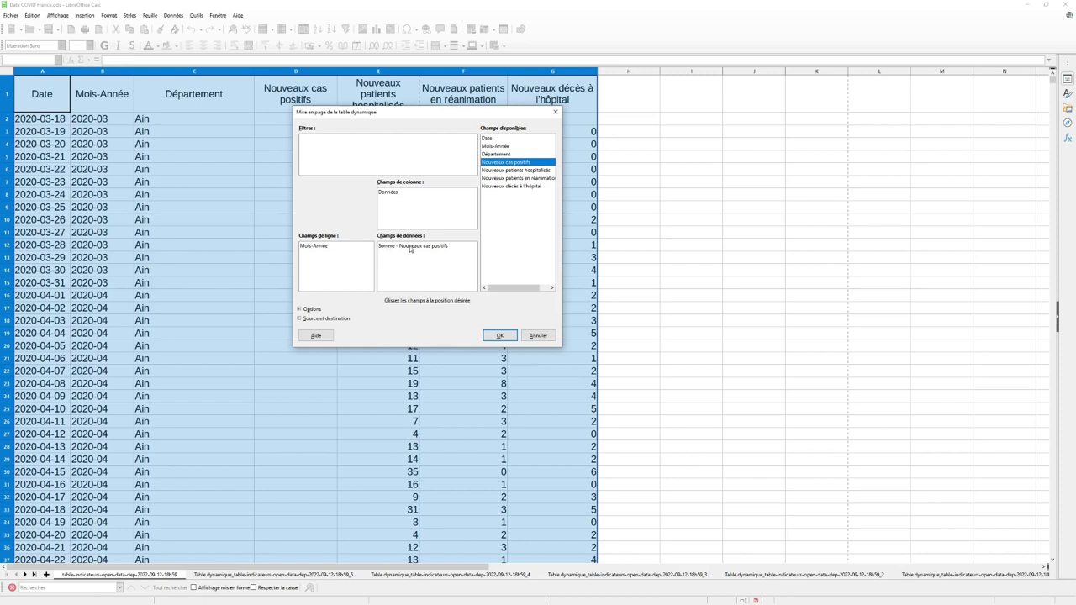
double_click(411, 249)
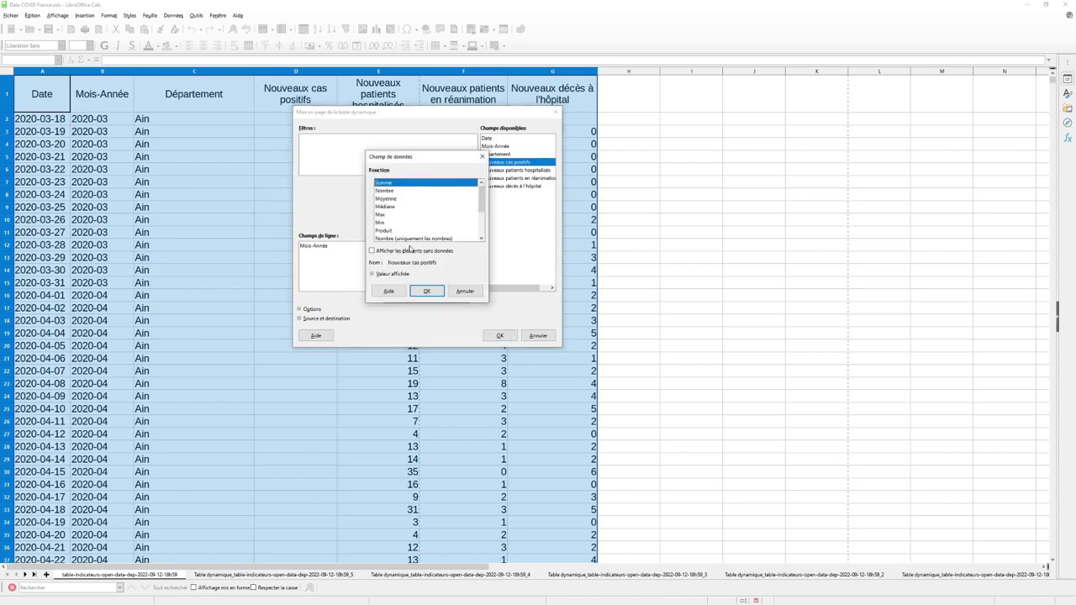
double_click(387, 220)
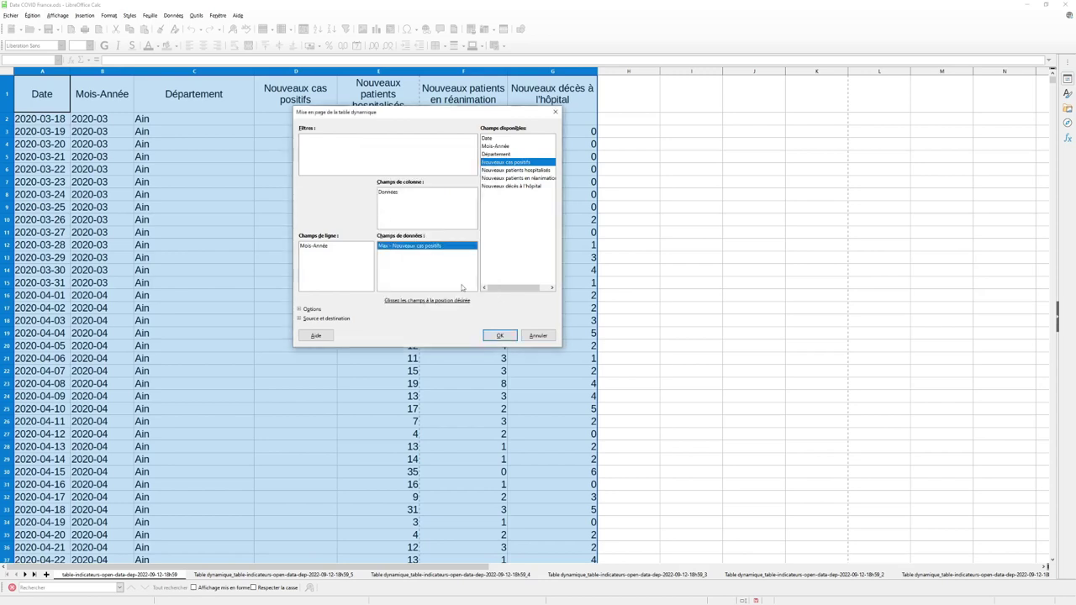
left_click(500, 335)
left_click(484, 283)
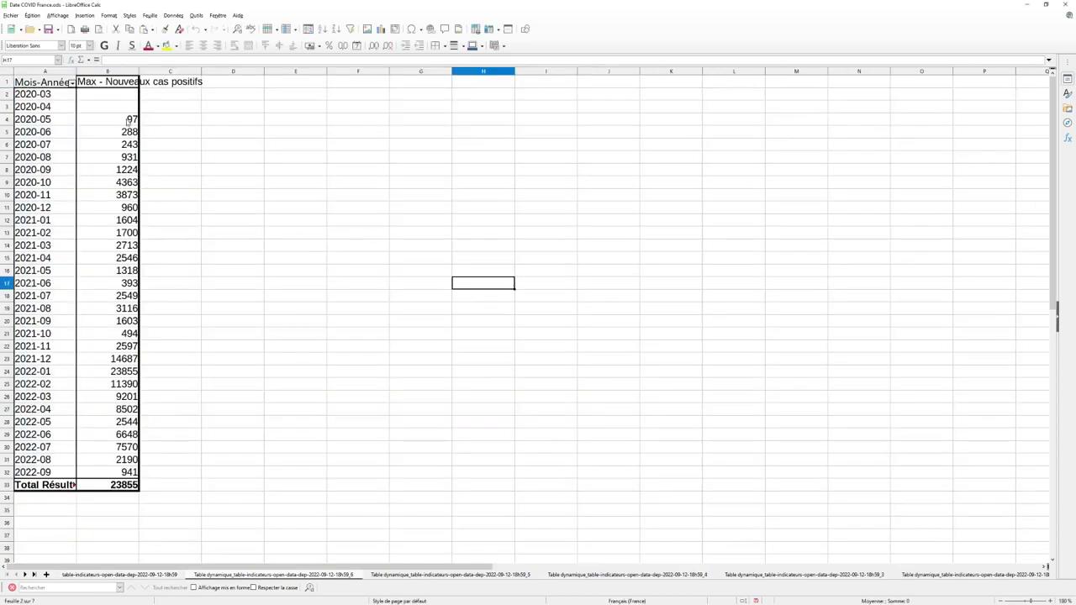
- Examine the maximum new positive cases for the months 2020-05 and 2021-12 in the new pivot table
left_click(67, 122)
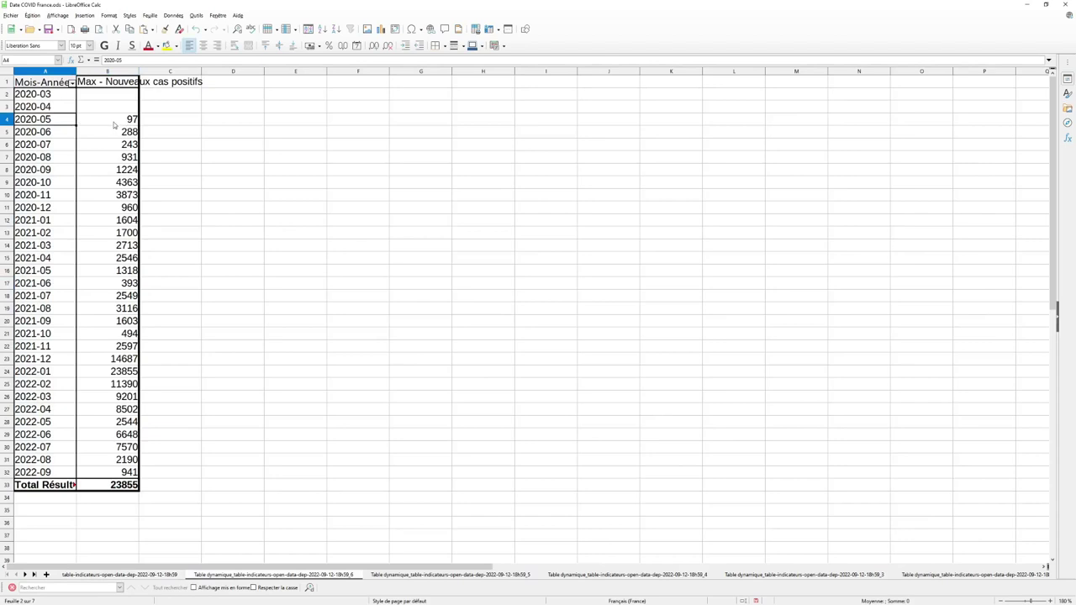
left_click(112, 124)
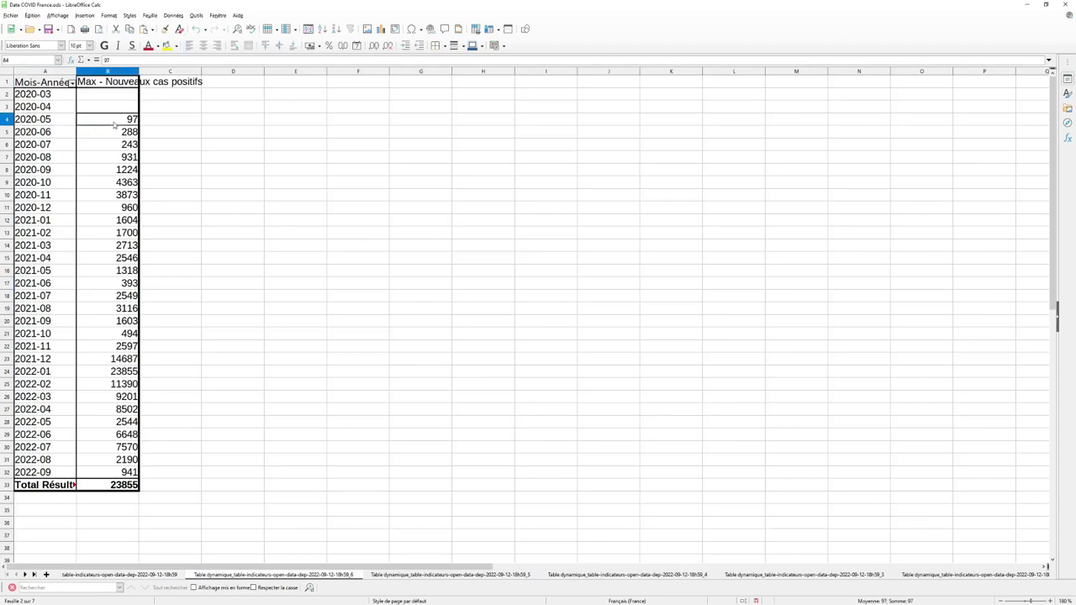
left_click(249, 185)
left_click(42, 367)
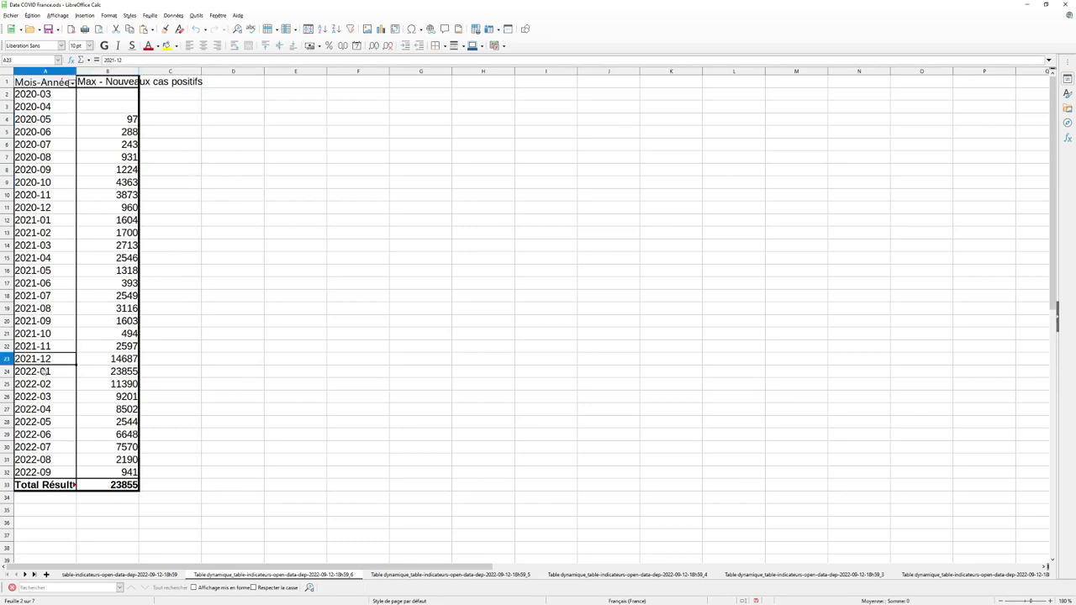
left_click(111, 363)
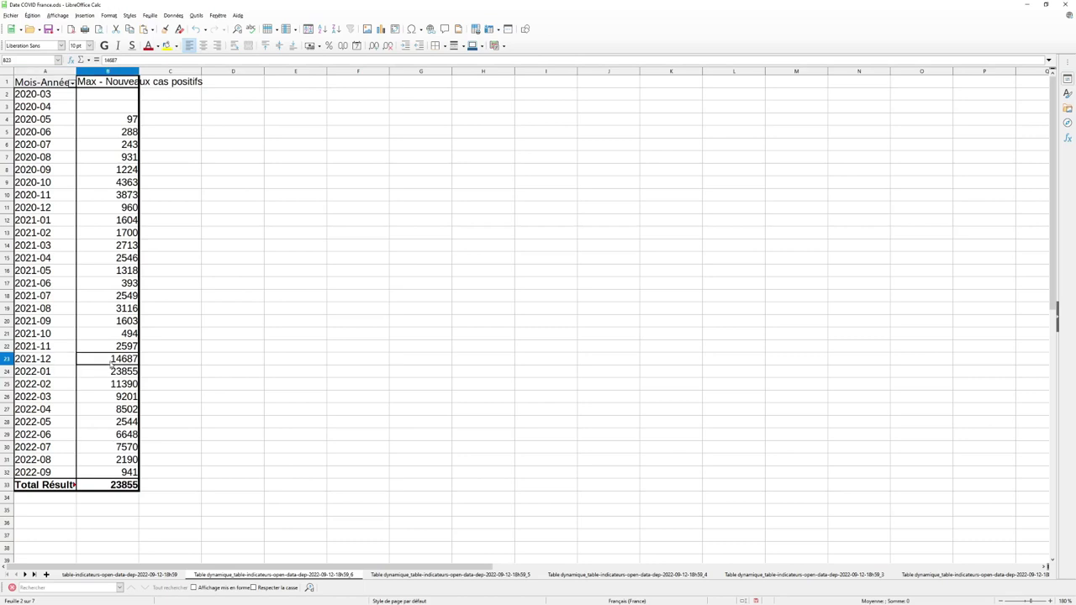
left_click(172, 347)
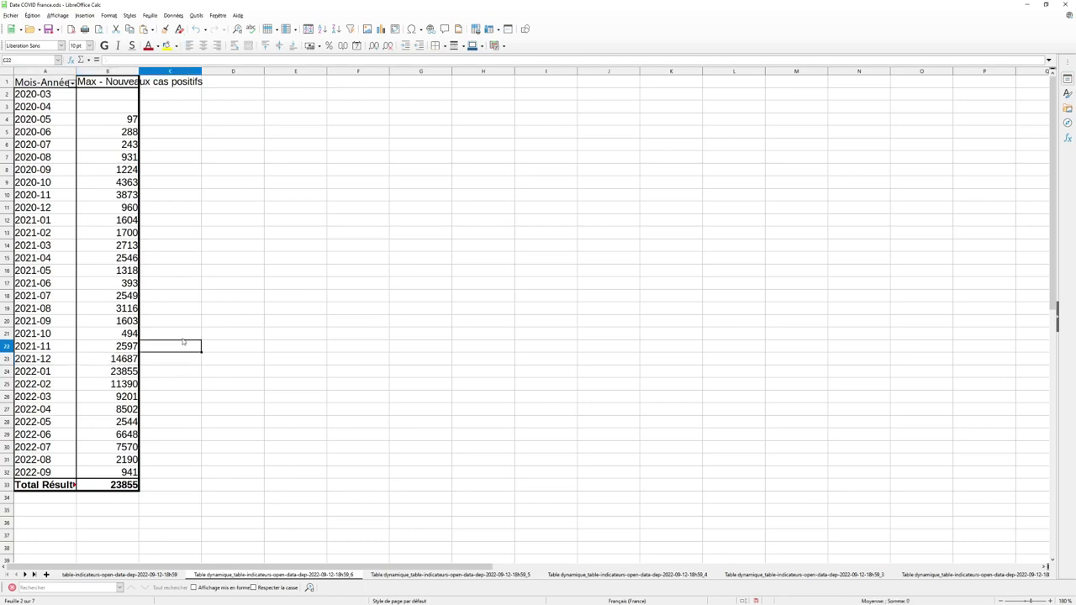
left_click(61, 363)
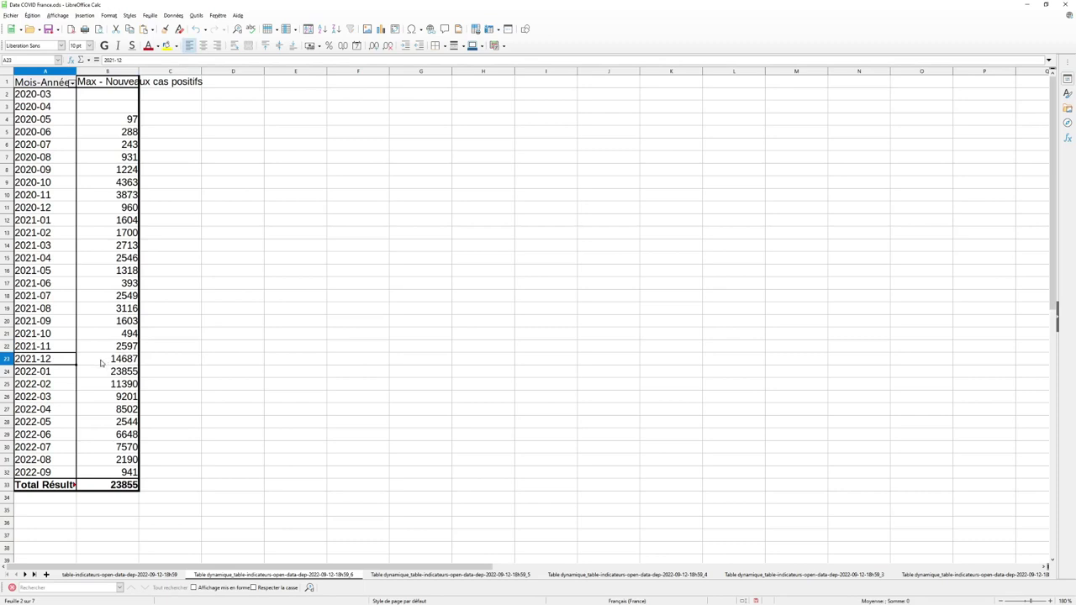
left_click(245, 370)
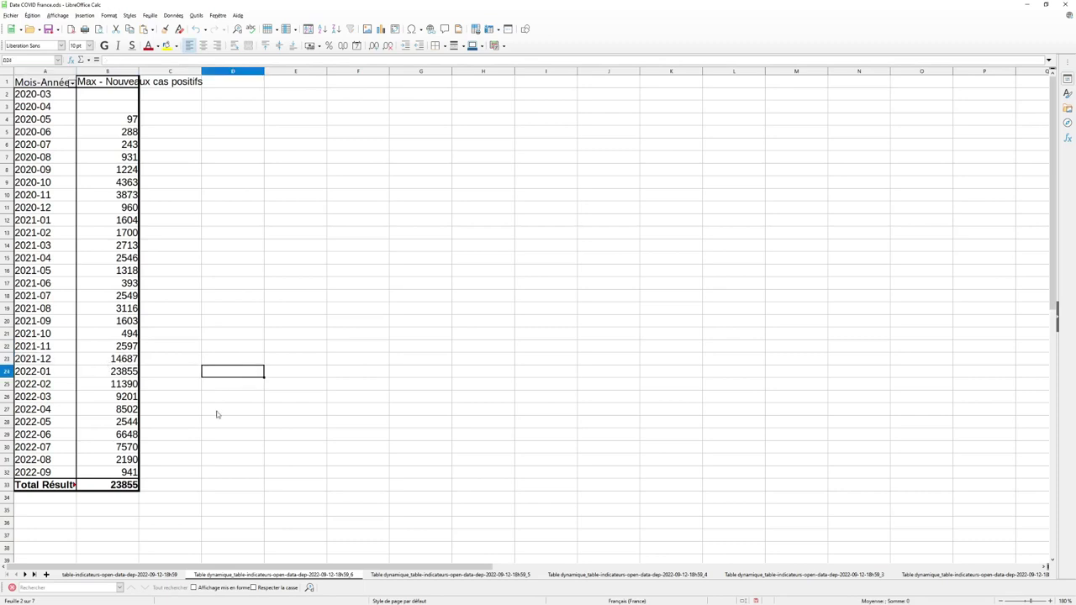
- Add an AutoFilter to columns A to G of the source data sheet
left_click(157, 577)
left_click(314, 234)
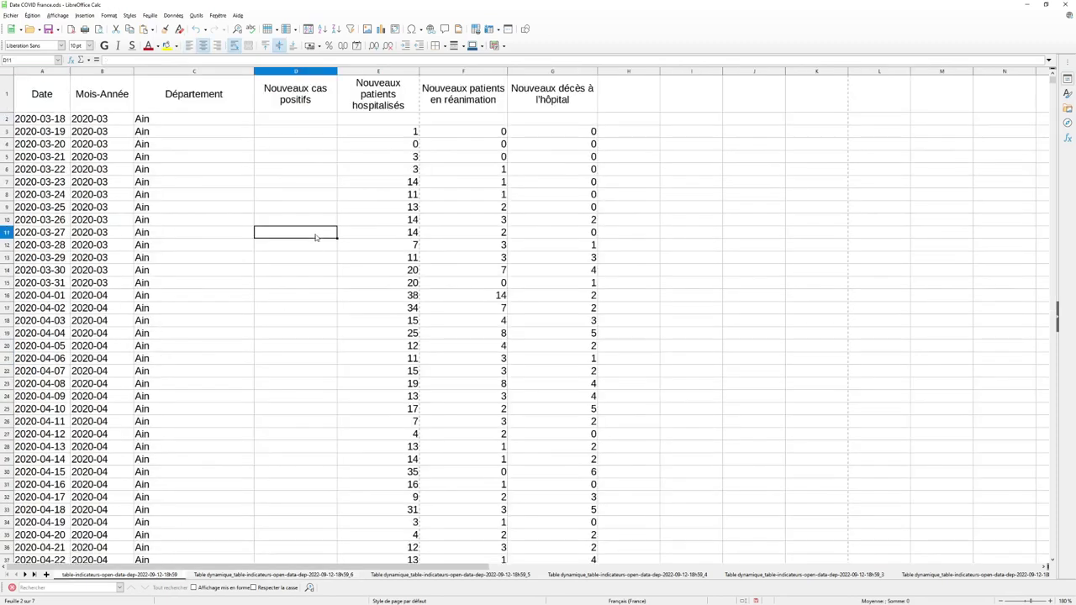
left_click_drag(551, 73, 59, 71)
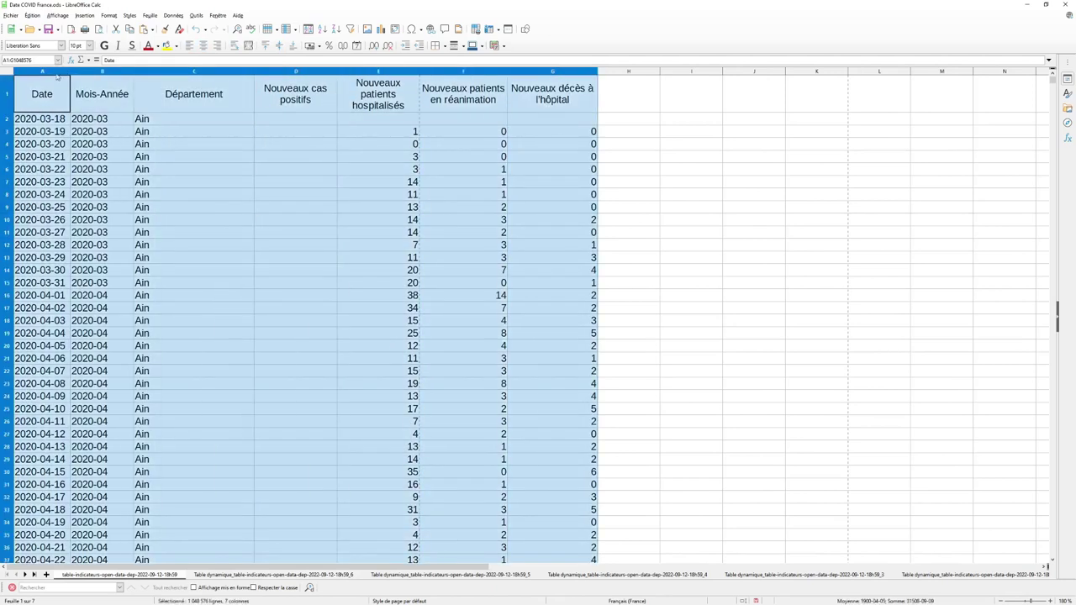
left_click(351, 29)
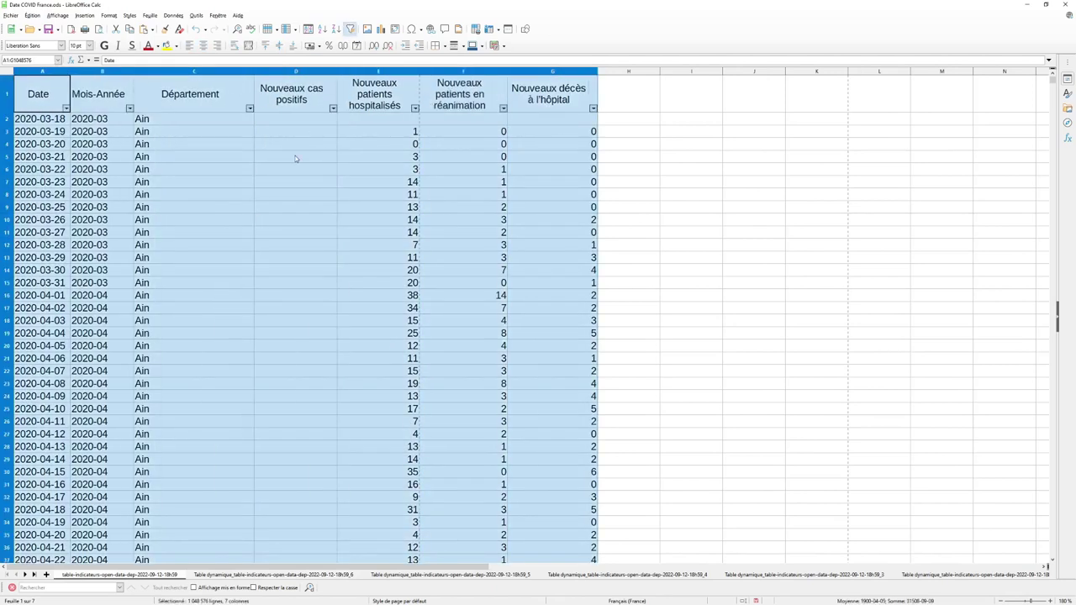
left_click(296, 158)
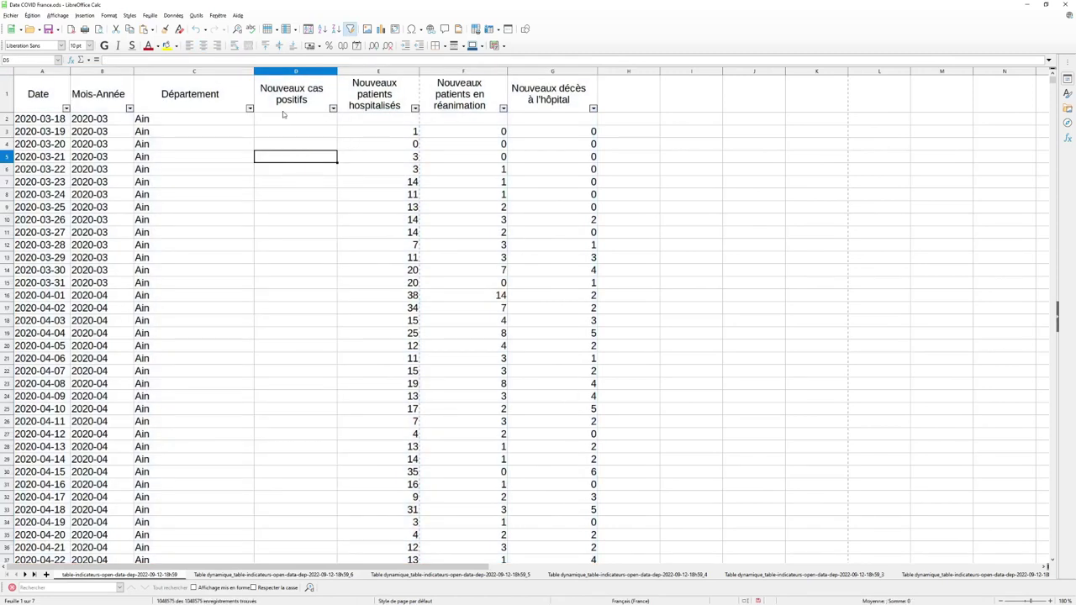
- Sort the source data by Nouveaux cas positifs in descending order and check the first row's case count, department and date
left_click(333, 110)
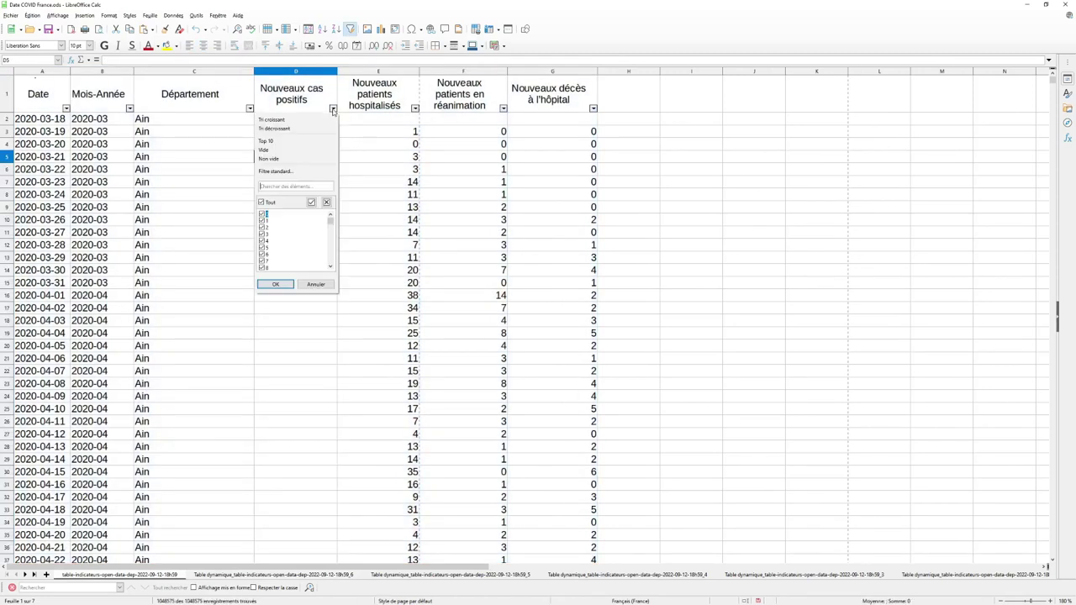
left_click(296, 125)
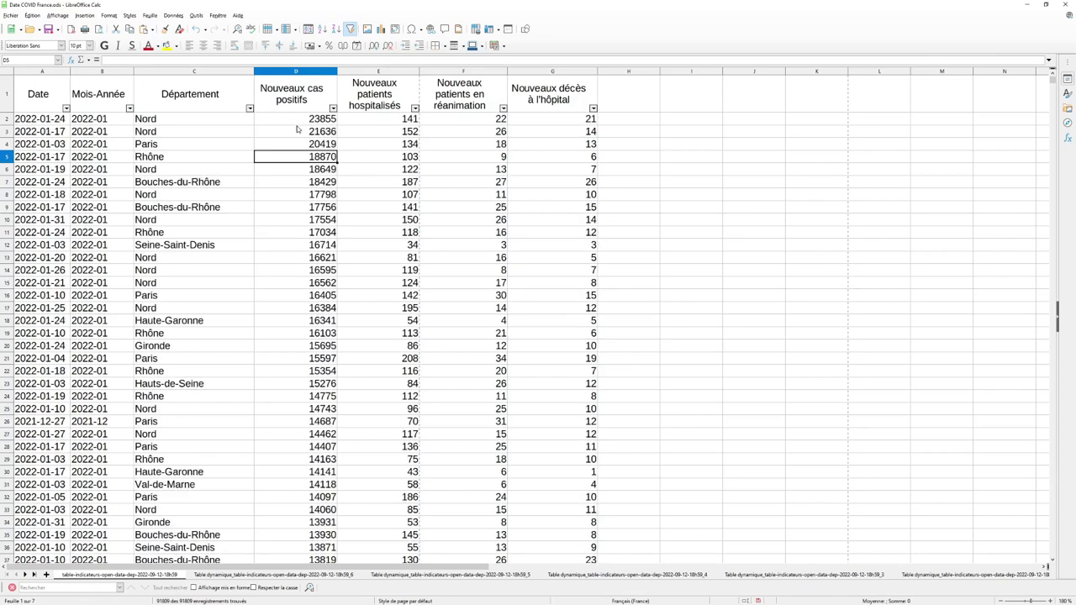
key("Up")
left_click(310, 123)
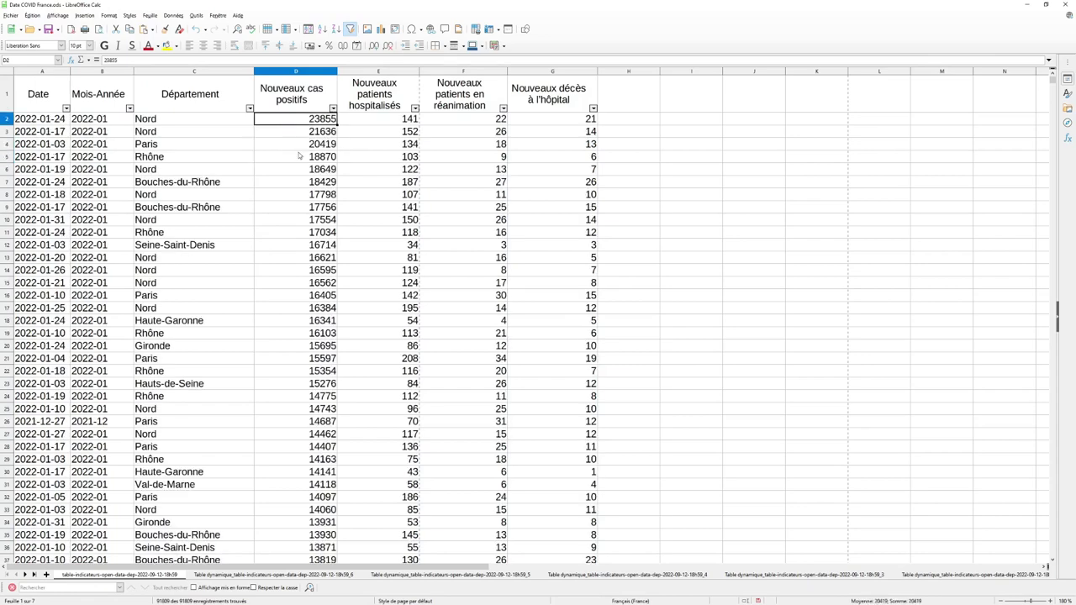
left_click(188, 123)
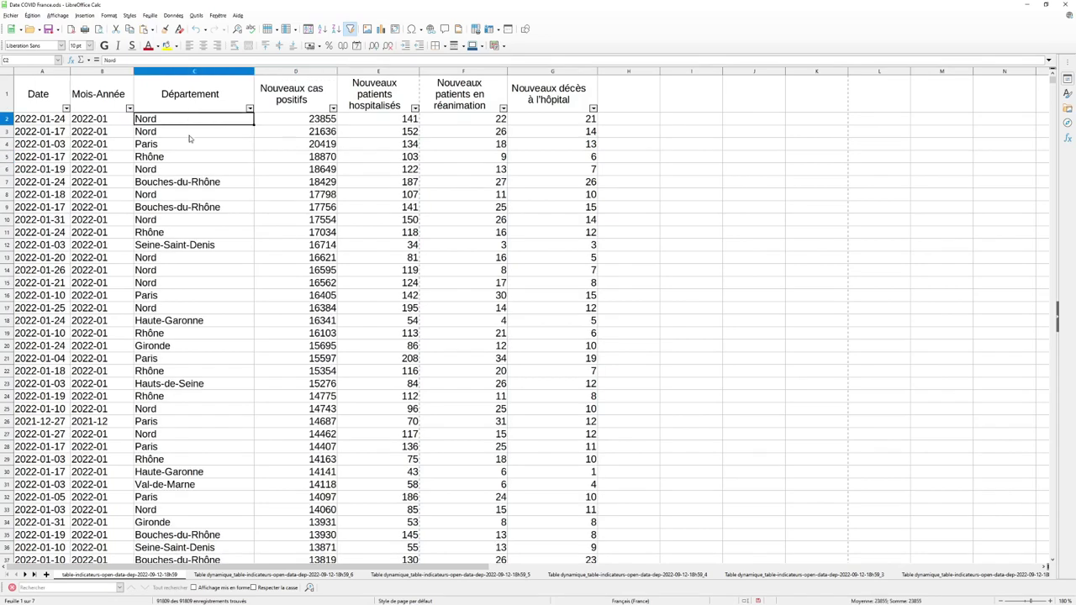
left_click(67, 122)
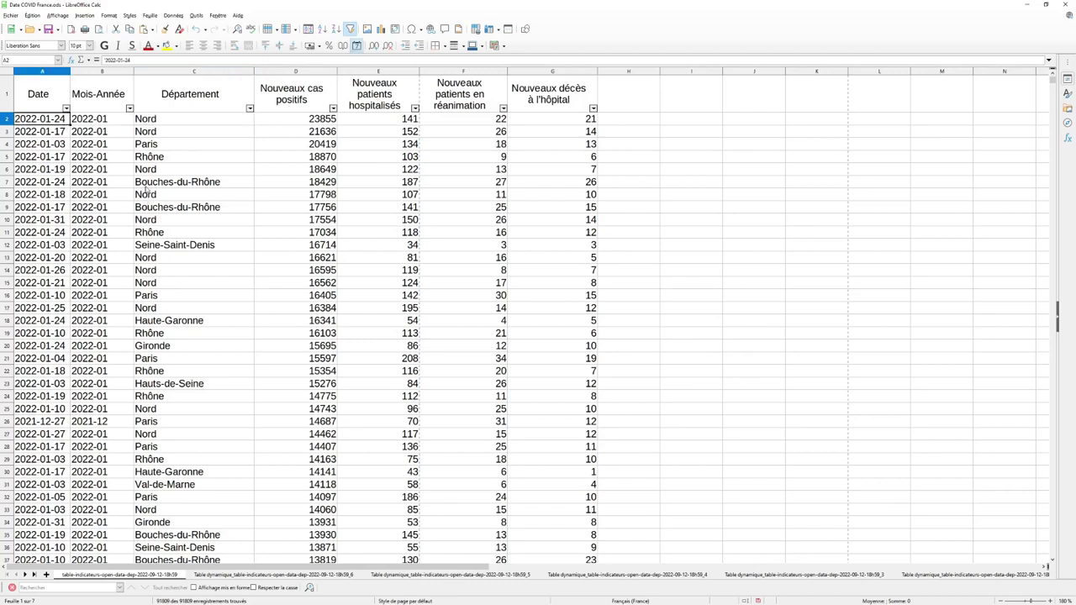
left_click(156, 123)
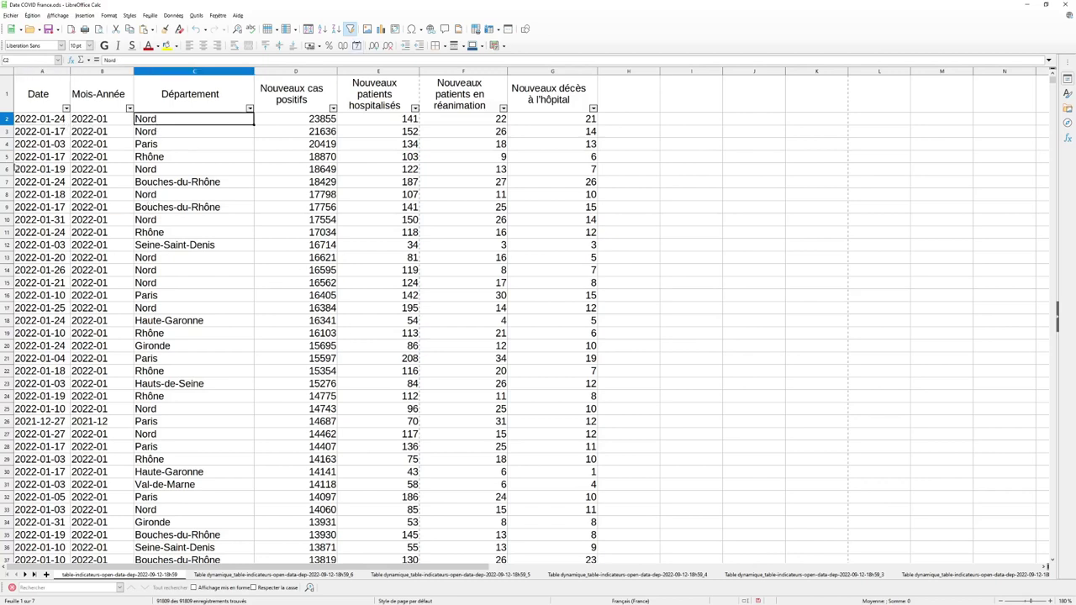
- Start another pivot table from columns A to G of the sorted source data, using the current selection as source
left_click(711, 146)
left_click_drag(581, 72, 38, 72)
left_click(85, 15)
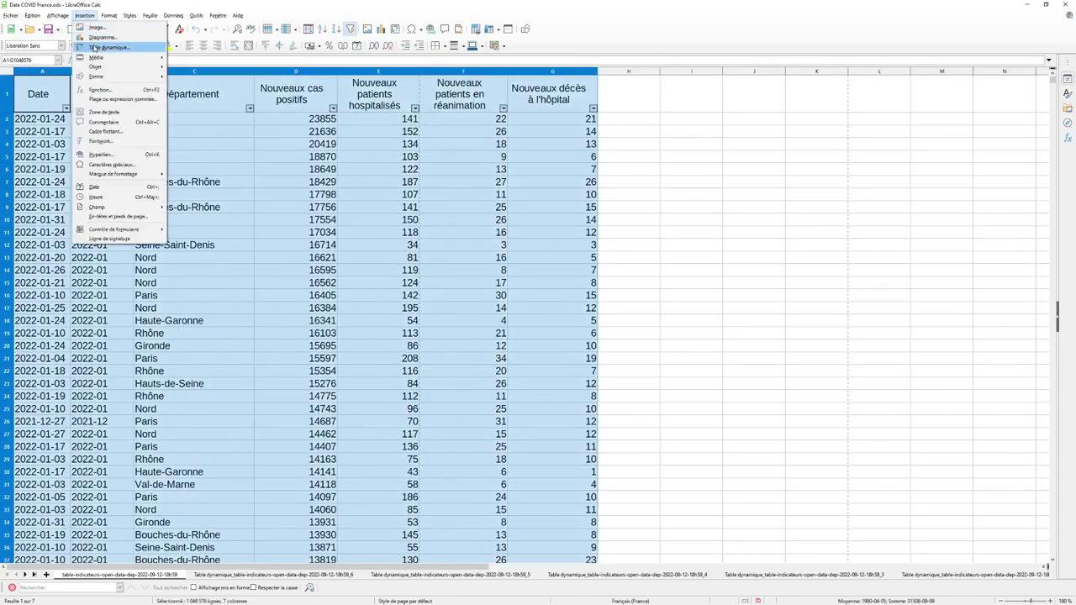
left_click(94, 47)
left_click(538, 329)
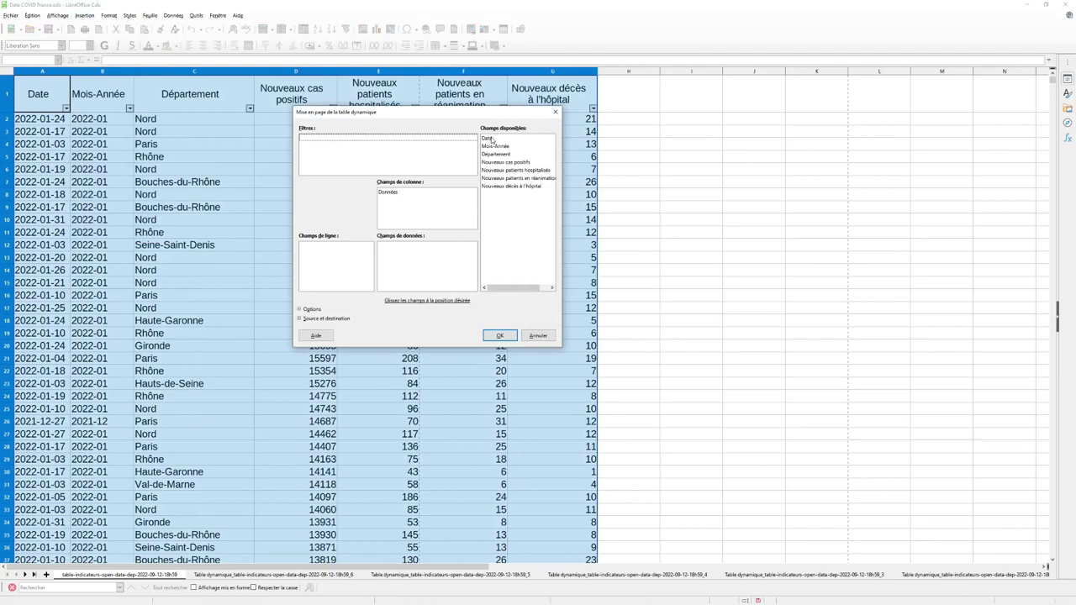
- Create the pivot table with Date as row field and the sum of Nouveaux cas positifs as data field
left_click(492, 140)
left_click_drag(492, 139, 323, 256)
left_click_drag(505, 165, 418, 255)
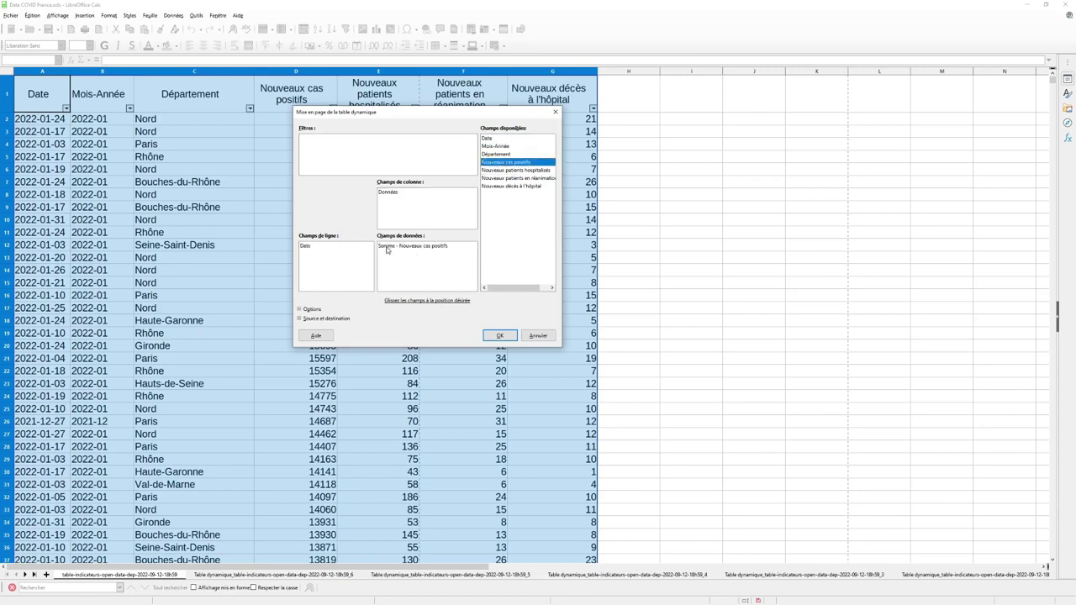
left_click(499, 336)
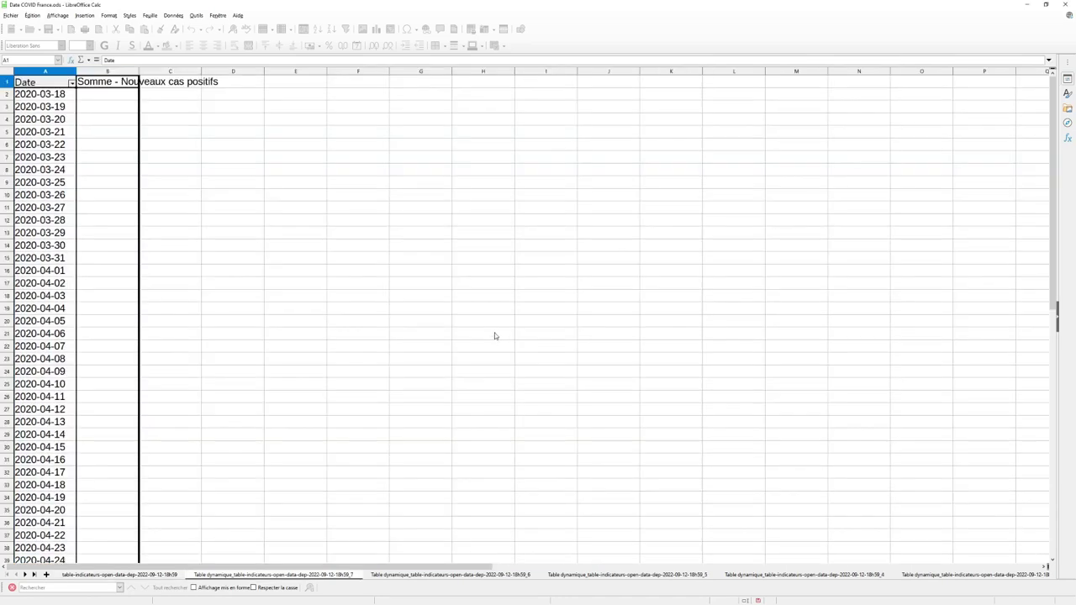
- Copy pivot table columns A and B and paste them at G1 on the same sheet
left_click(414, 242)
left_click_drag(116, 72, 54, 72)
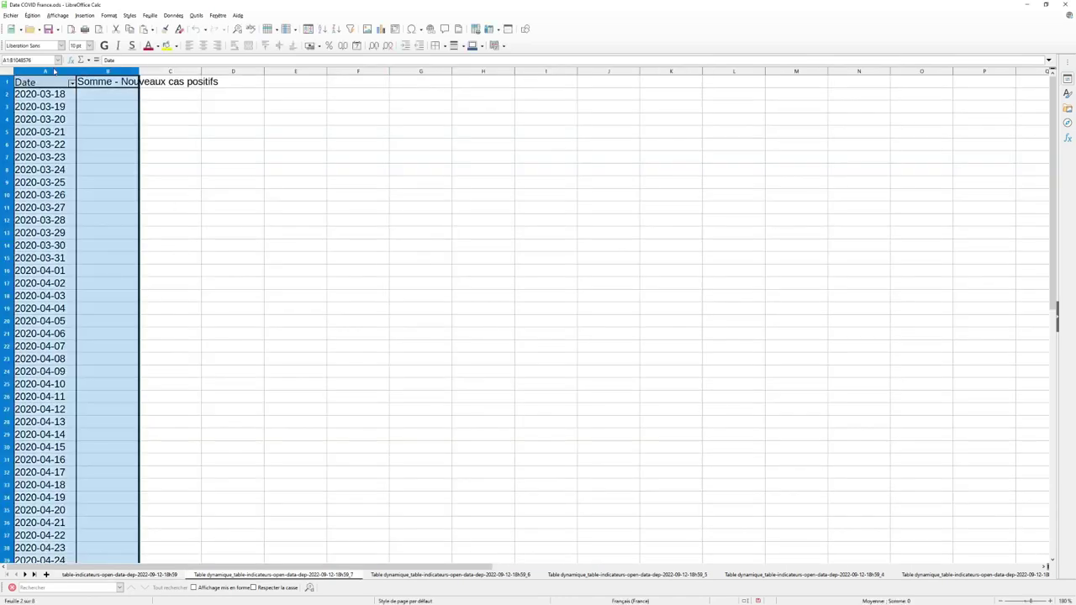
right_click(111, 140)
left_click(115, 144)
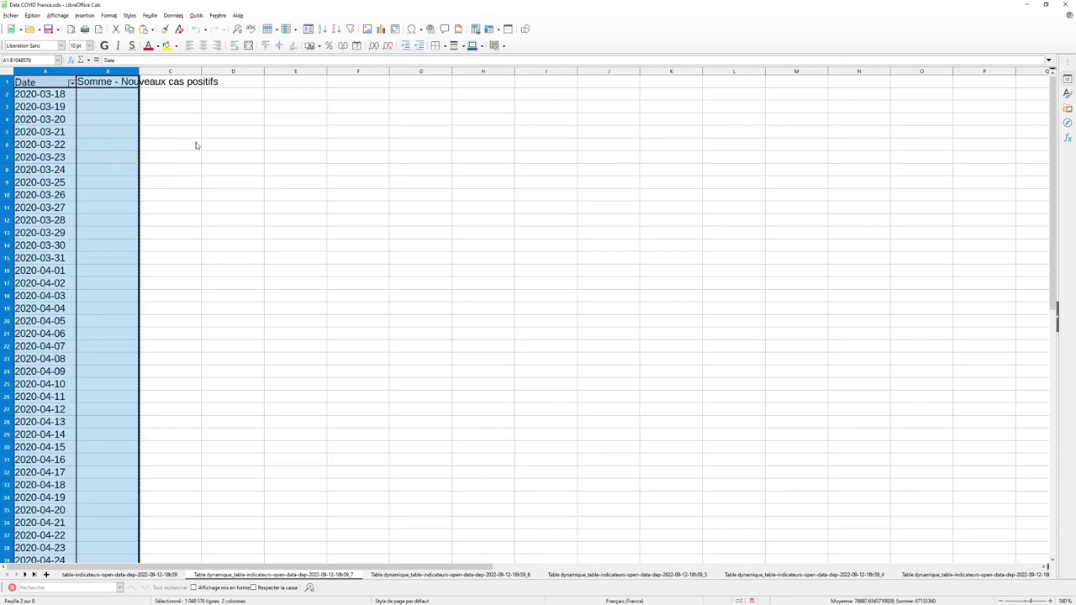
right_click(415, 84)
left_click(424, 113)
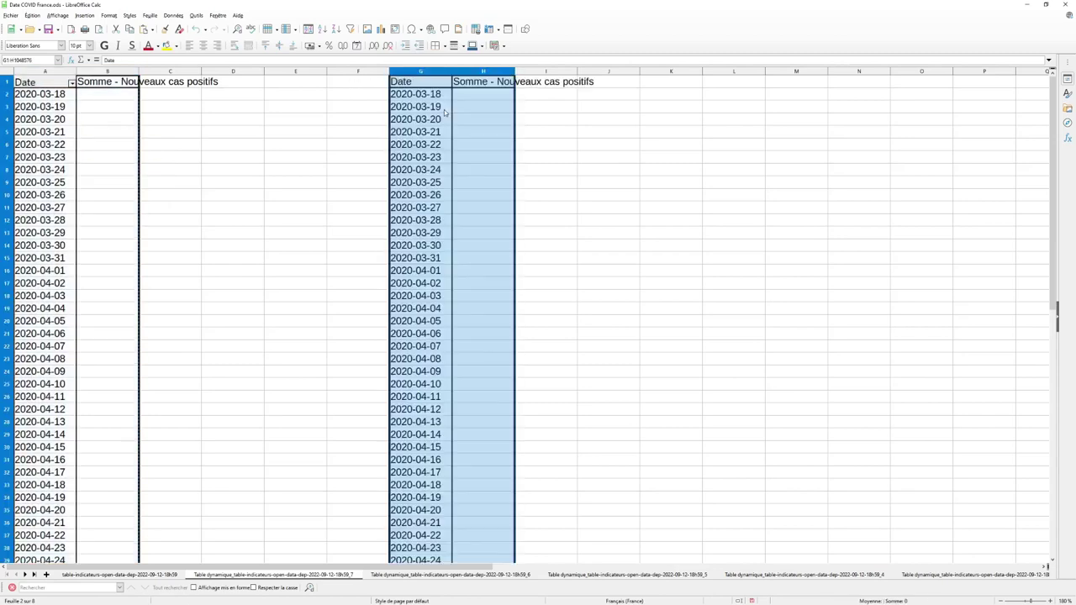
- Add an AutoFilter to the copied columns G and H and sort by the sum of Nouveaux cas positifs in descending order to check the peak day
left_click(350, 29)
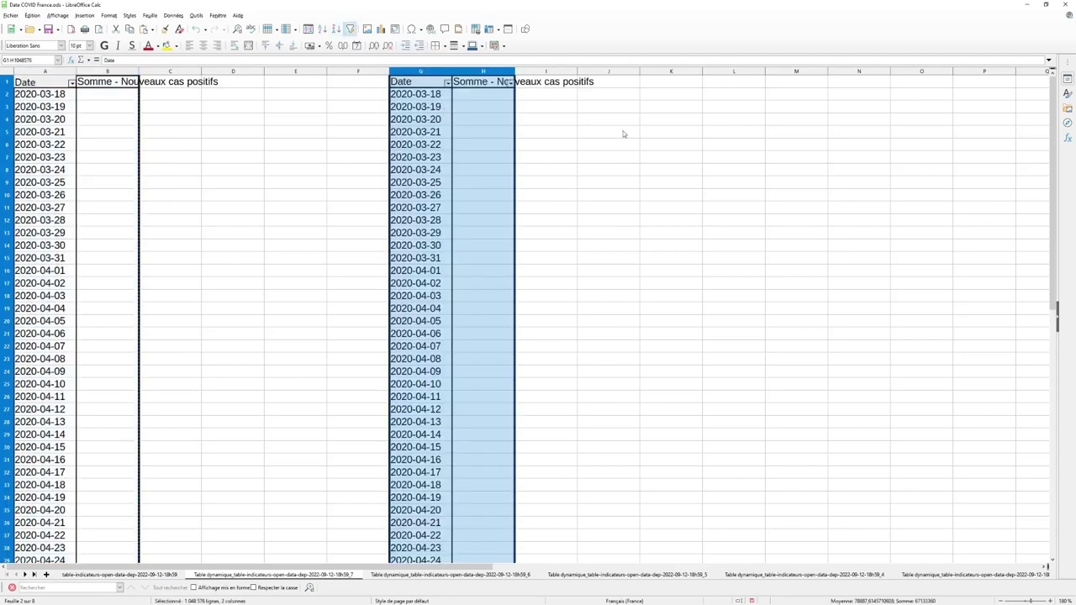
left_click(622, 132)
left_click(509, 83)
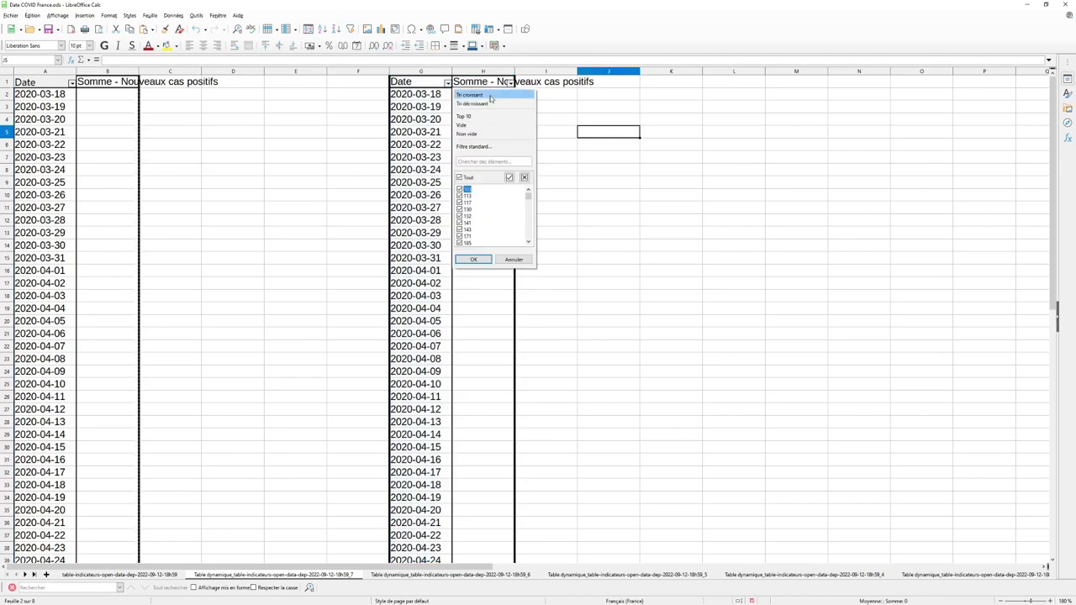
left_click(485, 104)
left_click(569, 119)
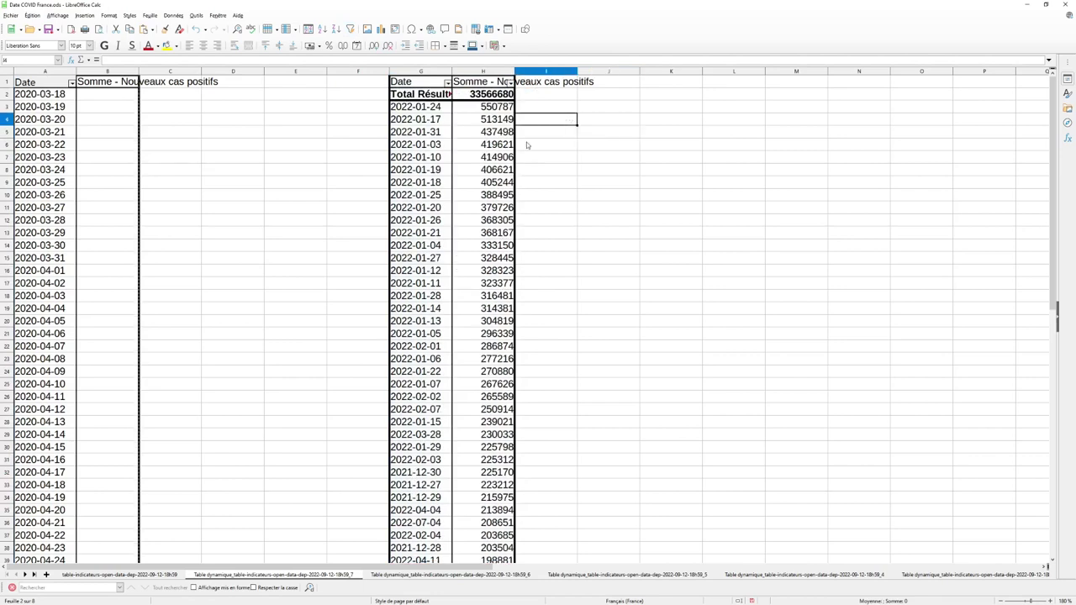
left_click(420, 107)
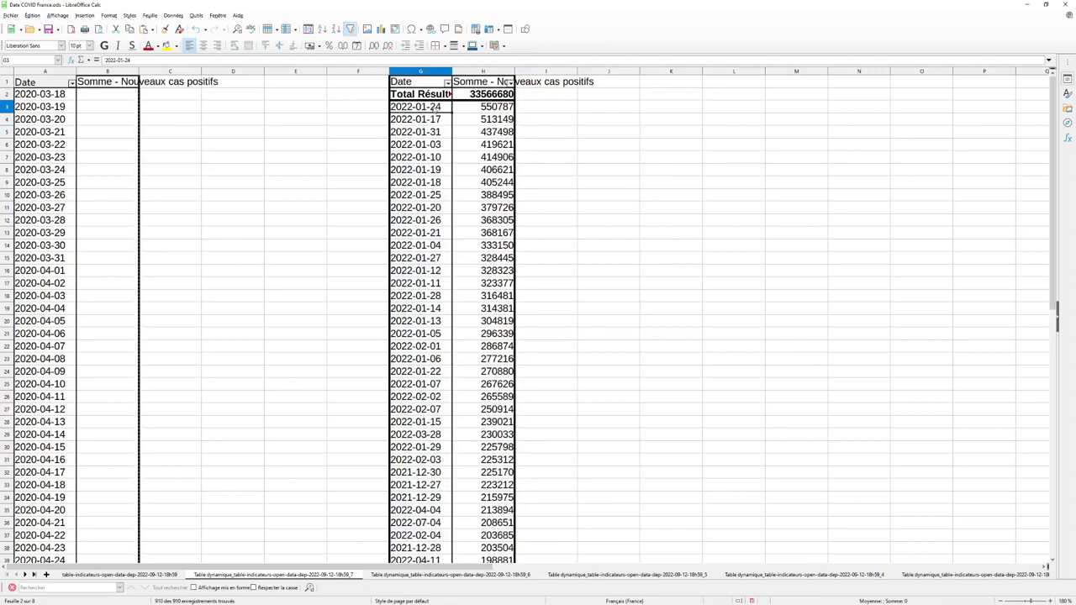
left_click(482, 108)
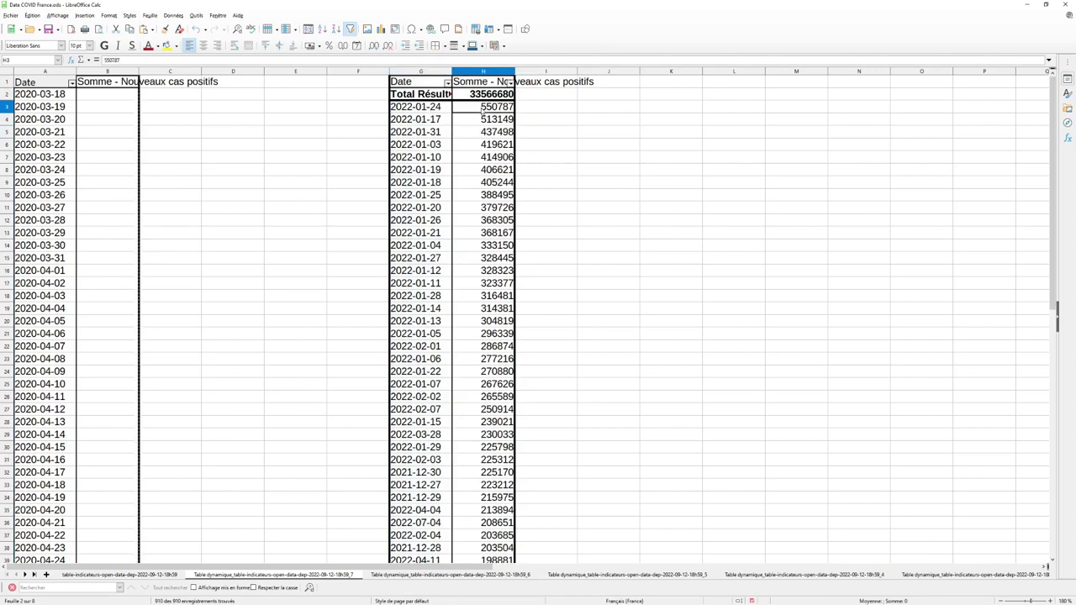
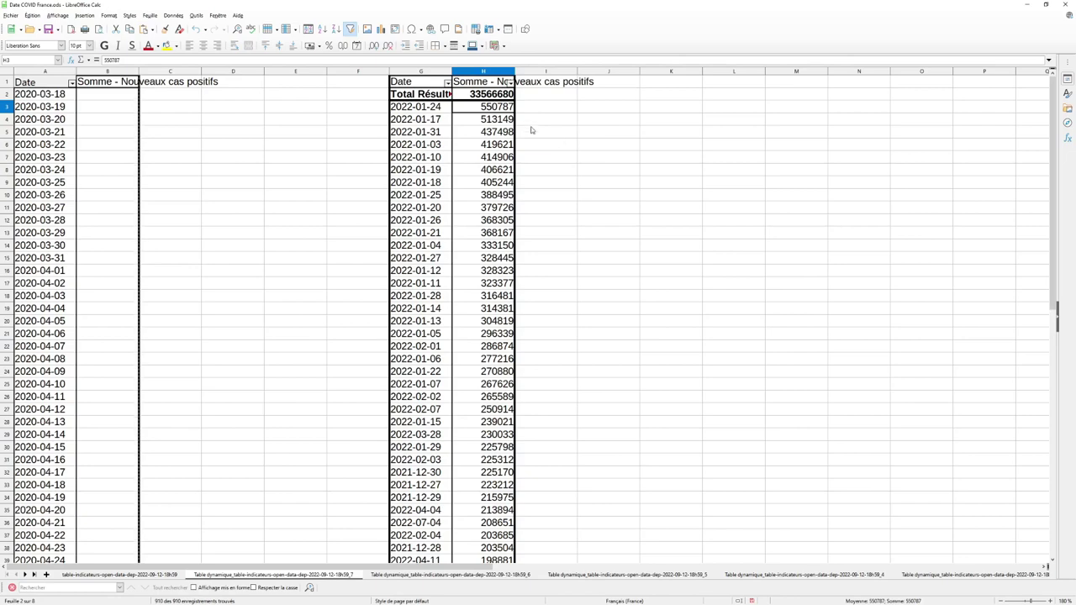
- Start another pivot table from columns A to G of the source data sheet, using the current selection as source
left_click(145, 575)
left_click(629, 150)
left_click(546, 71)
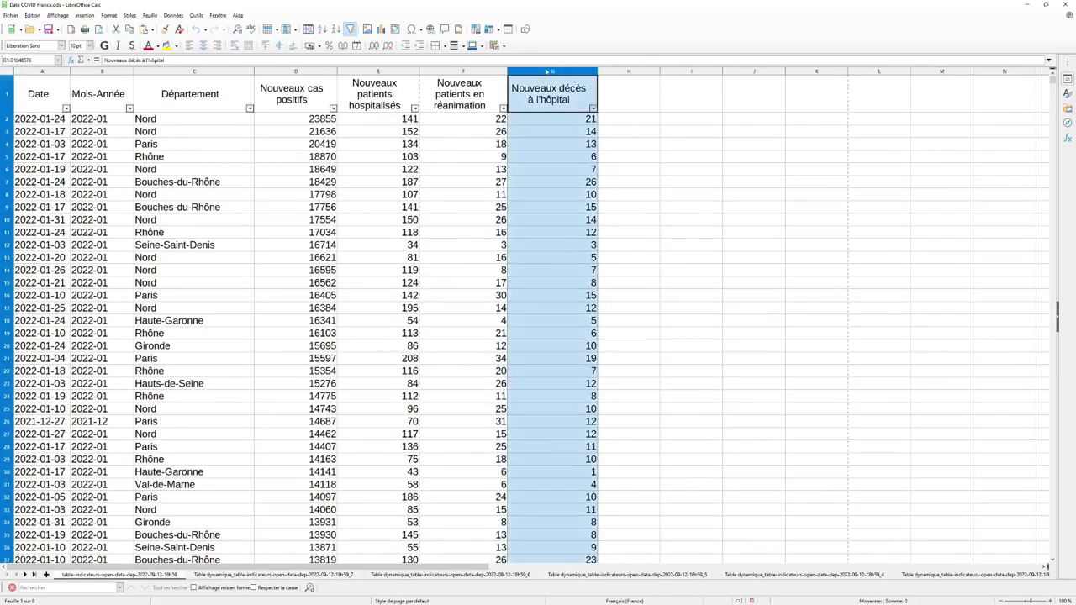
left_click_drag(547, 72, 51, 70)
left_click(84, 15)
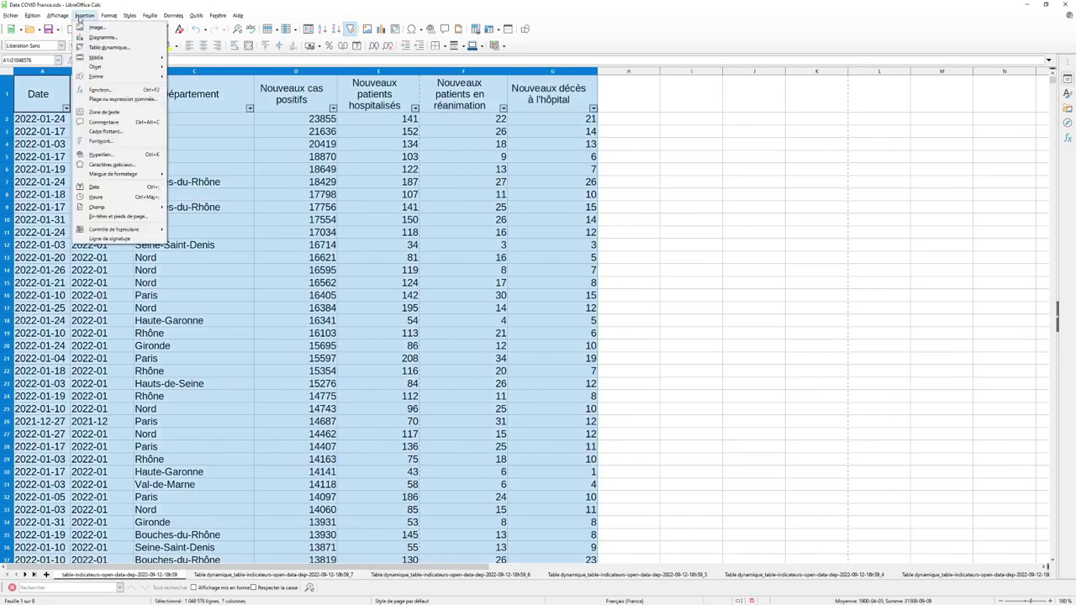
left_click(109, 47)
left_click(539, 326)
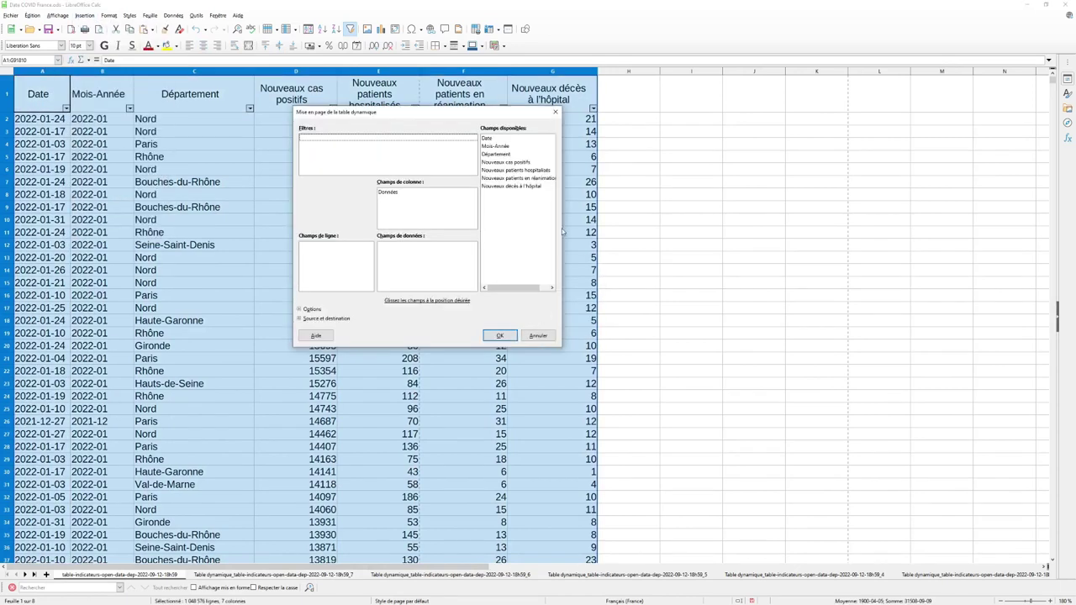
- Create the pivot table with Date as row field and the sums of Nouveaux cas positifs and Nouveaux décès à l'hôpital as data fields
left_click_drag(488, 138, 340, 254)
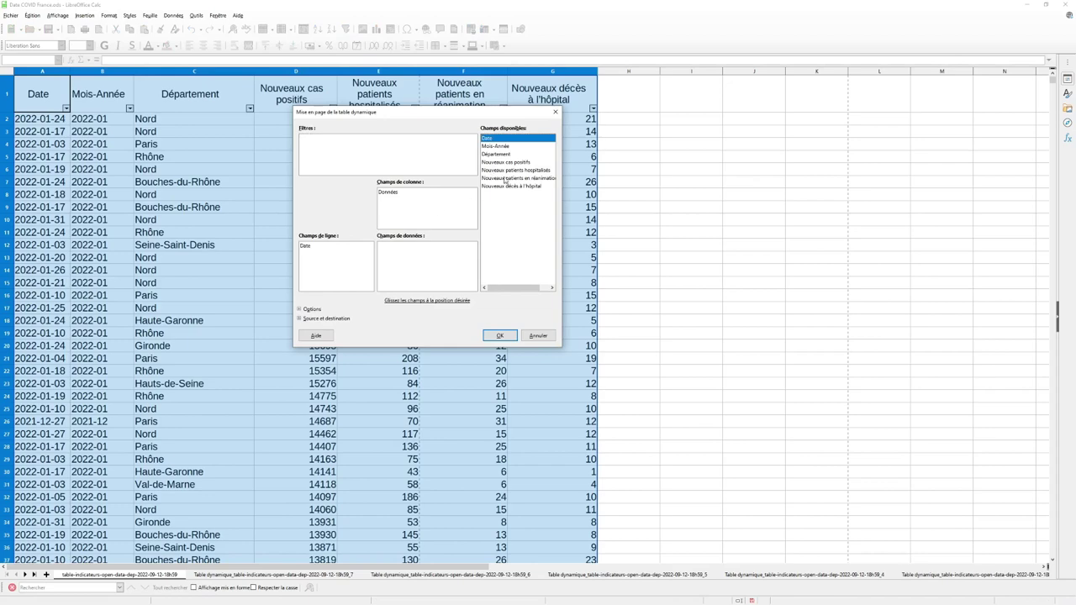
left_click_drag(511, 165, 437, 250)
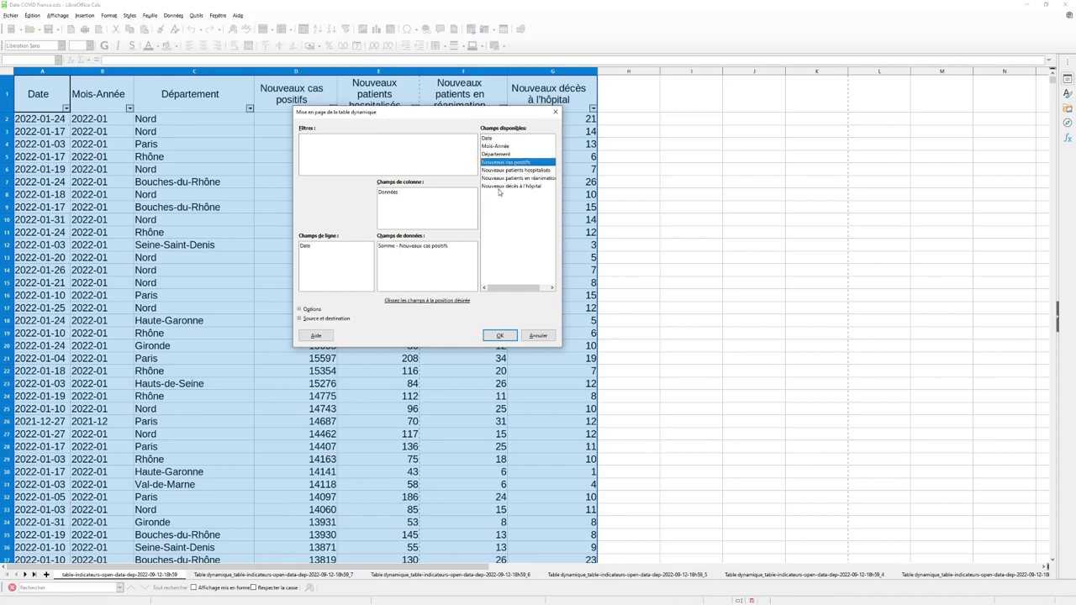
left_click_drag(499, 193, 437, 257)
left_click(500, 335)
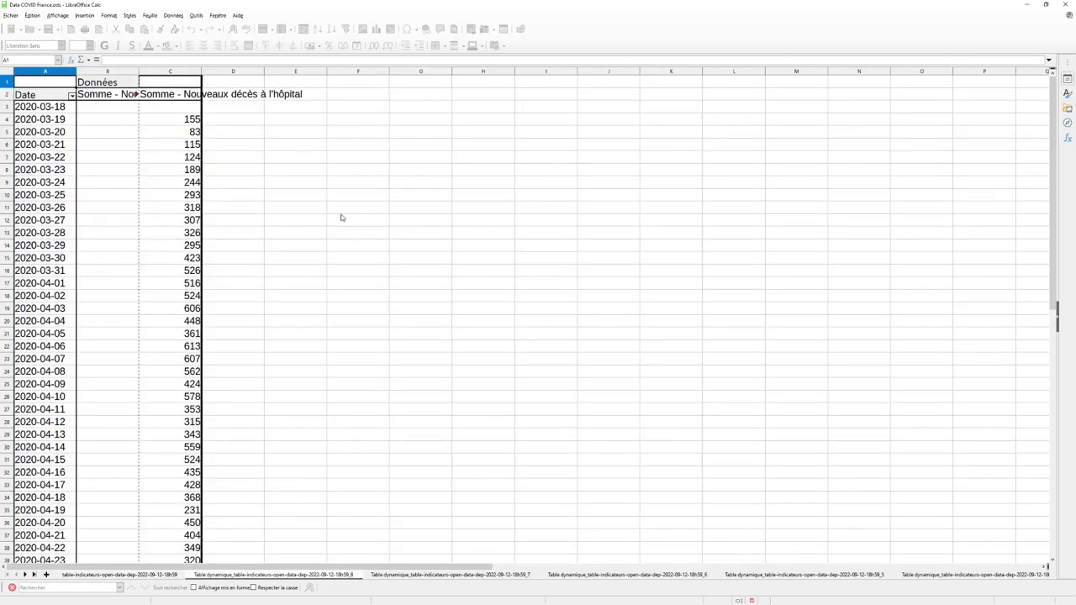
- Examine the daily sums of cases and hospital deaths to see from which date positive cases are recorded
left_click(348, 169)
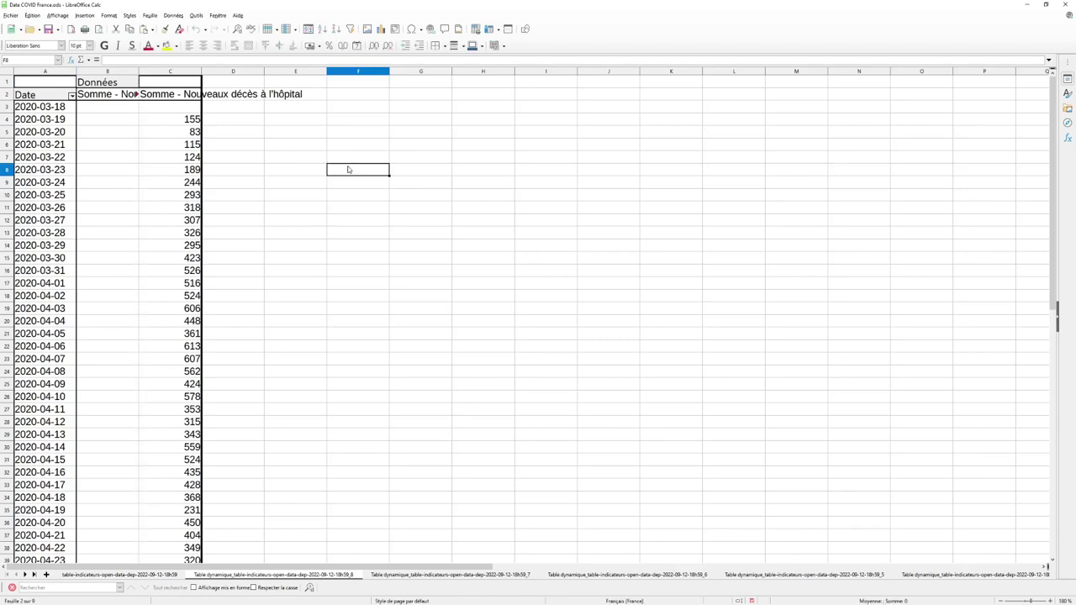
left_click(107, 71)
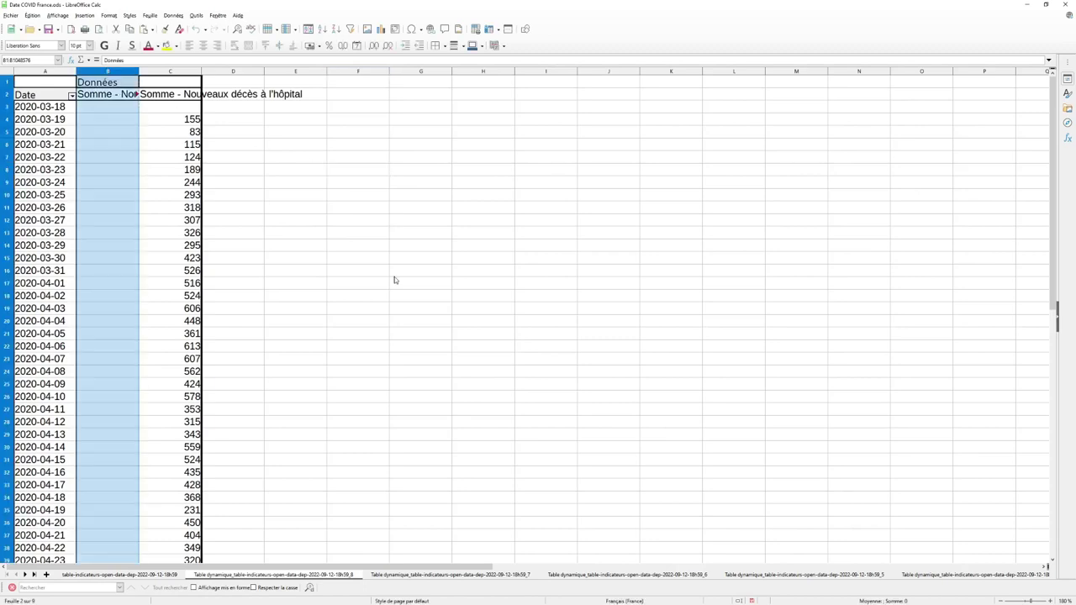
left_click(388, 263)
left_click(185, 72)
left_click(418, 259)
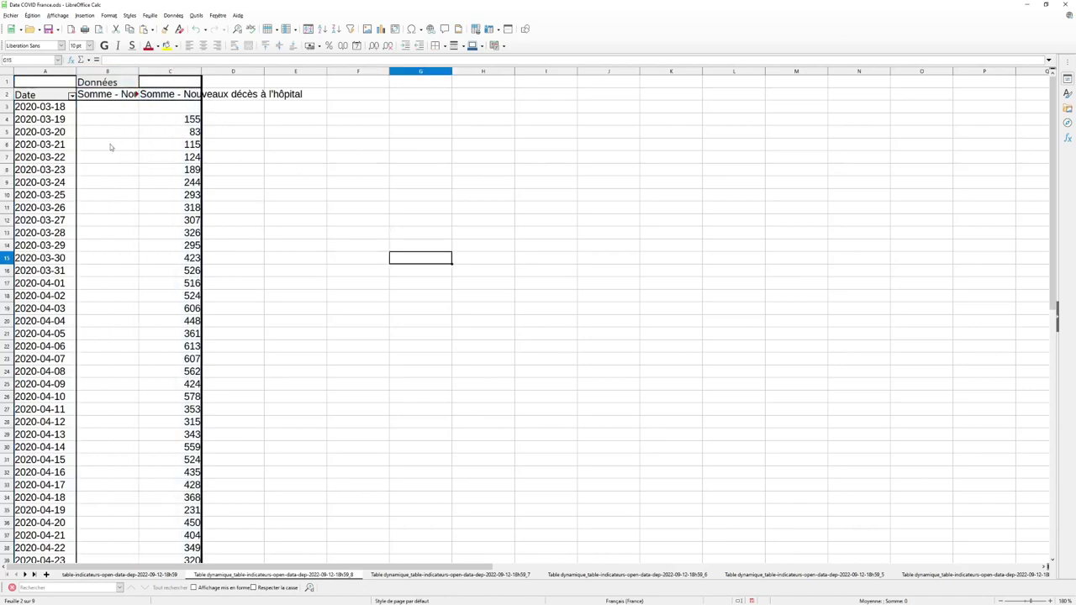
left_click(64, 110)
left_click(108, 109)
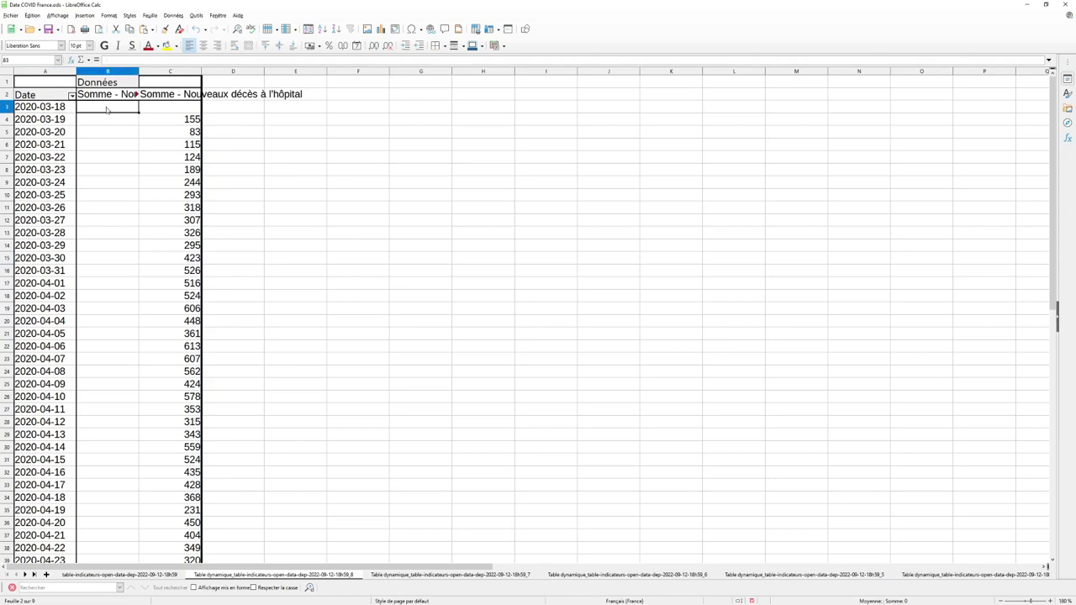
scroll(247, 349, "down", 9)
scroll(105, 367, "down", 7)
left_click(122, 207)
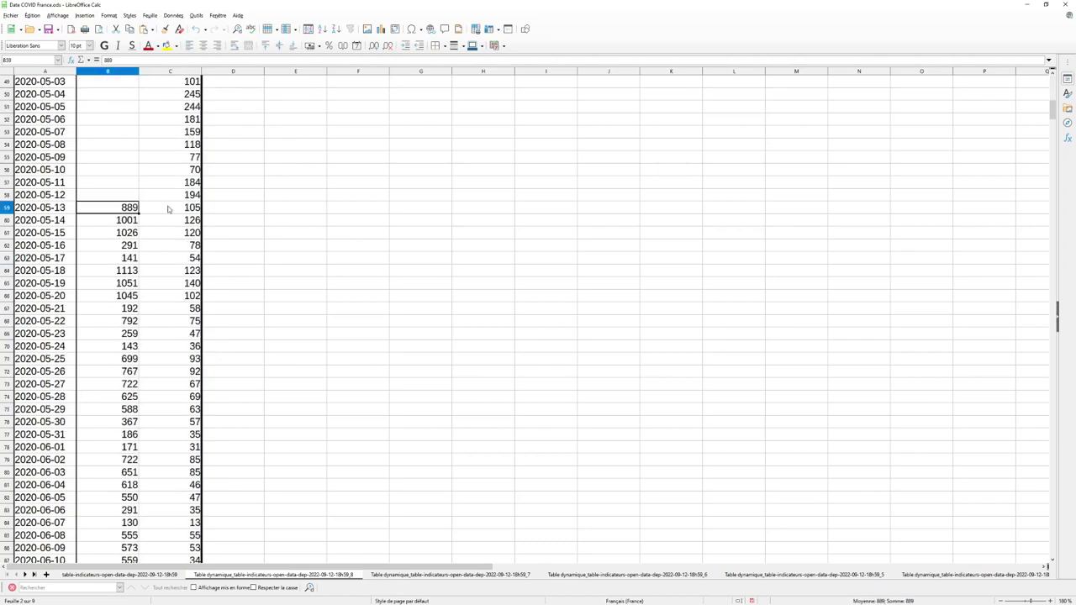
left_click(172, 209)
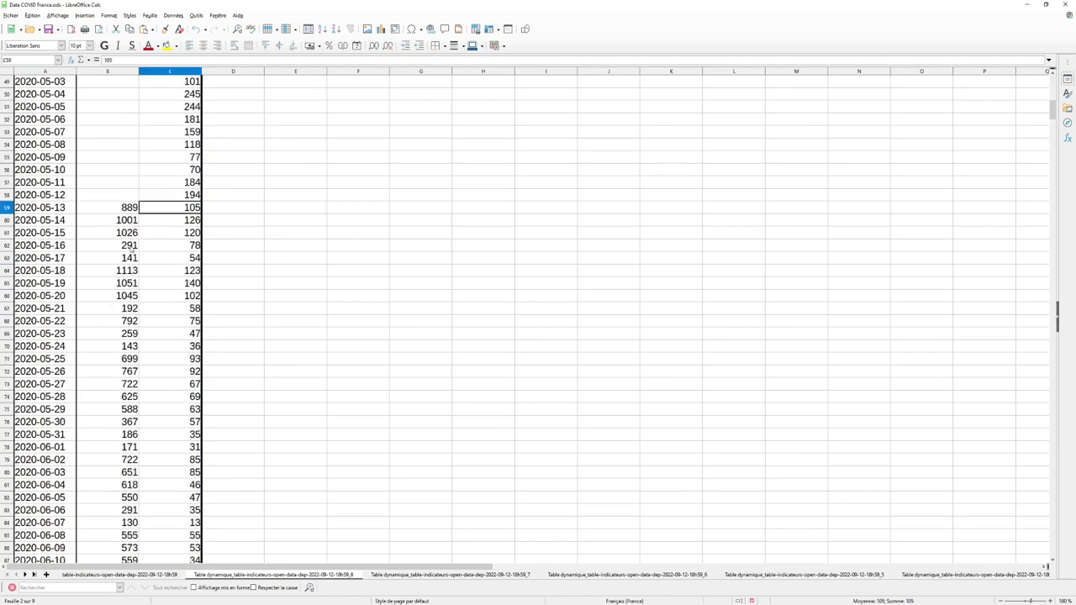
scroll(129, 259, "up", 16)
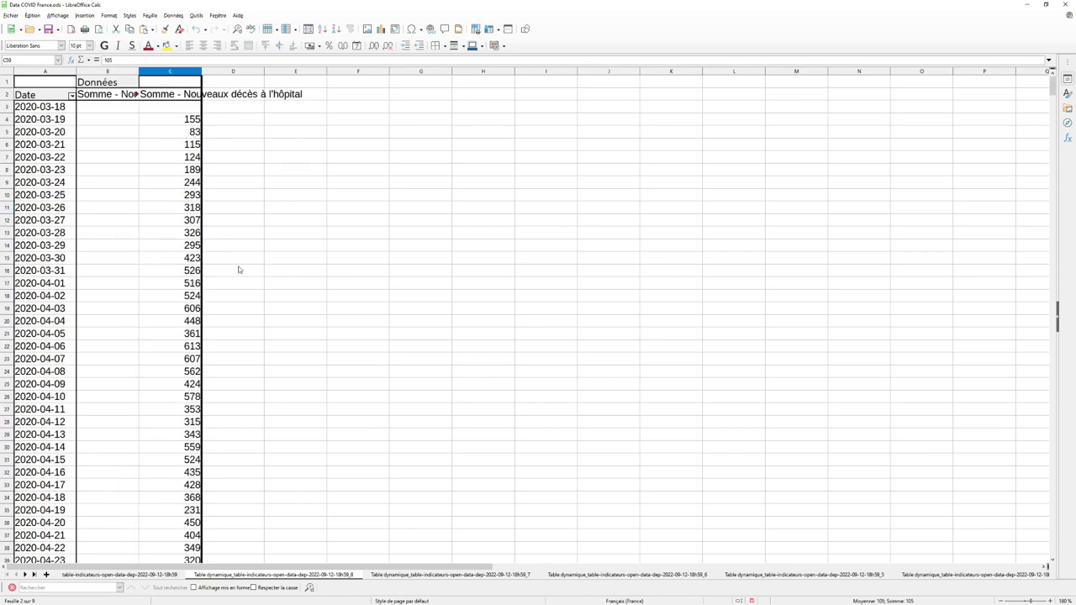
scroll(228, 291, "down", 20)
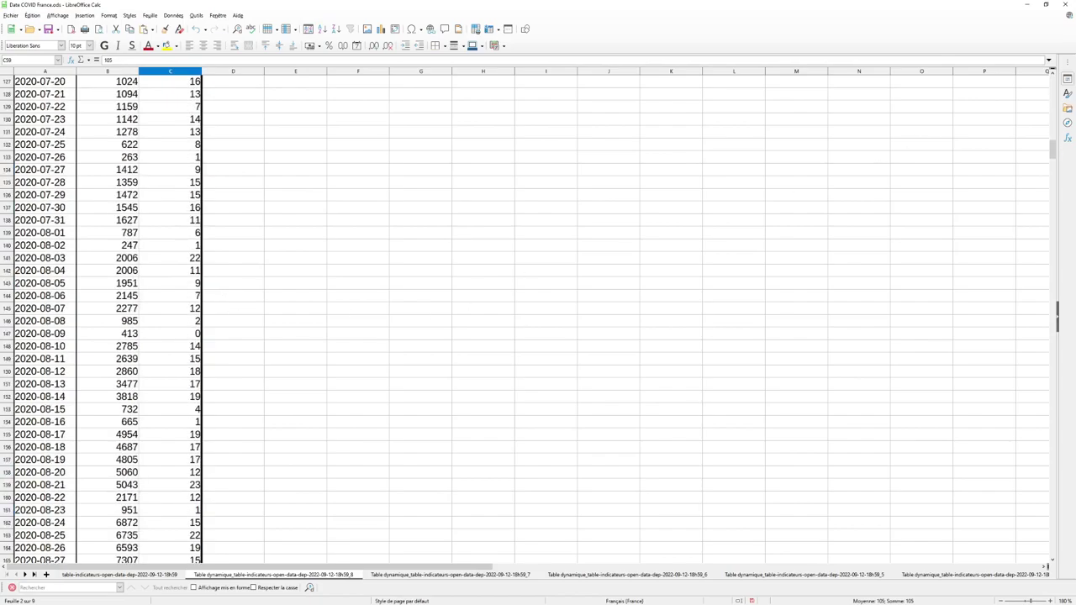
- Copy the pivot table range A2:C911 and paste it at G1 on the same sheet
left_click_drag(1053, 151, 1001, 538)
left_click_drag(193, 309, 34, 97)
right_click(63, 144)
left_click(84, 158)
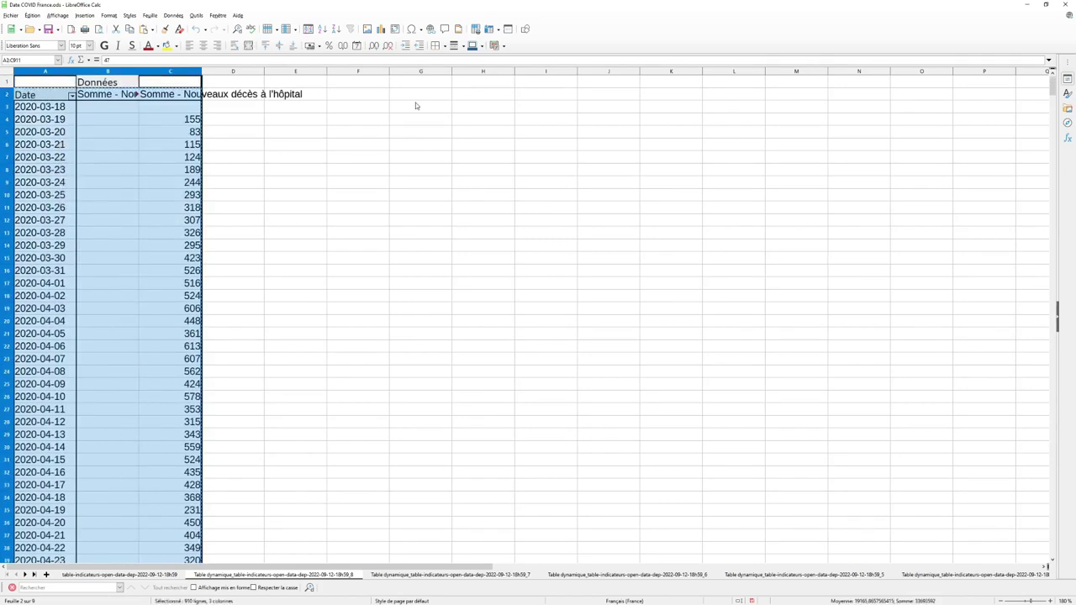
right_click(420, 82)
left_click(445, 111)
left_click(609, 169)
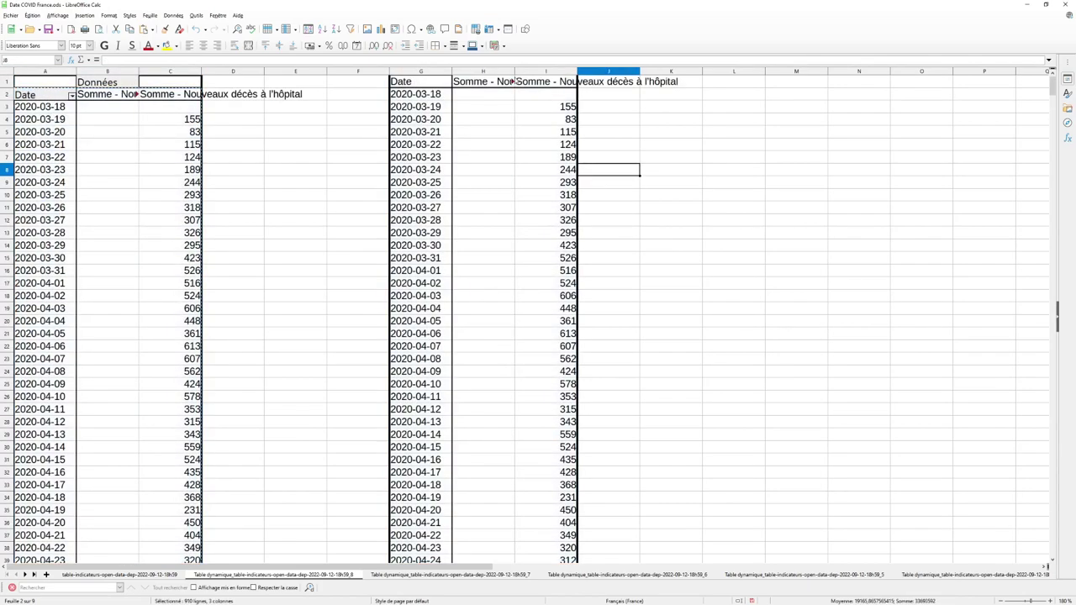
- Wrap the text of the copied table's sum headers in H1 and I1
left_click_drag(458, 83, 547, 81)
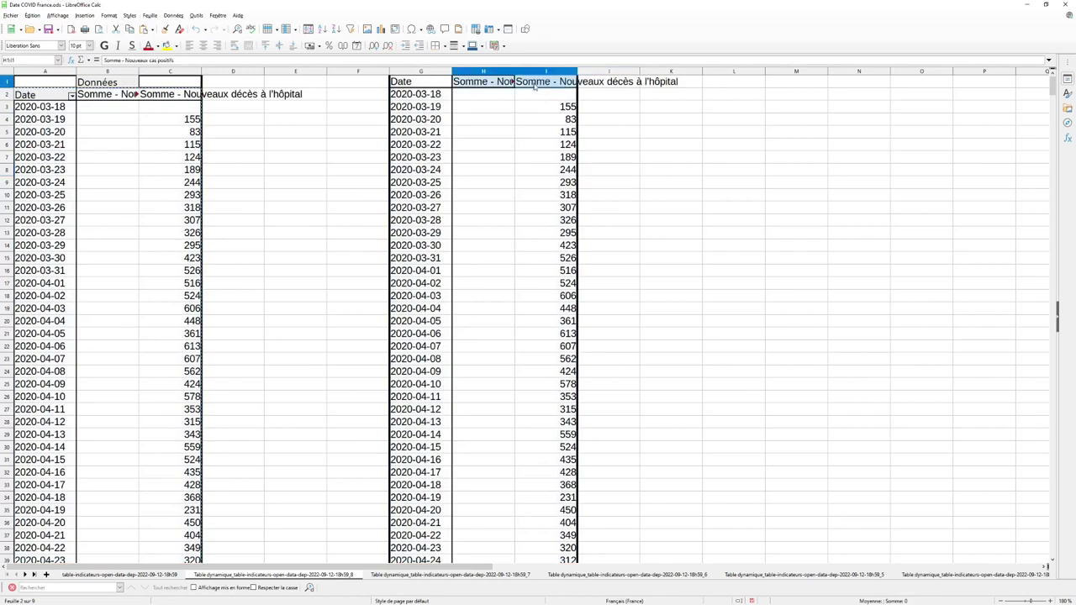
left_click(283, 45)
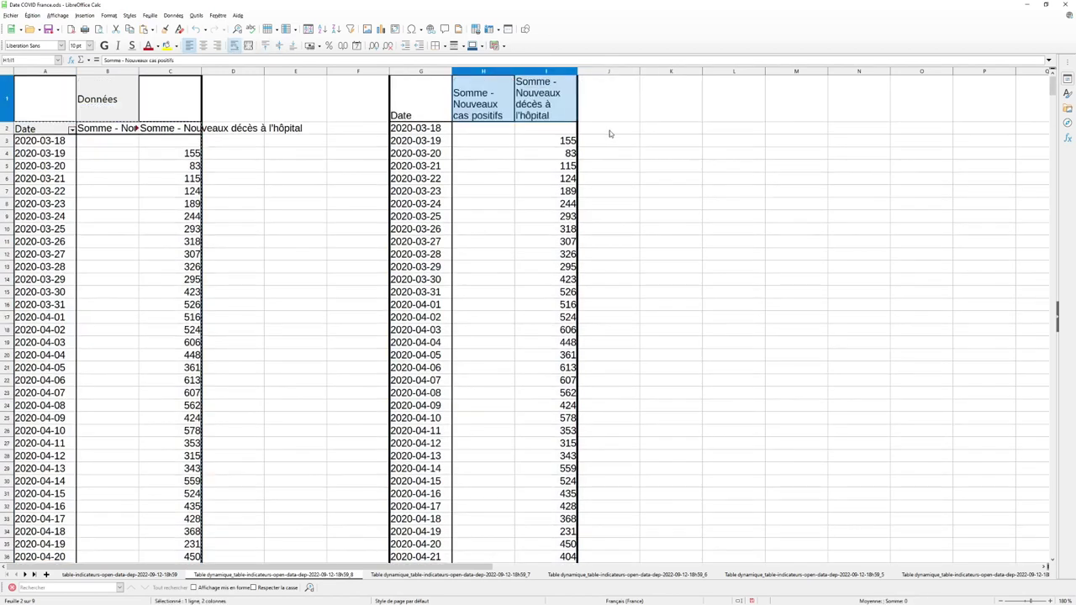
left_click(610, 131)
- Enter the headers "Moyenne cas positifs par jour" in J1 and "Moyenne décès par jour" in K1, and wrap their text
left_click(462, 110)
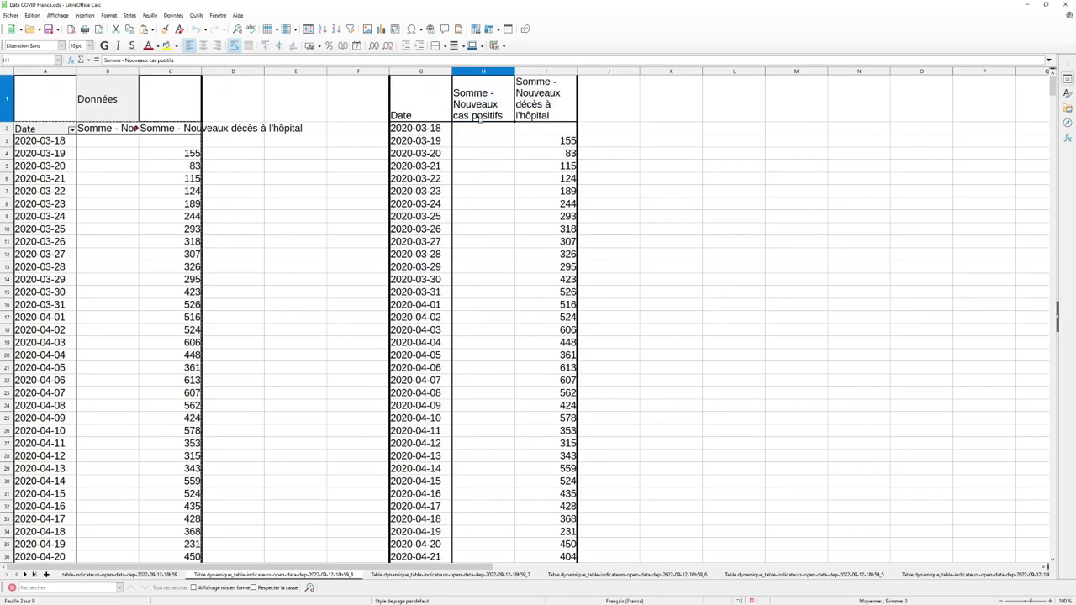
left_click(535, 98)
key("Right")
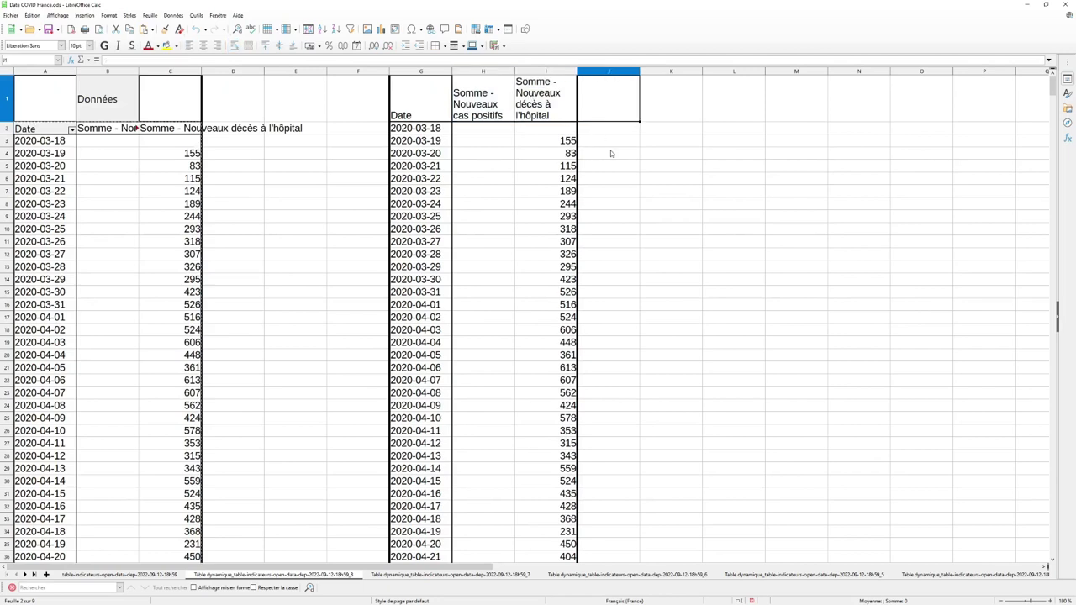
type("Moyenne ")
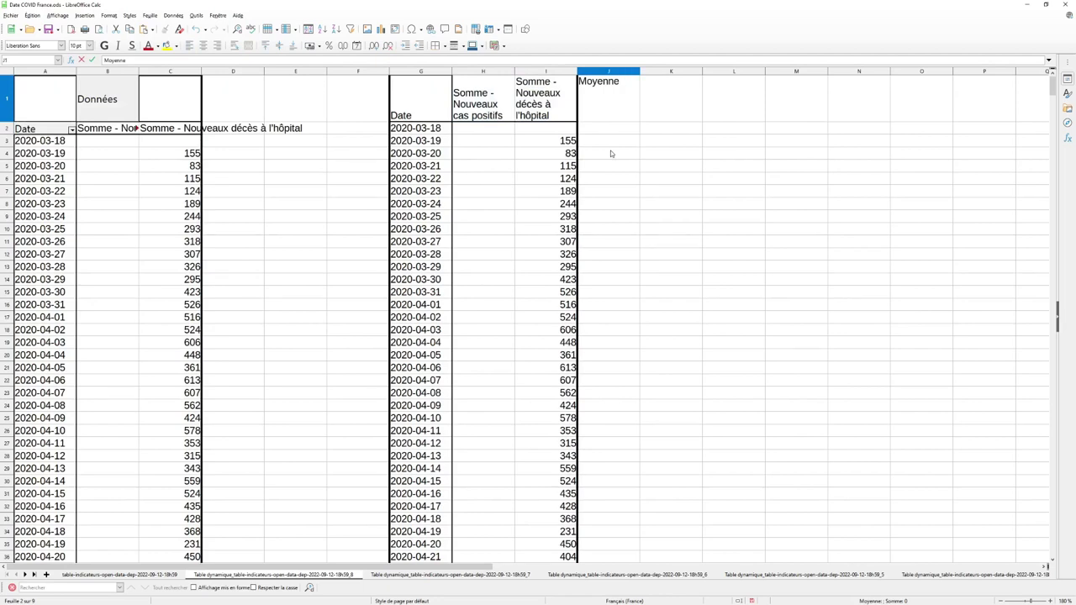
type("cas positifs par jour")
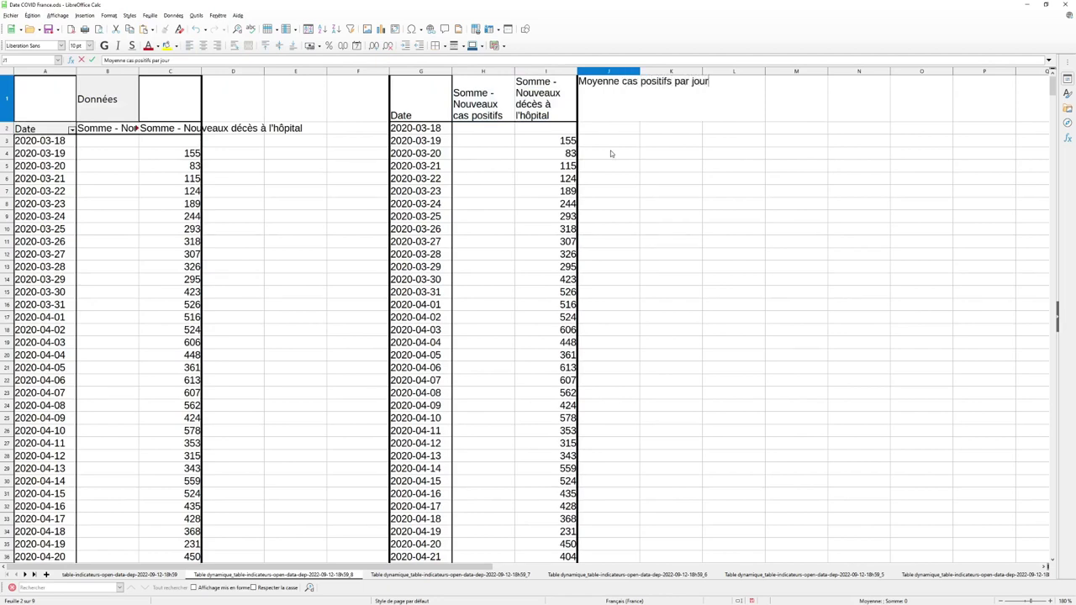
key("Tab")
type("Moyen")
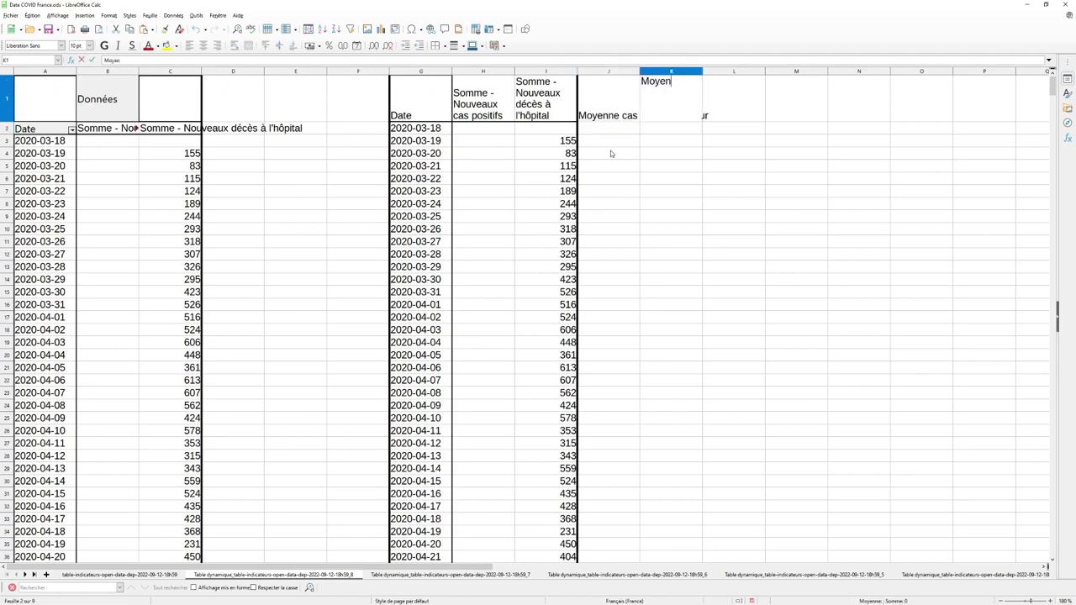
type("ne décès par jour")
key("Return")
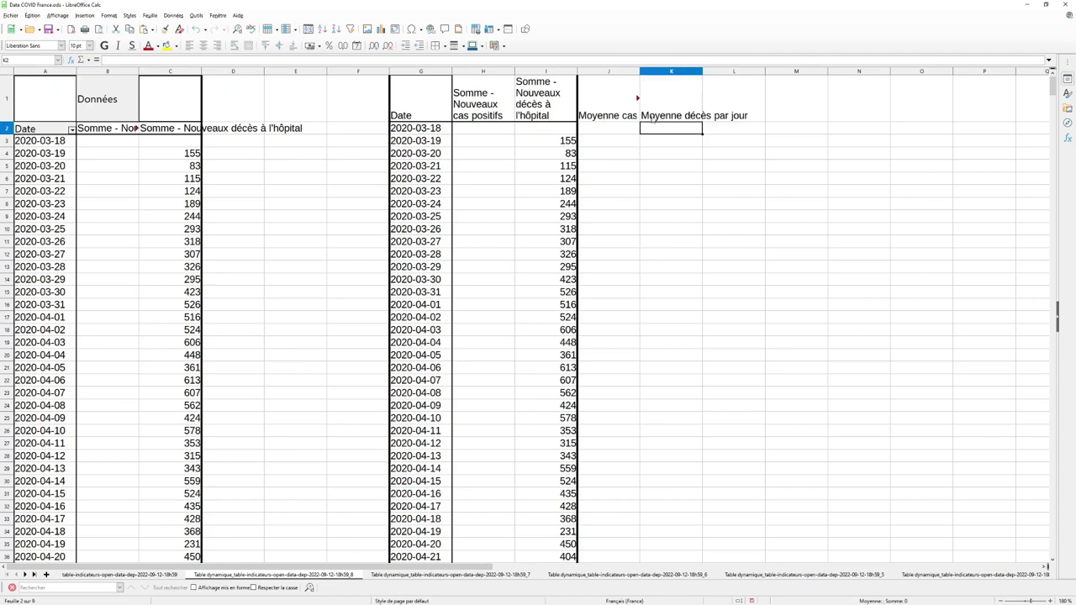
left_click_drag(651, 119, 599, 106)
left_click(235, 45)
left_click(734, 154)
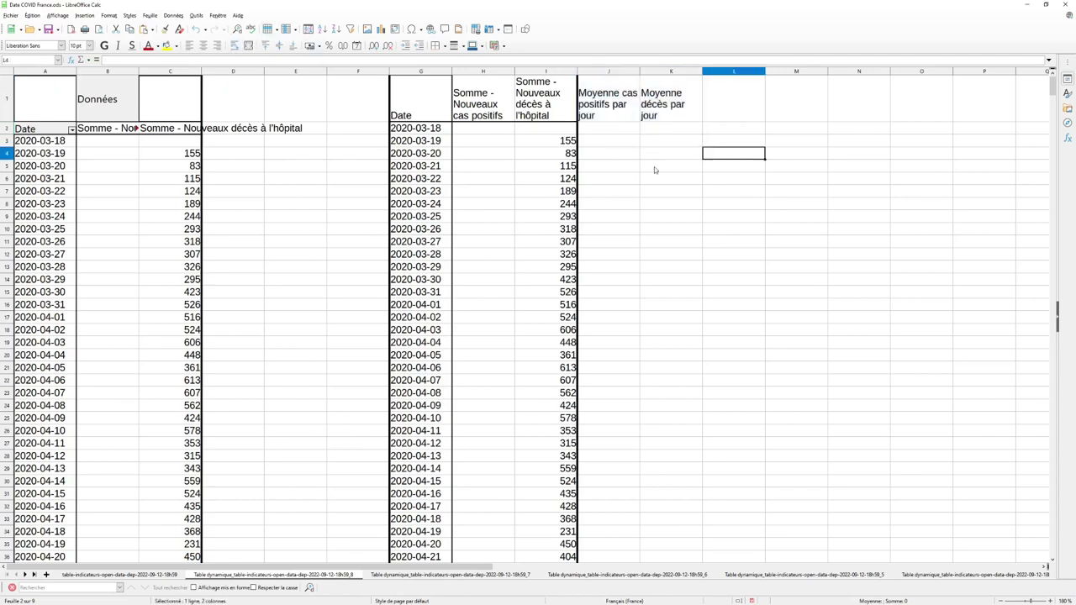
left_click(476, 74)
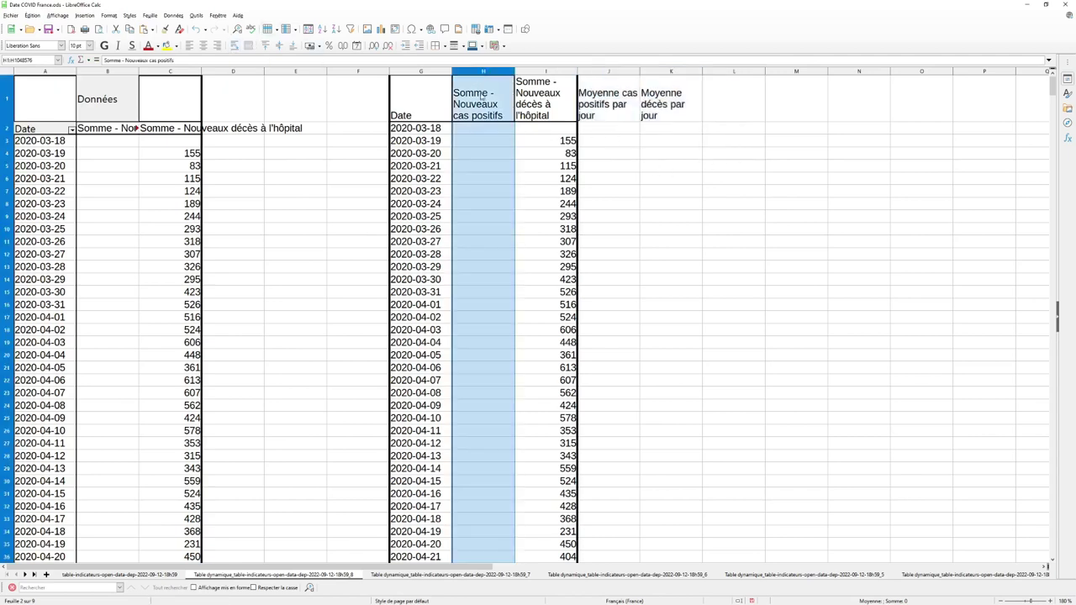
left_click(604, 128)
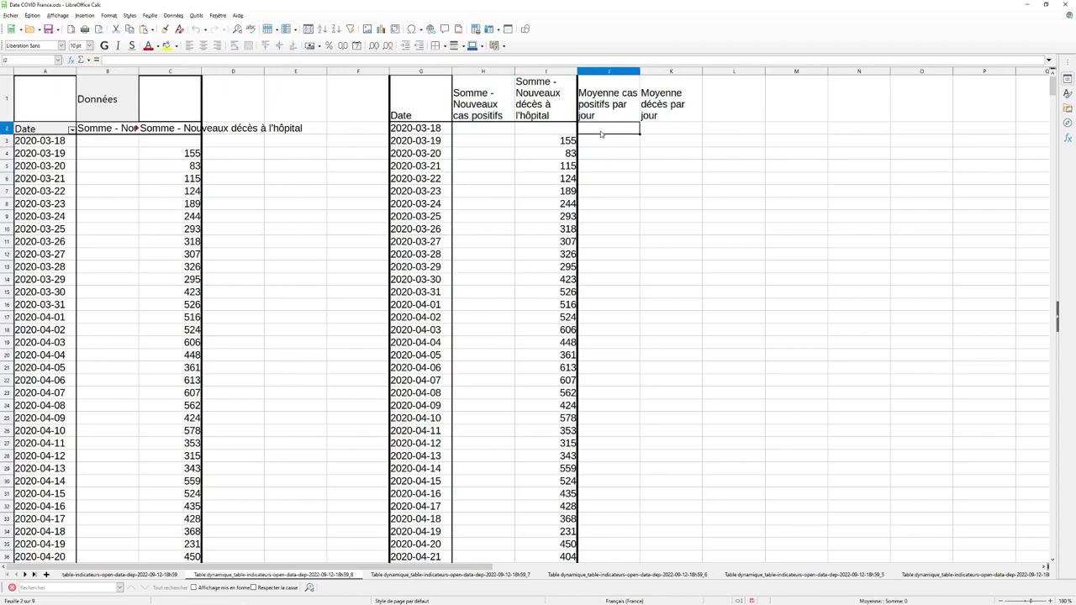
type("=MOYENNE")
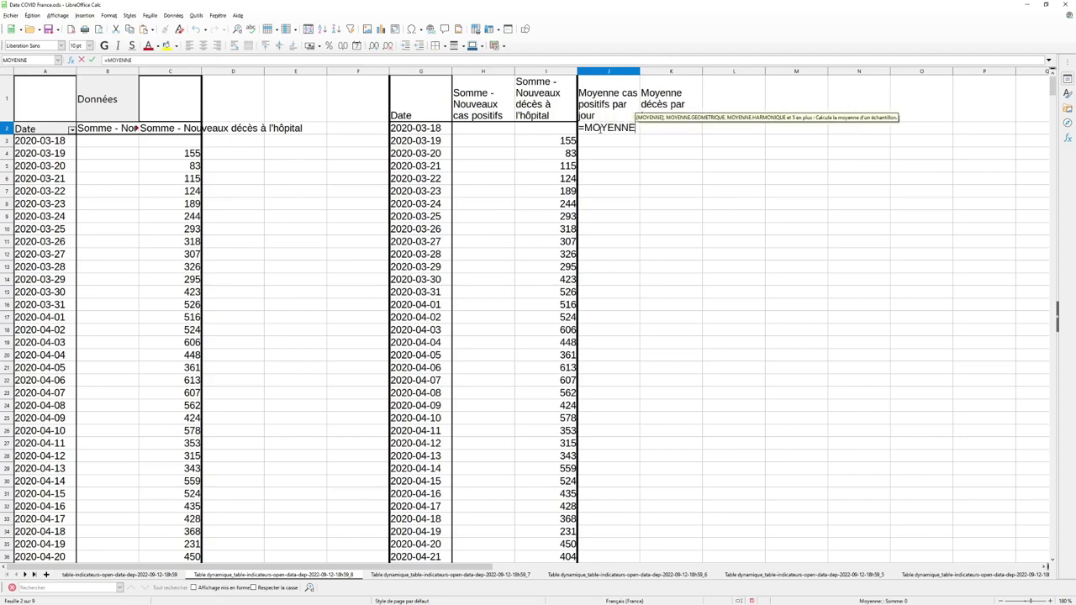
type("(")
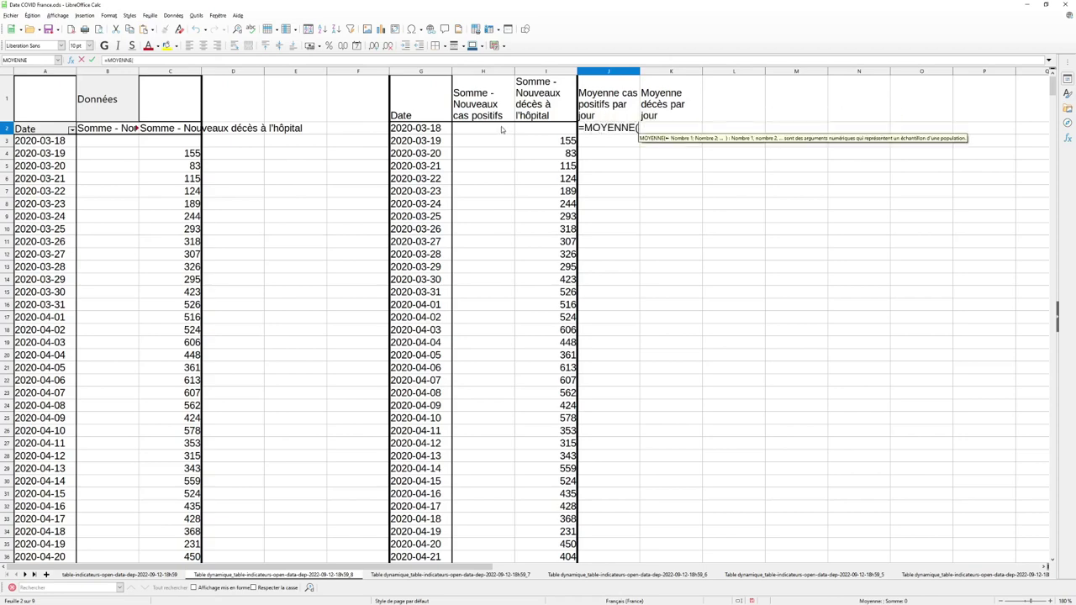
left_click_drag(501, 129, 492, 599)
left_click_drag(1048, 242, 1037, 52)
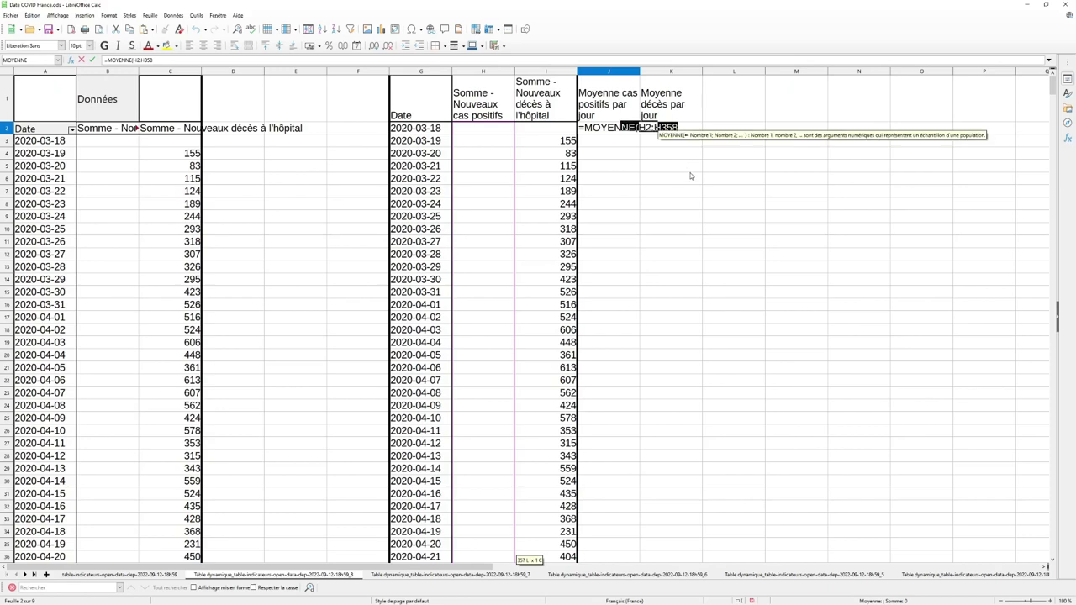
type(")")
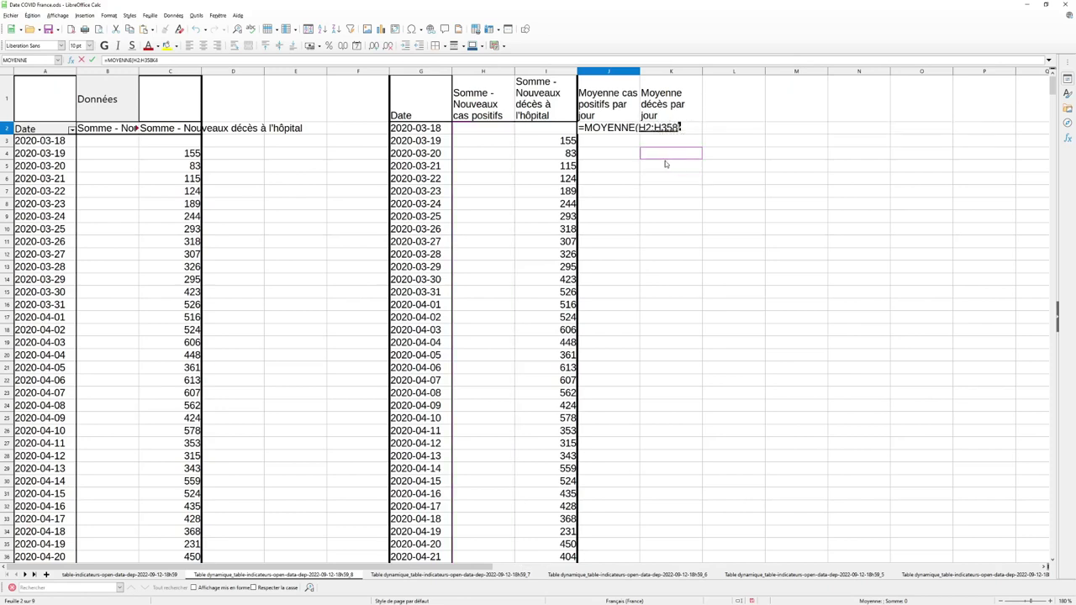
key("Return")
left_click(624, 131)
key("Delete")
- Find the last row of the copied daily table to determine where the positive cases column ends
left_click(484, 130)
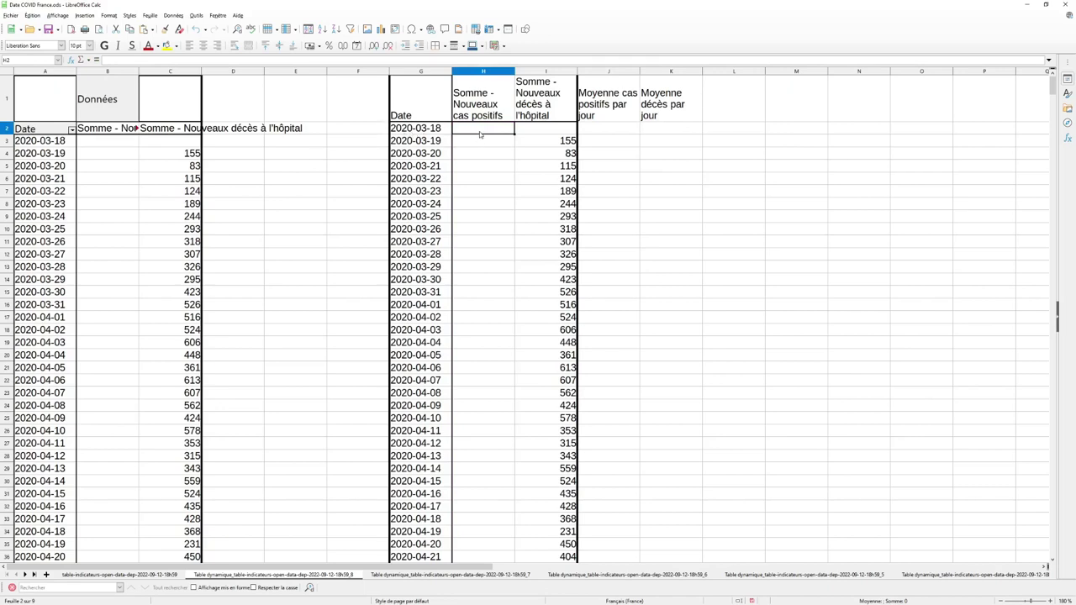
left_click(489, 75)
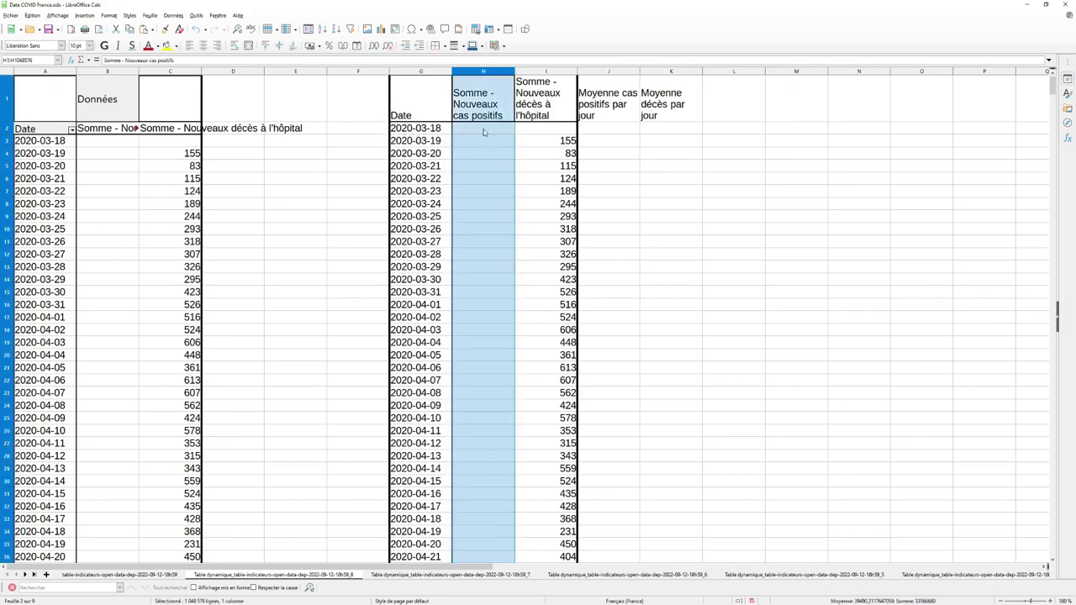
left_click(485, 131)
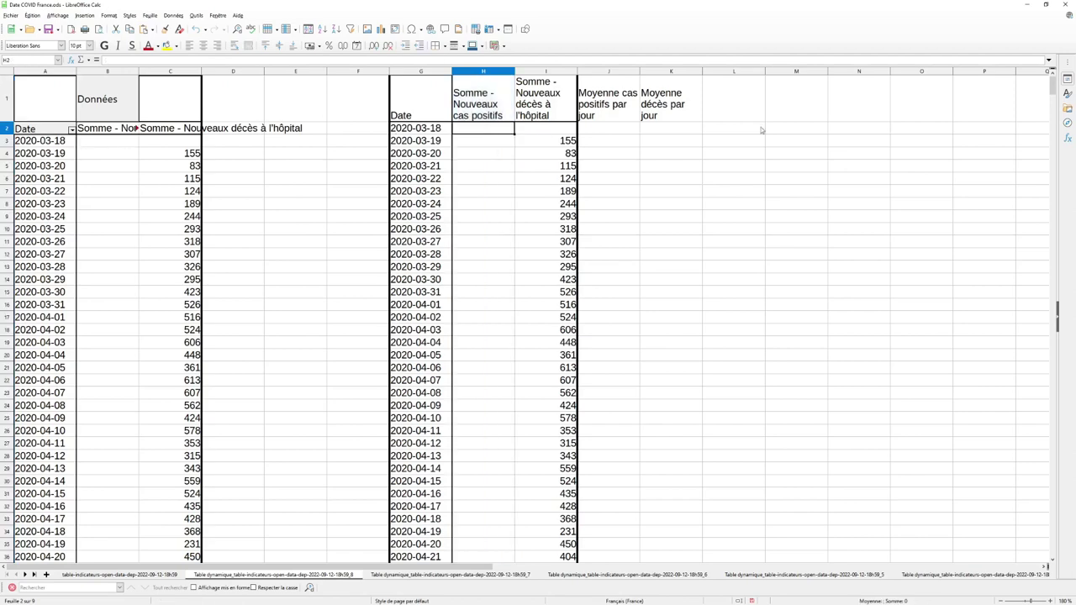
left_click_drag(1051, 84, 1068, 548)
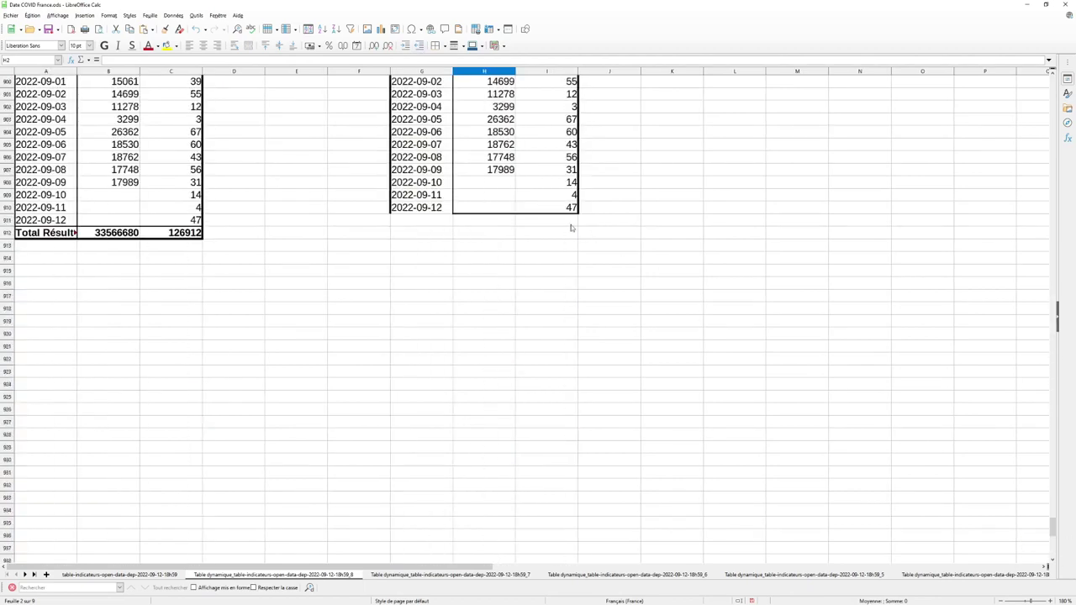
left_click(476, 209)
left_click_drag(1027, 433, 1047, 47)
- Enter the formula =MOYENNE(H2;H910) in J2 under the daily positive cases average header
left_click(445, 166)
left_click(185, 139)
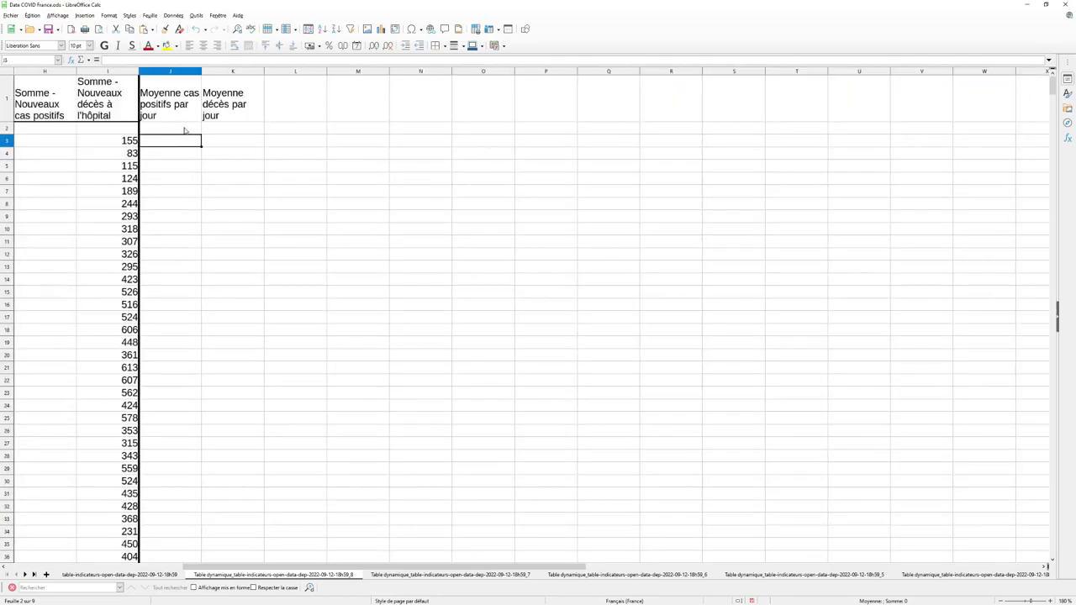
key("Left")
key("Left")
key("Left")
key("Left")
key("Right")
key("Right")
key("Right")
key("Up")
key("Right")
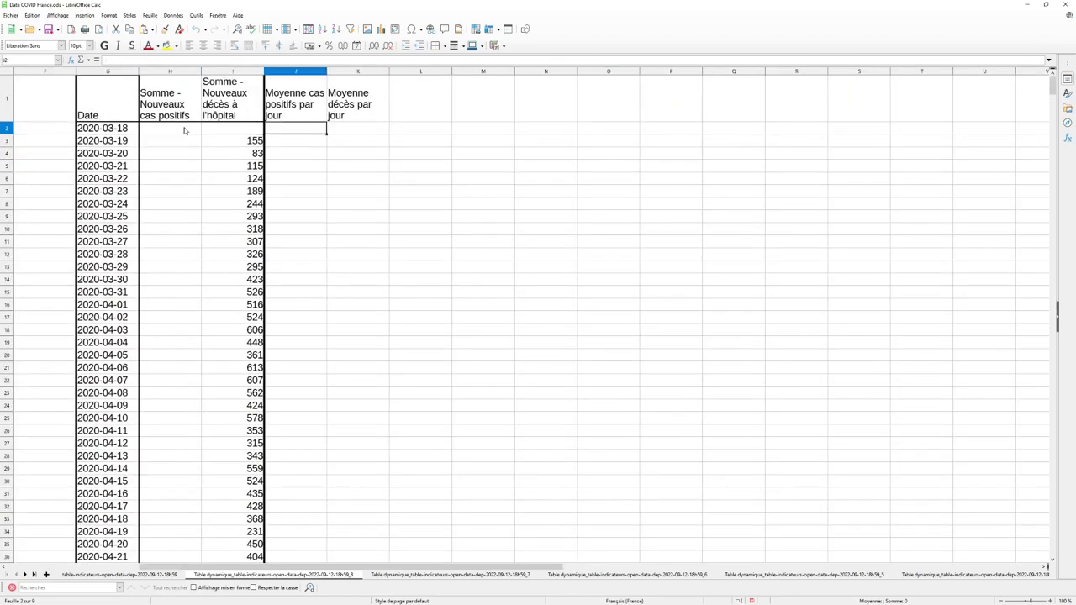
type("=MO")
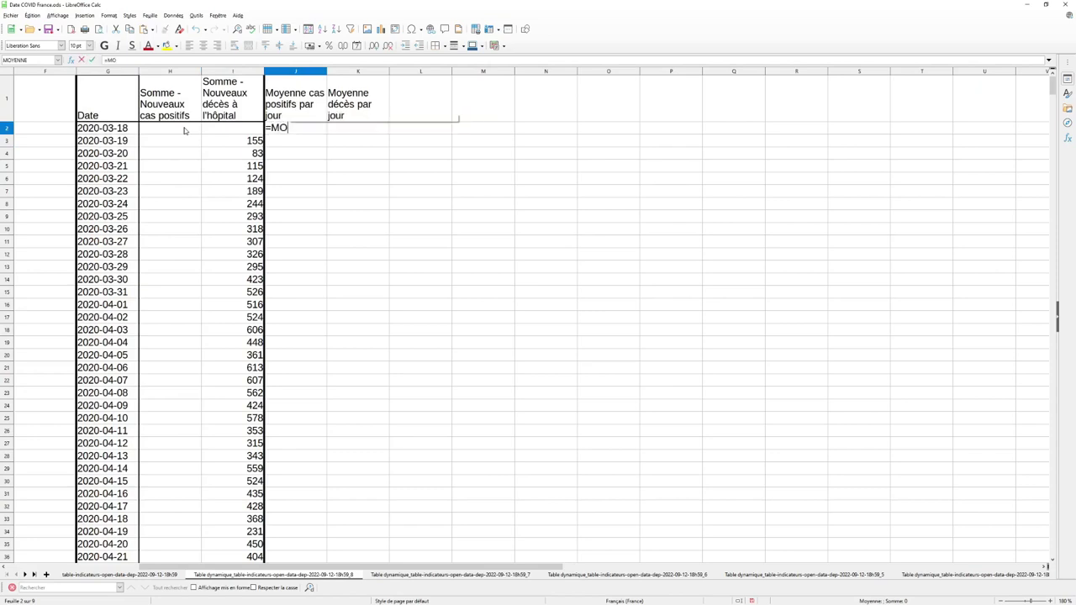
type("YENNE(")
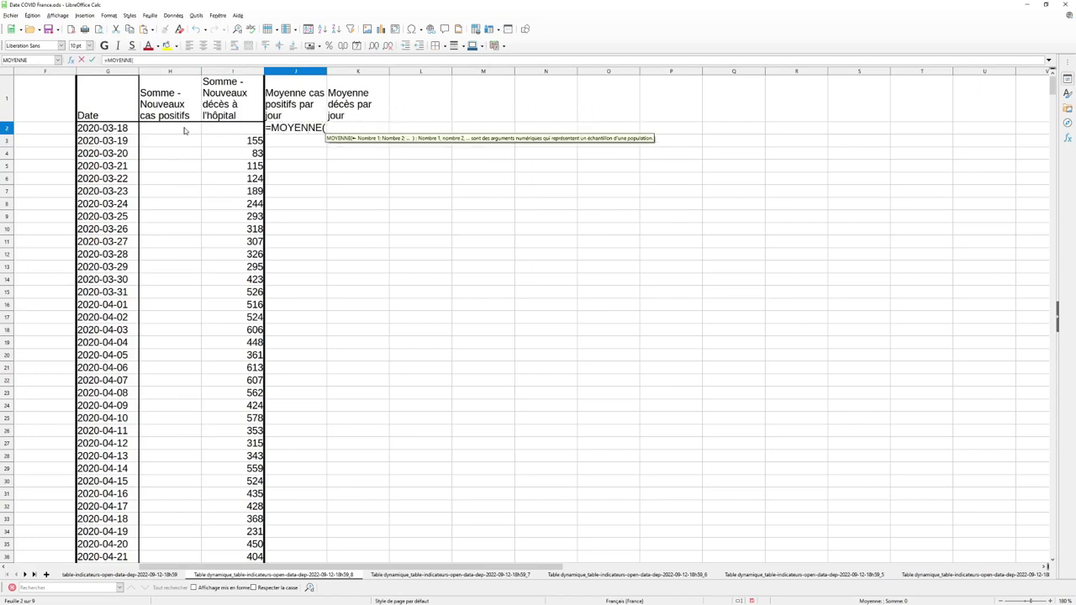
type("H")
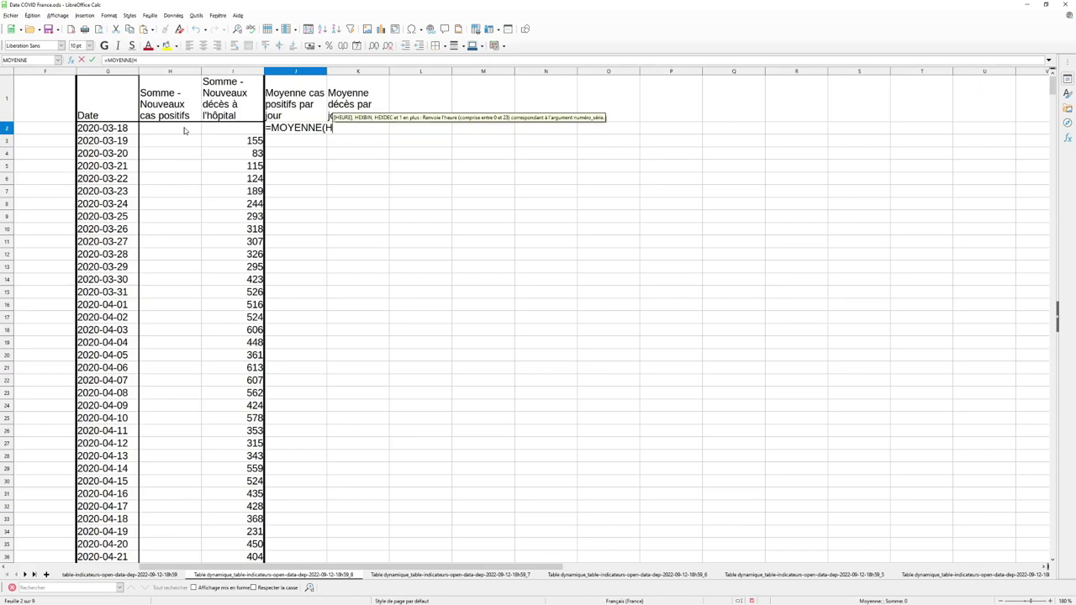
type("2")
type(":")
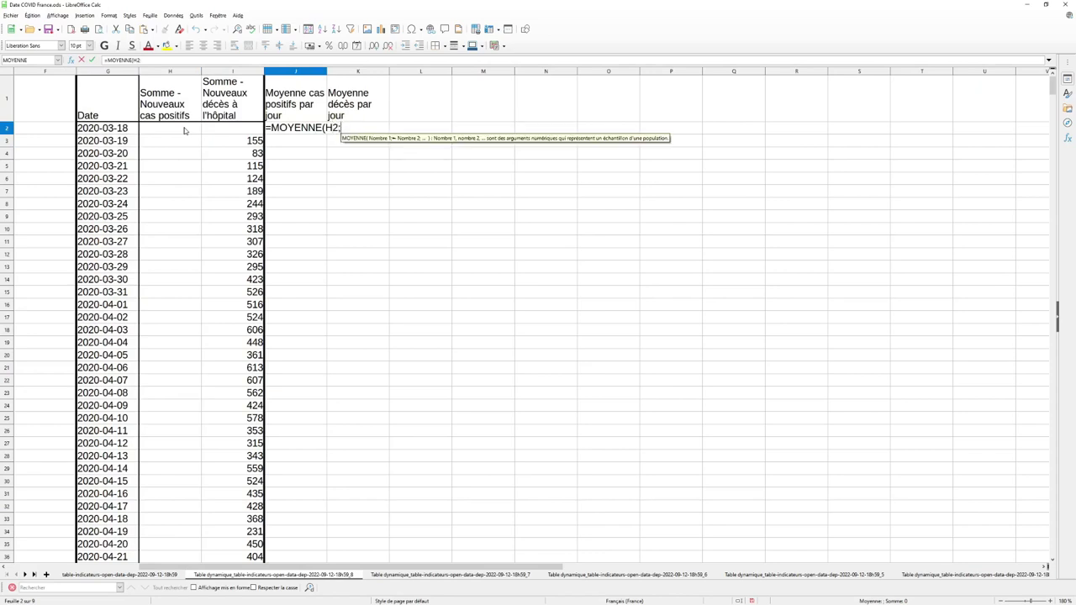
type("H910")
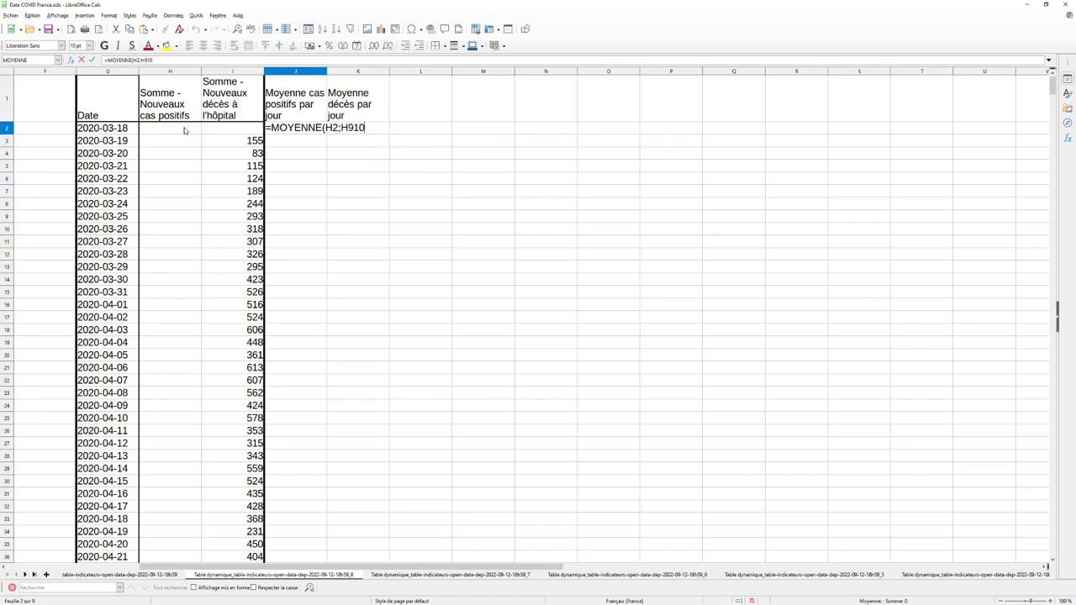
key("Return")
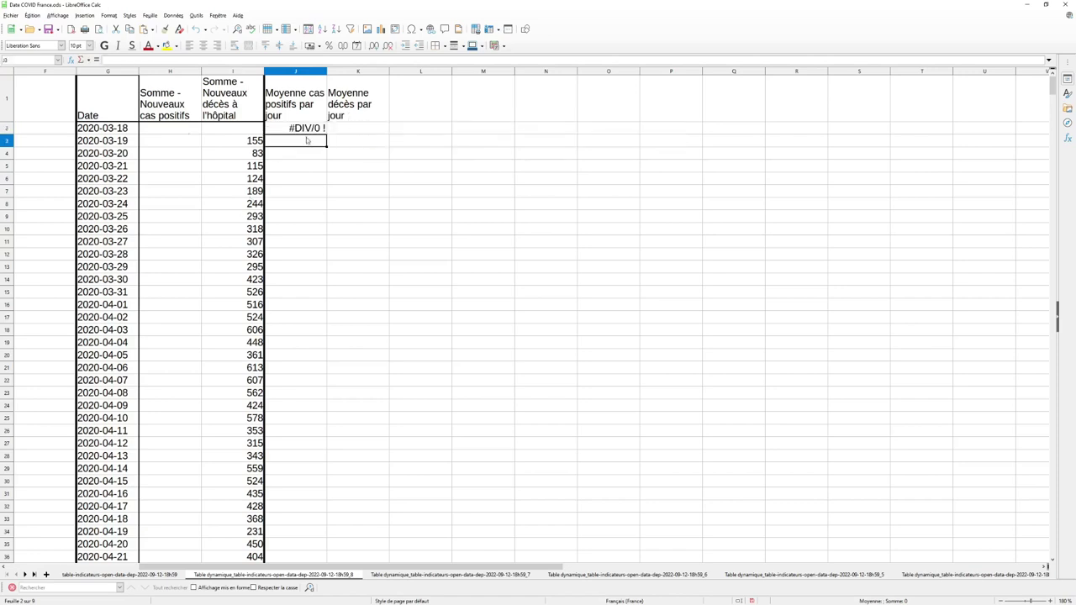
- Correct the formula in J2 to average the whole range, =MOYENNE(H2:H910)
left_click(311, 132)
left_click(142, 60)
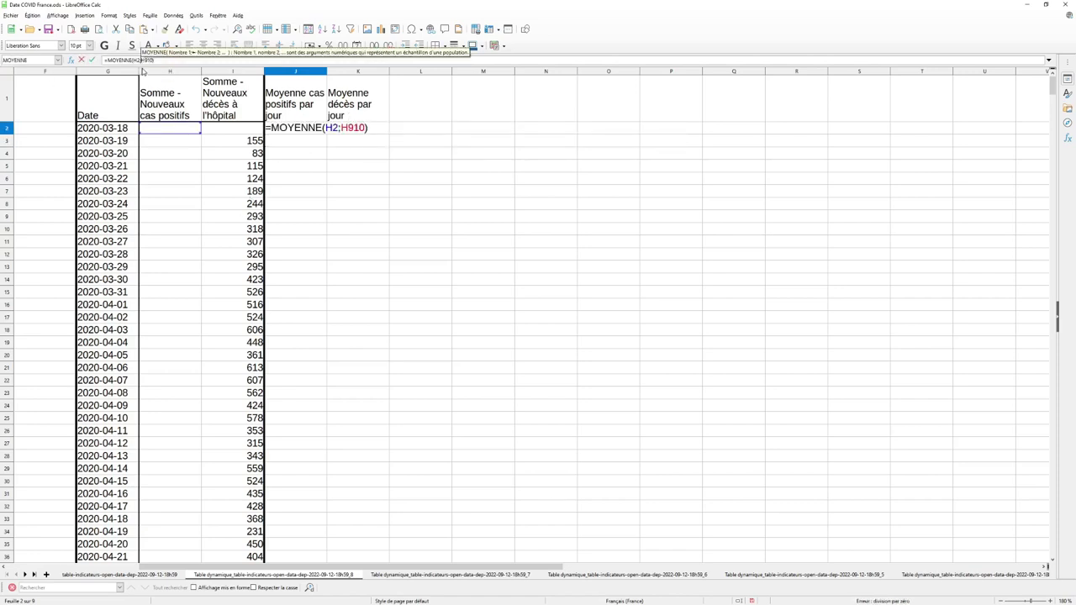
key("BackSpace")
type(":")
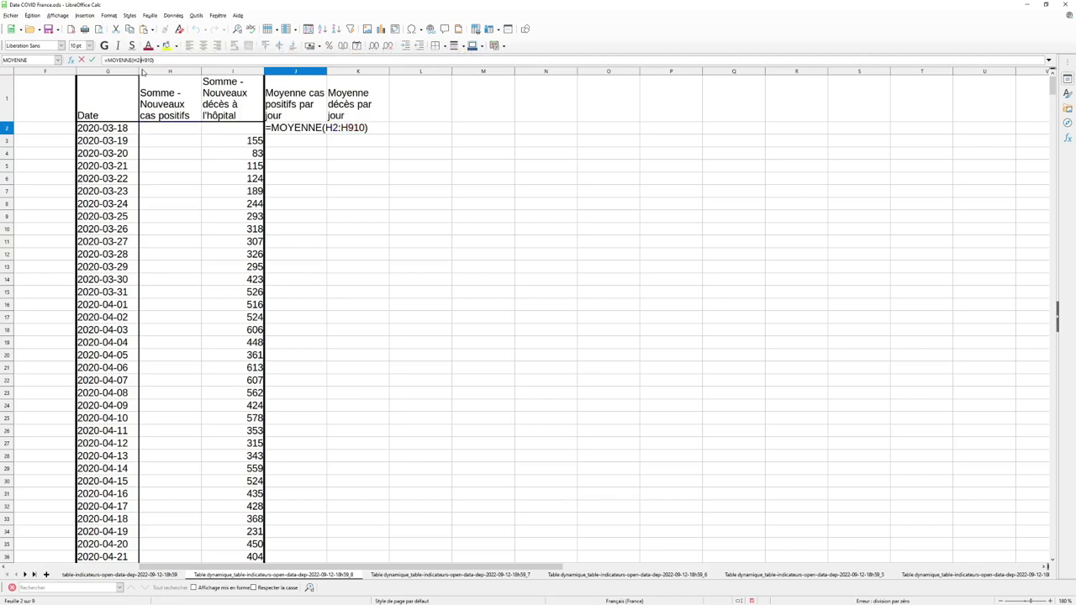
key("Return")
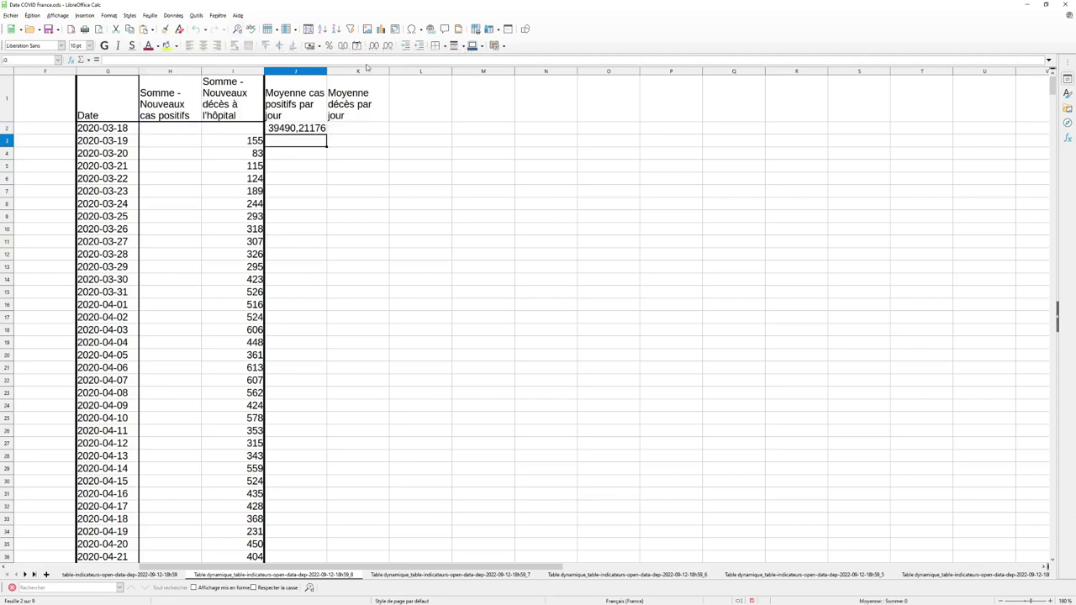
- Examine the J2 average formula and the range it covers in the positive cases column
left_click(304, 132)
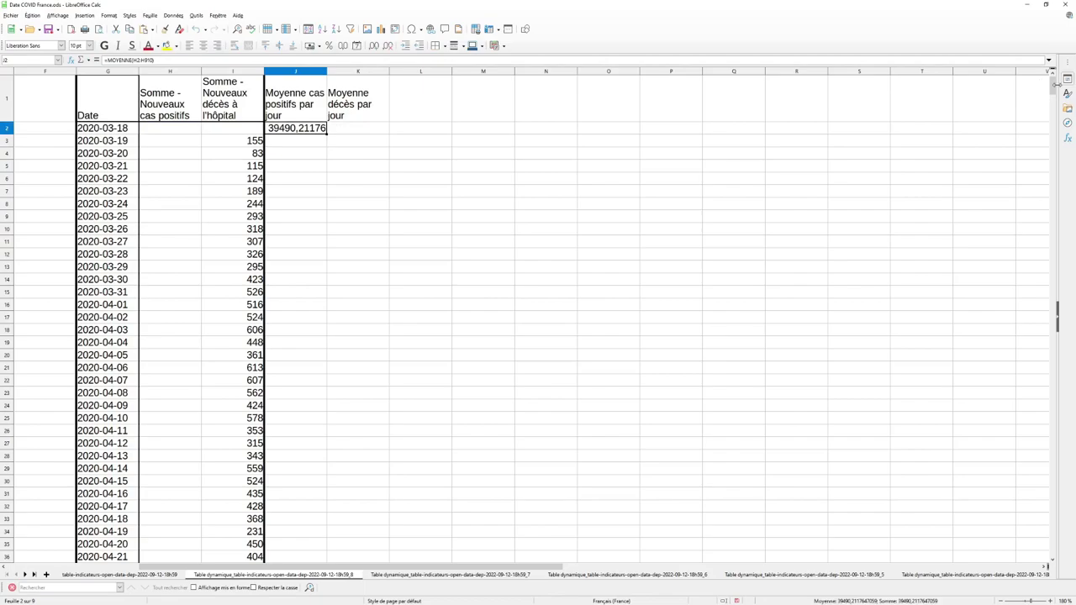
mouse_move(1055, 92)
left_mouse_down()
mouse_move(1051, 547)
mouse_move(1053, 80)
left_mouse_up()
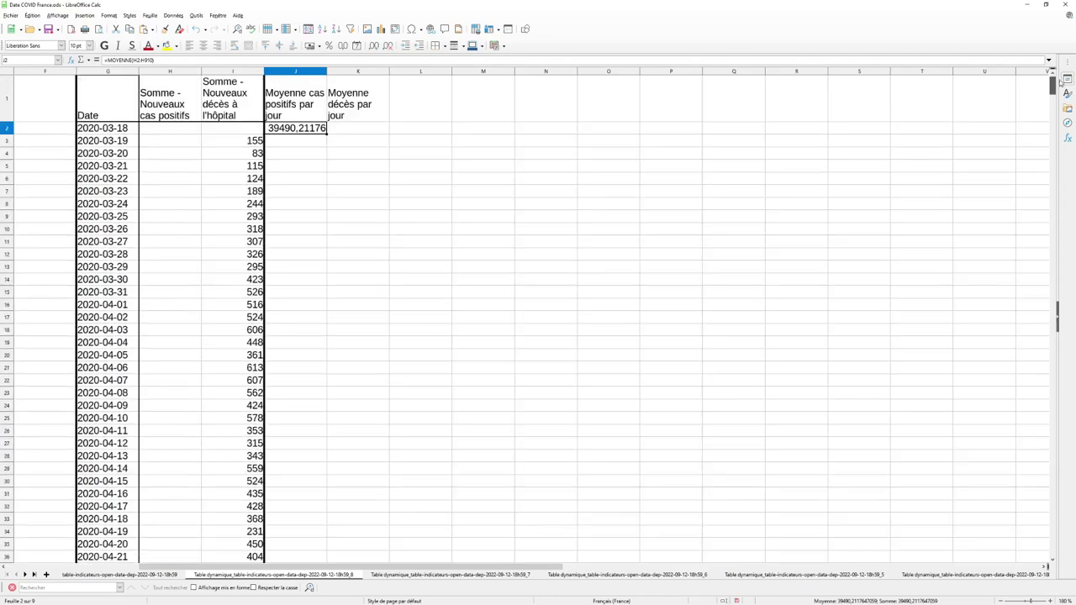
left_click(313, 241)
left_click(299, 128)
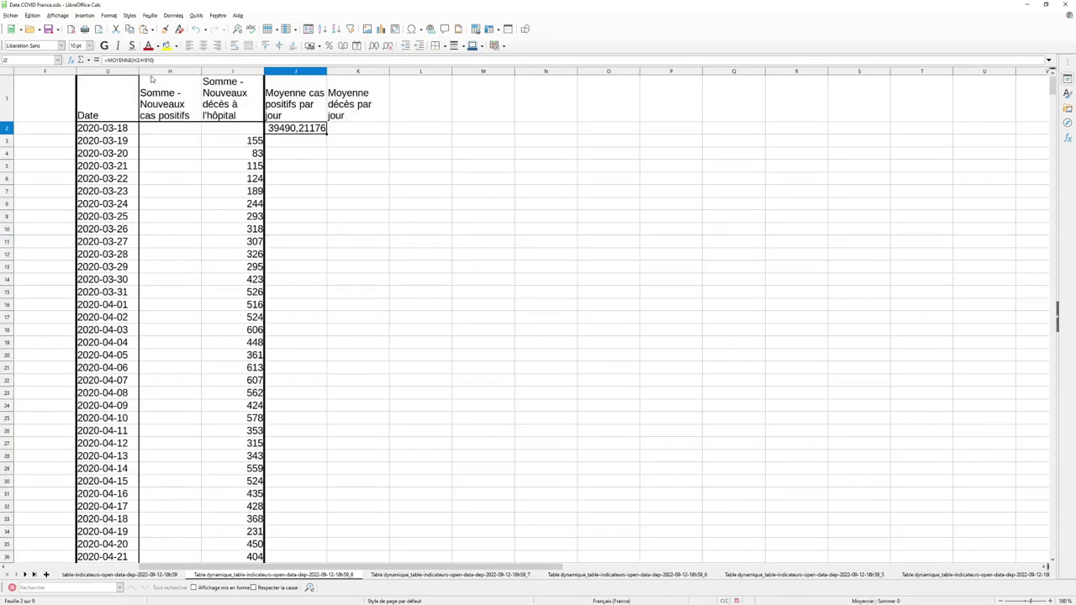
left_click(175, 61)
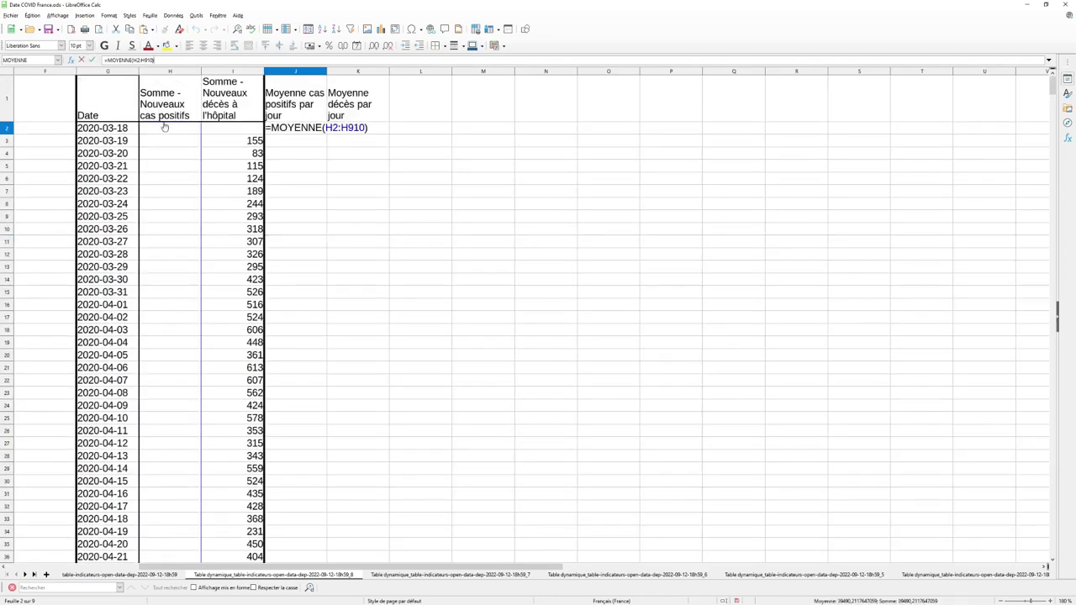
mouse_move(1053, 87)
left_mouse_down()
mouse_move(1038, 328)
mouse_move(1041, 562)
mouse_move(1049, 92)
left_mouse_up()
key("Return")
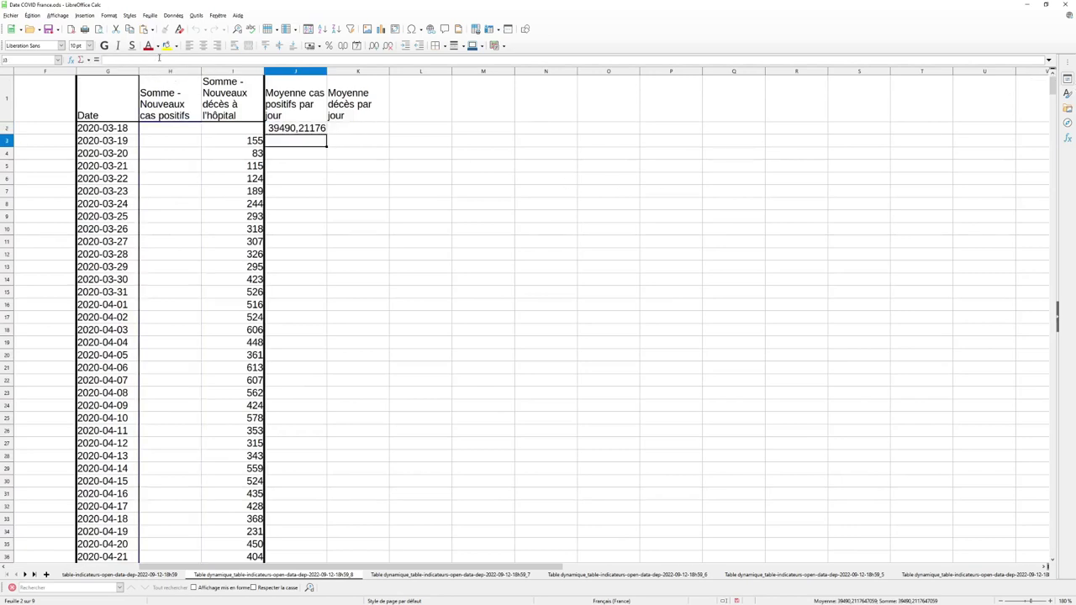
- Re-enter the average formula in J2 by selecting the positive cases range, giving =MOYENNE(H2:H910)
key("Up")
type("=")
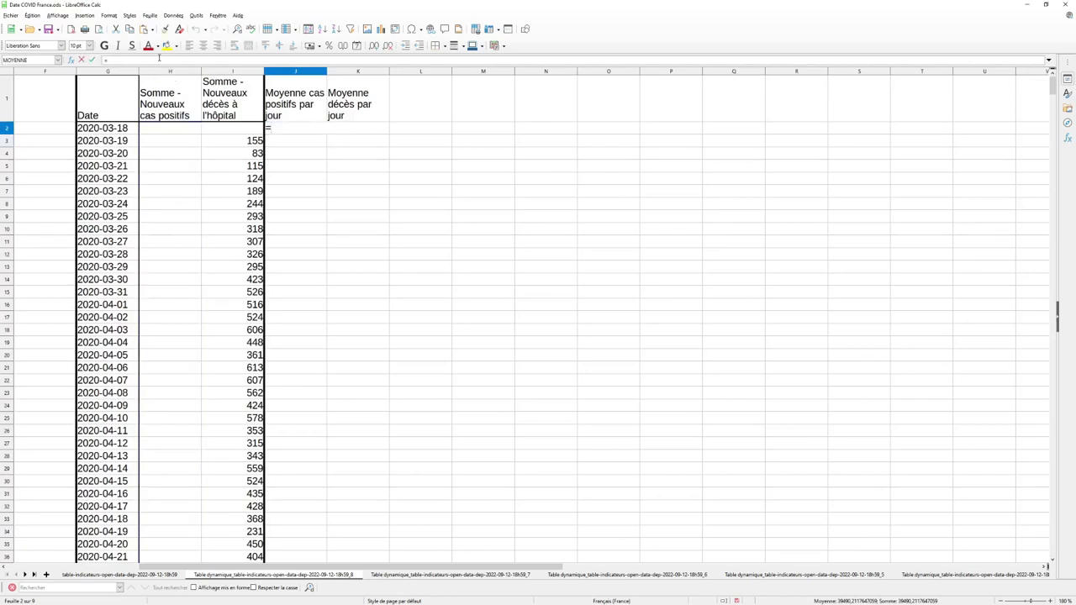
type("MOYENNE(")
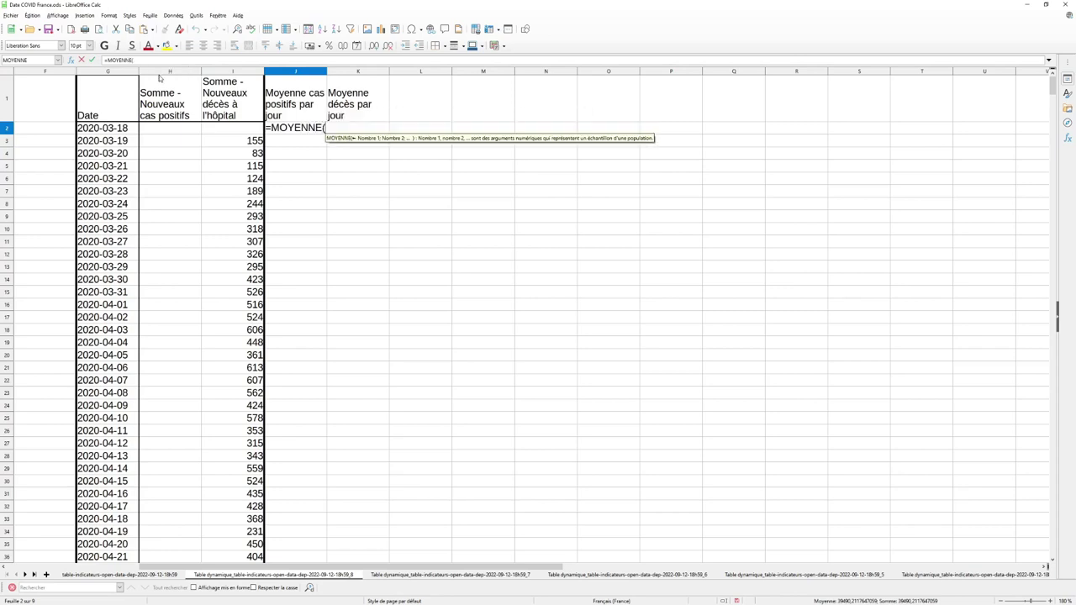
left_click(170, 133)
mouse_move(170, 133)
left_mouse_down()
mouse_move(210, 565)
mouse_move(169, 133)
left_mouse_up()
key("Return")
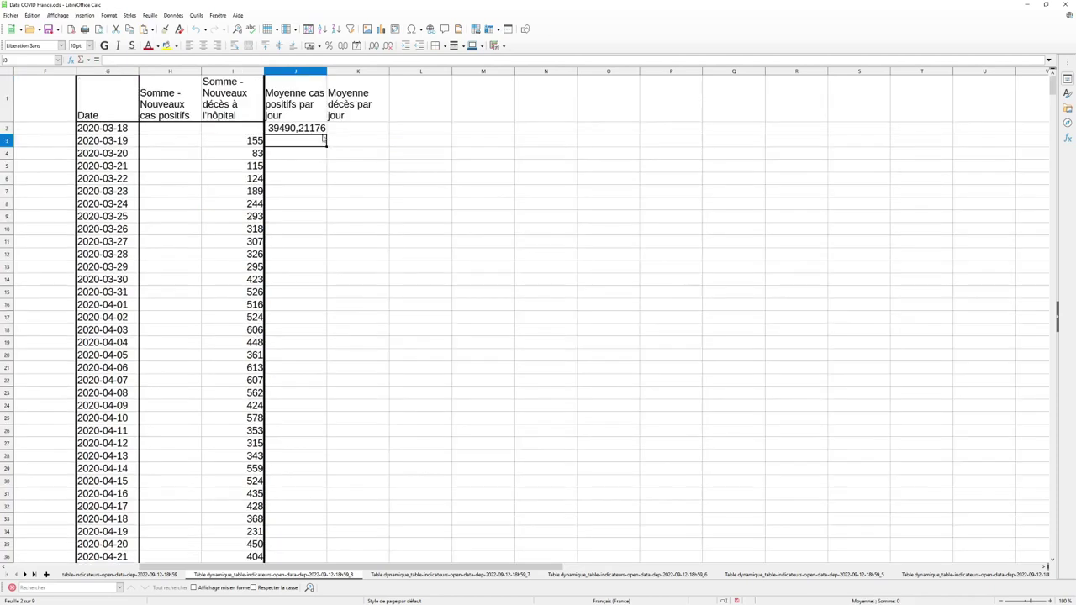
key("Up")
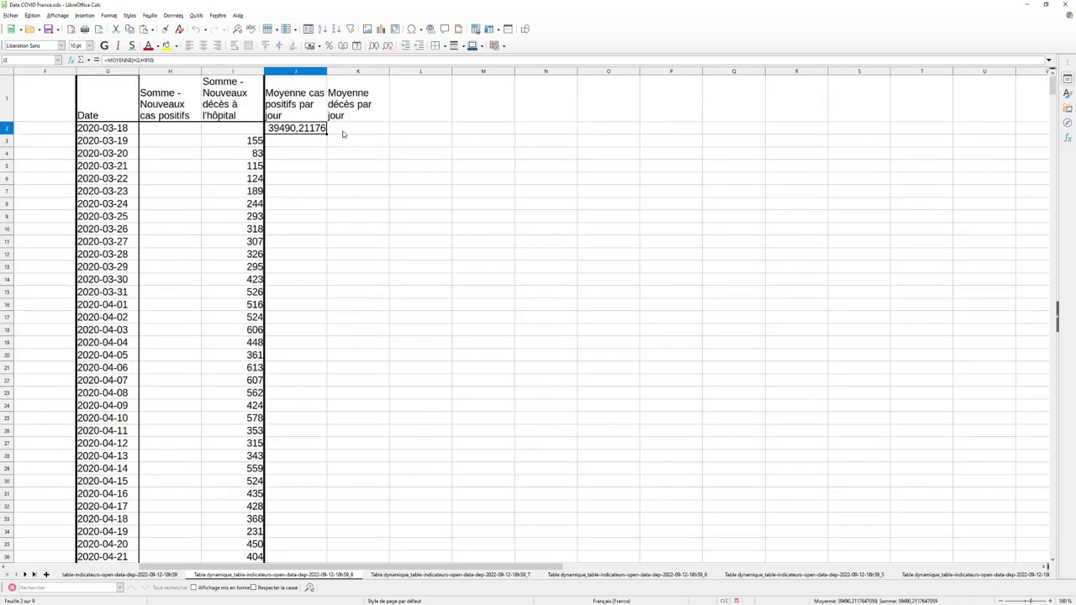
- Calculate the average daily deaths in K2 with MOYENNE over the hospital deaths column, starting at I2
left_click(343, 133)
type("=")
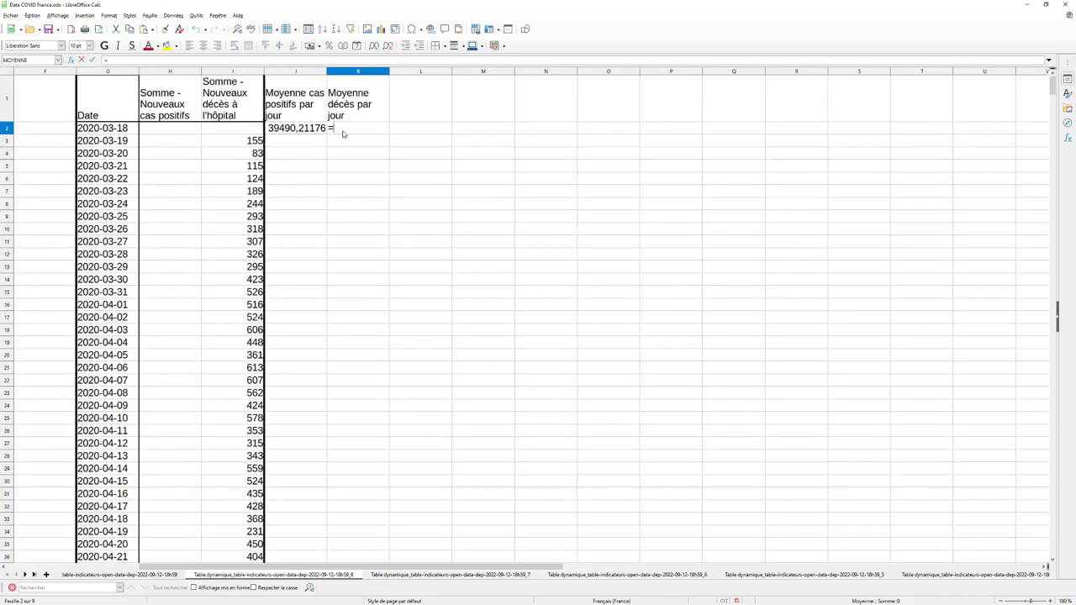
type("MOYENNE(")
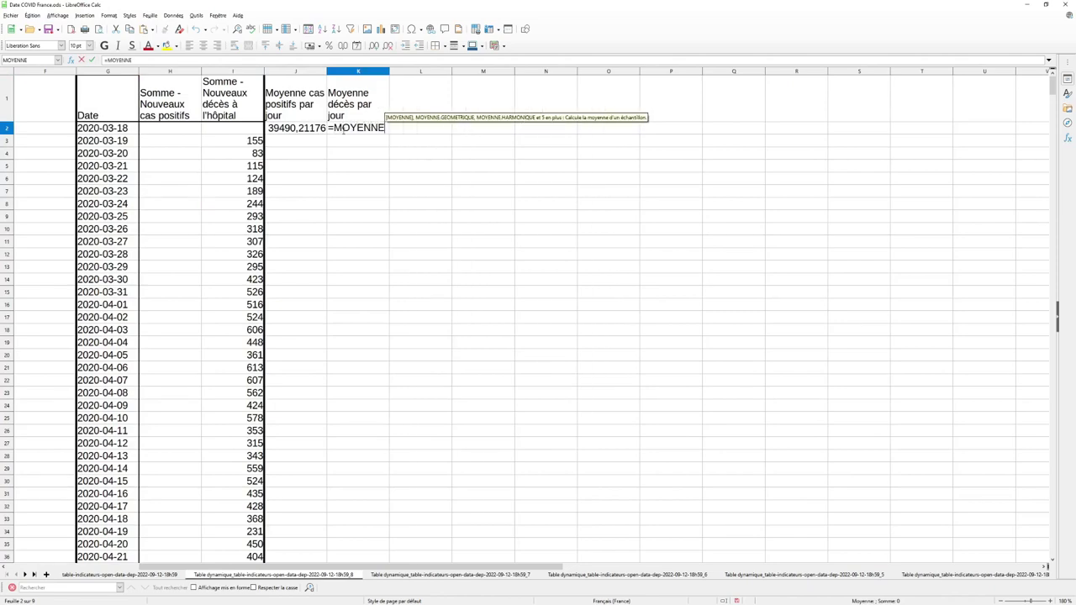
left_click(254, 132)
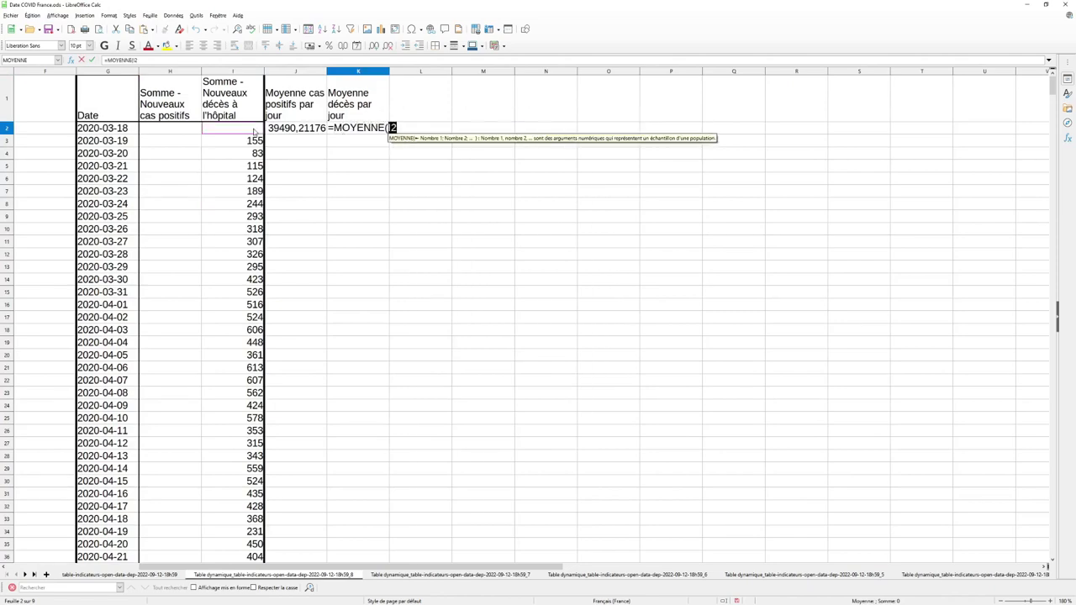
left_click_drag(254, 131, 252, 476)
key("Return")
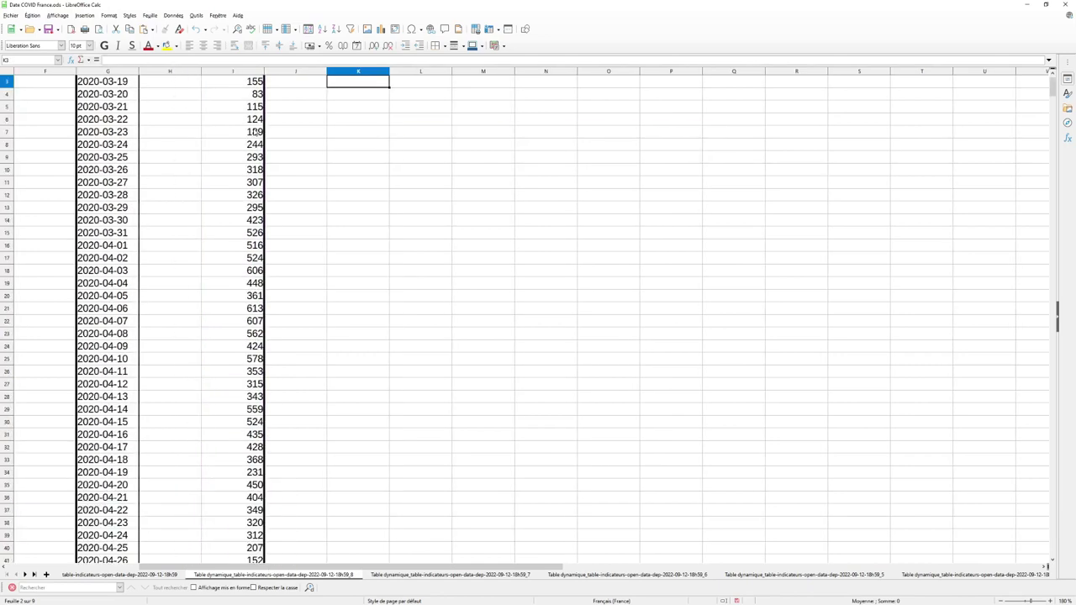
scroll(256, 132, "up", 1)
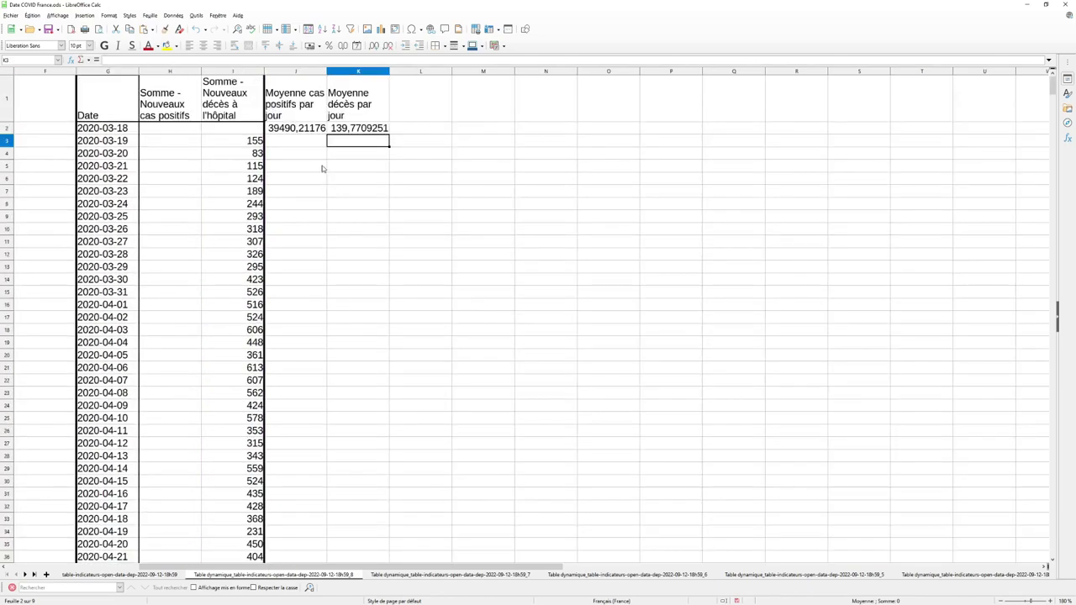
- Fill the two average formulas in J2:K2 down into row 3
left_click(298, 144)
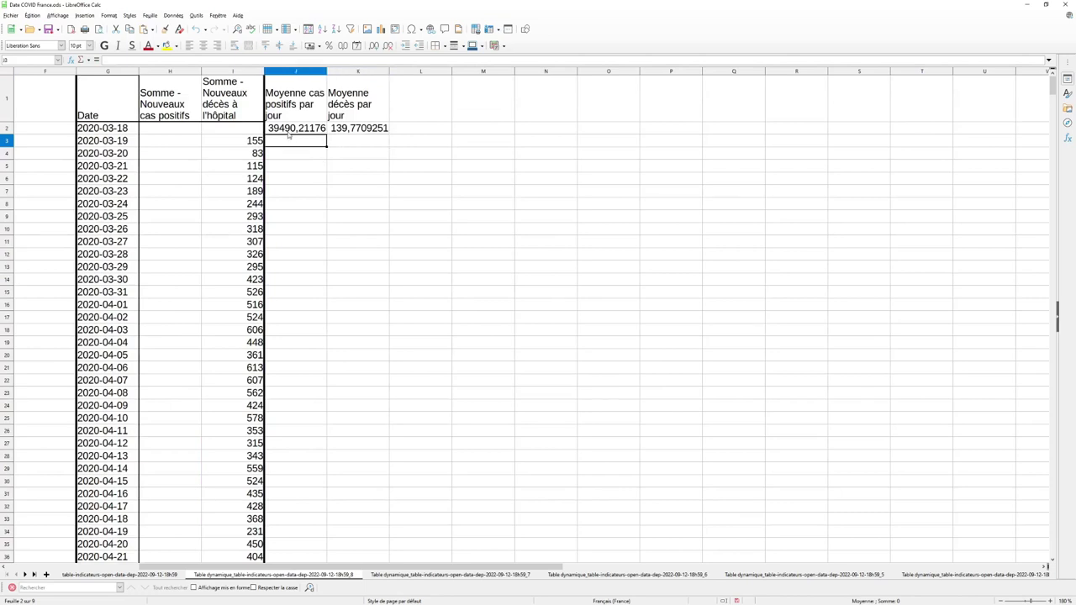
left_click(288, 133)
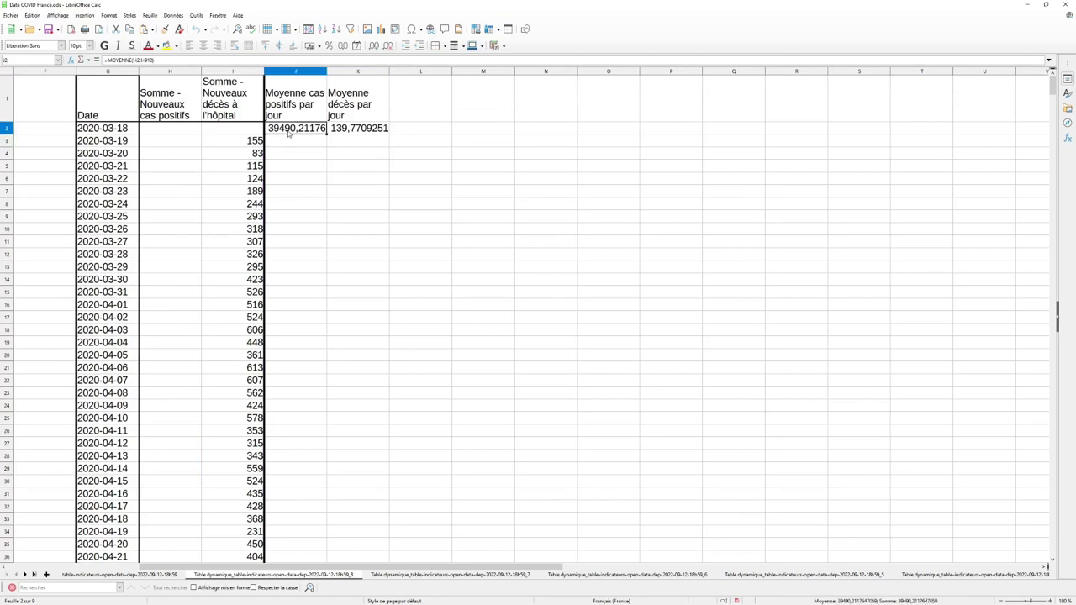
left_click(339, 131)
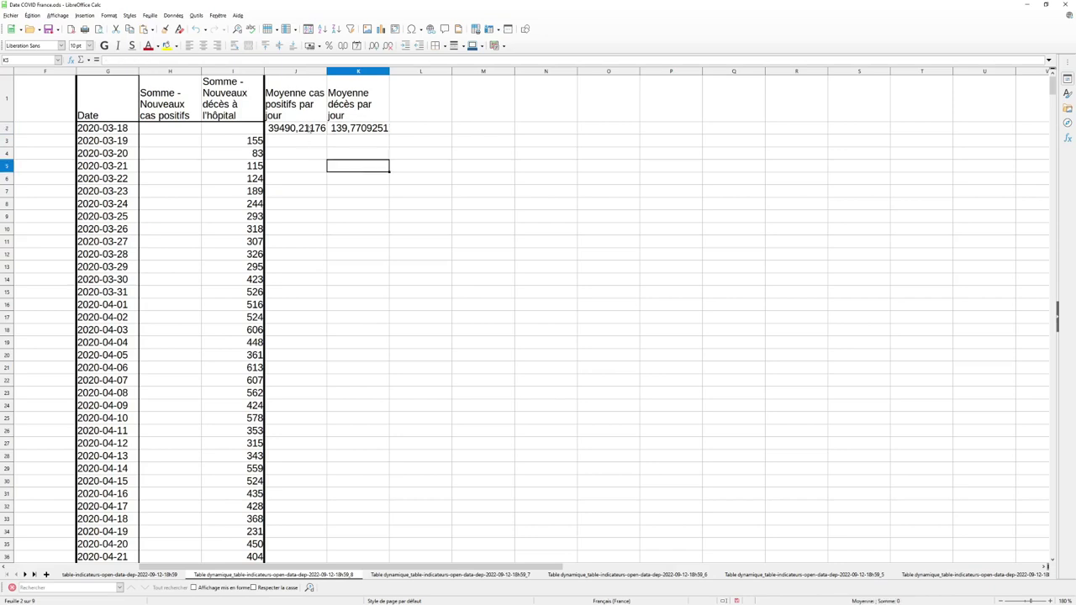
left_click_drag(309, 131, 351, 129)
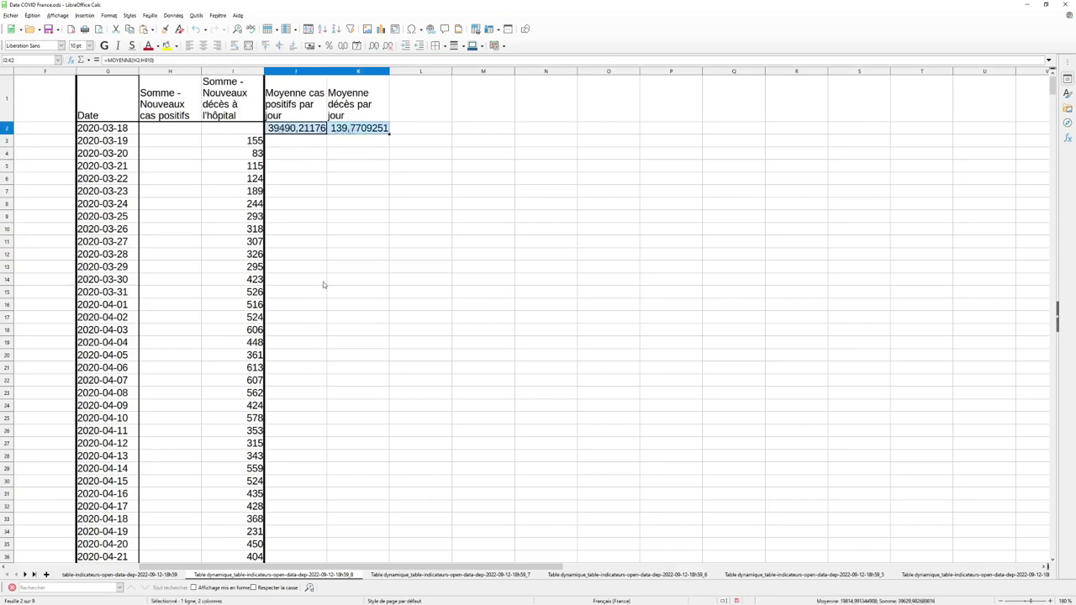
type("39490,21176\t139,7709251")
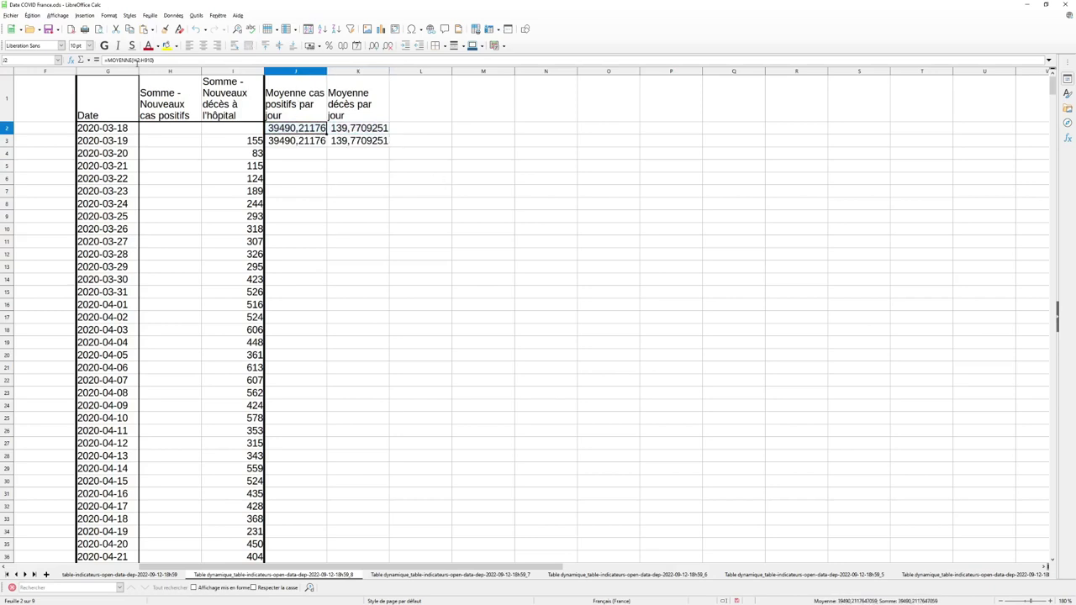
left_click(458, 140)
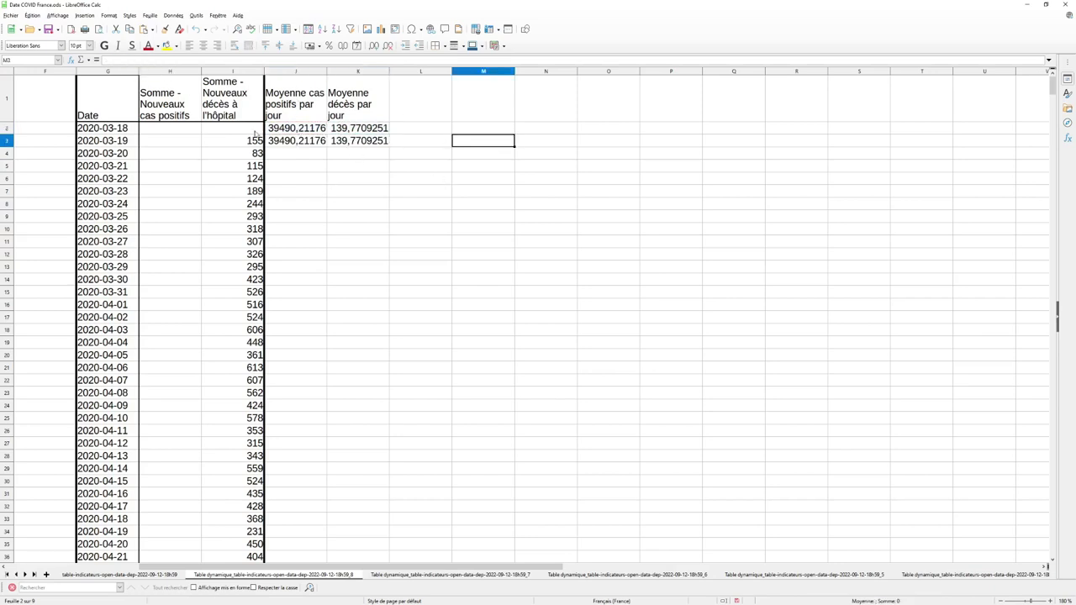
- Fill the positive cases average formula from J2 down to J11 with its relative references
left_click(301, 131)
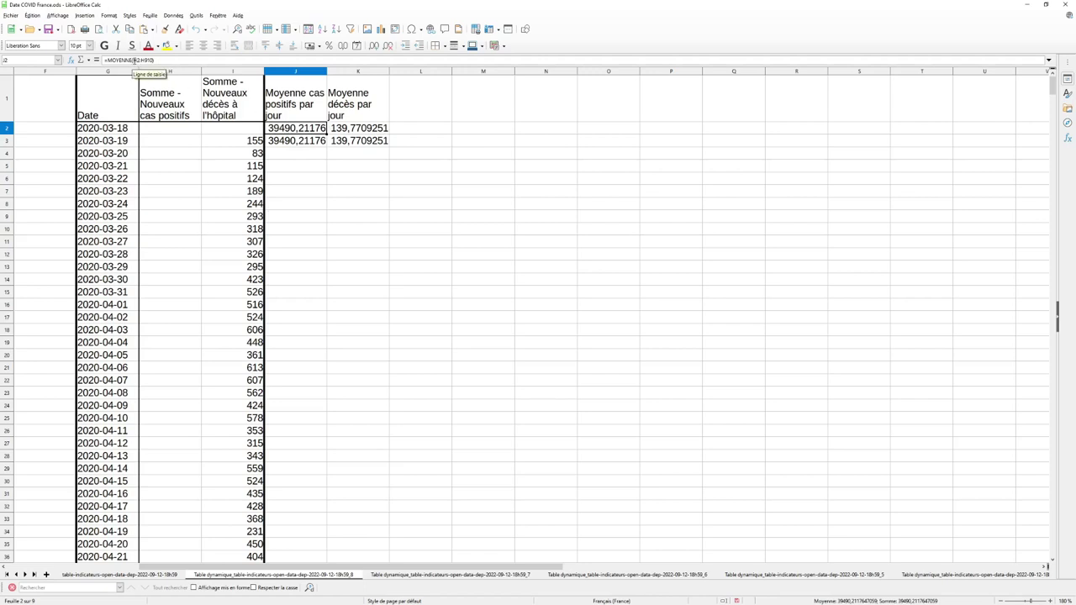
left_click(393, 192)
left_click(322, 130)
left_click_drag(326, 134, 320, 244)
left_click(380, 257)
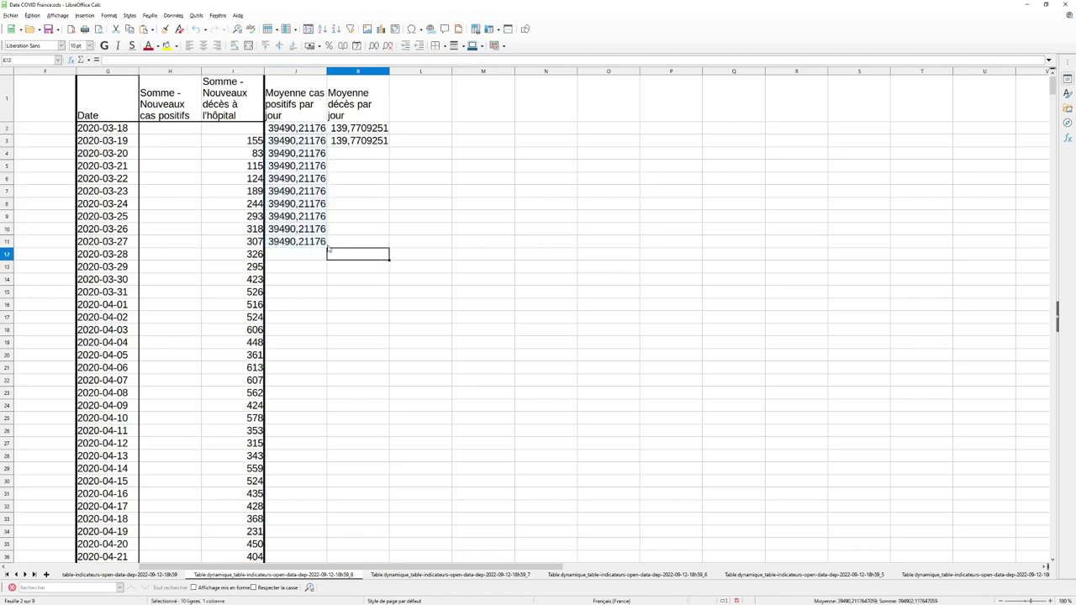
- Examine how the range references shift in column J by comparing the formulas in J11, J2, J3 and J4
left_click(322, 244)
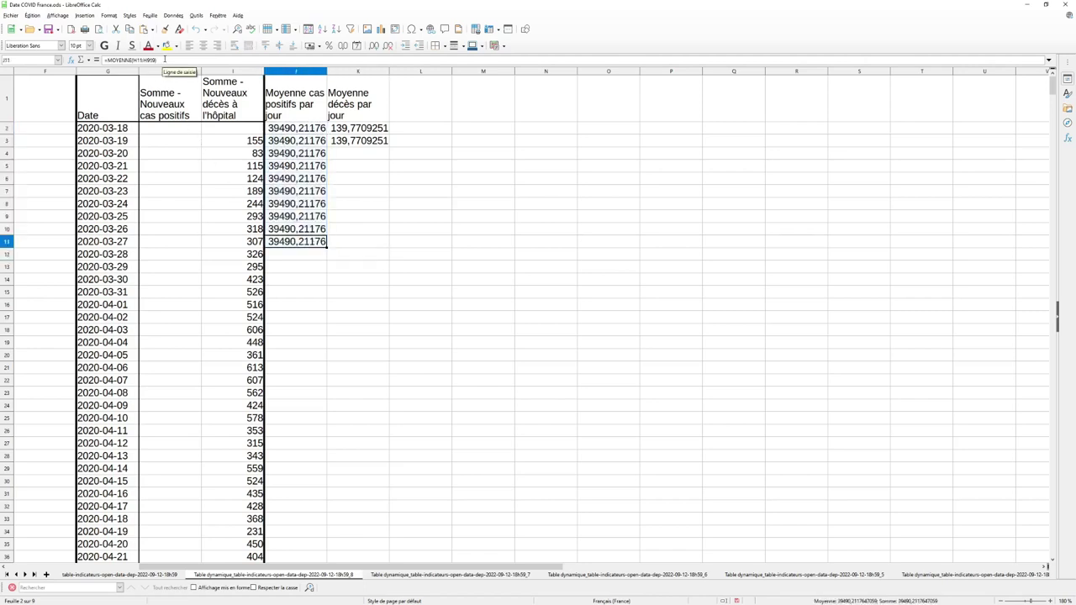
left_click(164, 60)
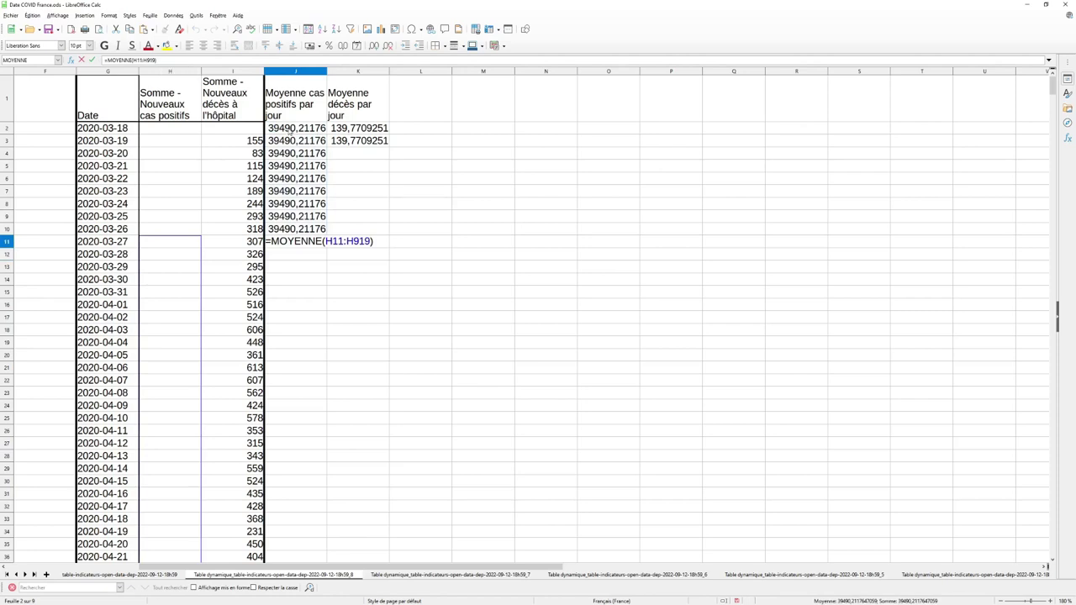
left_click(291, 131)
key("Escape")
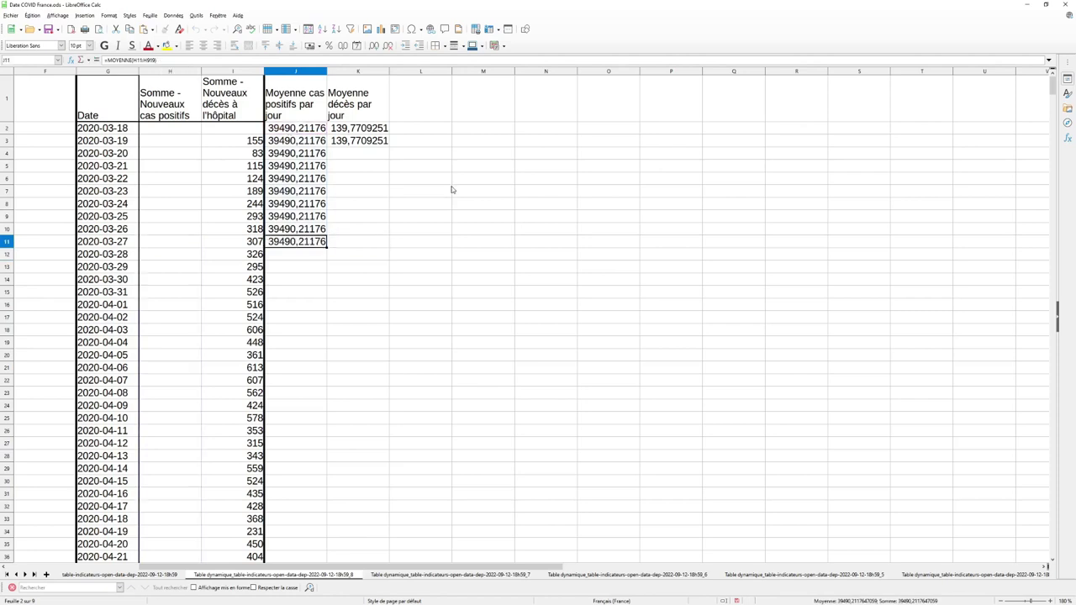
left_click(315, 130)
left_click(202, 58)
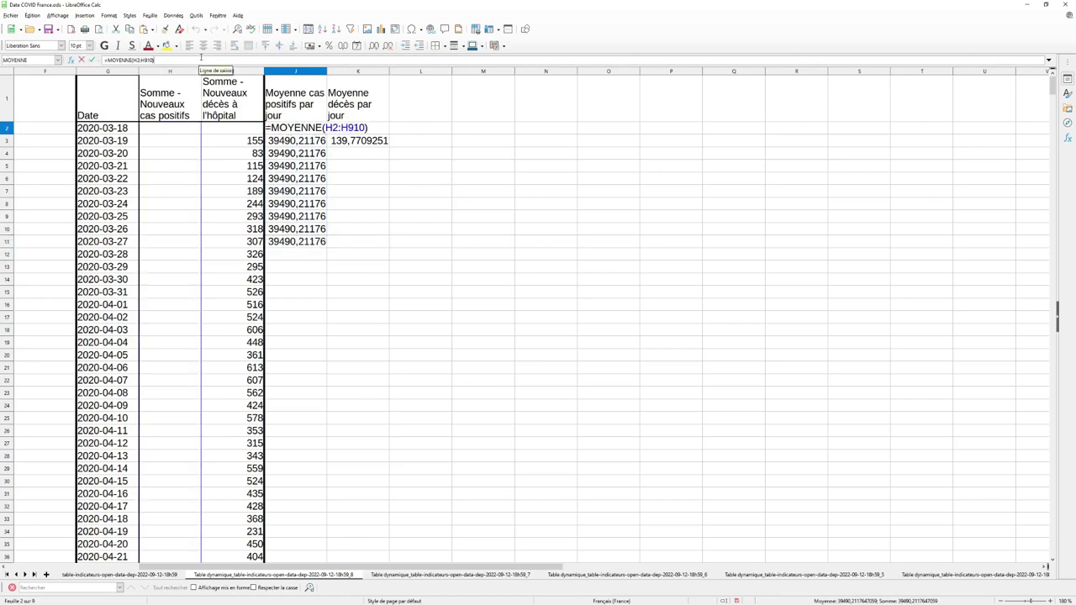
key("Return")
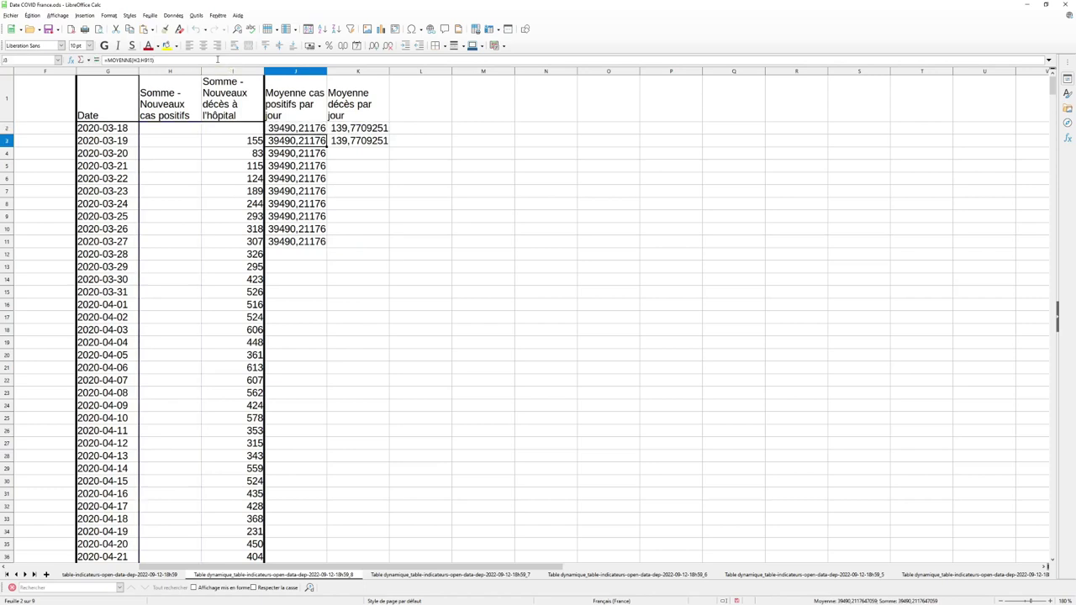
left_click(217, 59)
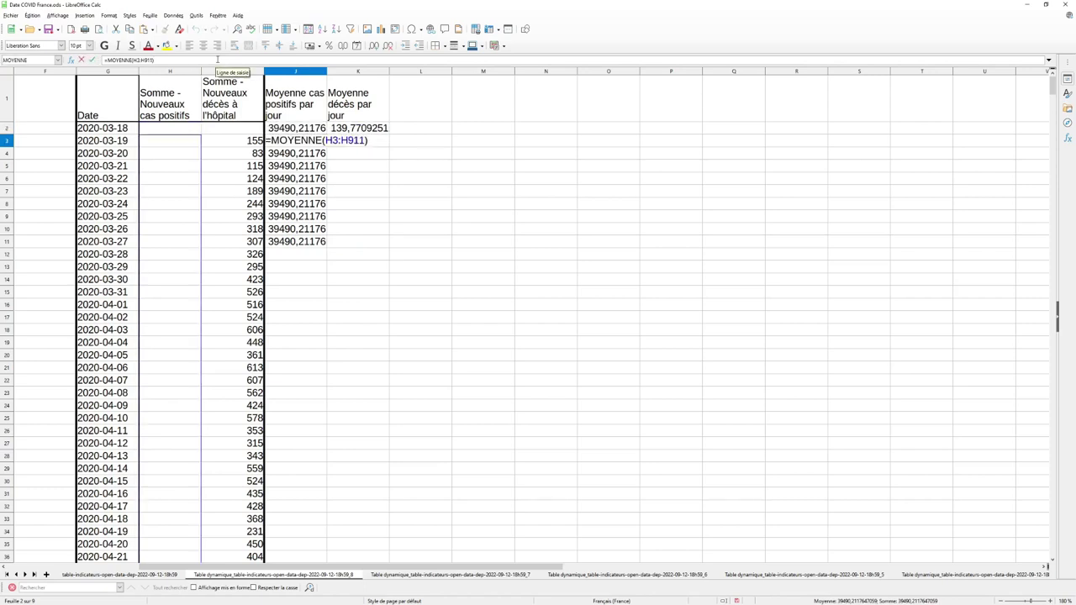
key("Return")
left_click(217, 60)
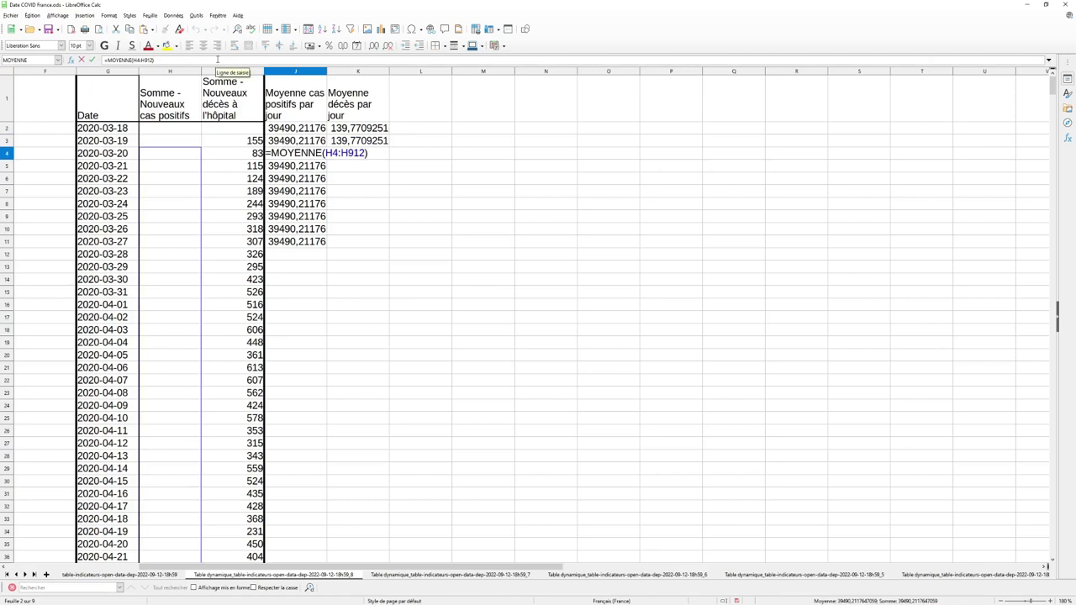
key("Return")
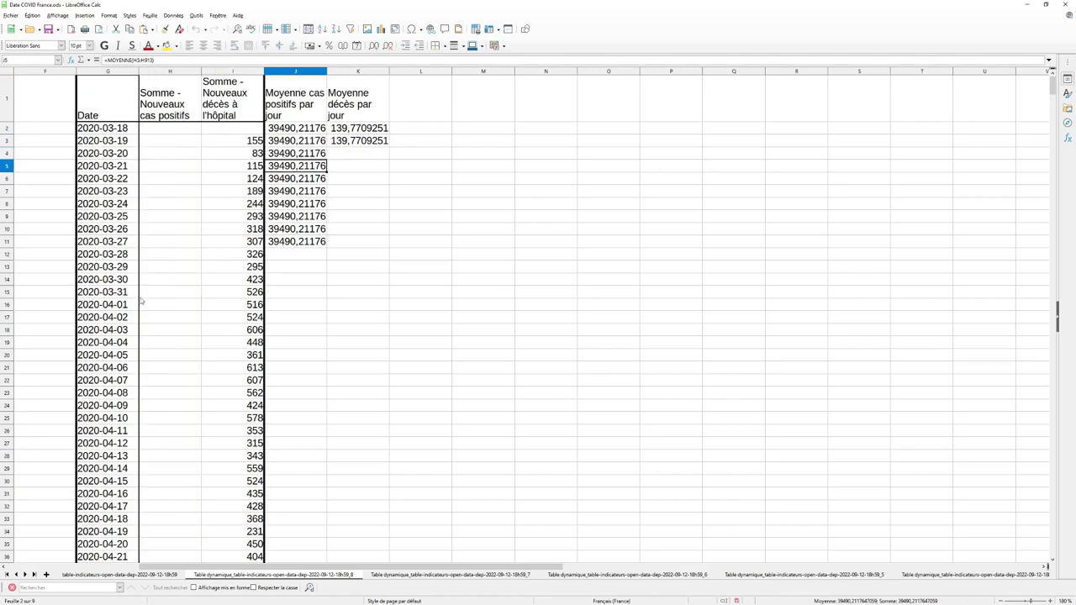
- Make the range in the J2 formula absolute, giving =MOYENNE($H$2:$H$910)
left_click(288, 128)
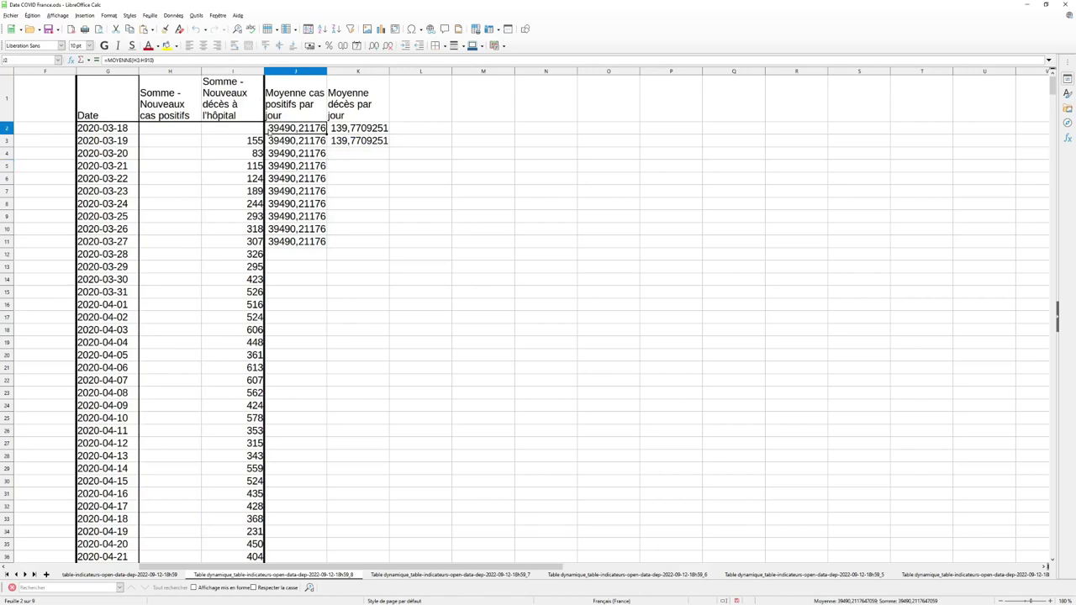
left_click(137, 60)
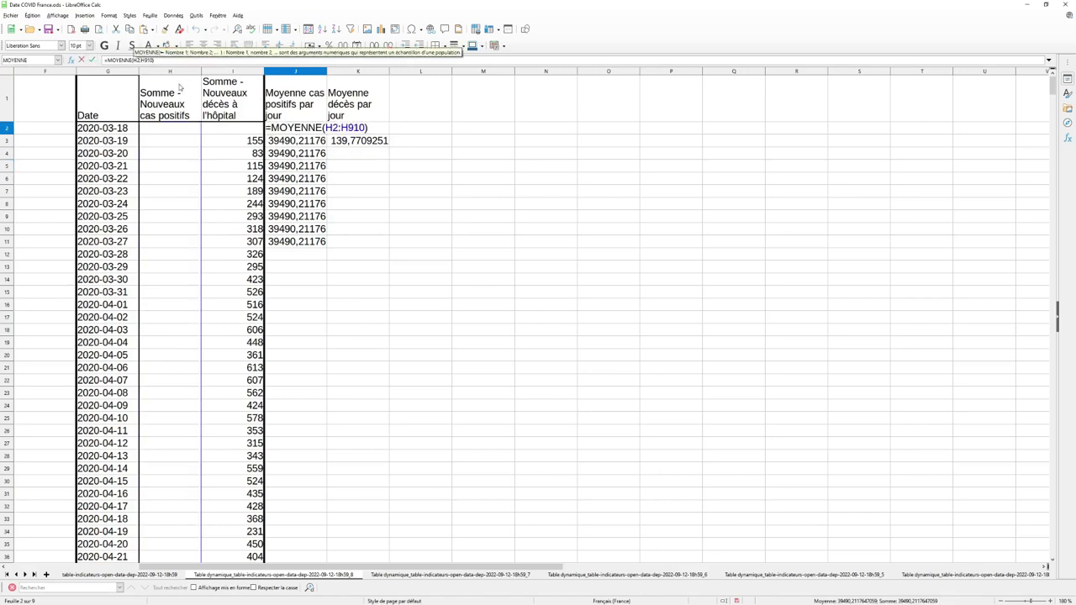
left_click(143, 61)
key("shift+F4")
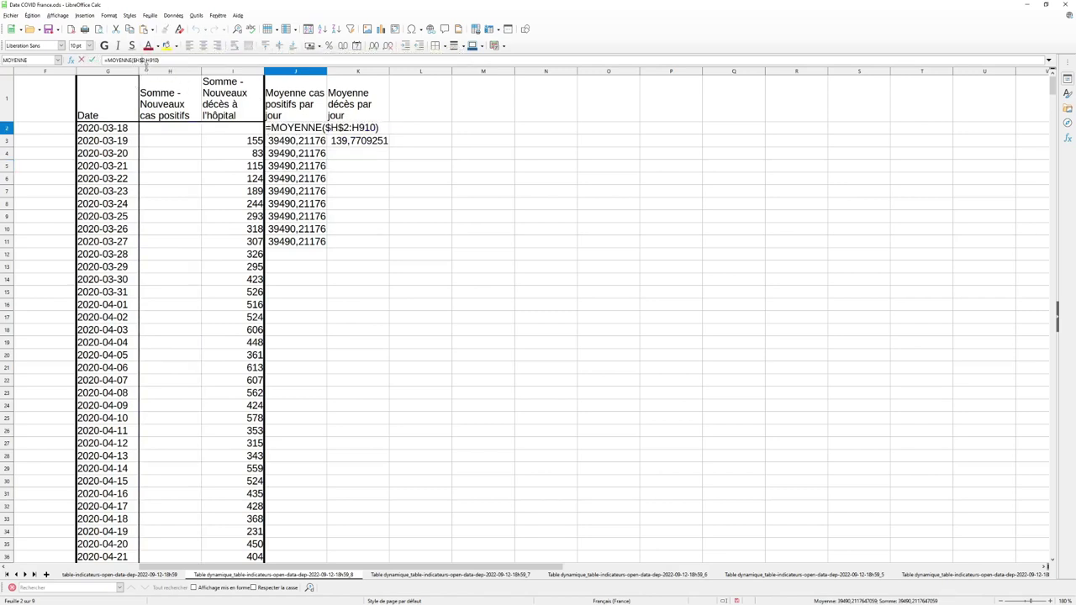
left_click(146, 60)
type("$")
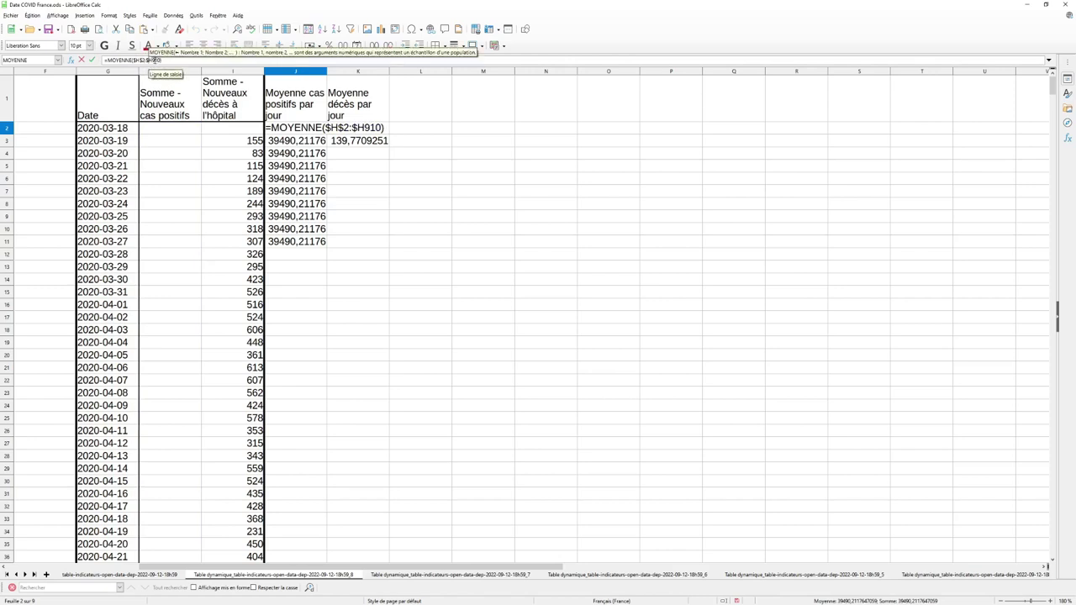
left_click(150, 61)
type("$")
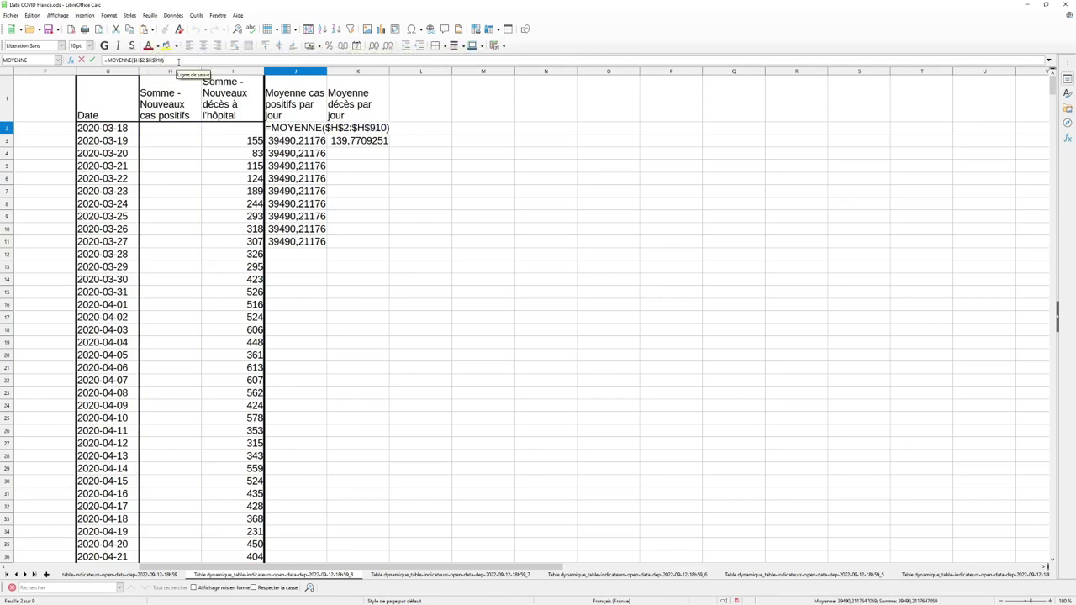
key("Return")
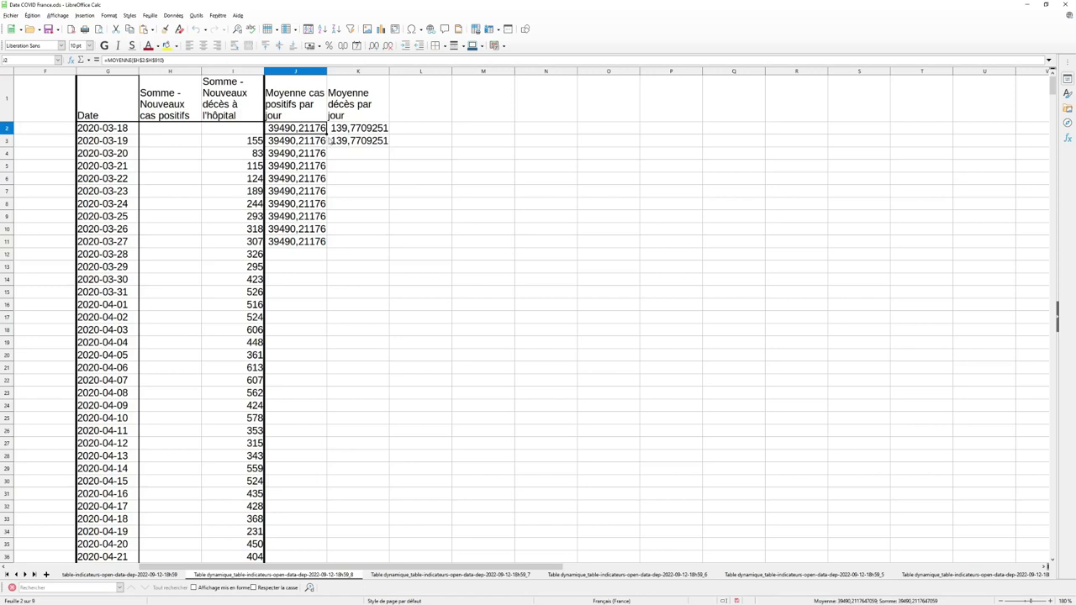
- Fill the absolute-reference formula from J2 down to J26 and check the ranges in J3 to J5
left_click_drag(326, 147, 324, 431)
left_click(296, 140)
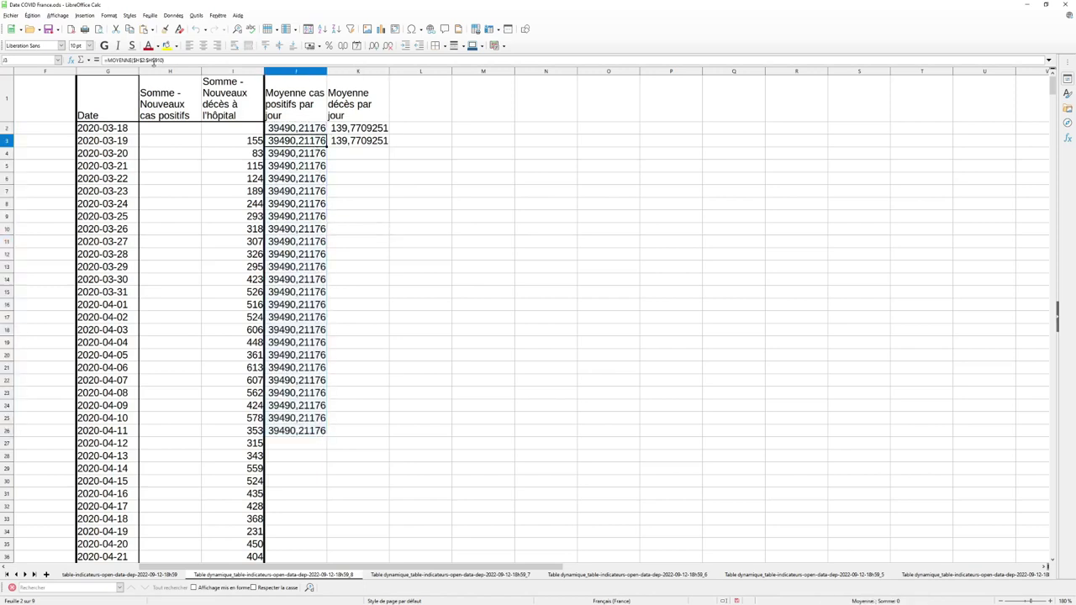
left_click(176, 60)
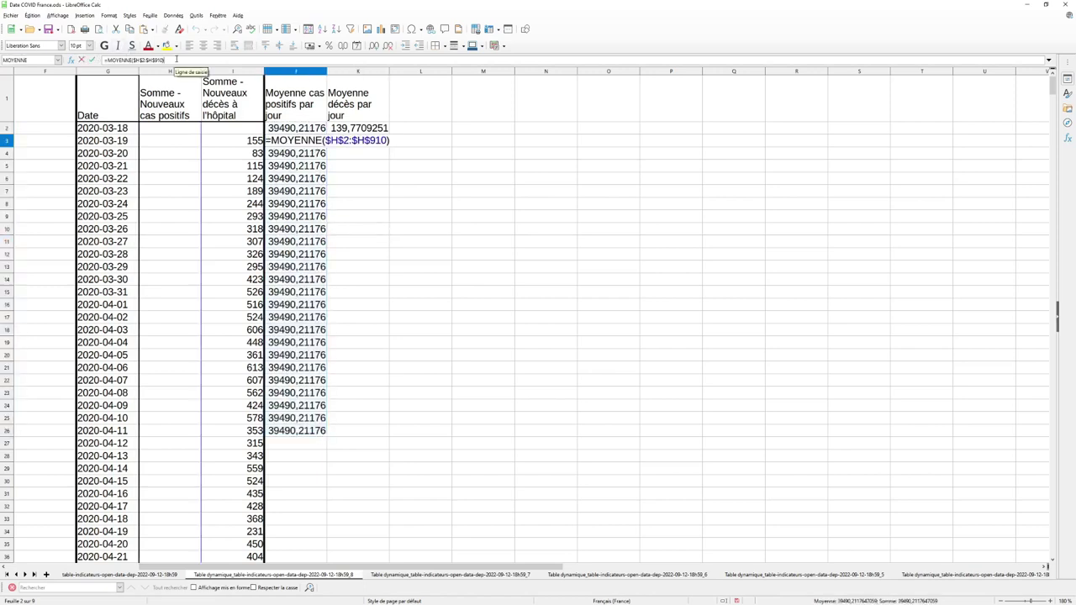
key("Return")
left_click(177, 60)
key("Return")
left_click(176, 60)
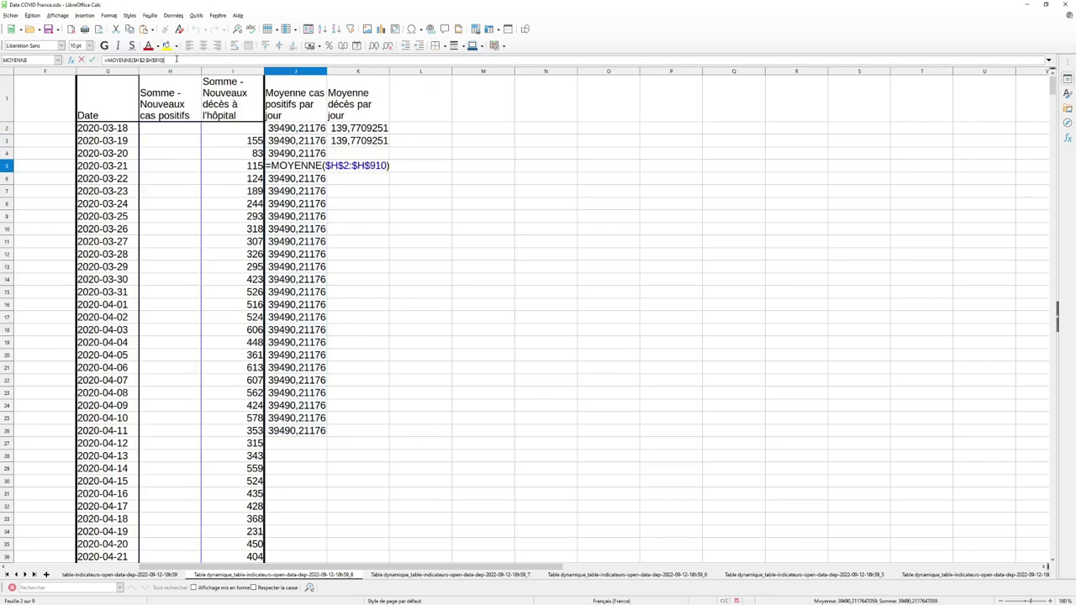
key("Return")
- Anchor the hospital deaths range in the K2 average formula, starting at $I$2, and fill it down to K26
left_click(336, 128)
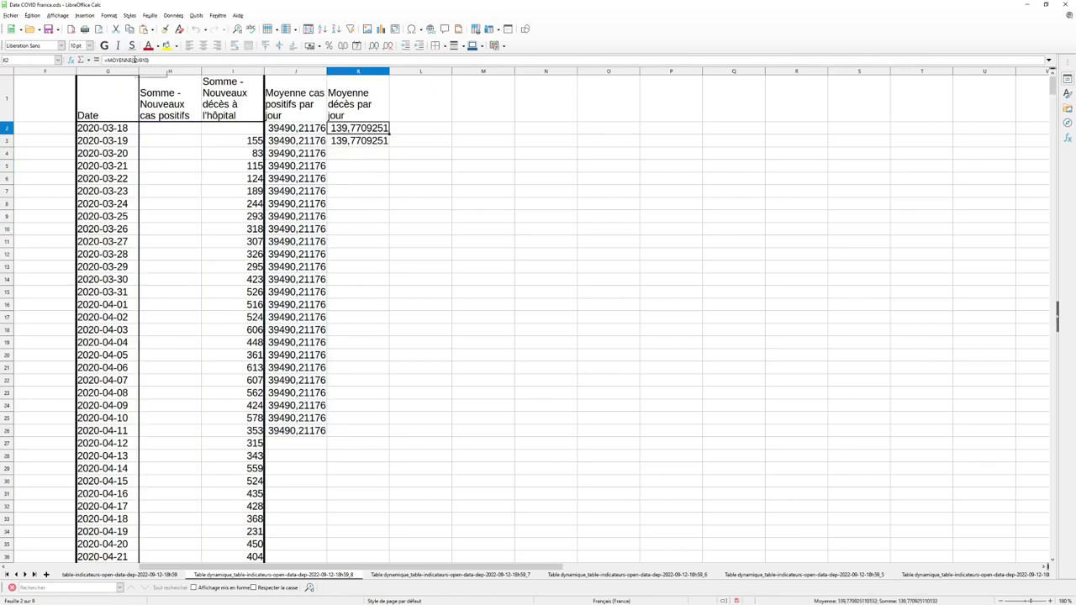
left_click(134, 60)
key("shift+F4")
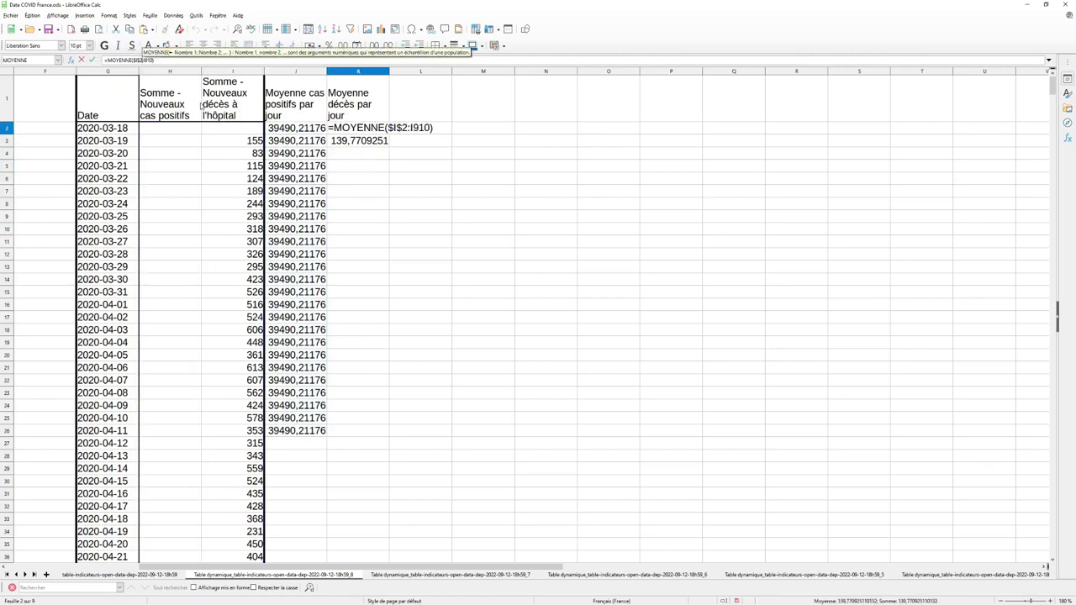
key("Return")
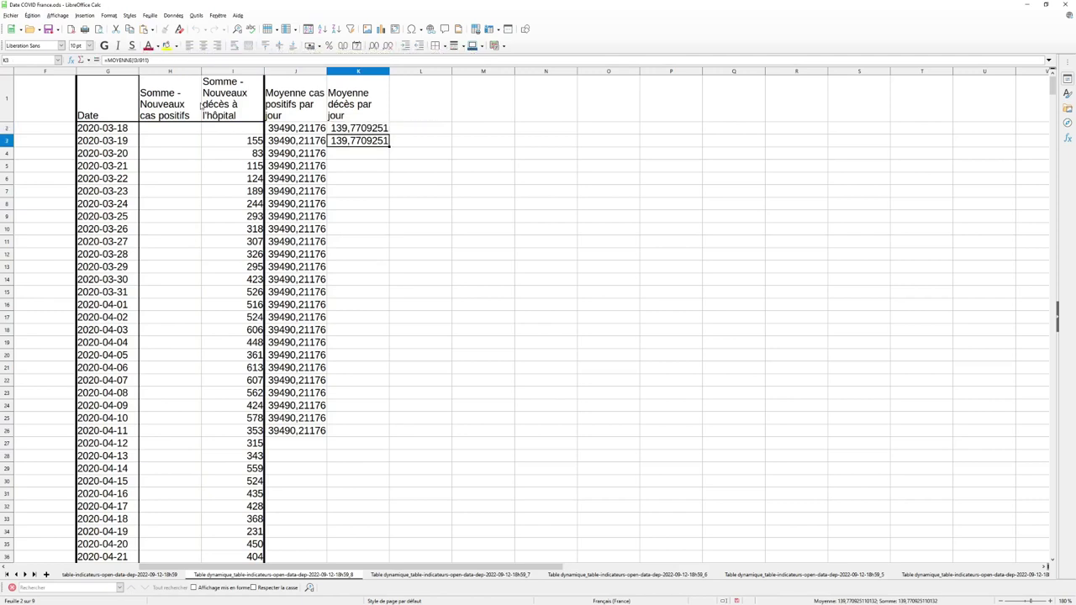
left_click(365, 133)
left_click_drag(389, 132, 370, 430)
left_click(417, 418)
- Extend the average formulas in columns J and K down to row 28 and continue column J beyond row 36
left_click_drag(284, 128, 378, 435)
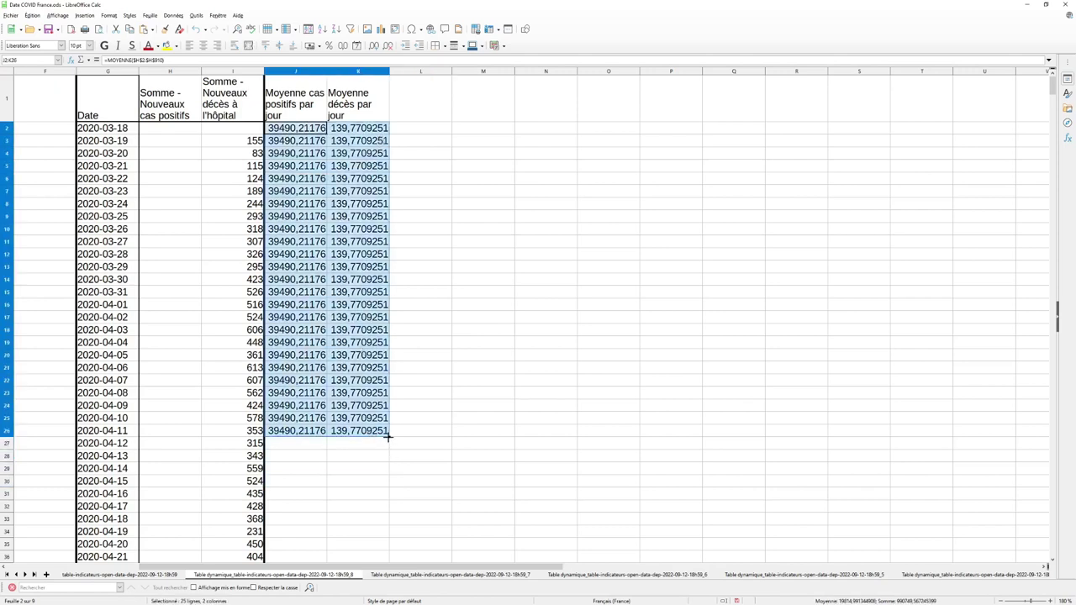
left_click_drag(389, 434, 389, 458)
left_click(420, 468)
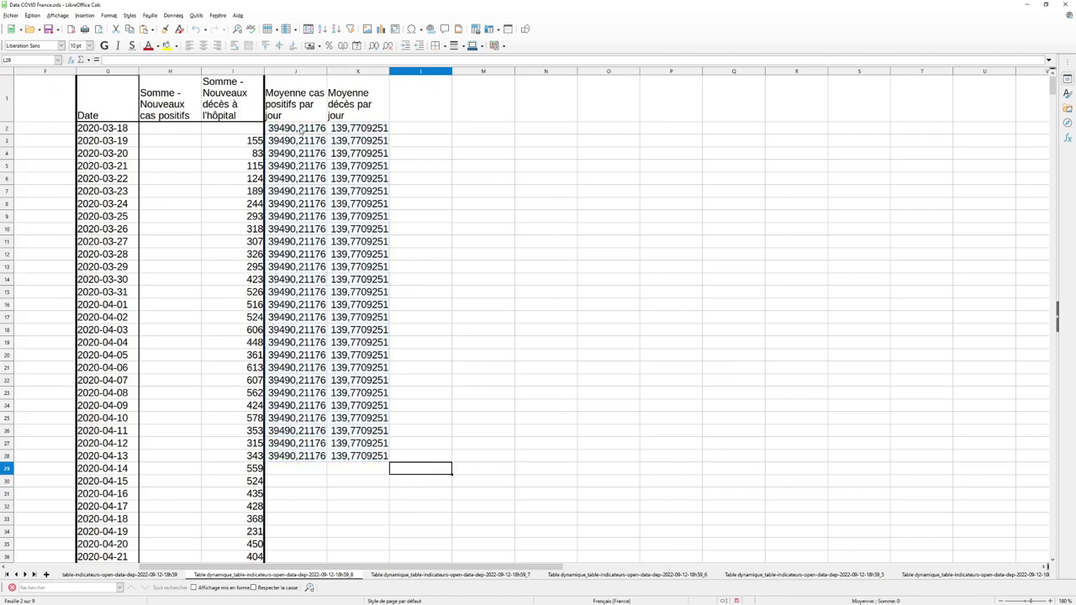
left_click_drag(301, 129, 307, 602)
scroll(418, 163, "up", 13)
left_click(454, 203)
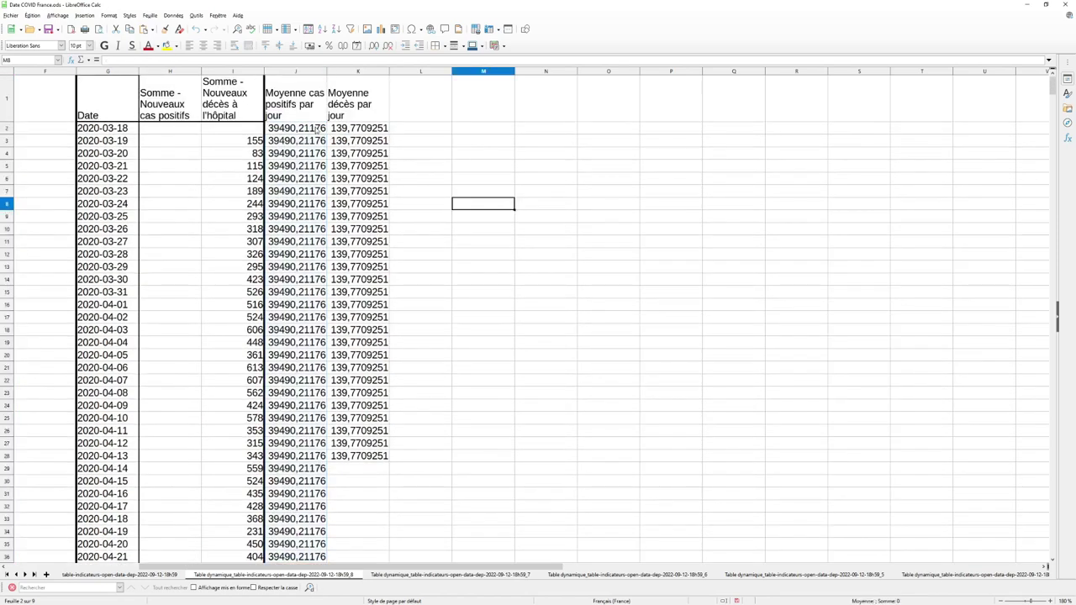
- Fill the average formulas in columns J and K down to row 910, beside the last date 2022-09-12
left_click_drag(296, 128, 281, 602)
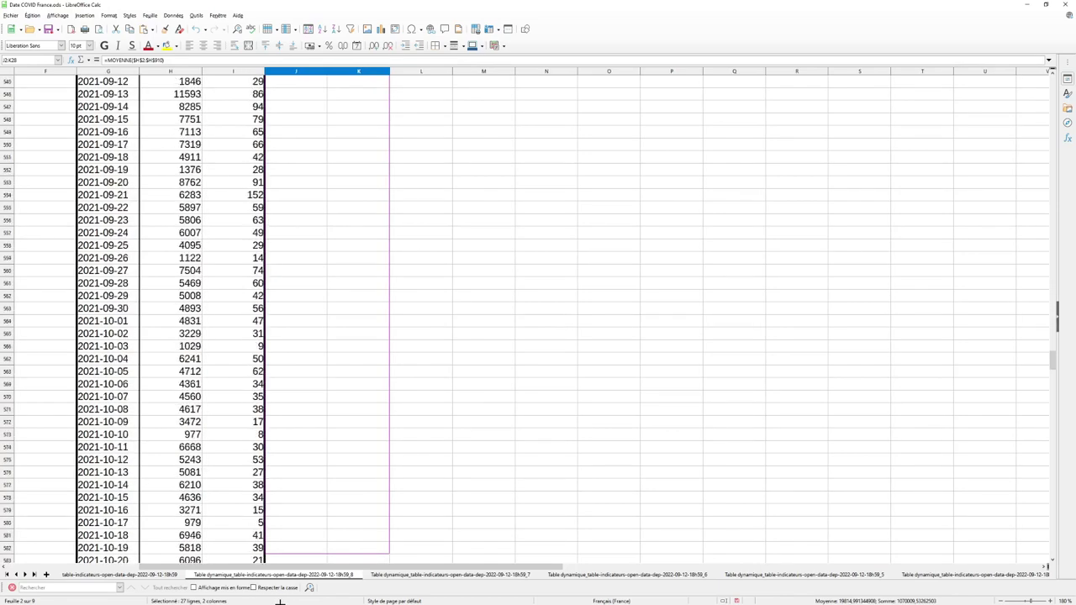
left_click_drag(281, 602, 279, 602)
scroll(279, 602, "down", 20)
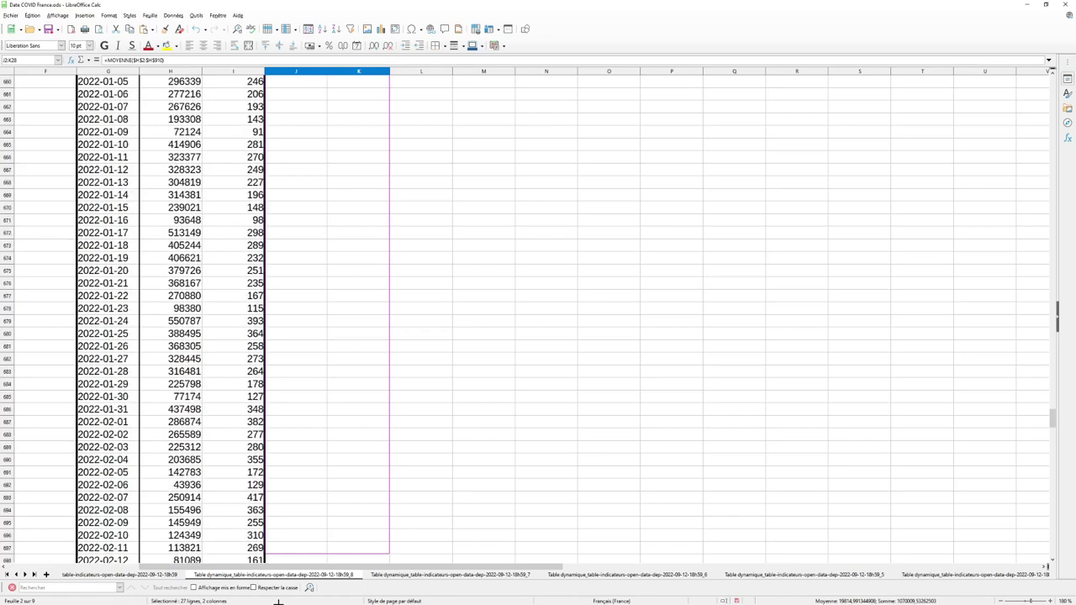
scroll(278, 602, "down", 18)
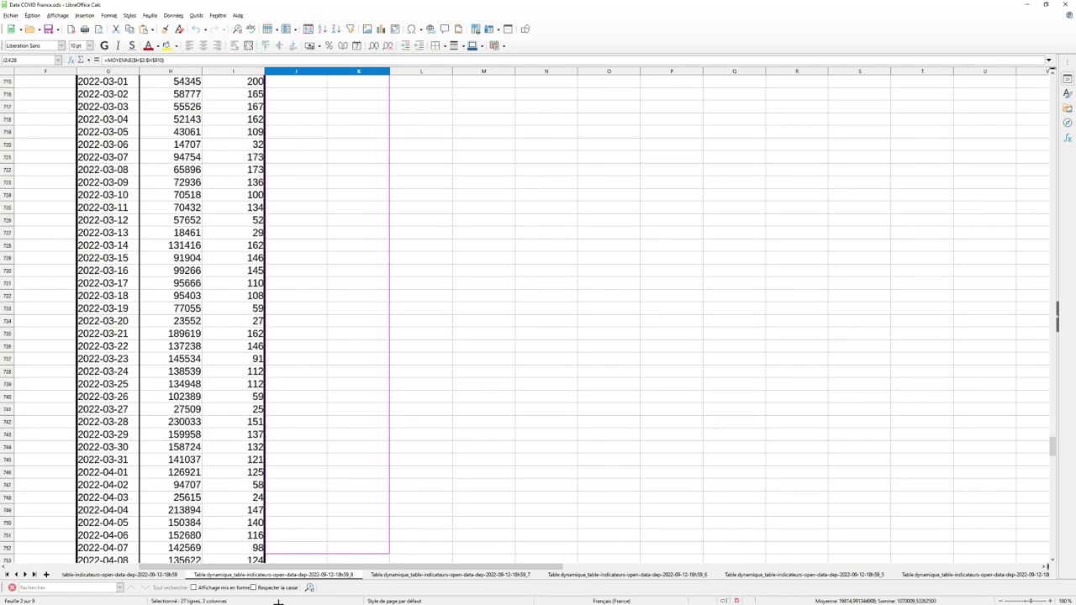
scroll(278, 602, "down", 20)
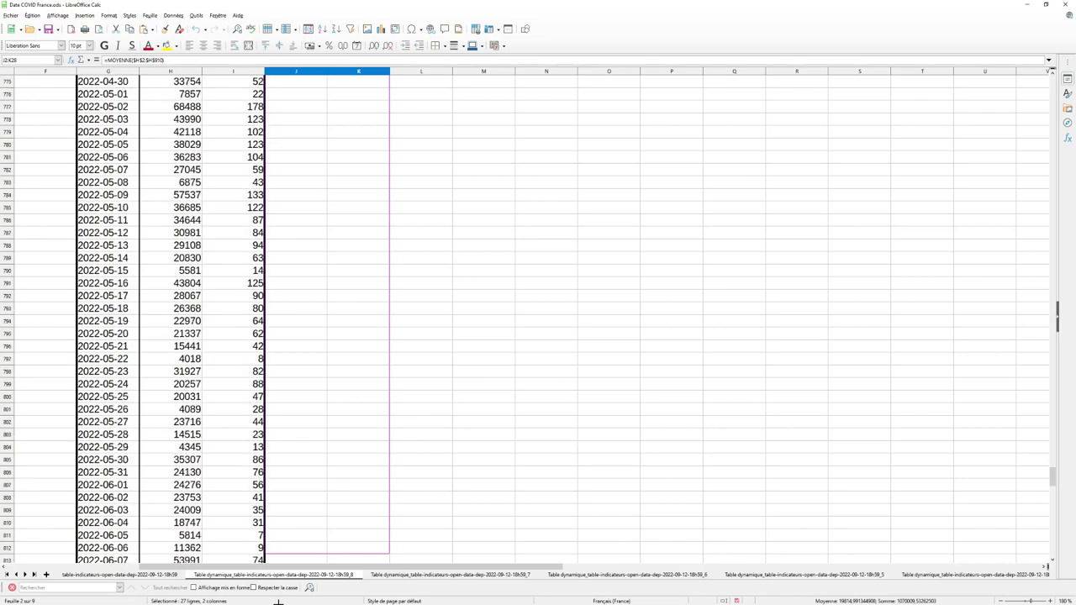
scroll(278, 602, "down", 20)
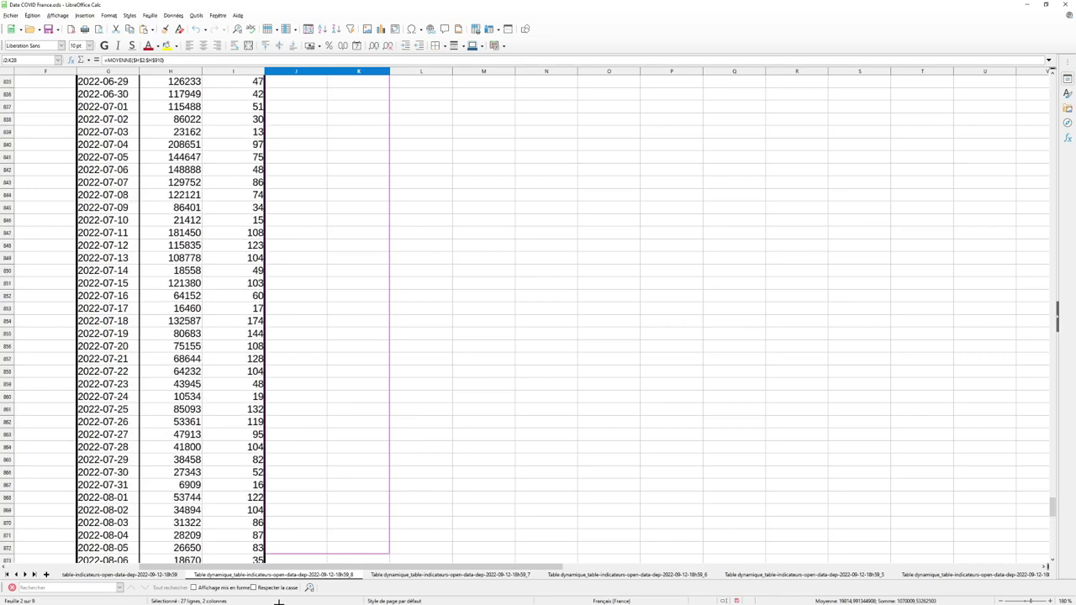
left_click_drag(278, 602, 320, 397)
key("ctrl+d")
left_click(461, 410)
scroll(426, 332, "up", 2)
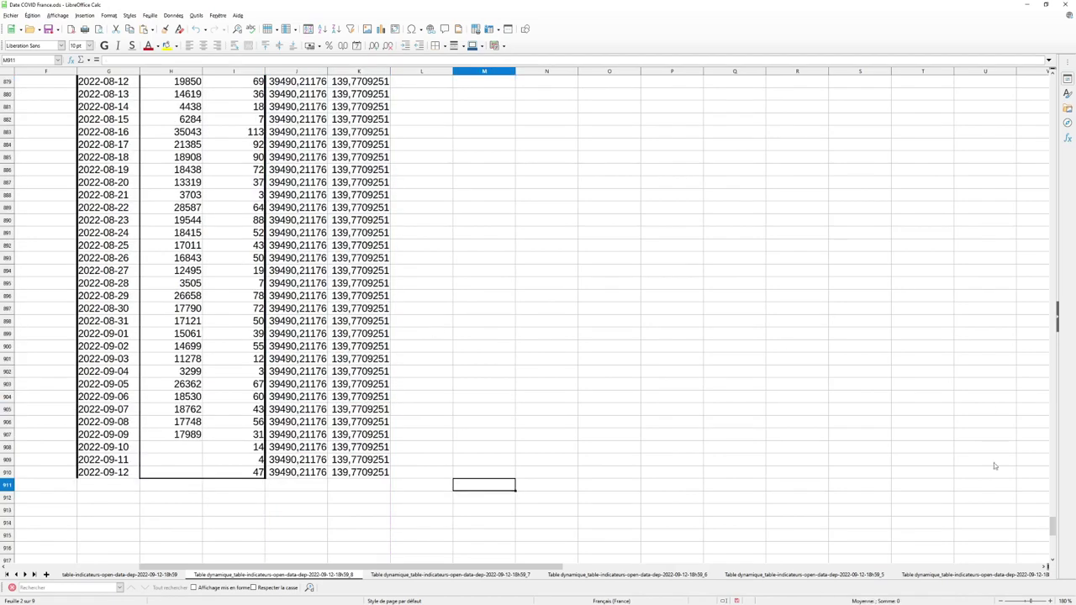
left_click_drag(1053, 525, 1053, 79)
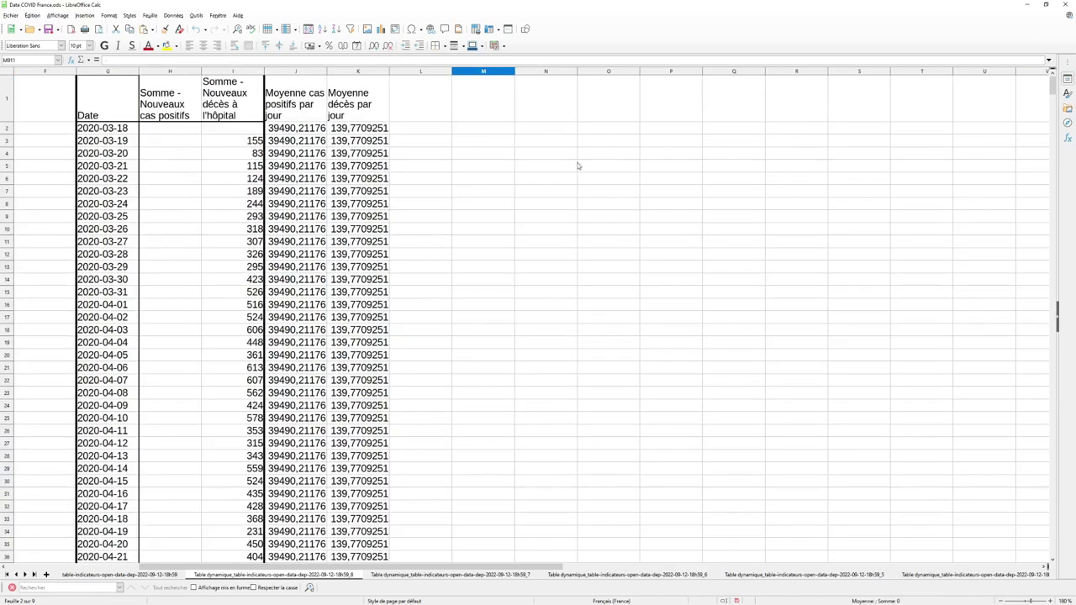
left_click(170, 71)
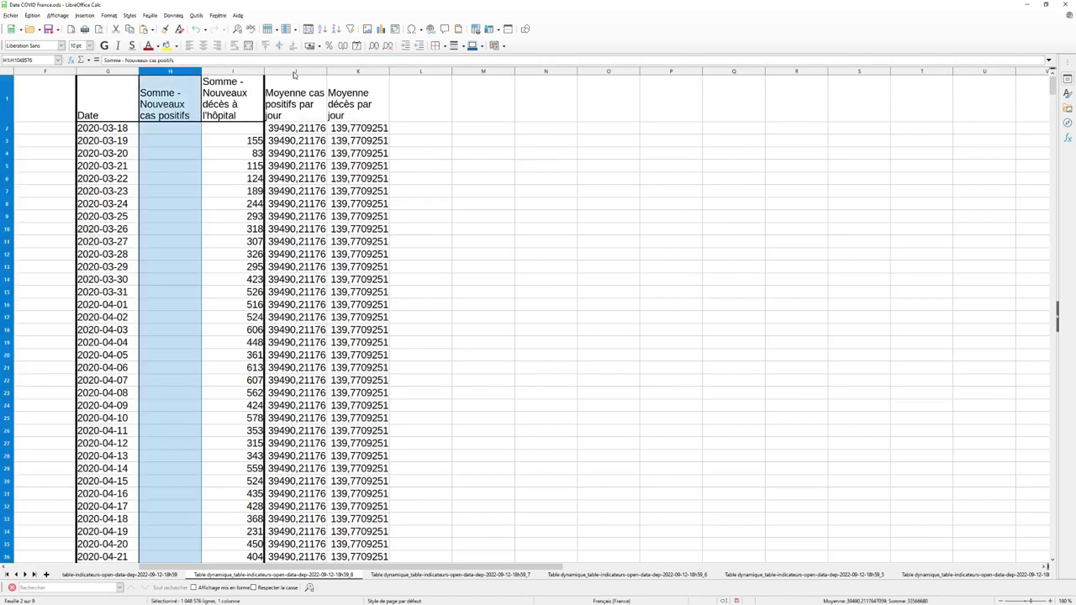
left_click(295, 71)
left_click(493, 132)
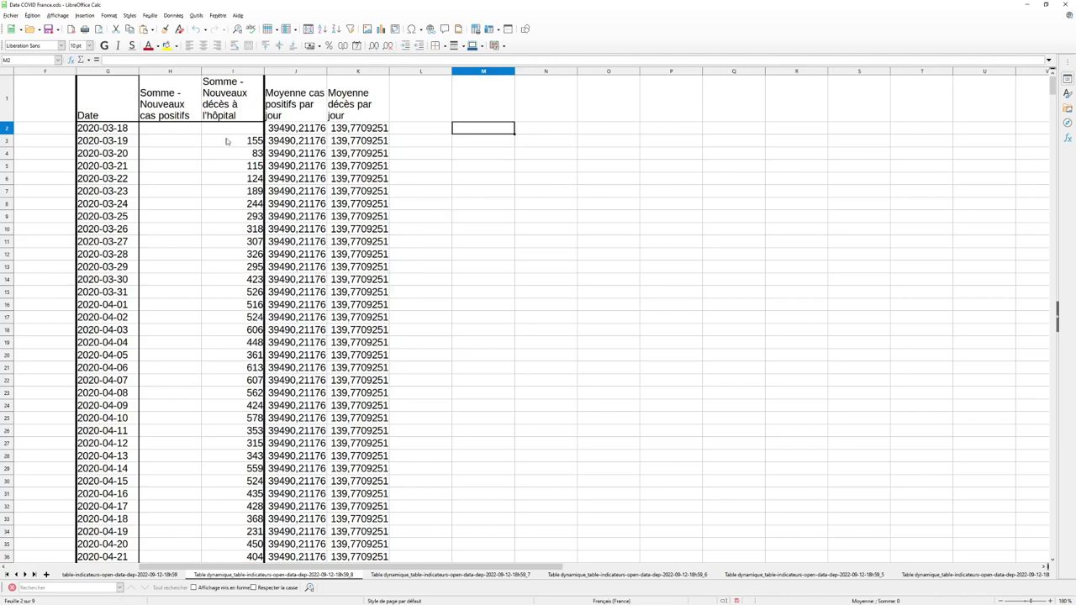
- Insert a lines-only line chart of daily new positive cases and their average from the Date, cases and average cases columns
left_click(108, 72)
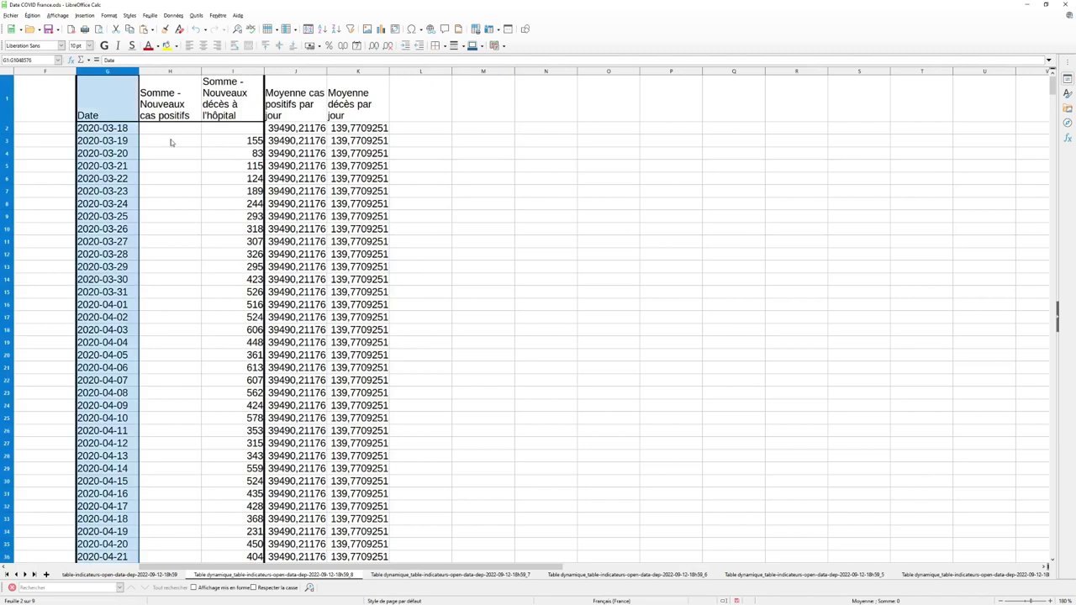
left_click(171, 72, "ctrl")
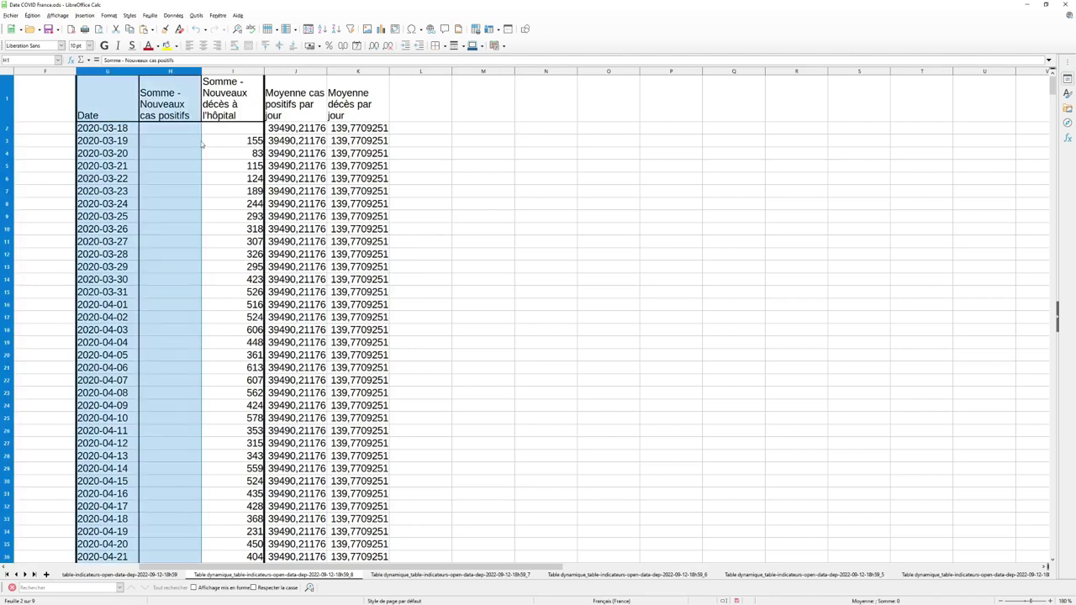
left_click(294, 72, "ctrl")
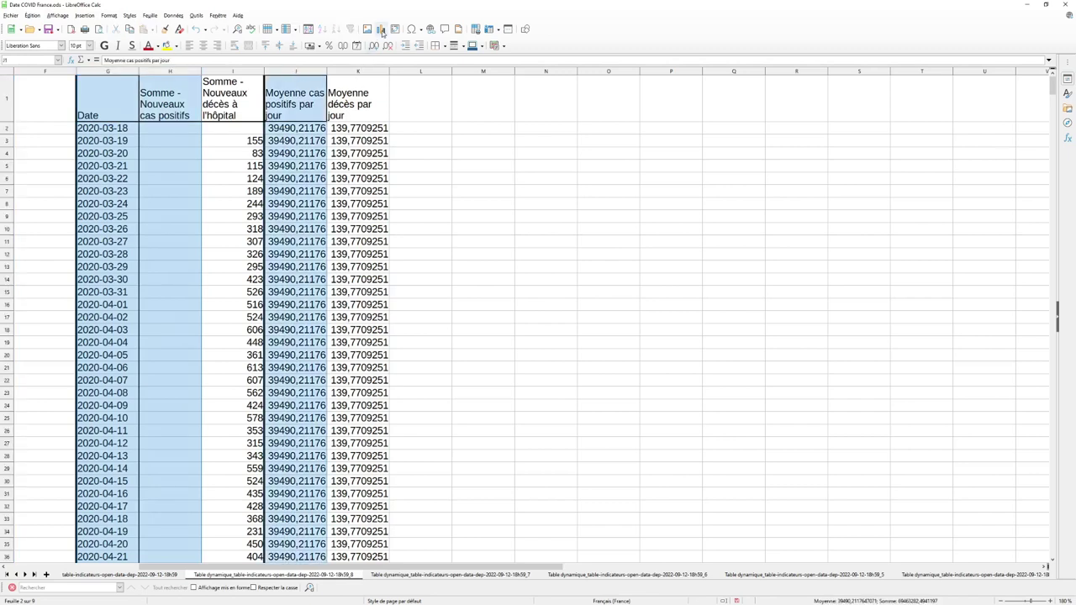
left_click(380, 30)
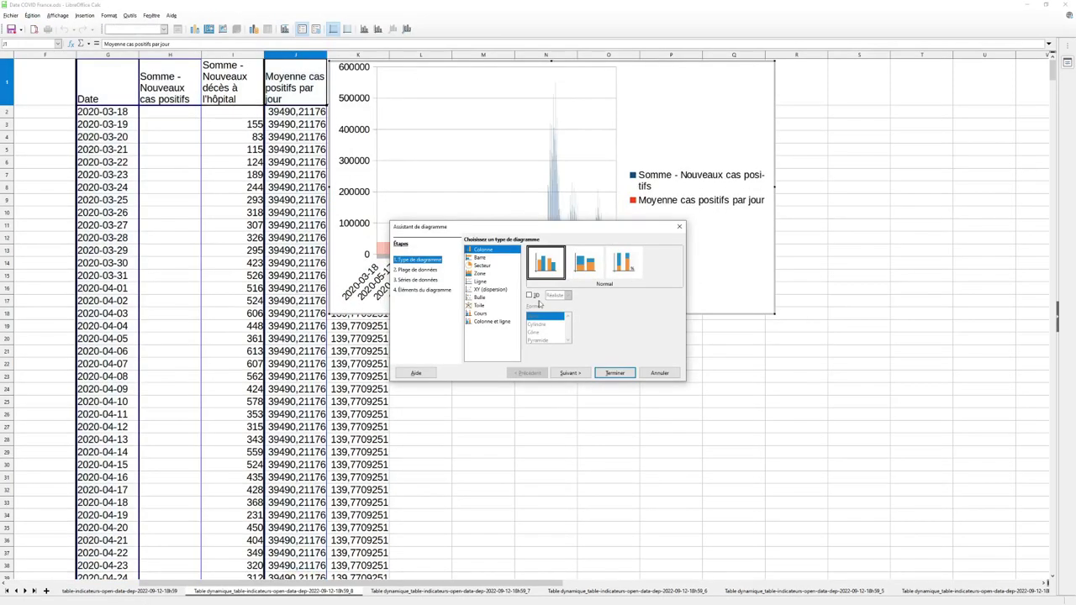
left_click(481, 281)
left_click(621, 265)
left_click(614, 372)
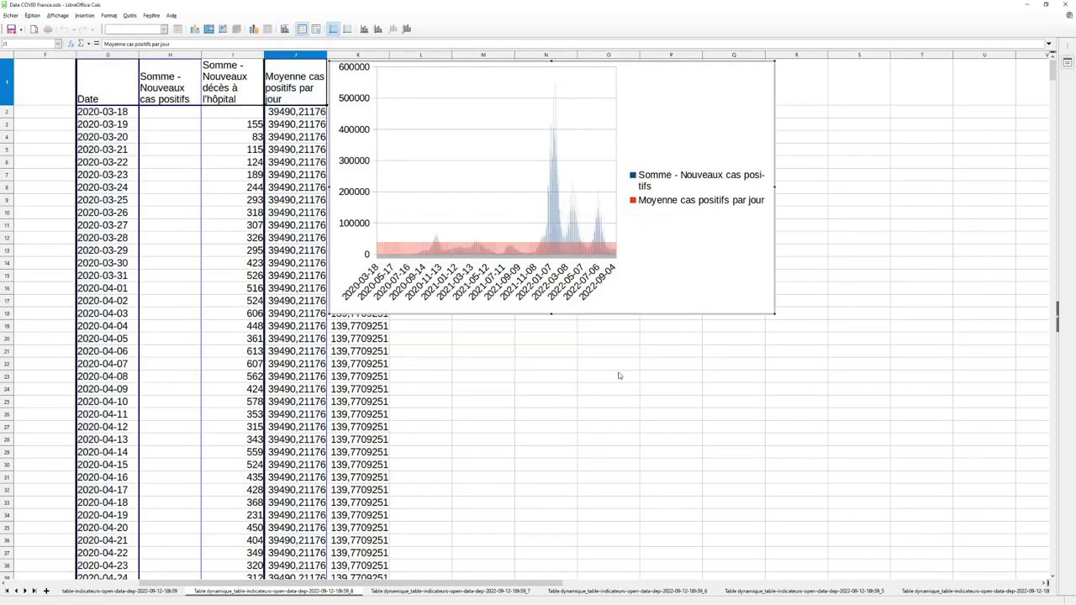
- Enlarge the positive cases chart to about 20 × 13 cm to view it, and delete it from the sheet
left_click_drag(777, 316, 888, 423)
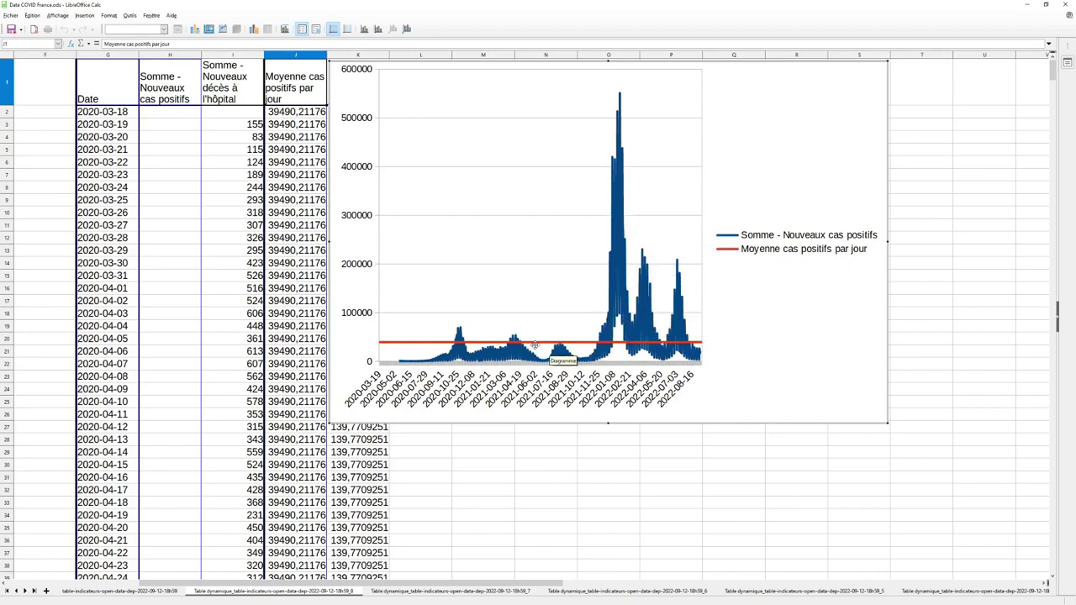
left_click(827, 446)
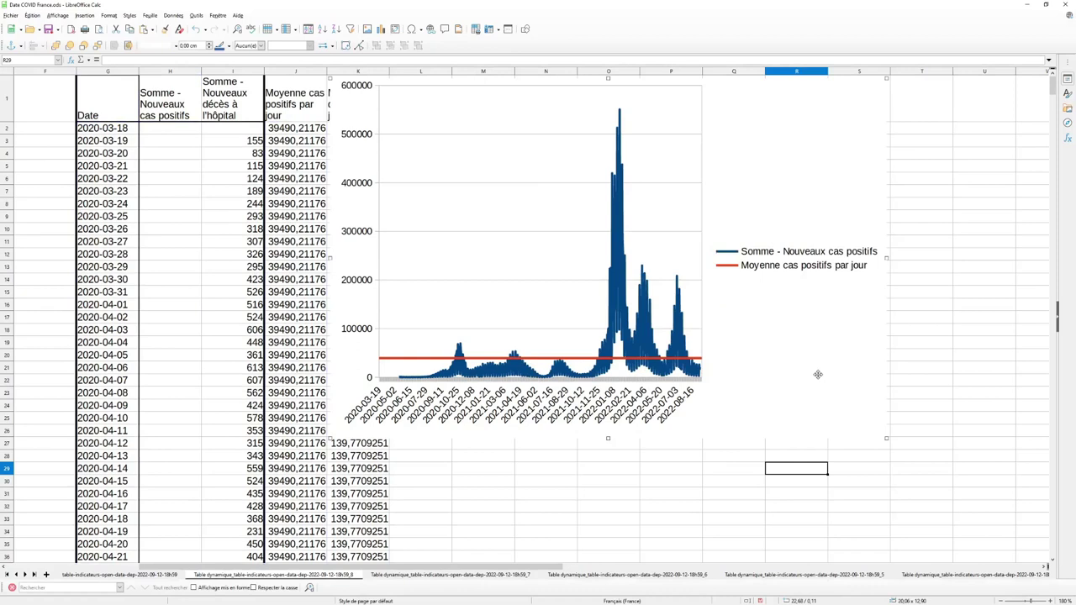
key("Delete")
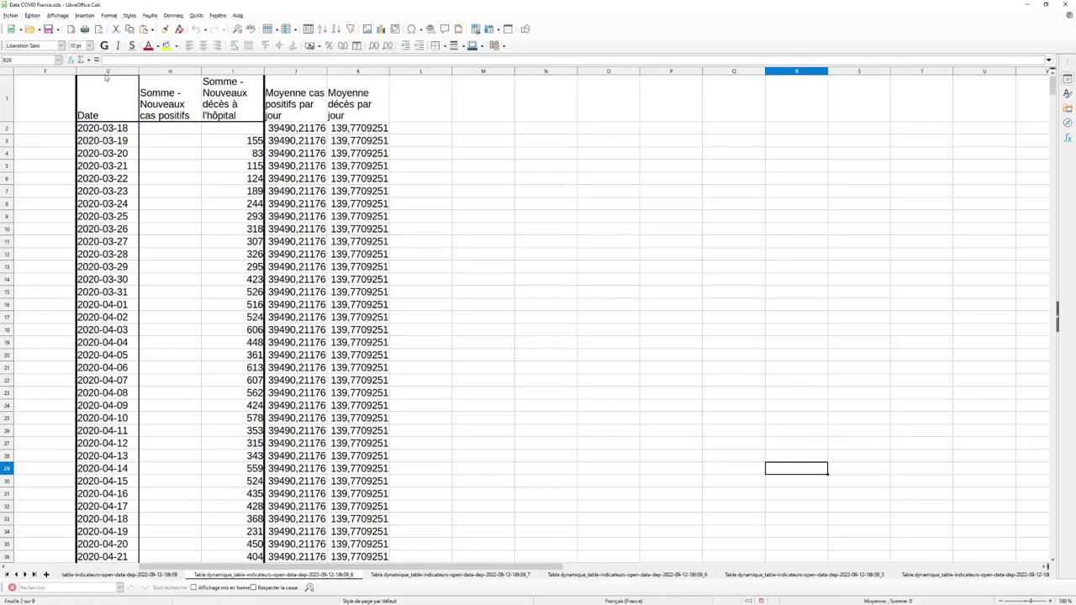
- Insert a lines-only line chart of daily hospital deaths and their average from the Date, deaths and average deaths columns
left_click(106, 72)
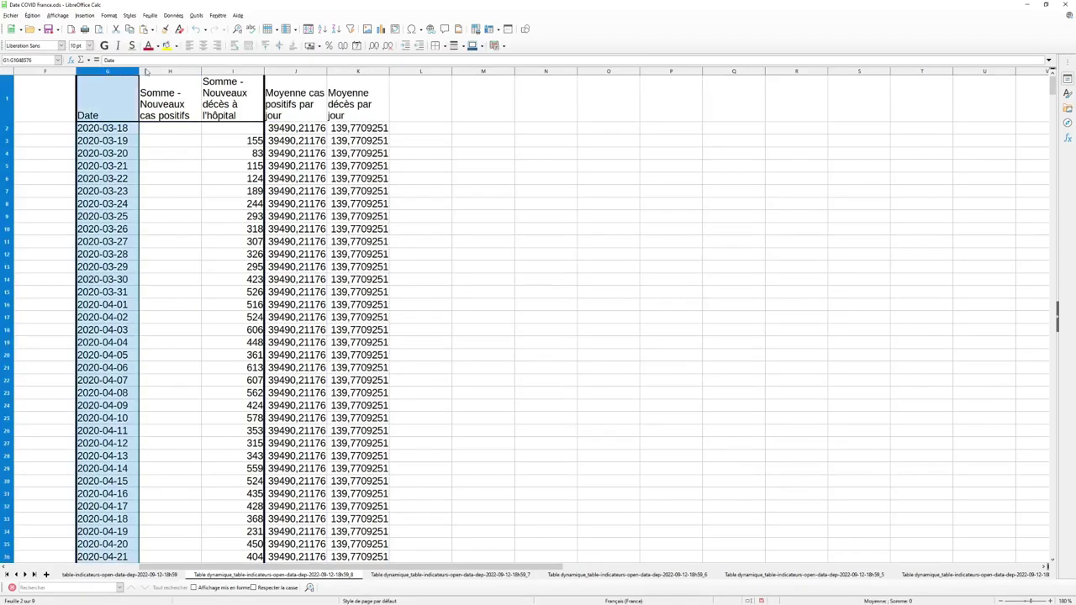
left_click(252, 73, "ctrl")
left_click(339, 73, "ctrl")
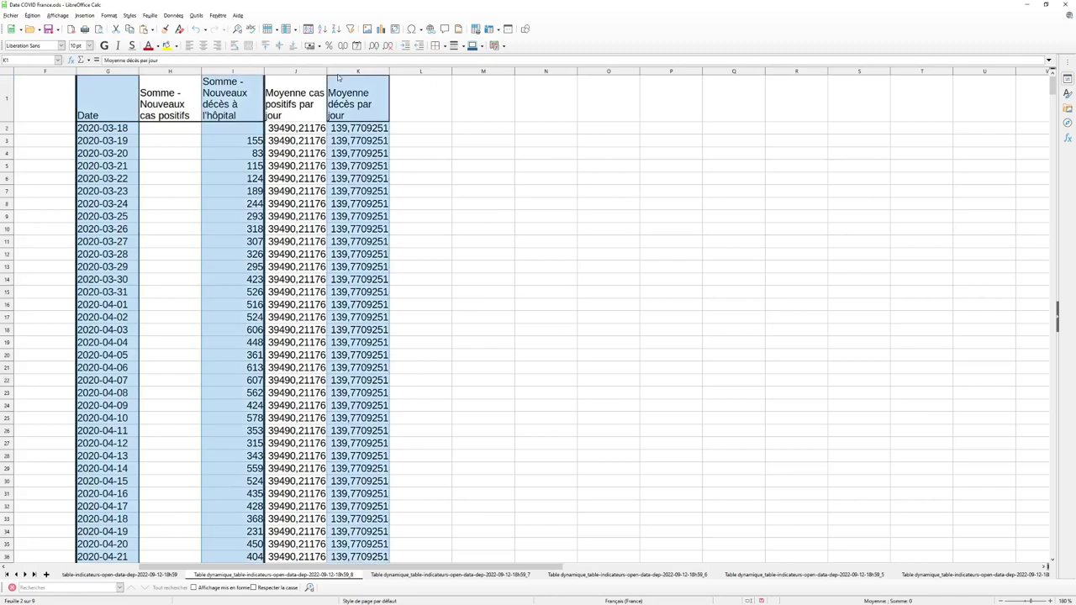
left_click(380, 29)
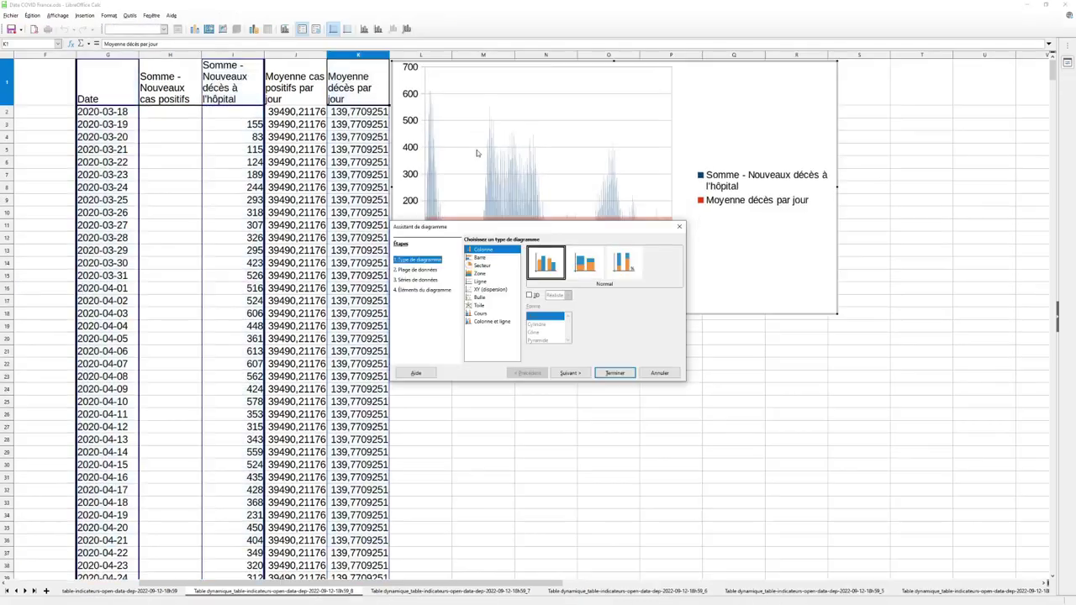
left_click(481, 281)
left_click(623, 262)
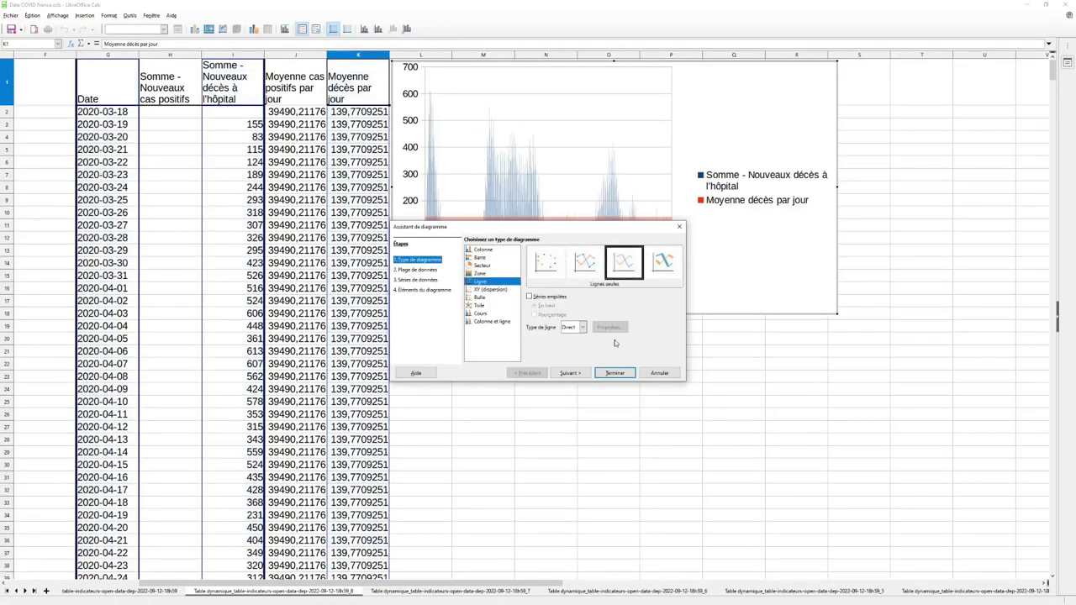
left_click(614, 373)
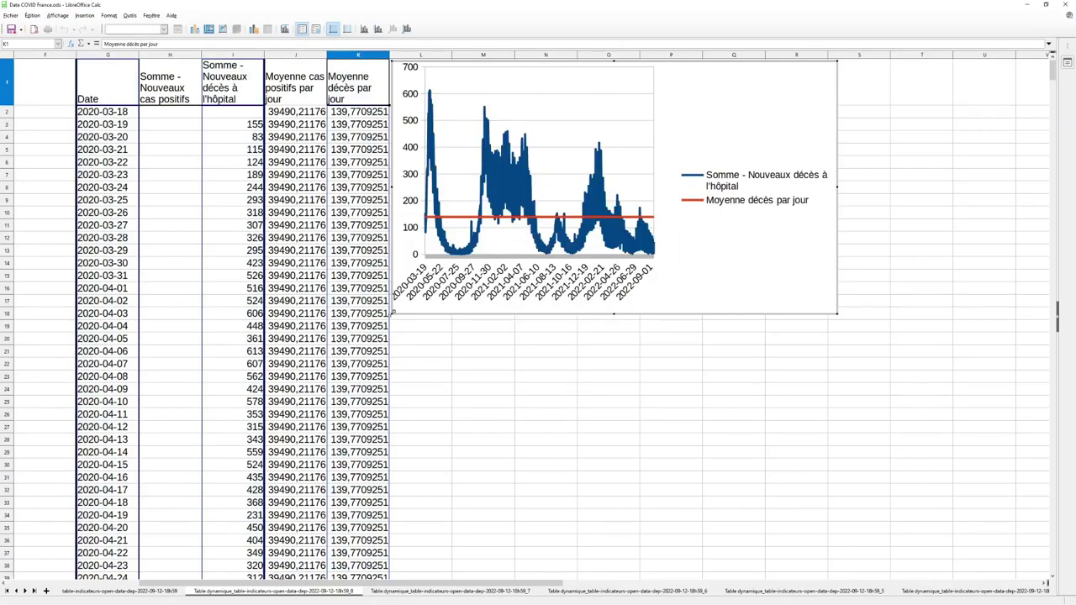
- Enlarge the hospital deaths chart to about 22 × 13 cm to view it, and delete it from the sheet
left_click_drag(391, 315, 233, 436)
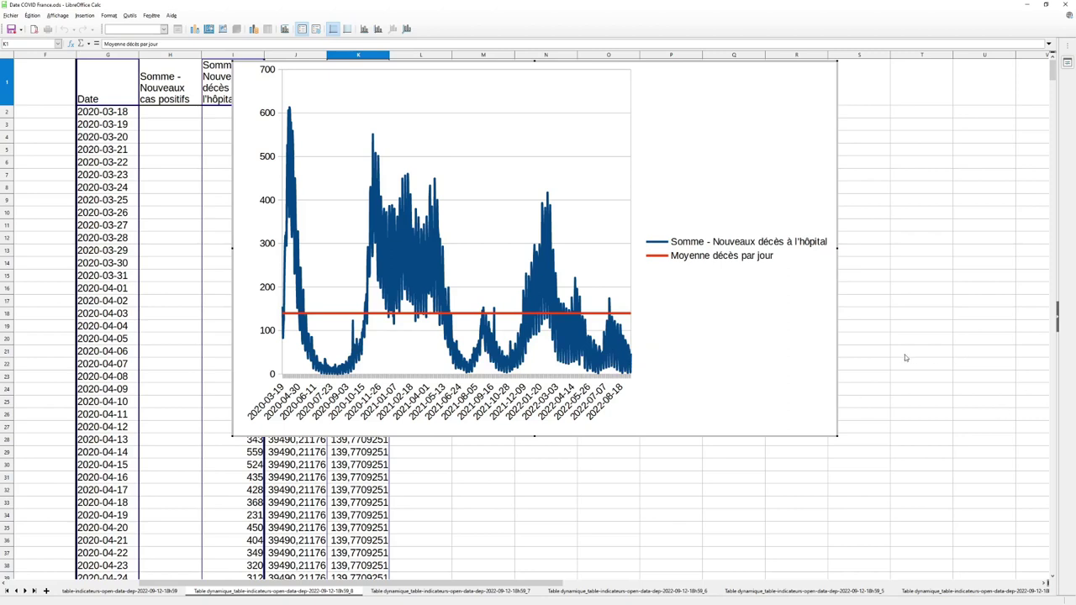
left_click(877, 293)
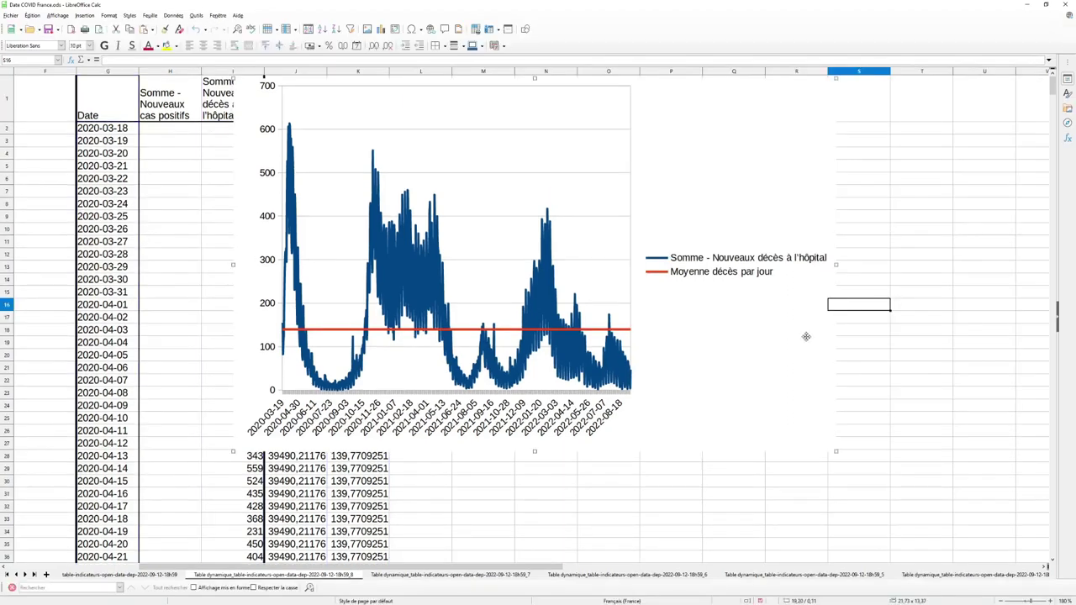
key("Delete")
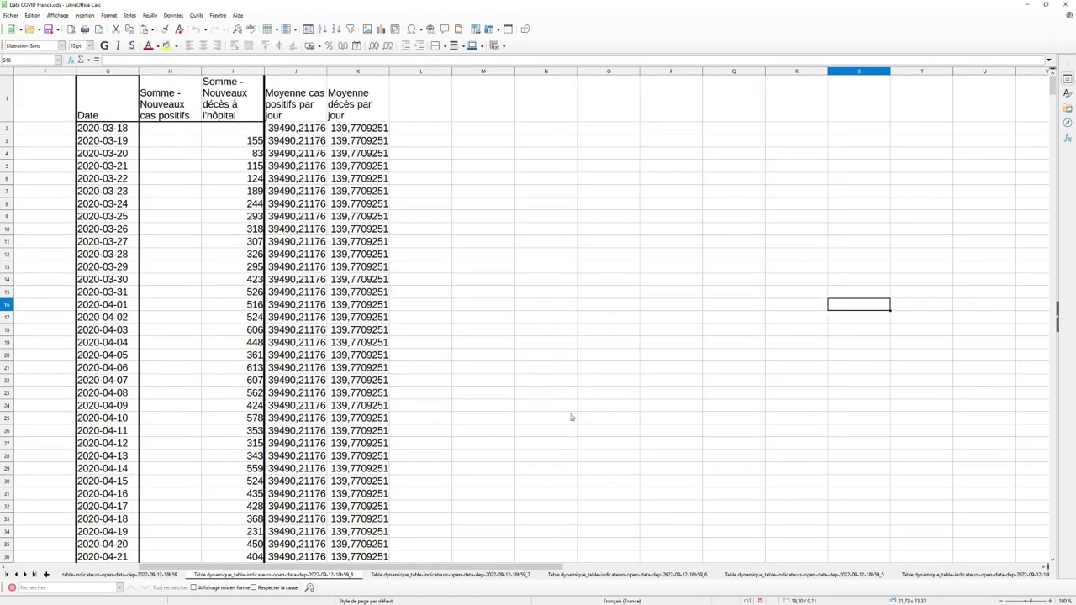
- Create a pivot table from columns A to G of the source data, with Mois-Année rows and sums of Nouveaux cas positifs and Nouveaux décès à l'hôpital
left_click_drag(497, 569, 319, 546)
left_click(126, 576)
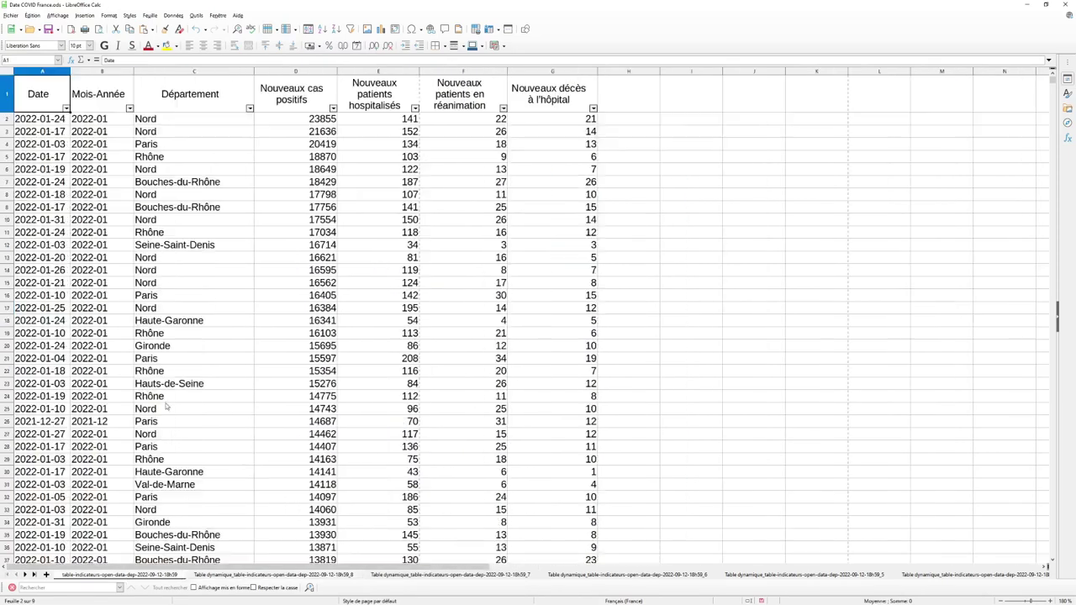
left_click_drag(39, 71, 557, 64)
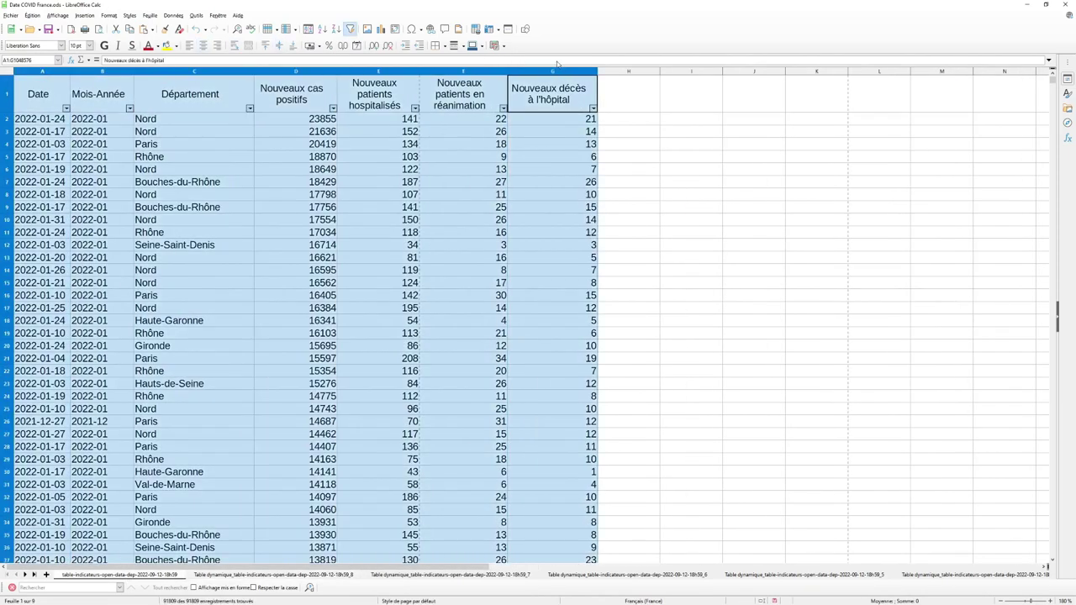
left_click(84, 16)
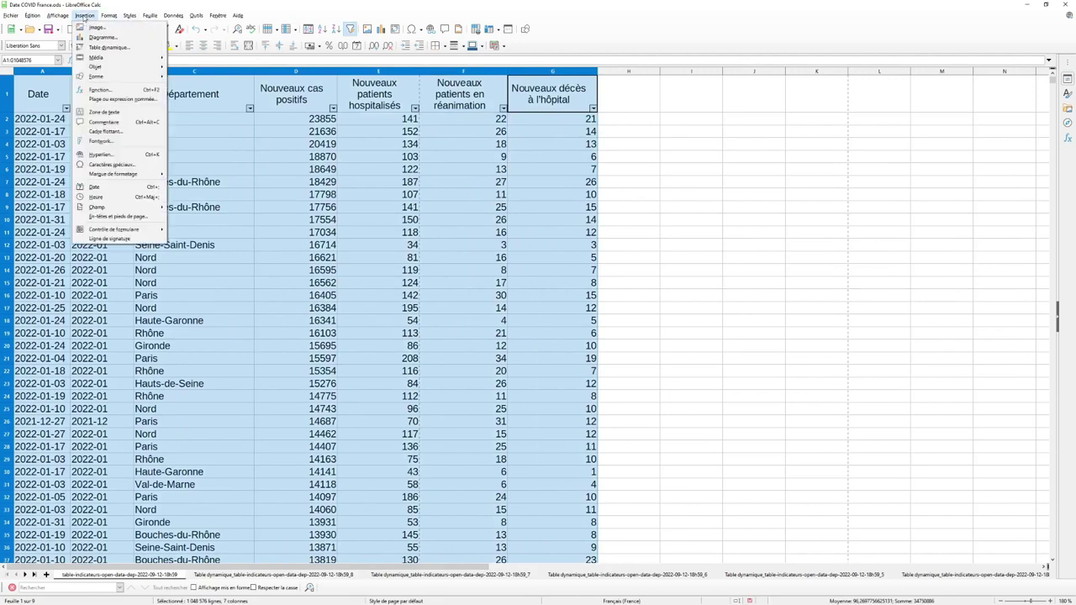
left_click(101, 52)
left_click(538, 328)
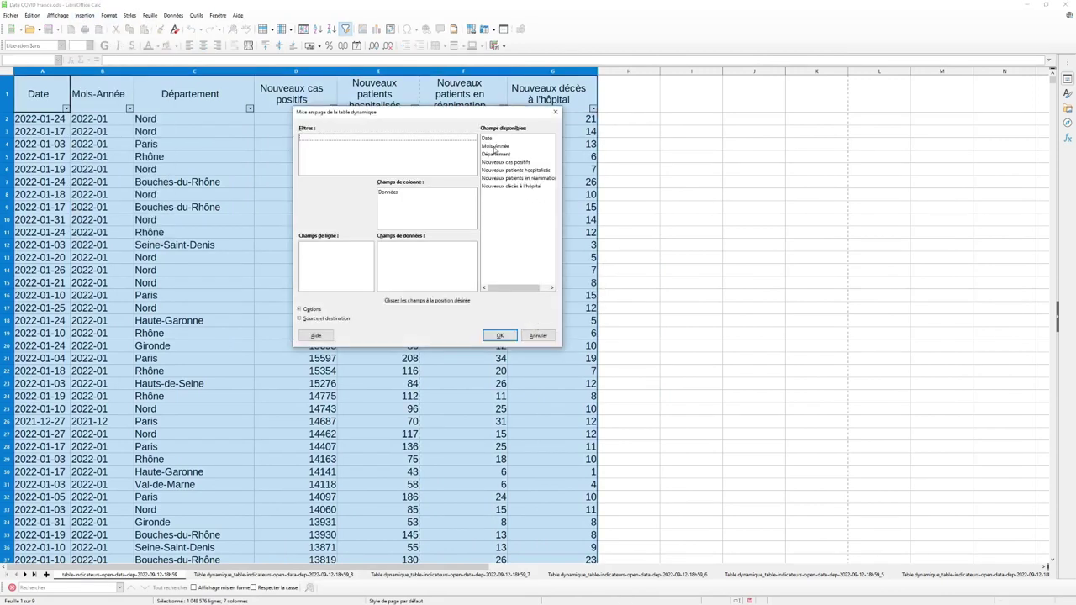
left_click_drag(401, 216, 352, 248)
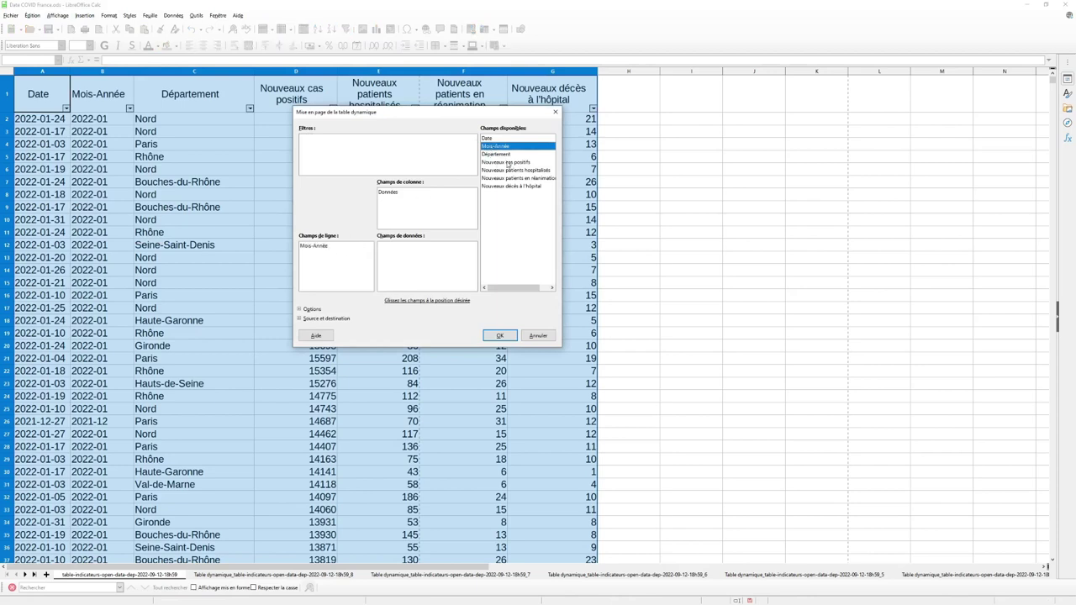
left_click_drag(508, 163, 431, 267)
left_click_drag(503, 186, 448, 262)
left_click(499, 335)
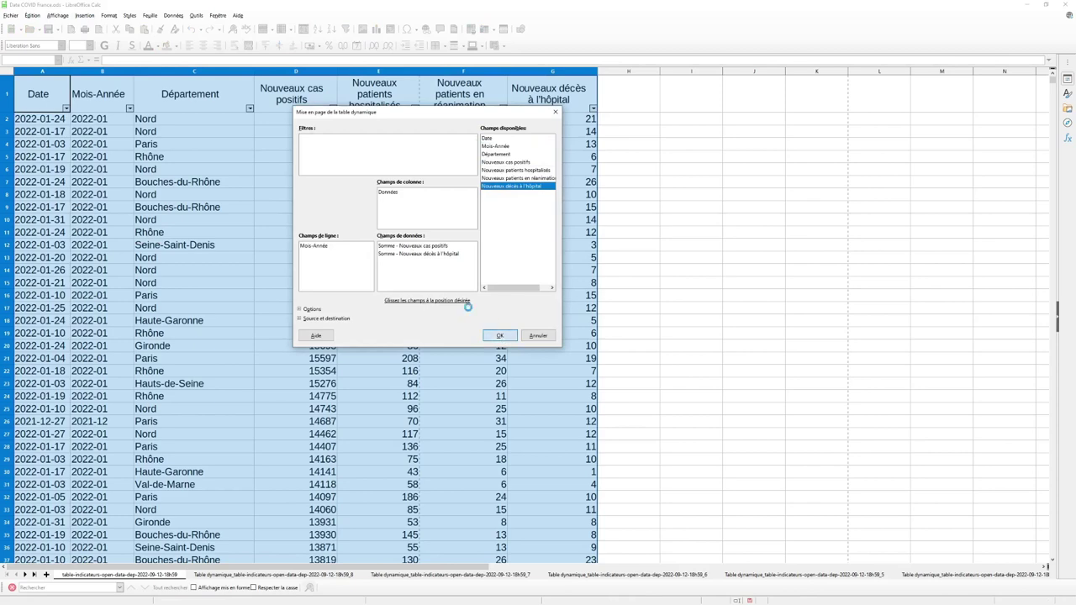
left_click(343, 195)
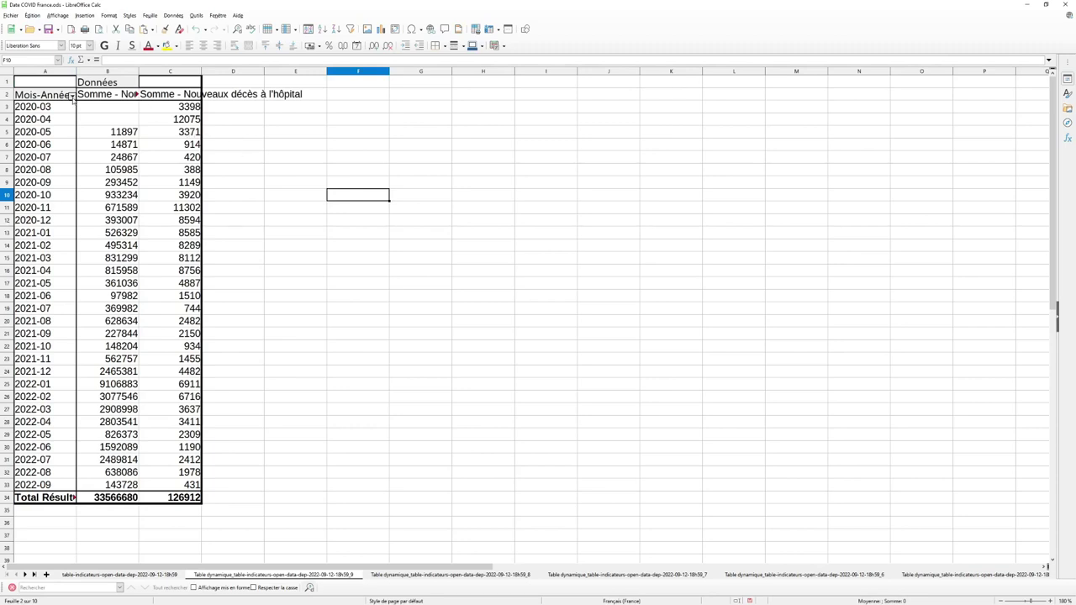
- Filter the new pivot table's Mois-Année field on "-08" to keep only the August months
left_click(72, 96)
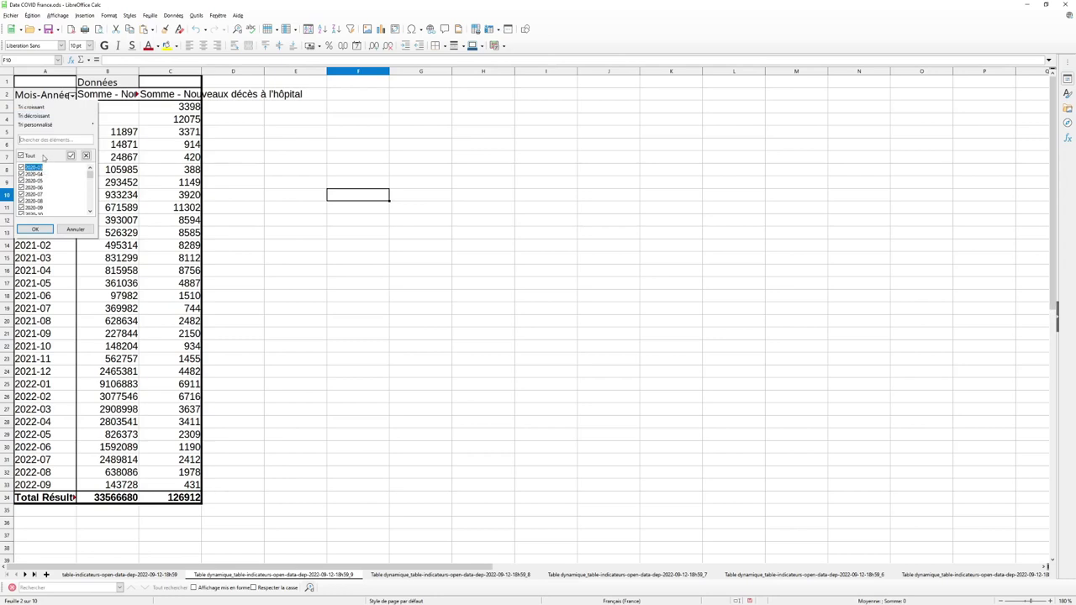
left_click(38, 138)
type("-08")
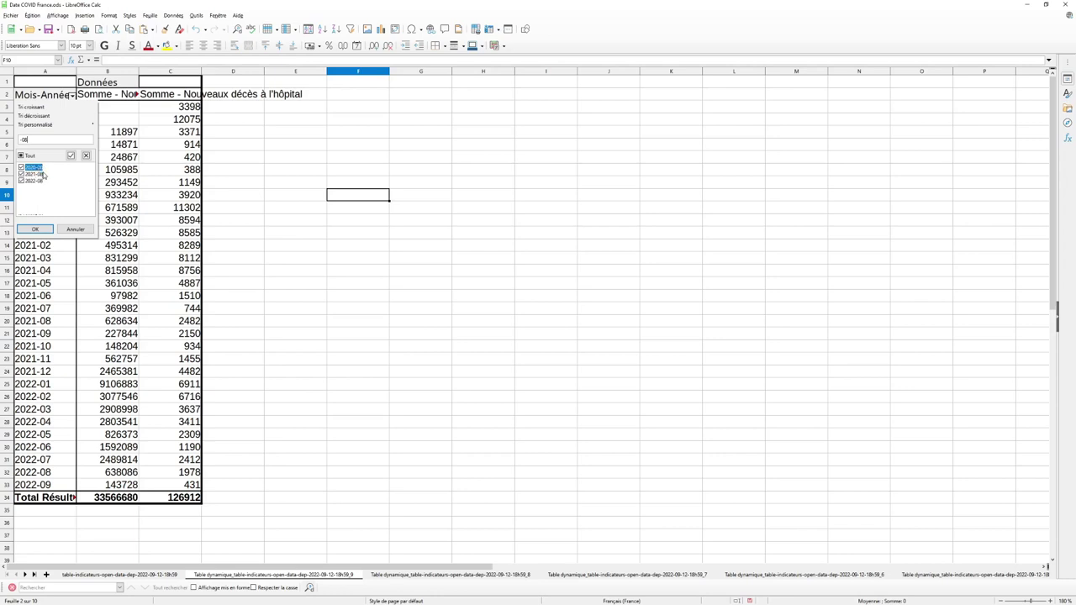
left_click(35, 229)
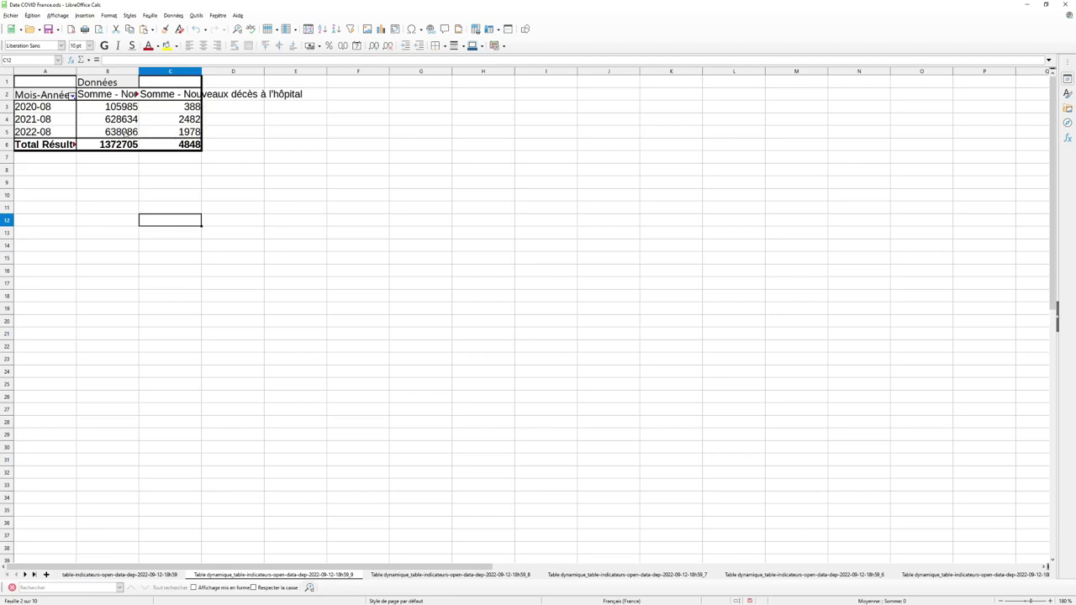
- Insert a column chart from the August pivot table, move it clear of the table, and remove its hospital deaths series
left_click_drag(120, 132, 49, 98)
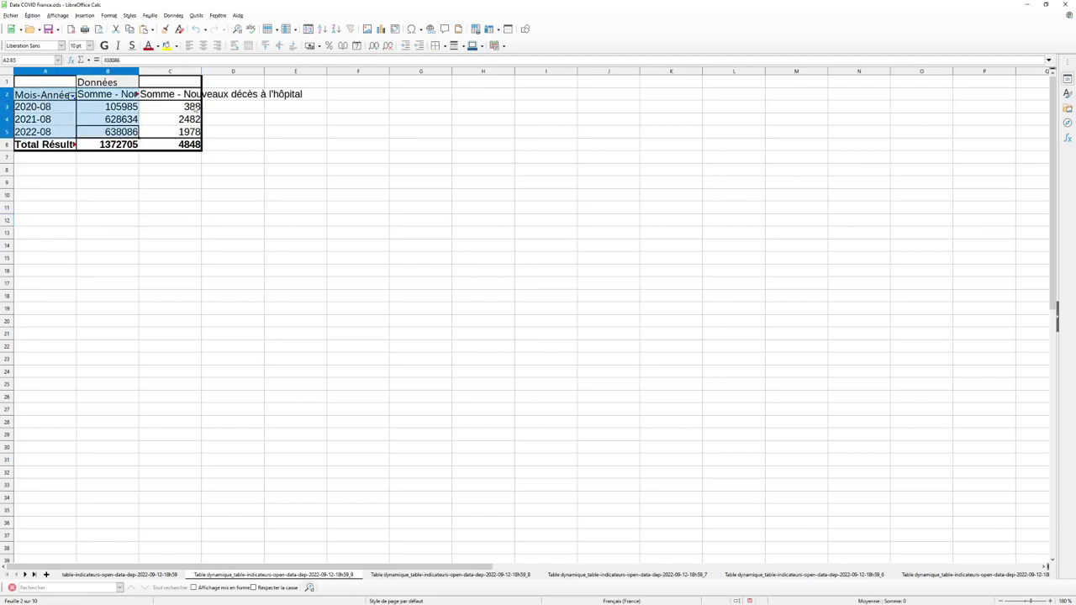
left_click(383, 29)
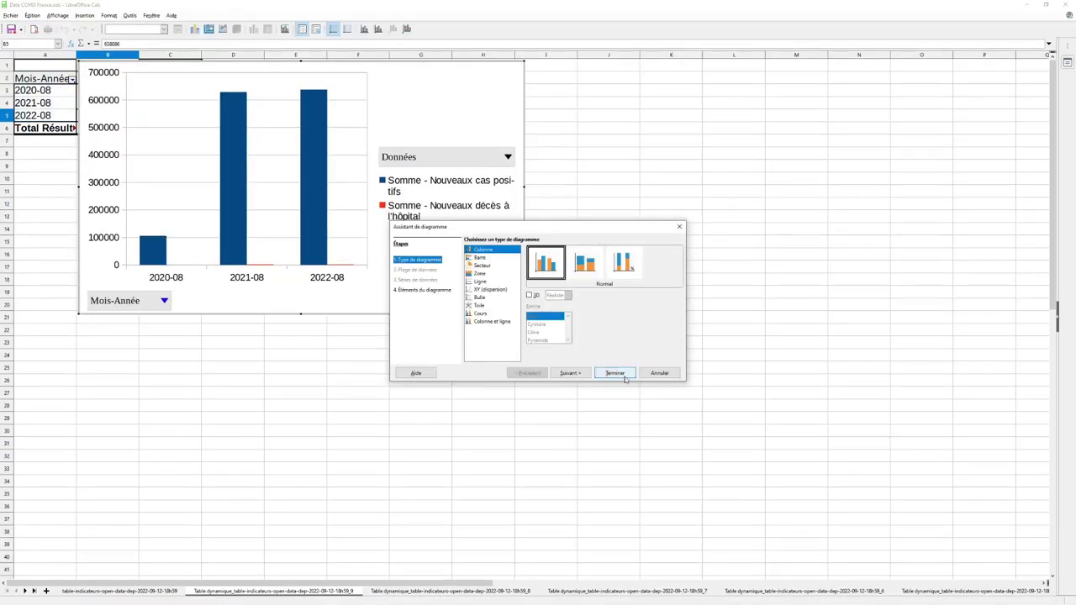
left_click(624, 378)
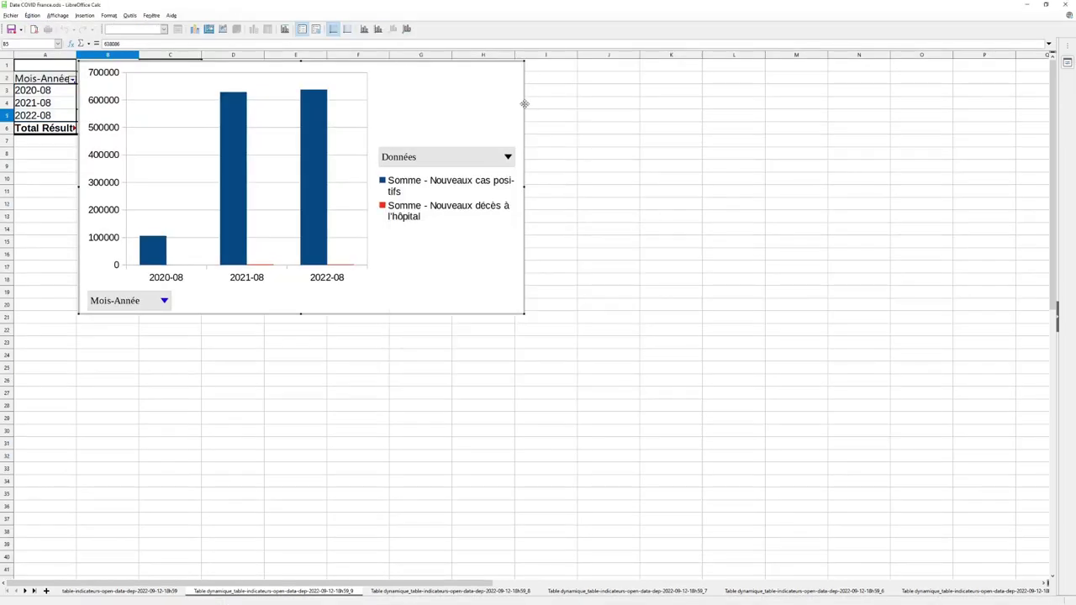
left_click_drag(526, 104, 762, 179)
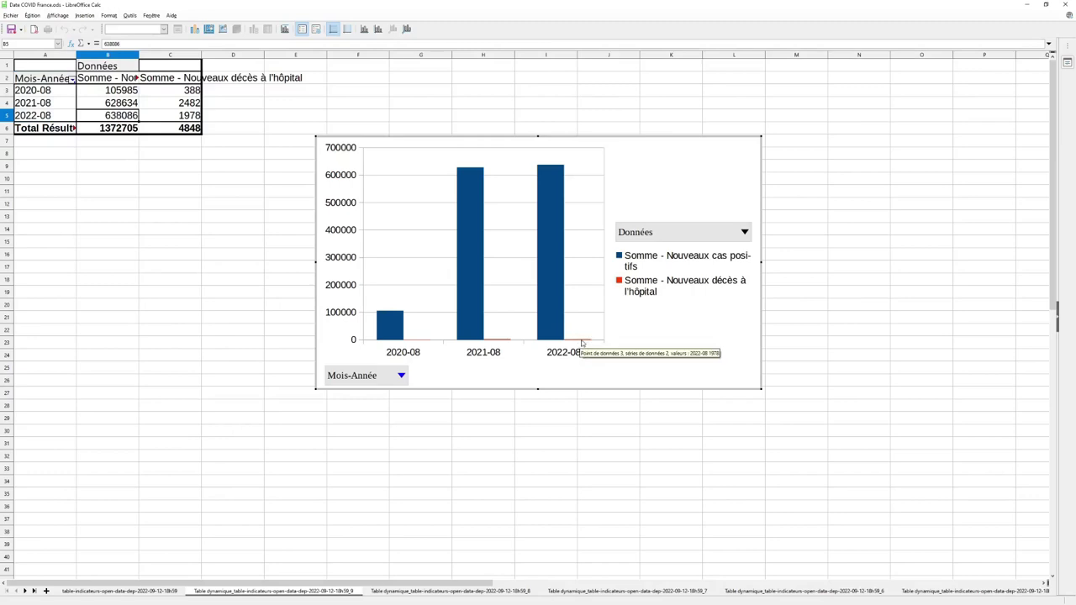
key("Delete")
left_click(789, 329)
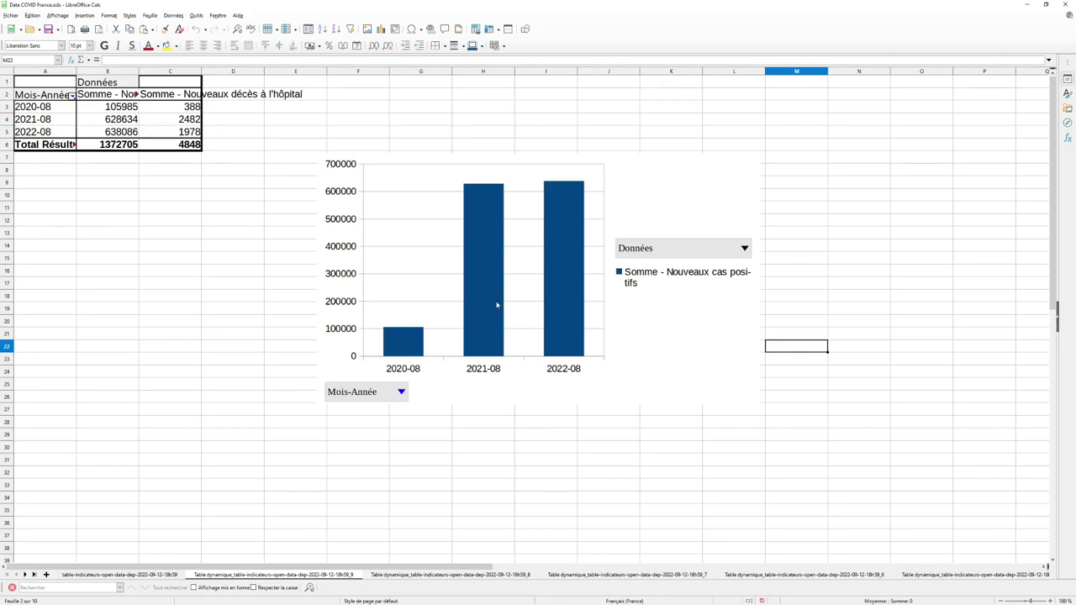
- Delete the August chart of Nouveaux cas positifs from the sheet
left_click(843, 181)
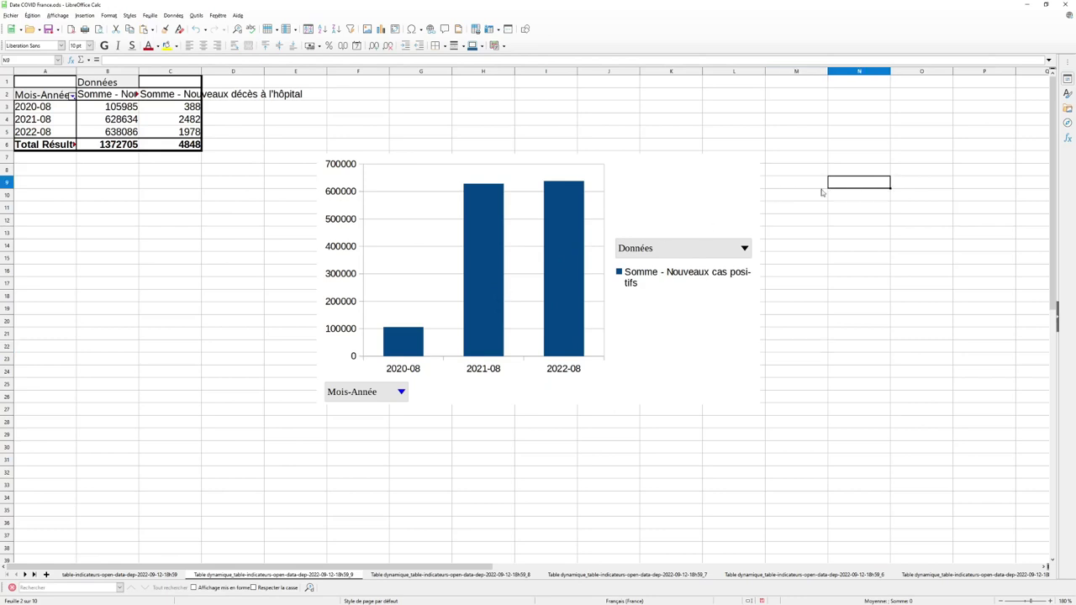
left_click(696, 188)
key("Delete")
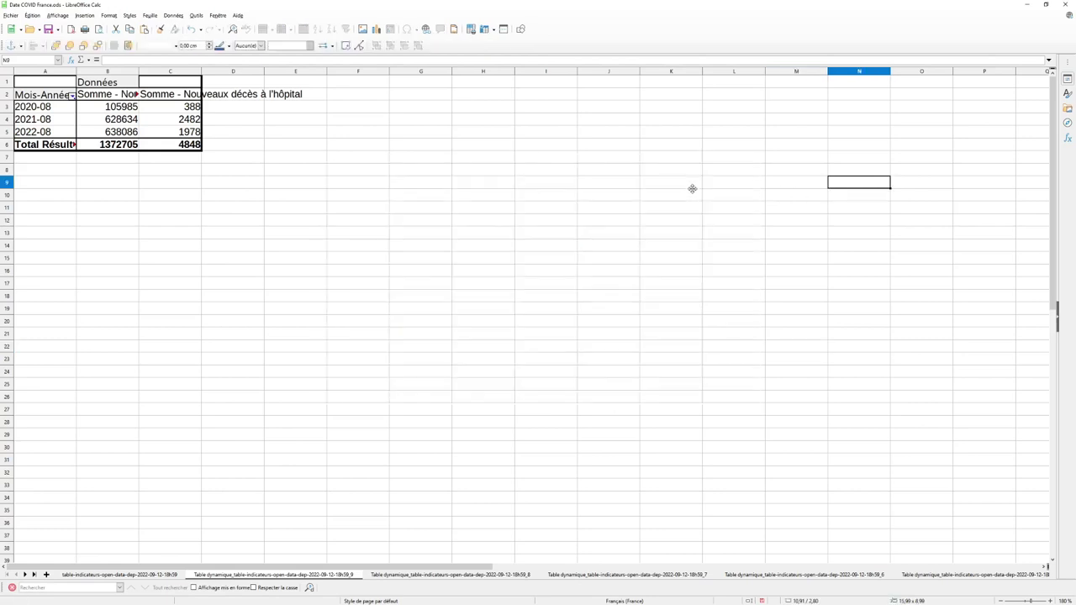
left_click(351, 171)
- Insert another column chart from the August pivot table, remove its Nouveaux cas positifs series, and move it clear of the table
left_click_drag(179, 135, 42, 95)
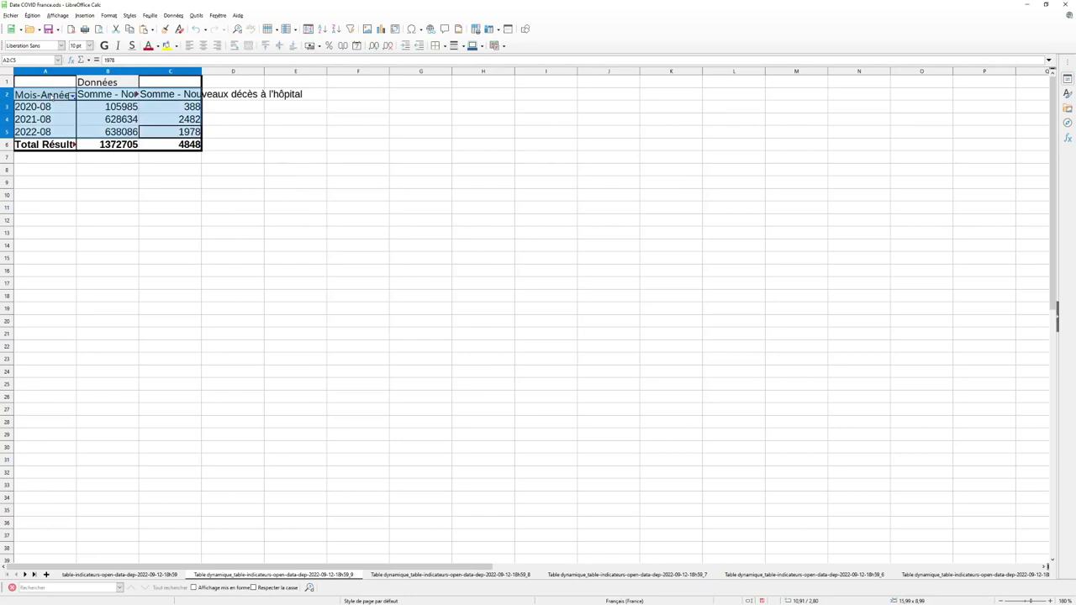
left_click(381, 28)
left_click(613, 373)
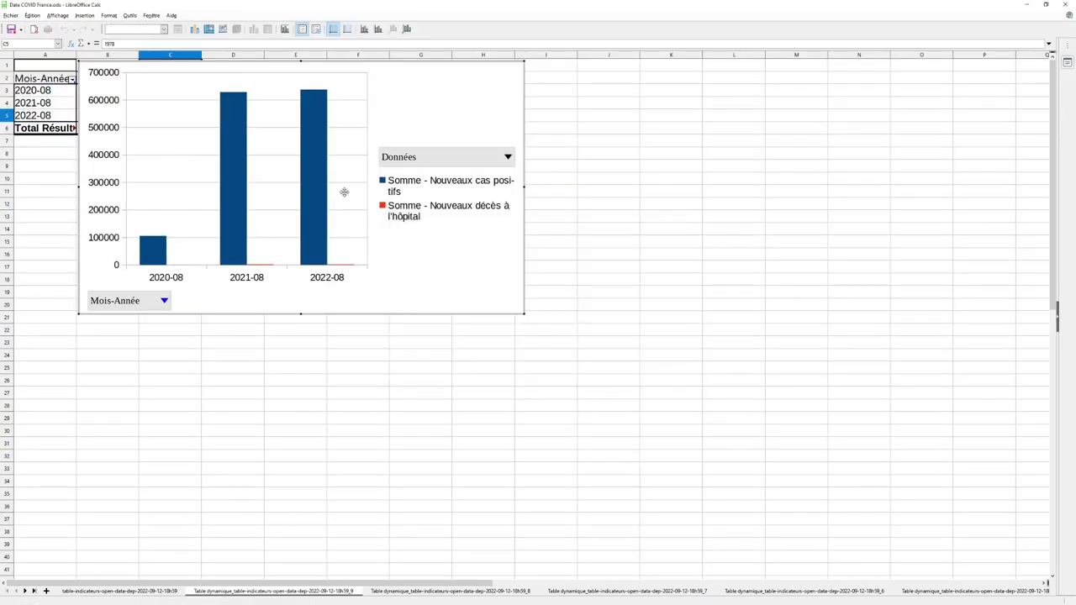
key("Delete")
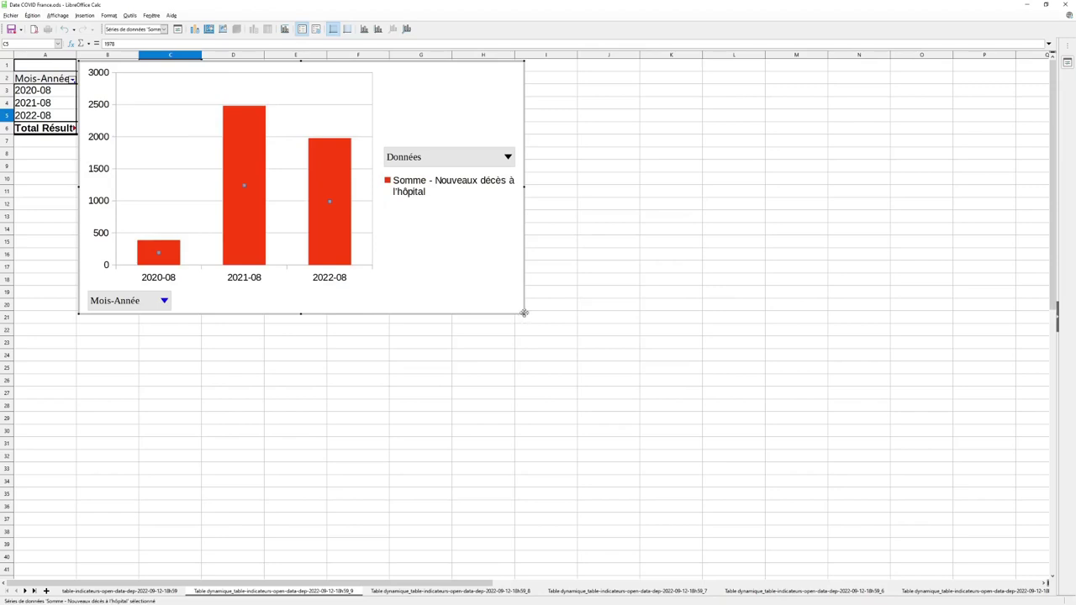
left_click(607, 443)
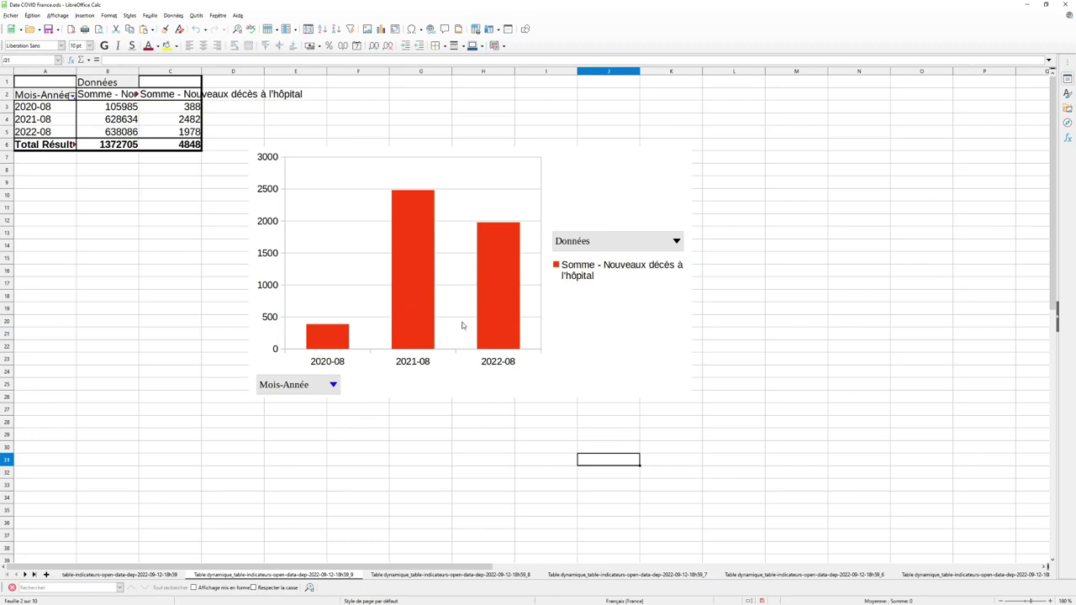
- Delete the August chart of Nouveaux décès à l'hôpital from the sheet
left_click(767, 363)
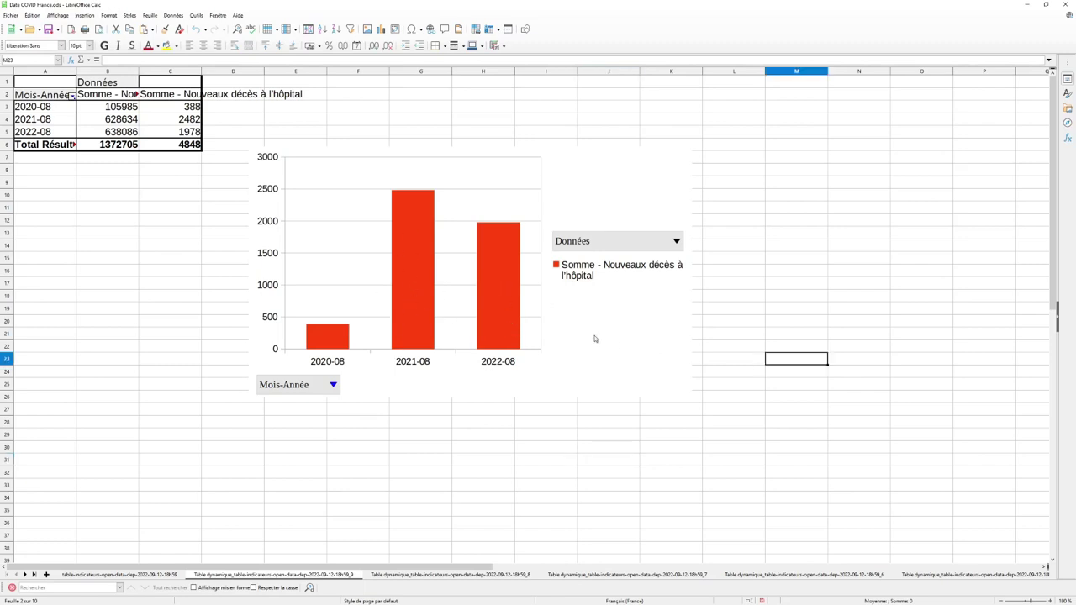
left_click(593, 337)
key("Delete")
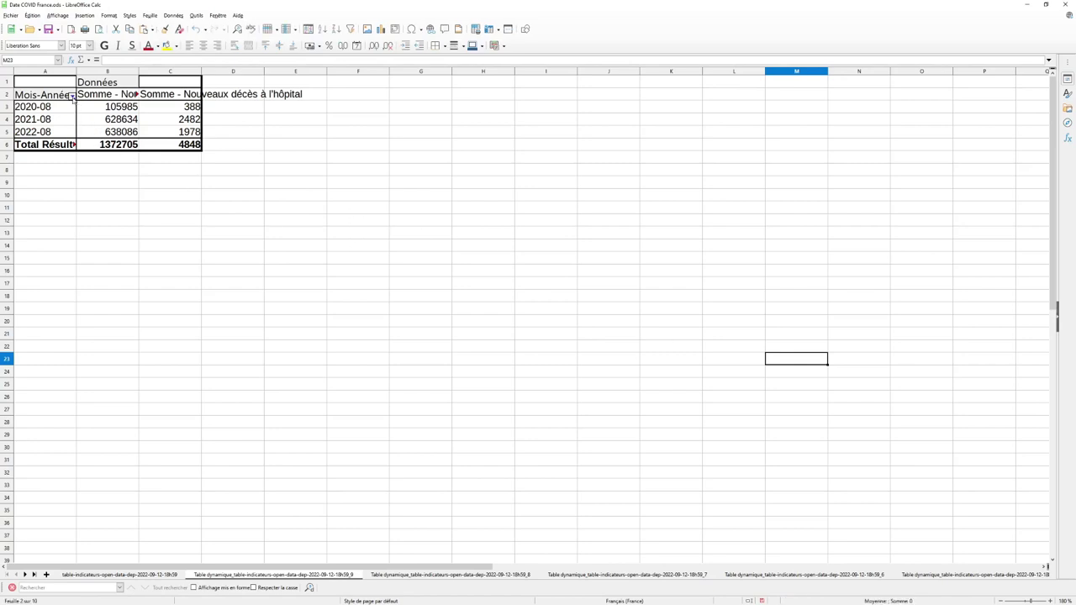
- Filter the pivot table's Mois-Année field on "2021" to keep only the months of that year
left_click(73, 96)
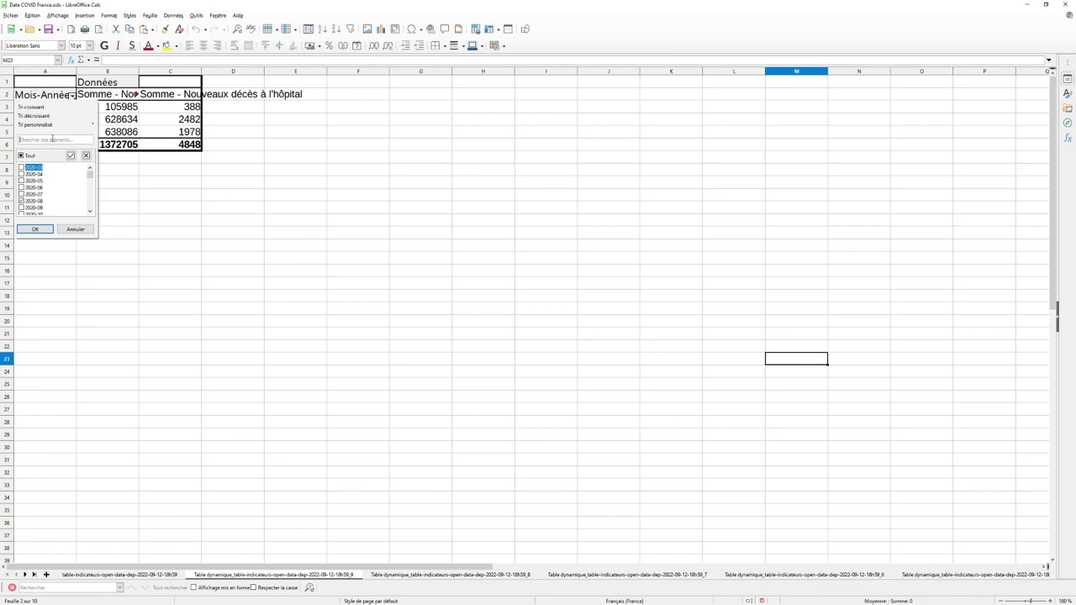
type("2021")
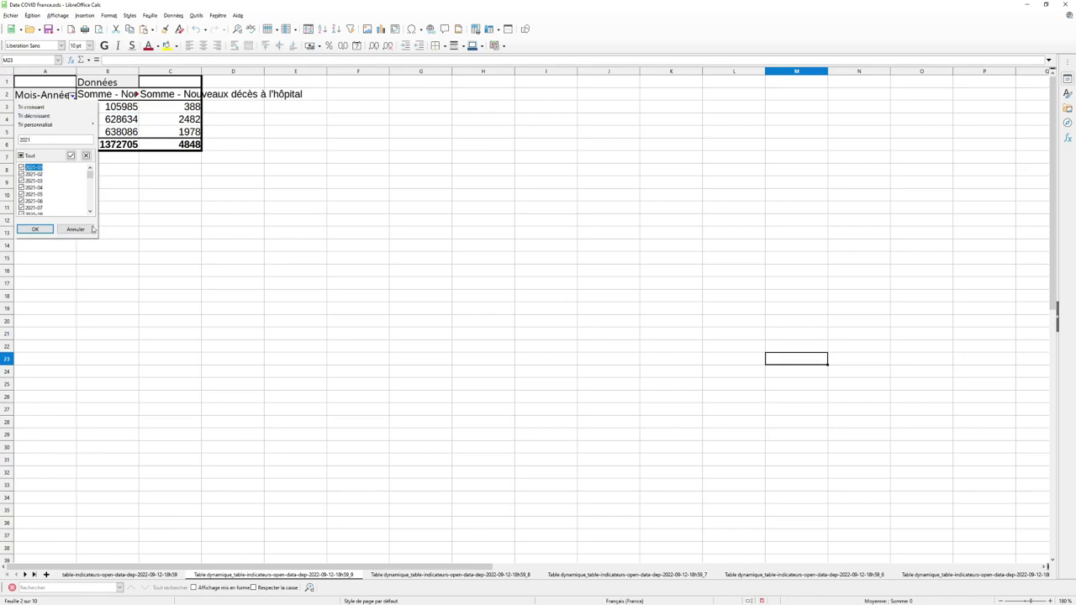
left_click(37, 230)
left_click(226, 233)
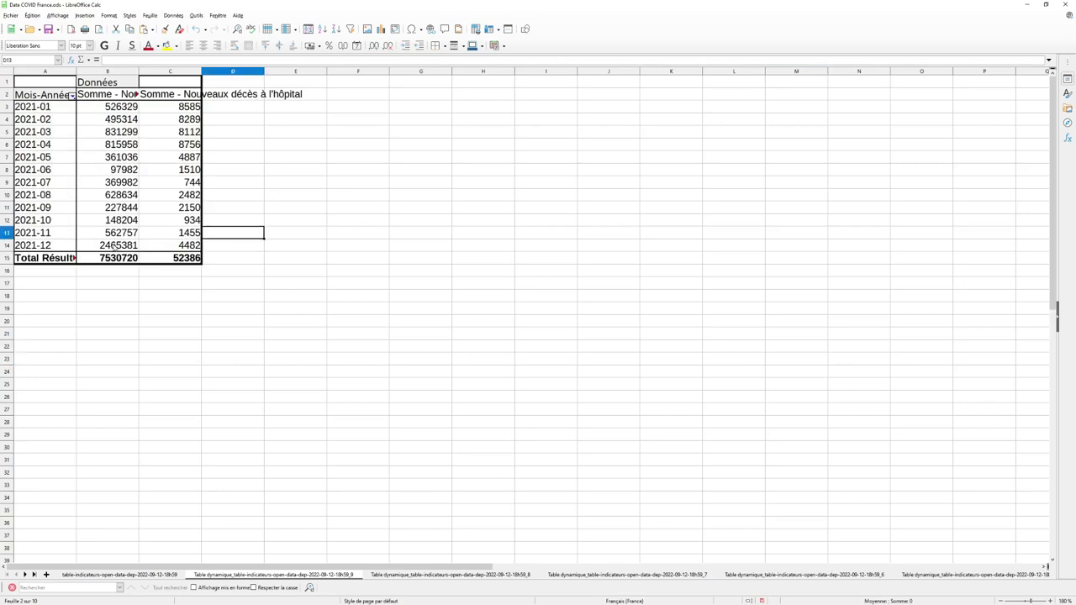
left_click_drag(114, 245, 42, 95)
left_click(380, 29)
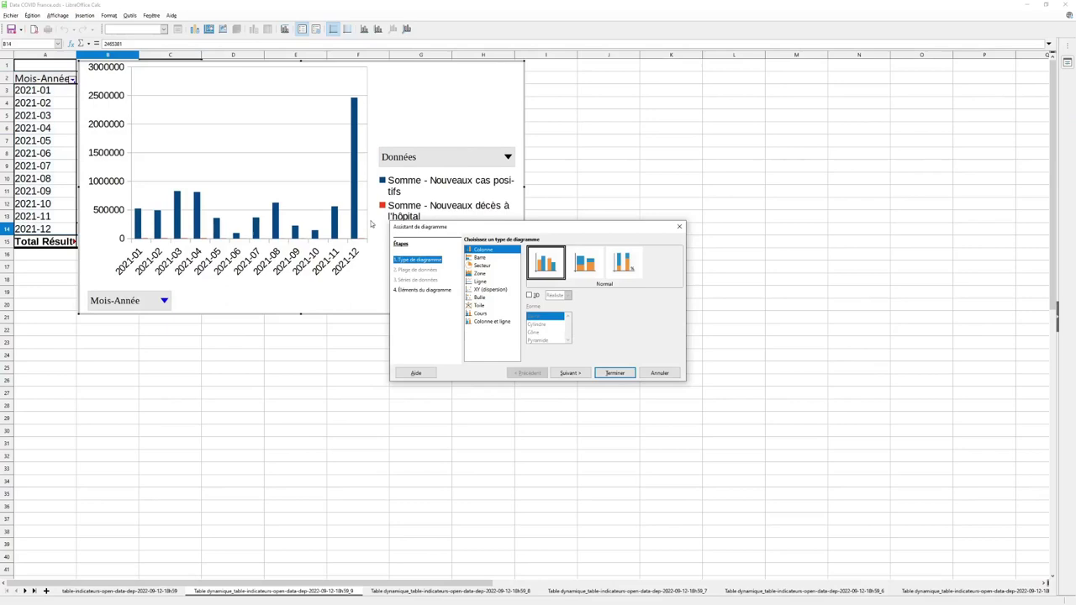
left_click(659, 375)
left_click(571, 364)
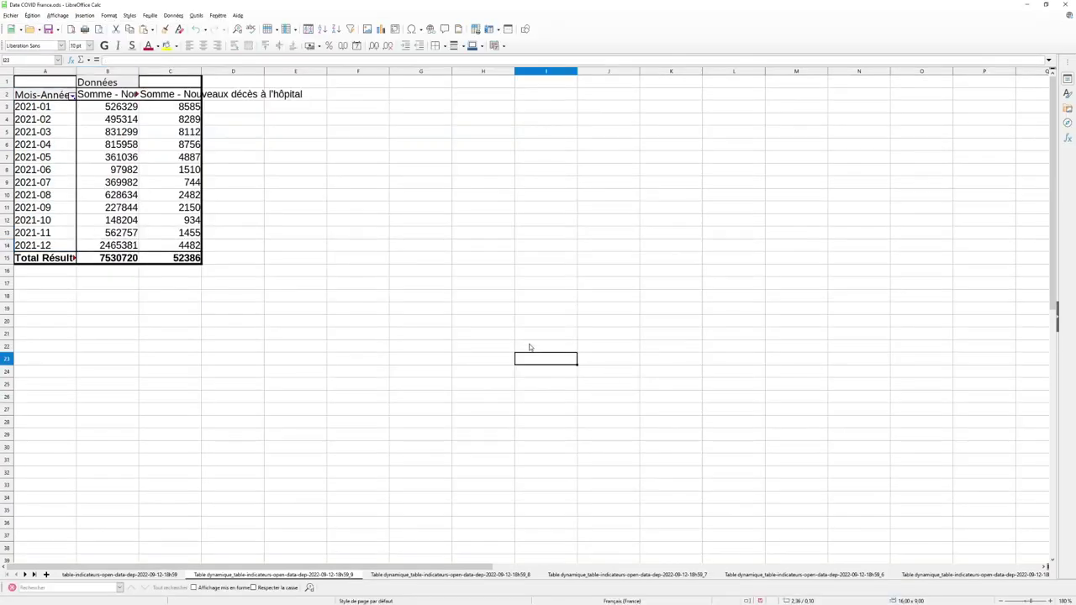